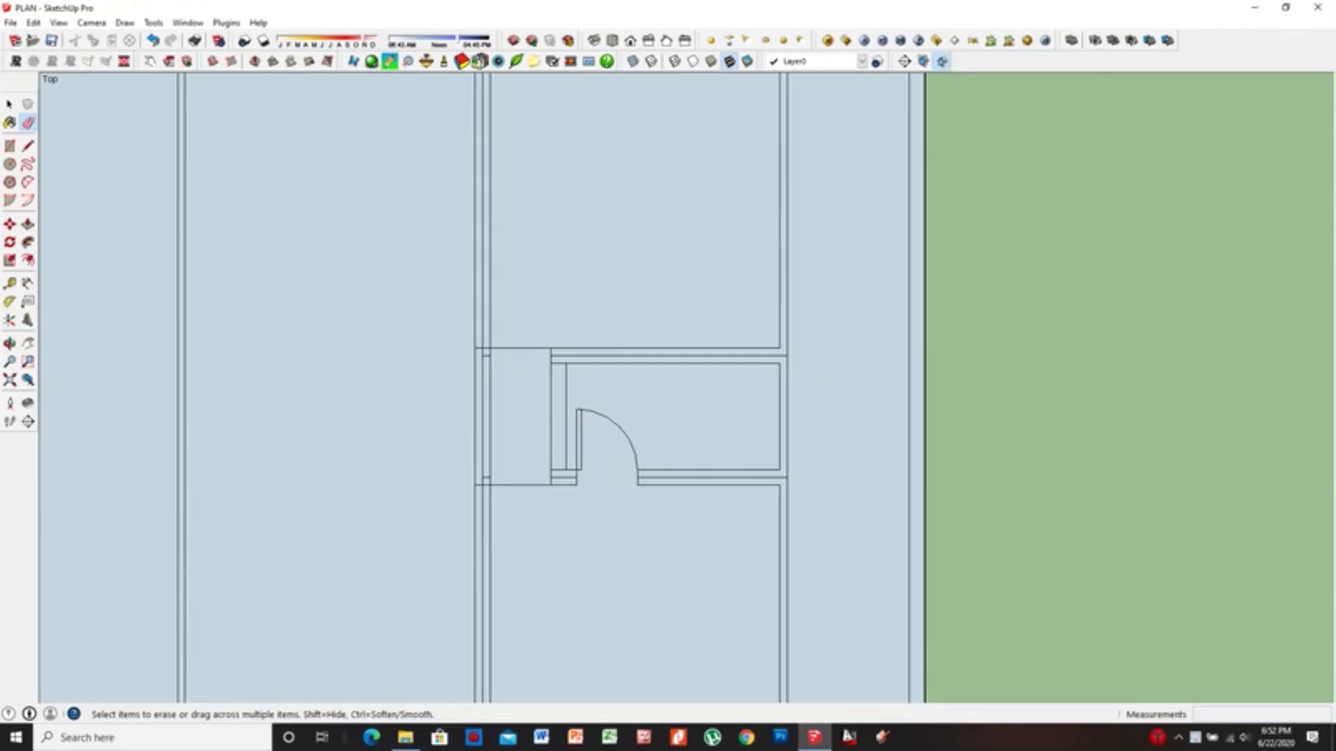
# Zoom in and out over the PLAN floor plan in Top view
pyautogui.scroll(-2, 662, 315)
pyautogui.scroll(2, 662, 314)
pyautogui.scroll(2, 662, 315)
# Draw the partition line across the small closet beside the door
pyautogui.press('l')
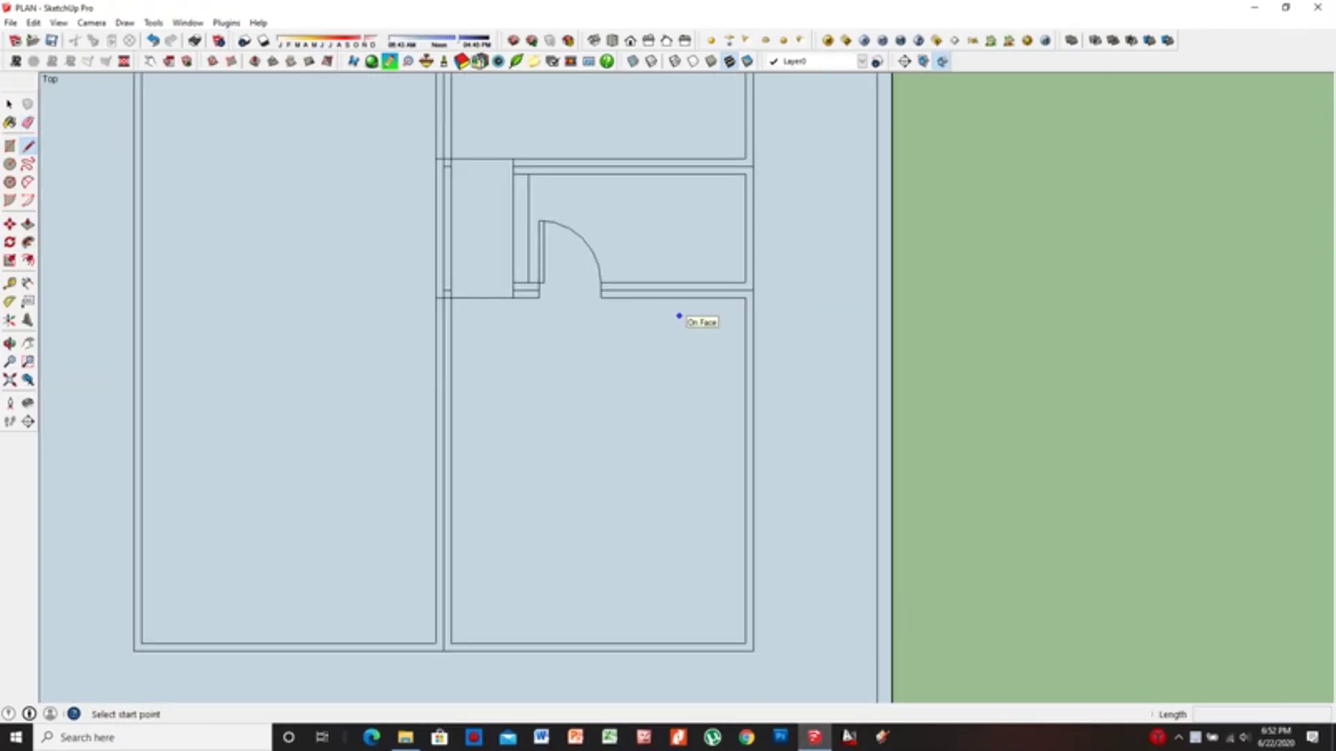
pyautogui.click(513, 228)
pyautogui.scroll(2, 515, 226)
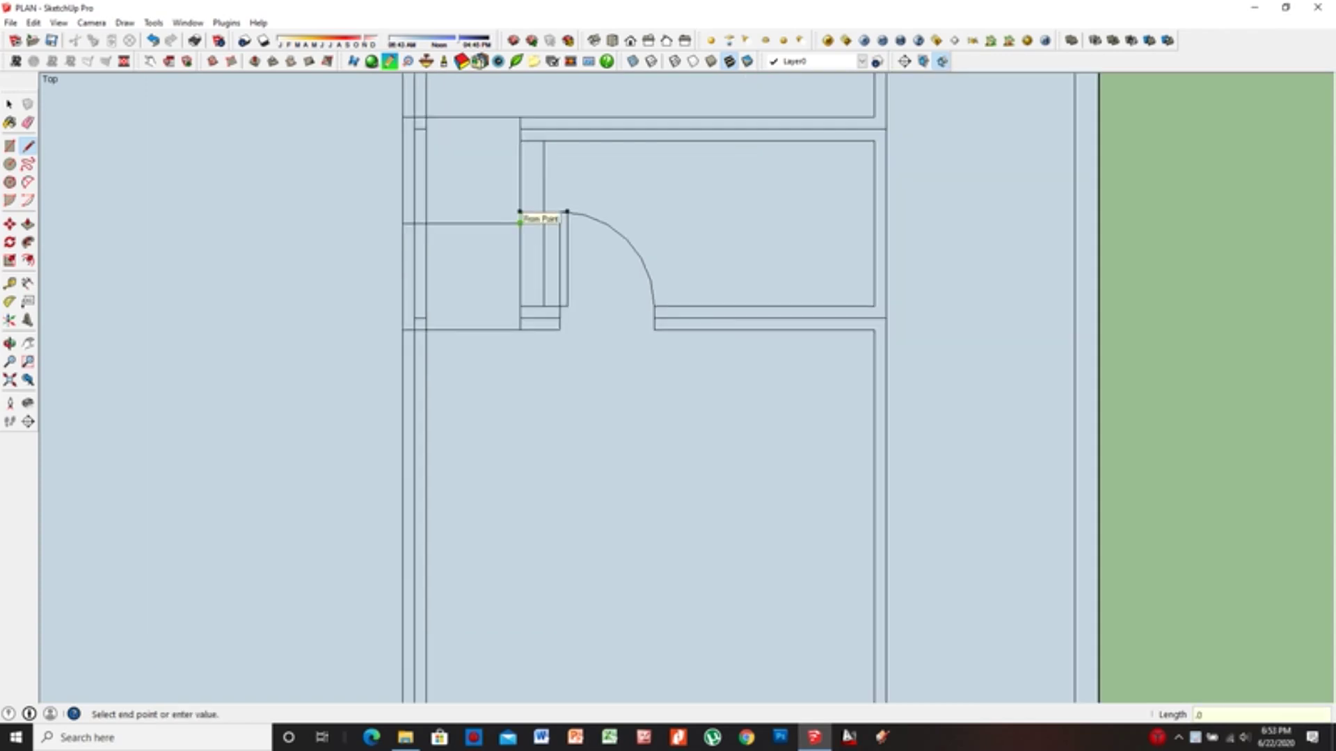
pyautogui.write('.075')
pyautogui.click(520, 211)
pyautogui.click(426, 236)
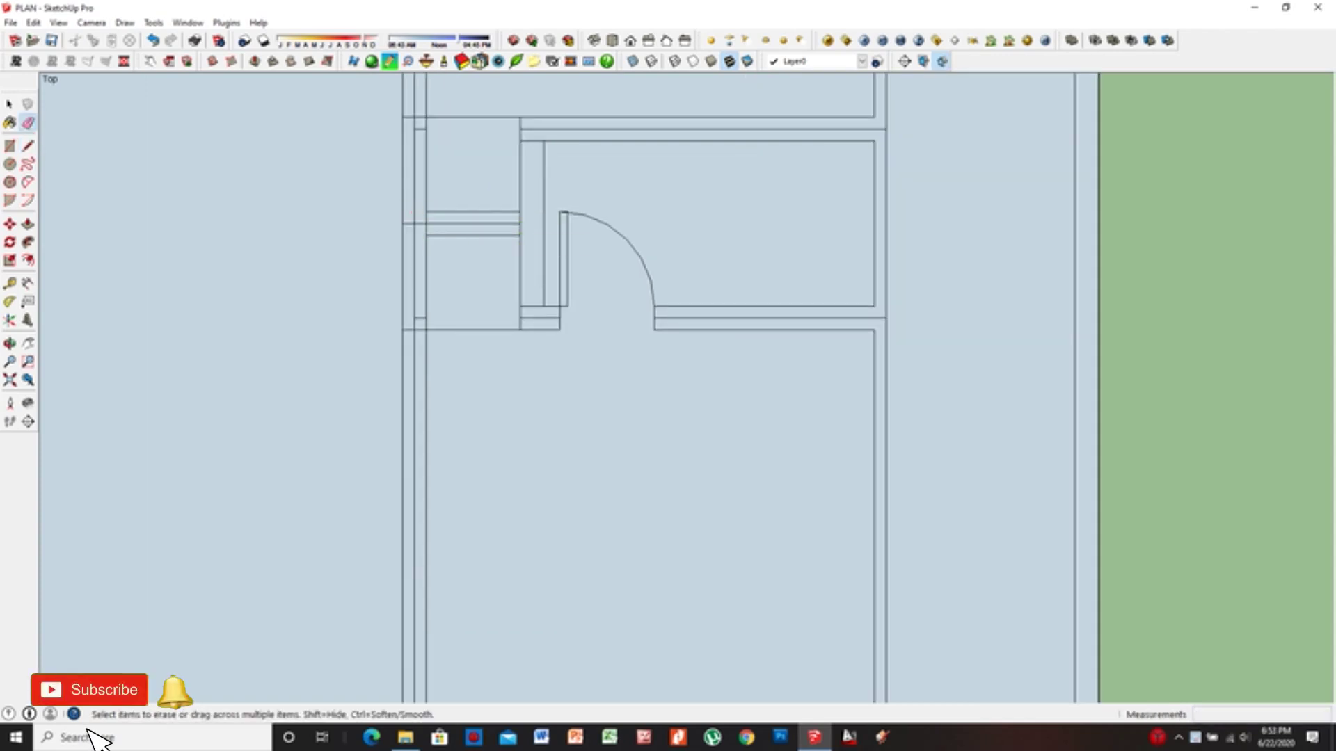
# Zoom around the closet edges with the Eraser ready for tidying
pyautogui.press('e')
pyautogui.scroll(2, 418, 139)
pyautogui.scroll(-1, 417, 140)
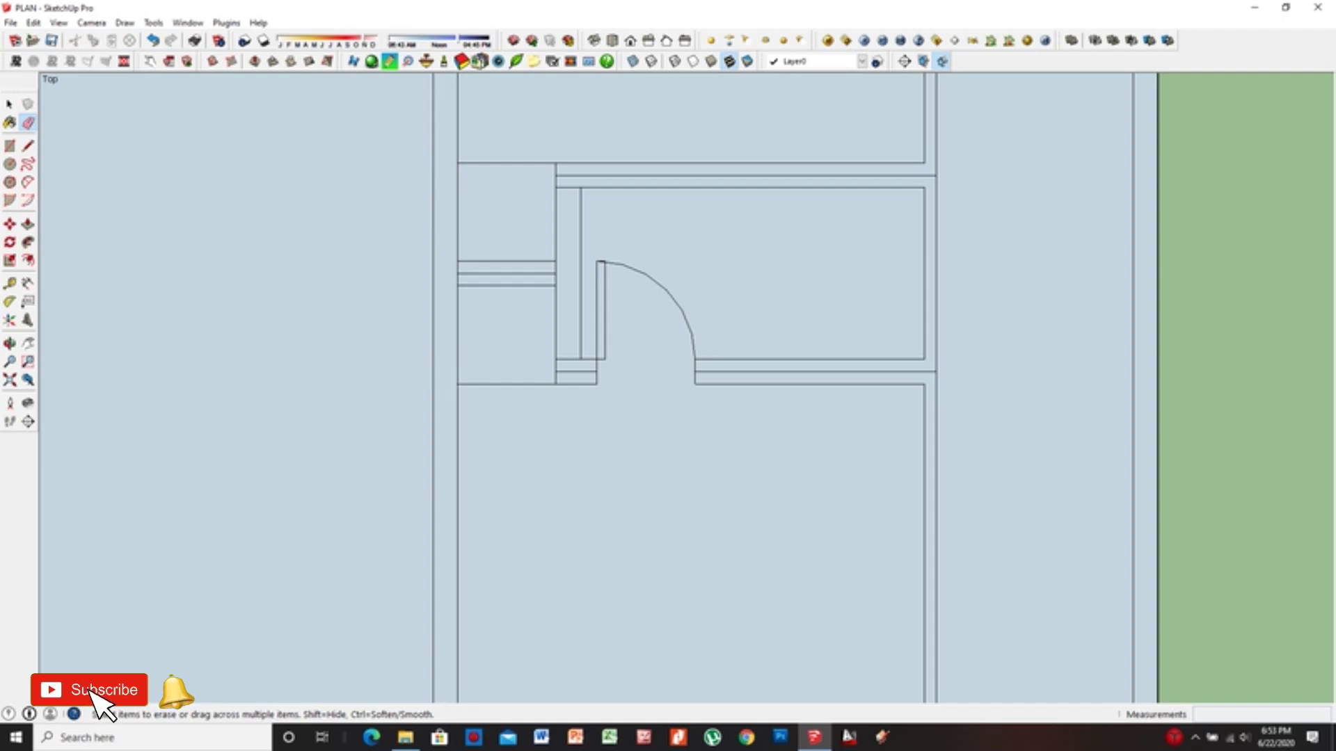
pyautogui.scroll(-2, 502, 284)
pyautogui.scroll(-1, 501, 313)
pyautogui.scroll(1, 501, 313)
pyautogui.scroll(2, 501, 313)
pyautogui.scroll(-2, 501, 313)
pyautogui.scroll(-1, 536, 612)
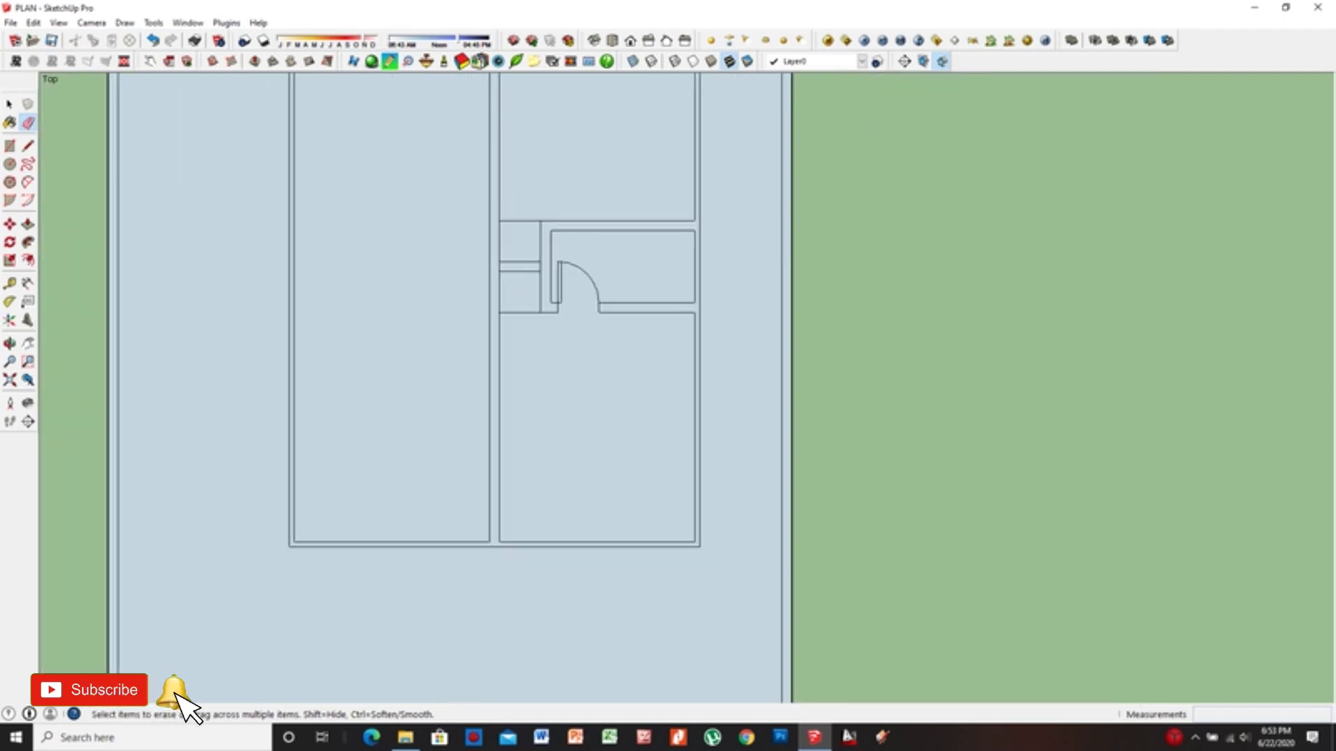
pyautogui.scroll(2, 550, 626)
pyautogui.scroll(2, 481, 279)
# Draw a 0.1 m wall line from the wall corner
pyautogui.press('l')
pyautogui.click(490, 253)
pyautogui.write('.1')
pyautogui.press('Return')
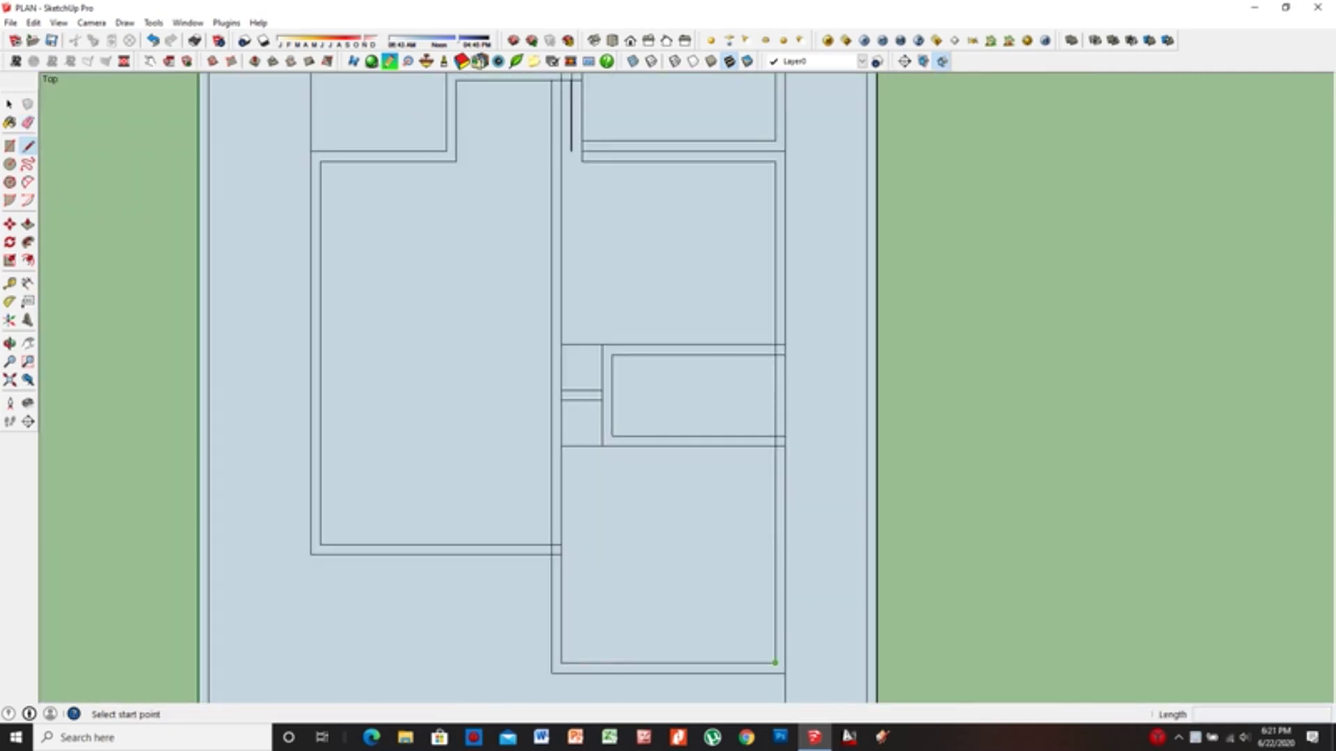
# Draw a new wall line from the room corner to the endpoint
pyautogui.click(774, 662)
pyautogui.scroll(-3, 782, 453)
pyautogui.scroll(3, 752, 201)
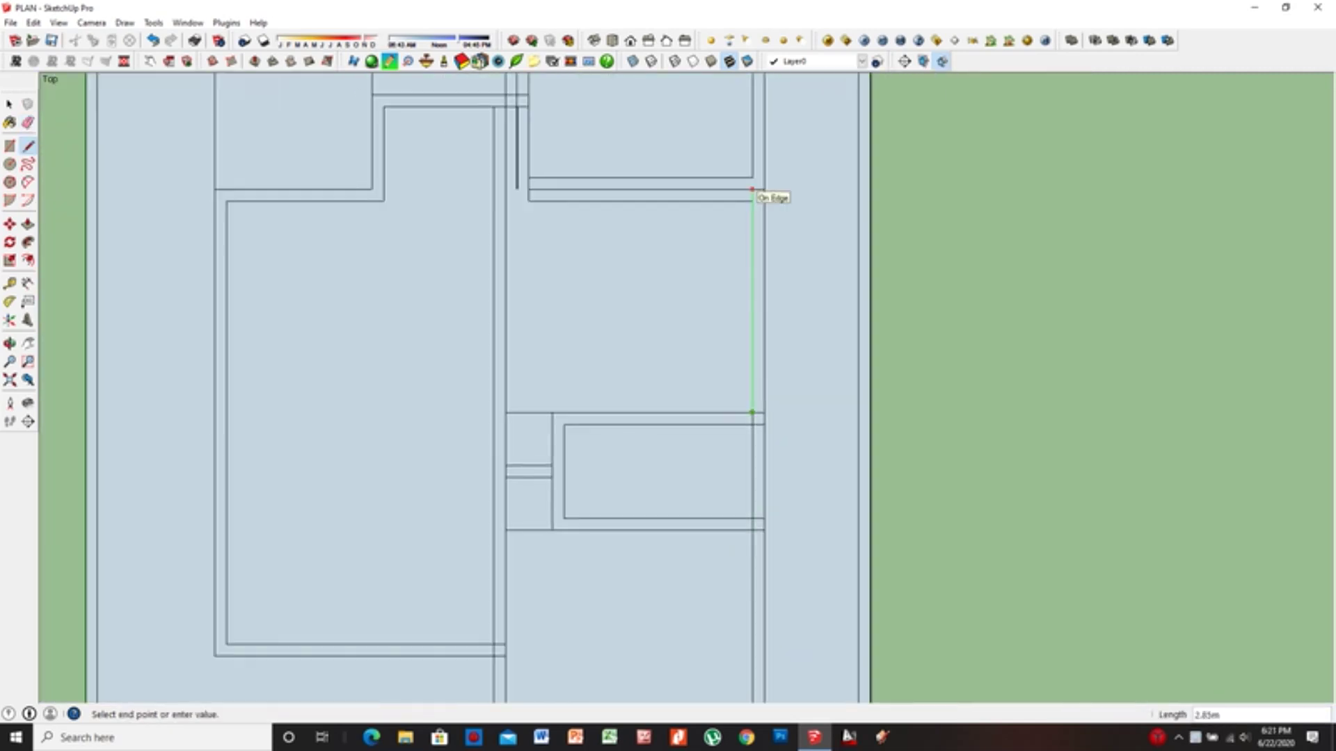
pyautogui.click(752, 177)
# Erase the short leftover wall lines, undoing one wrong erasure
pyautogui.press('e')
pyautogui.moveTo(550, 178); pyautogui.dragTo(549, 205)
pyautogui.scroll(1, 514, 195)
pyautogui.click(531, 189)
pyautogui.press('l')
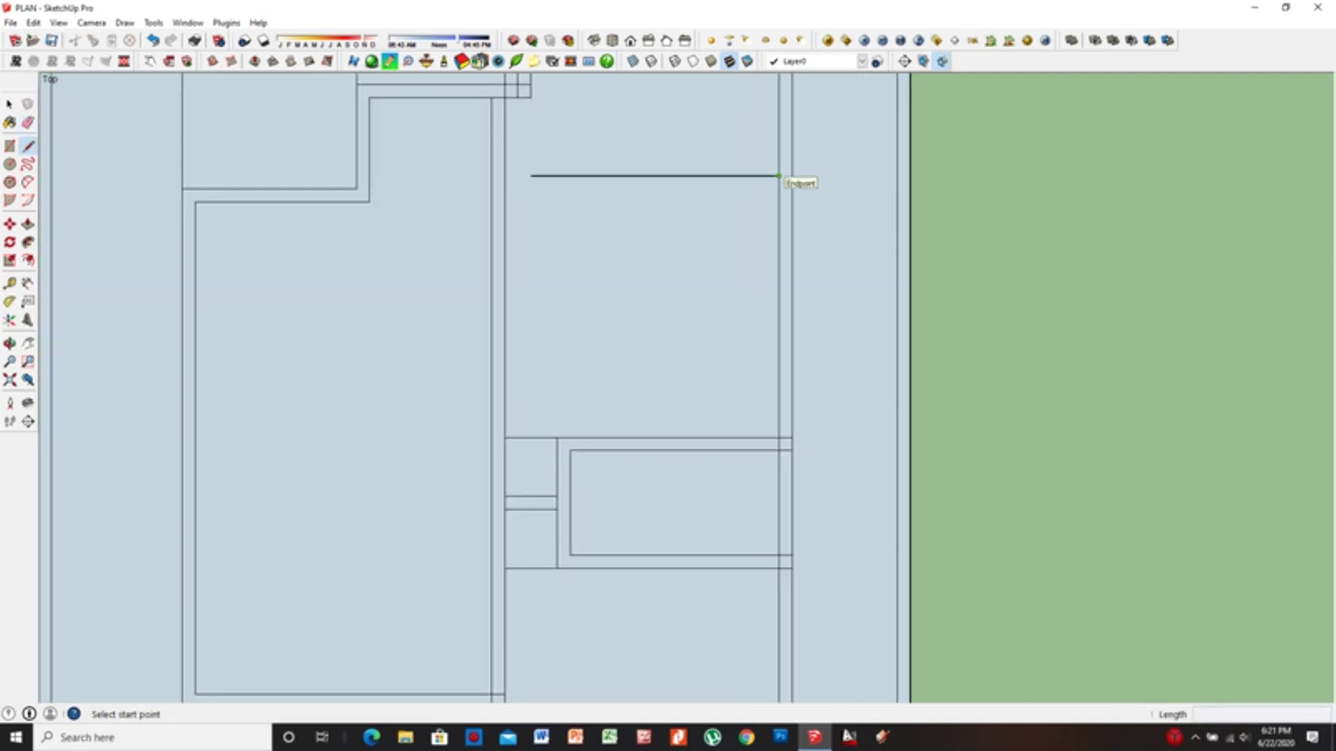
pyautogui.hotkey('ctrl', 'z')
pyautogui.scroll(-2, 679, 380)
pyautogui.scroll(1, 745, 313)
# Start a wall line at the corner and erase two short vertical wall lines
pyautogui.click(745, 319)
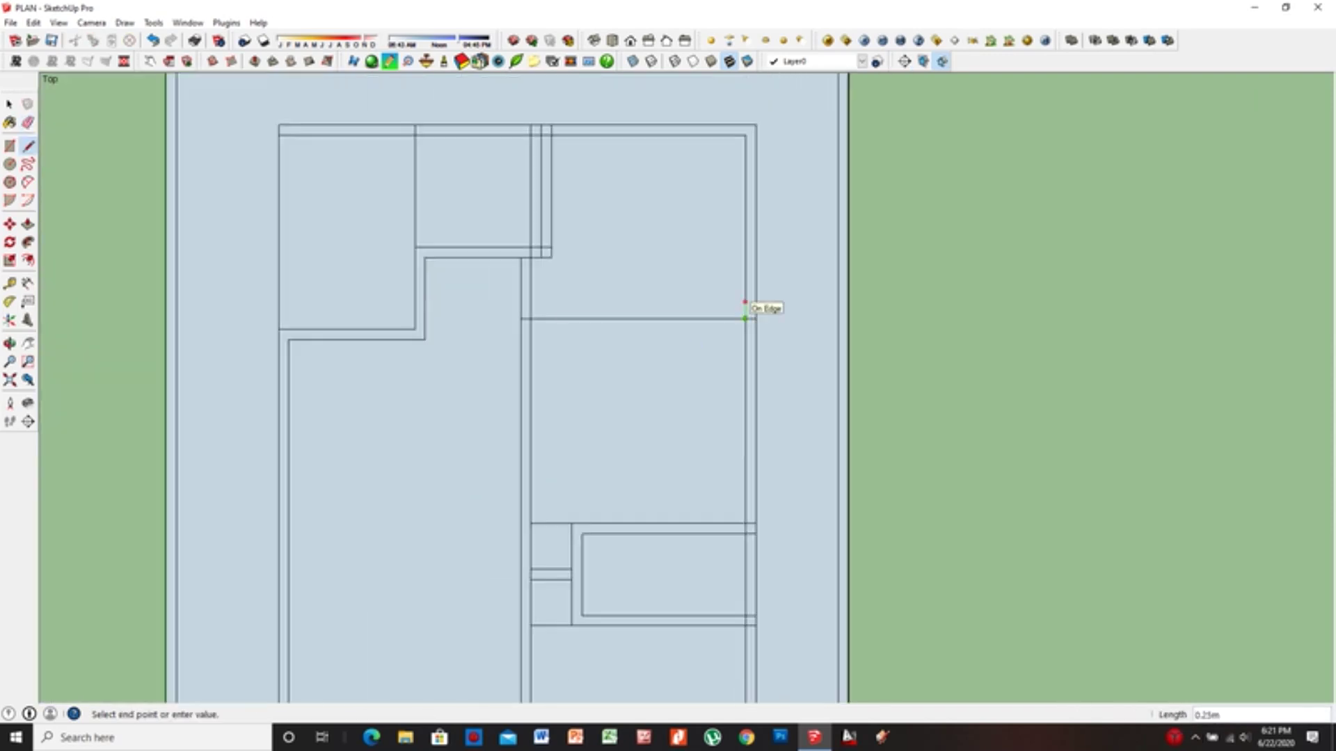
pyautogui.scroll(1, 561, 194)
pyautogui.press('e')
pyautogui.scroll(2, 620, 225)
pyautogui.moveTo(567, 278); pyautogui.dragTo(602, 279)
pyautogui.scroll(-2, 613, 334)
pyautogui.scroll(2, 603, 558)
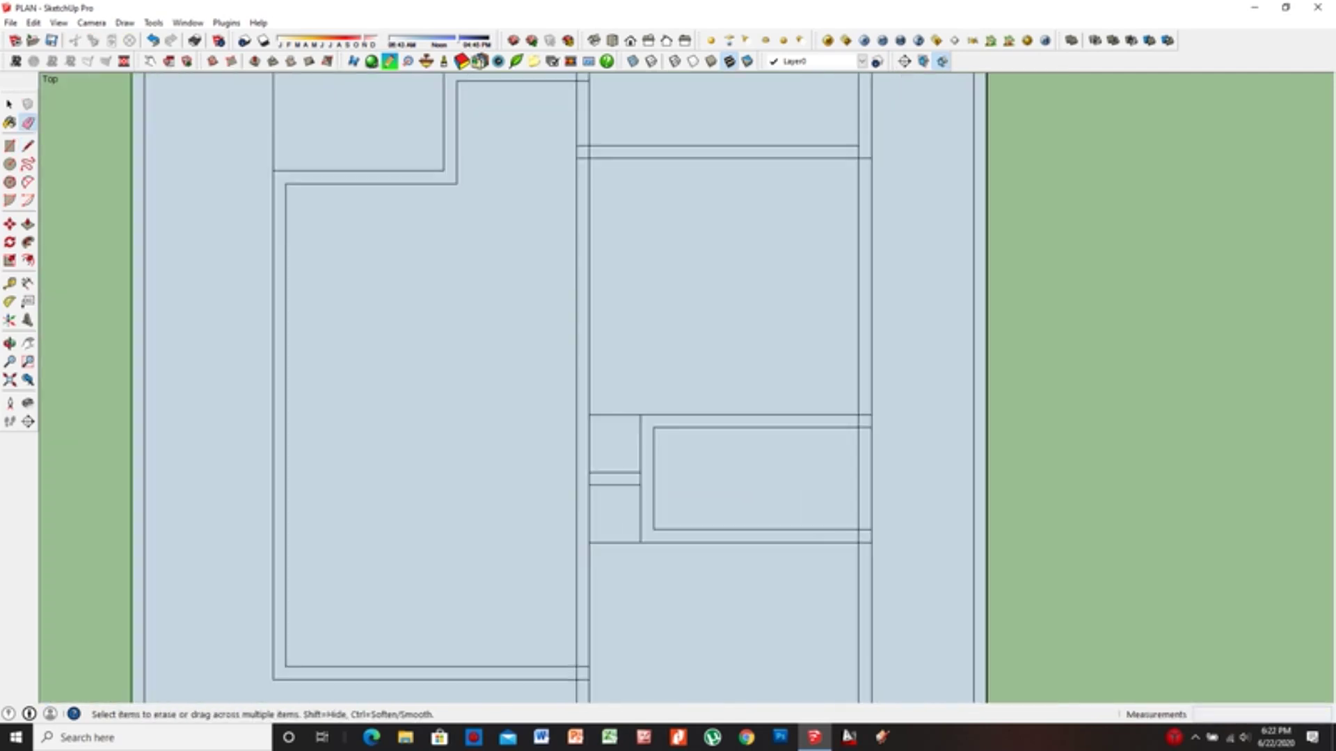
pyautogui.scroll(1, 608, 530)
# Join the inner wall to the outer wall, keeping the extra edge after an undo
pyautogui.press('l')
pyautogui.click(607, 530)
pyautogui.click(588, 531)
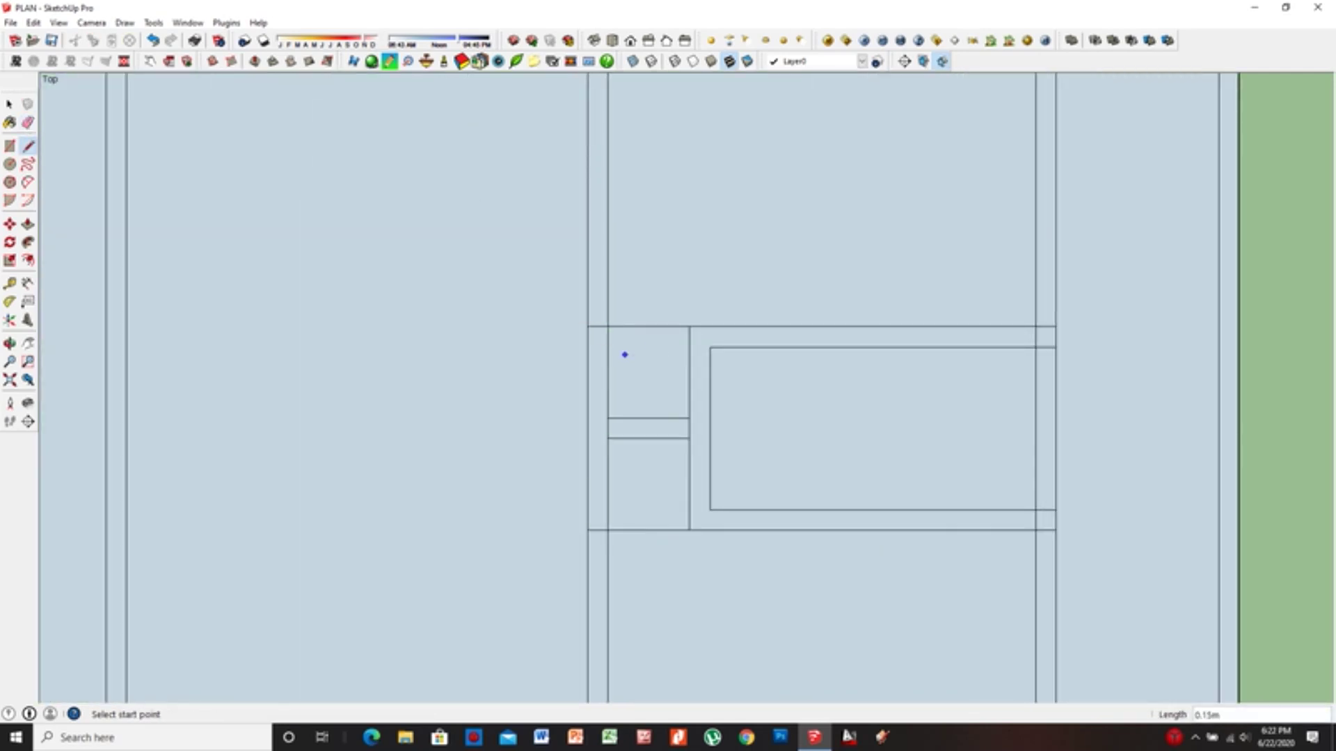
pyautogui.press('e')
pyautogui.click(588, 209)
pyautogui.hotkey('ctrl', 'z')
pyautogui.scroll(-2, 561, 590)
pyautogui.scroll(3, 560, 590)
pyautogui.scroll(-1, 828, 331)
pyautogui.scroll(-2, 828, 331)
# Draw a rectangular block outline inside the lower right room
pyautogui.press('l')
pyautogui.scroll(1, 826, 328)
pyautogui.click(830, 334)
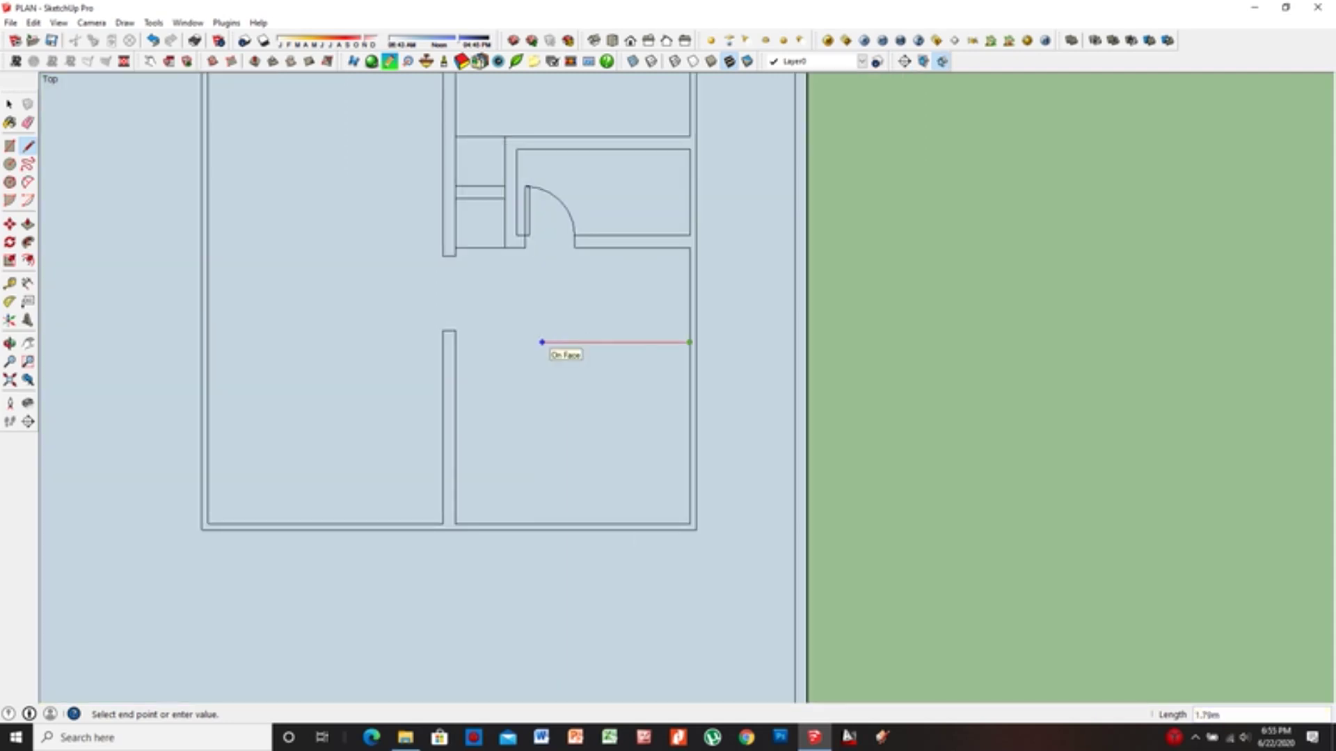
pyautogui.click(524, 342)
pyautogui.click(525, 475)
pyautogui.click(689, 475)
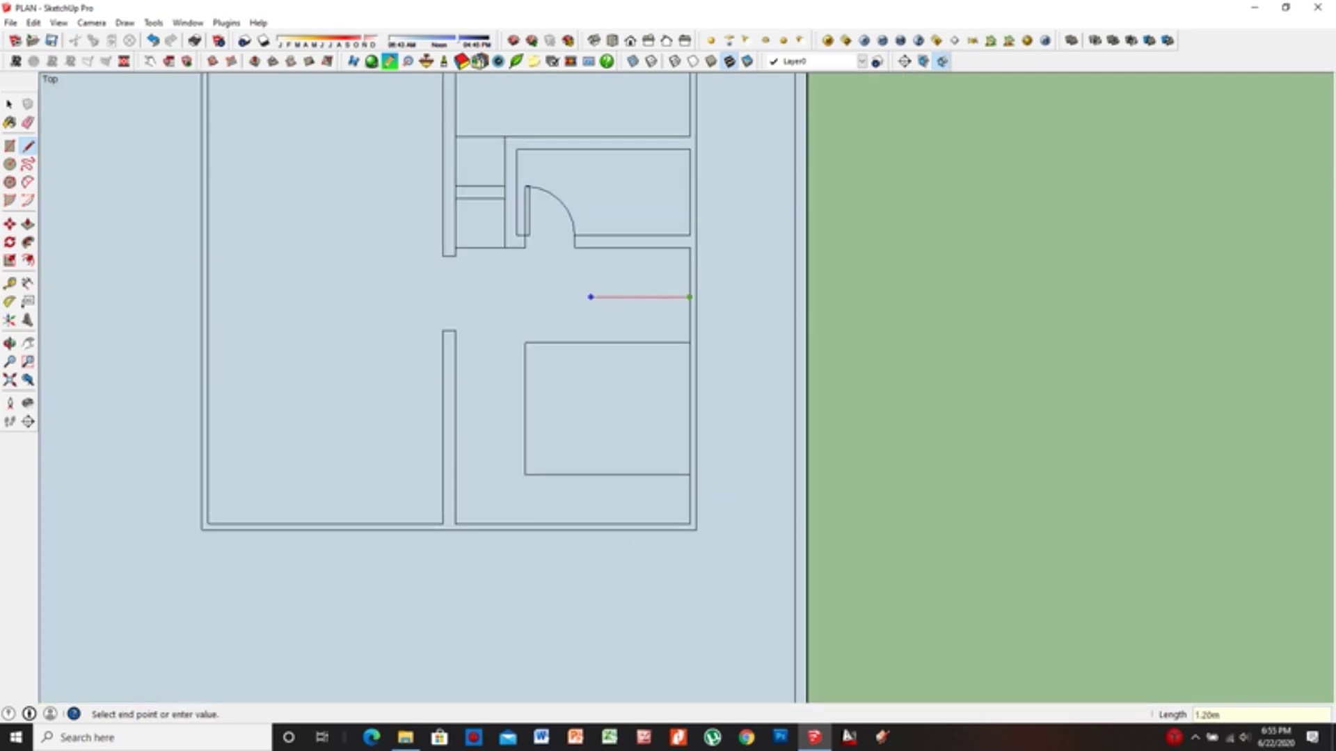
# Close the rectangle's vertical edge and remove the leftover wall stub
pyautogui.scroll(1, 575, 249)
pyautogui.scroll(1, 574, 249)
pyautogui.click(583, 244)
pyautogui.click(582, 373)
pyautogui.press('e')
pyautogui.press('l')
pyautogui.click(654, 404)
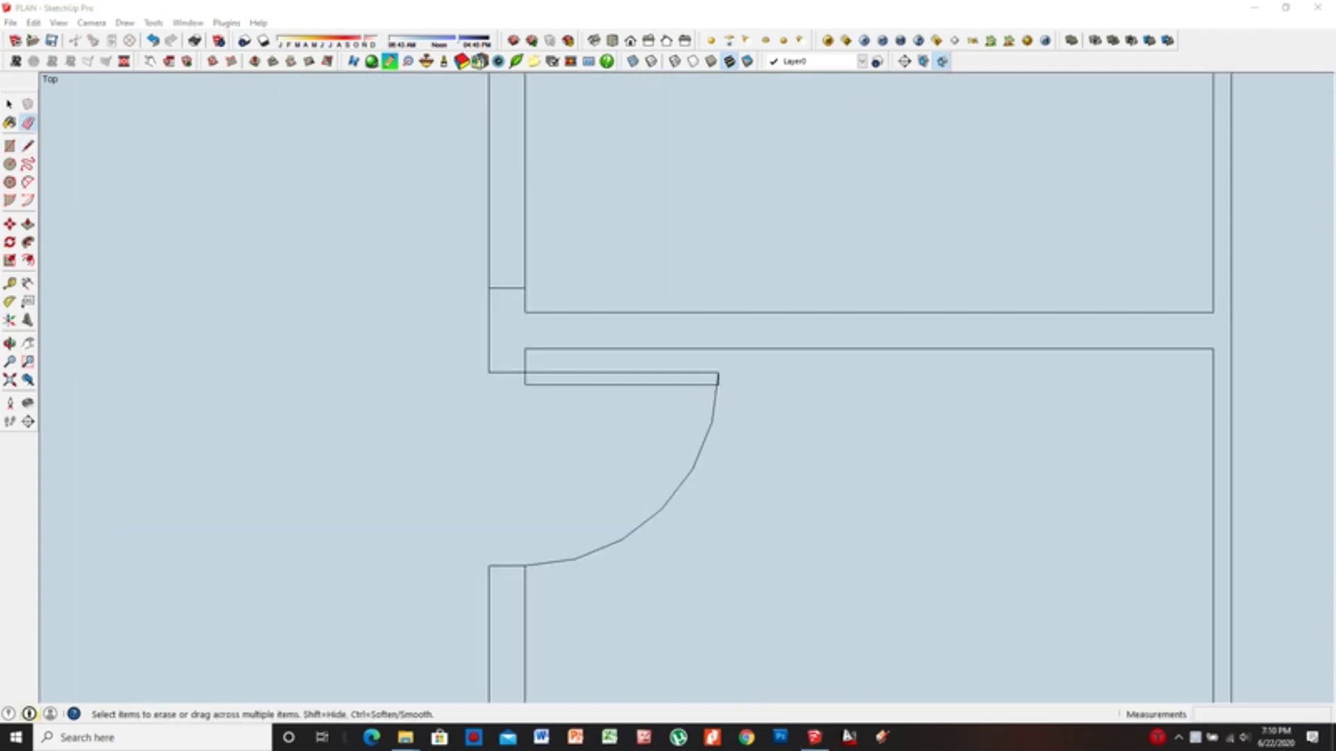
pyautogui.scroll(2, 583, 159)
# Draw a thin door leaf rectangle and its swing circle around the hinge
pyautogui.press('l')
pyautogui.click(490, 366)
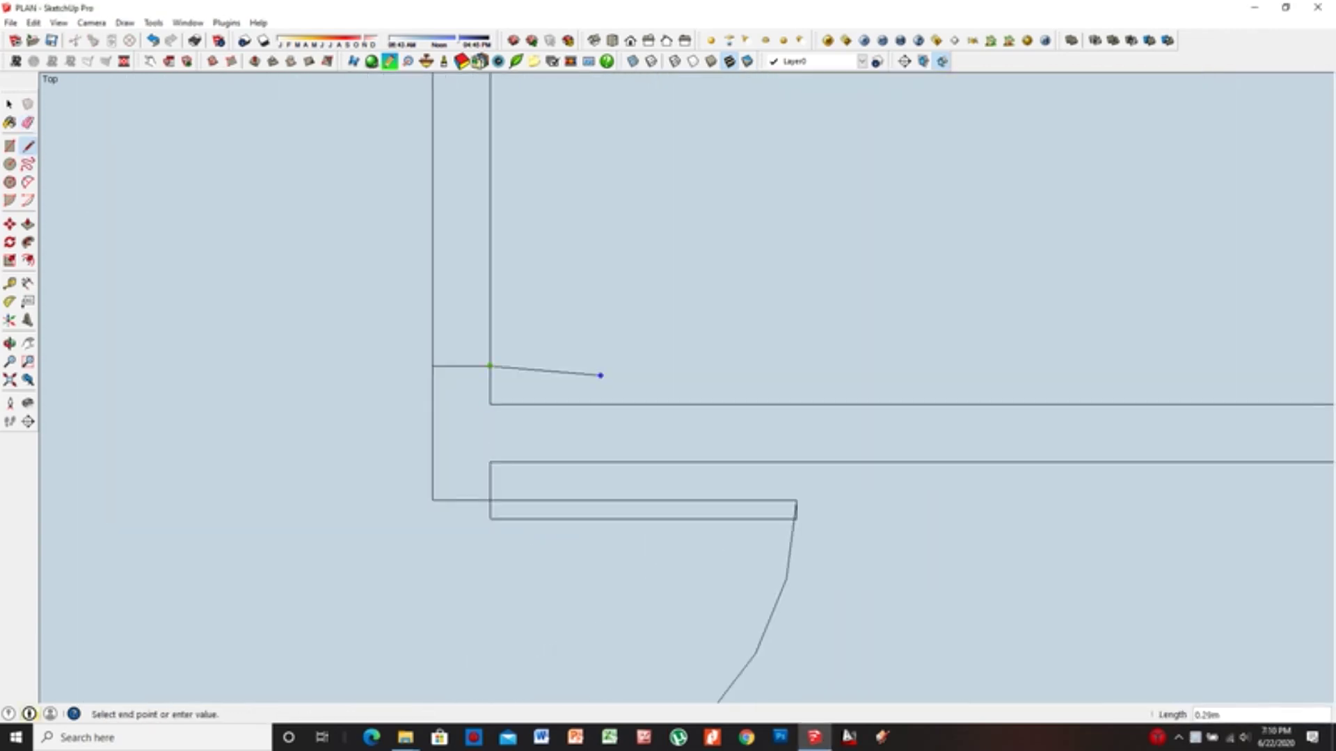
pyautogui.click(796, 348)
pyautogui.click(490, 349)
pyautogui.press('c')
pyautogui.click(796, 364)
# Erase the unneeded part of the swing circle and connect the wall corner to the arc
pyautogui.press('e')
pyautogui.scroll(2, 723, 488)
pyautogui.moveTo(62, 418); pyautogui.dragTo(209, 105)
pyautogui.scroll(-1, 670, 569)
pyautogui.press('l')
pyautogui.click(447, 166)
pyautogui.click(492, 165)
pyautogui.scroll(-3, 685, 390)
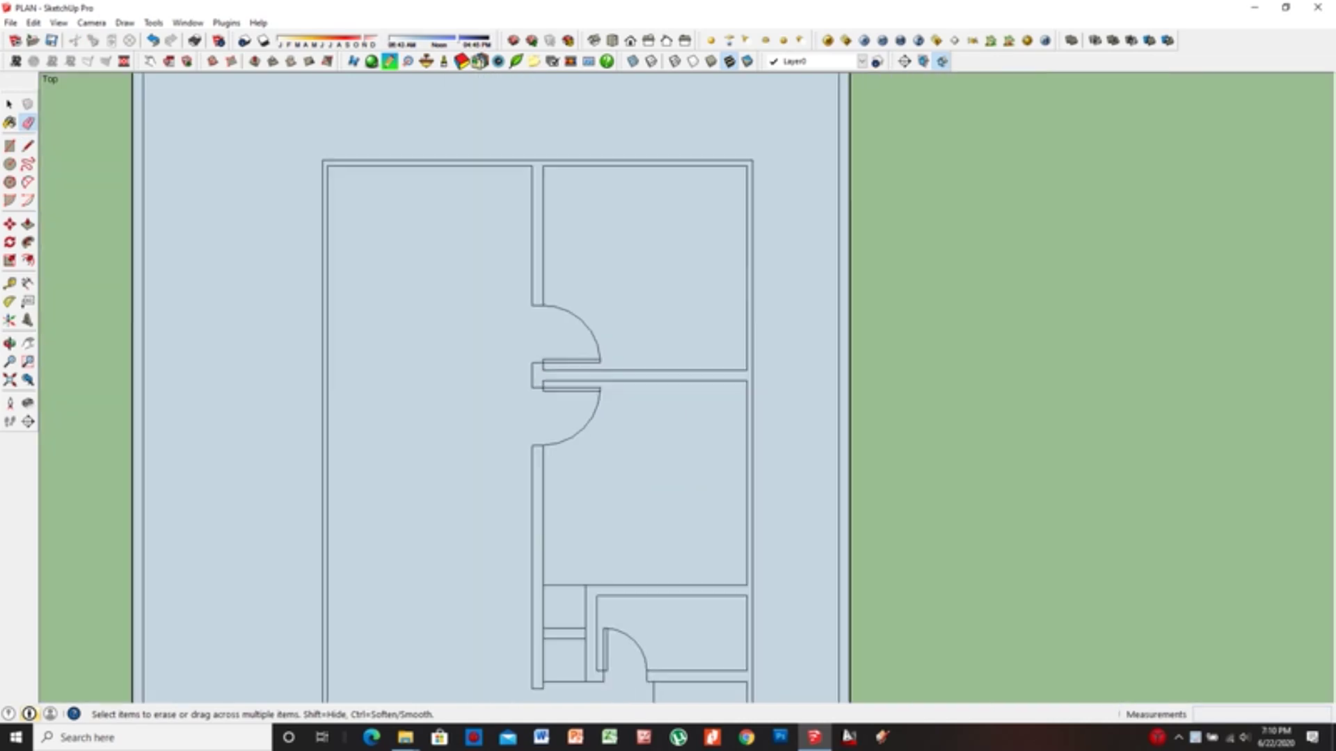
# Draw a 0.05 m thin door leaf rectangle at the wall corner beside the closets
pyautogui.scroll(-1, 685, 389)
pyautogui.keyDown('shift'); pyautogui.moveTo(668, 487); pyautogui.dragTo(668, 320, button='middle'); pyautogui.keyUp('shift')
pyautogui.scroll(1, 685, 390)
pyautogui.scroll(1, 629, 128)
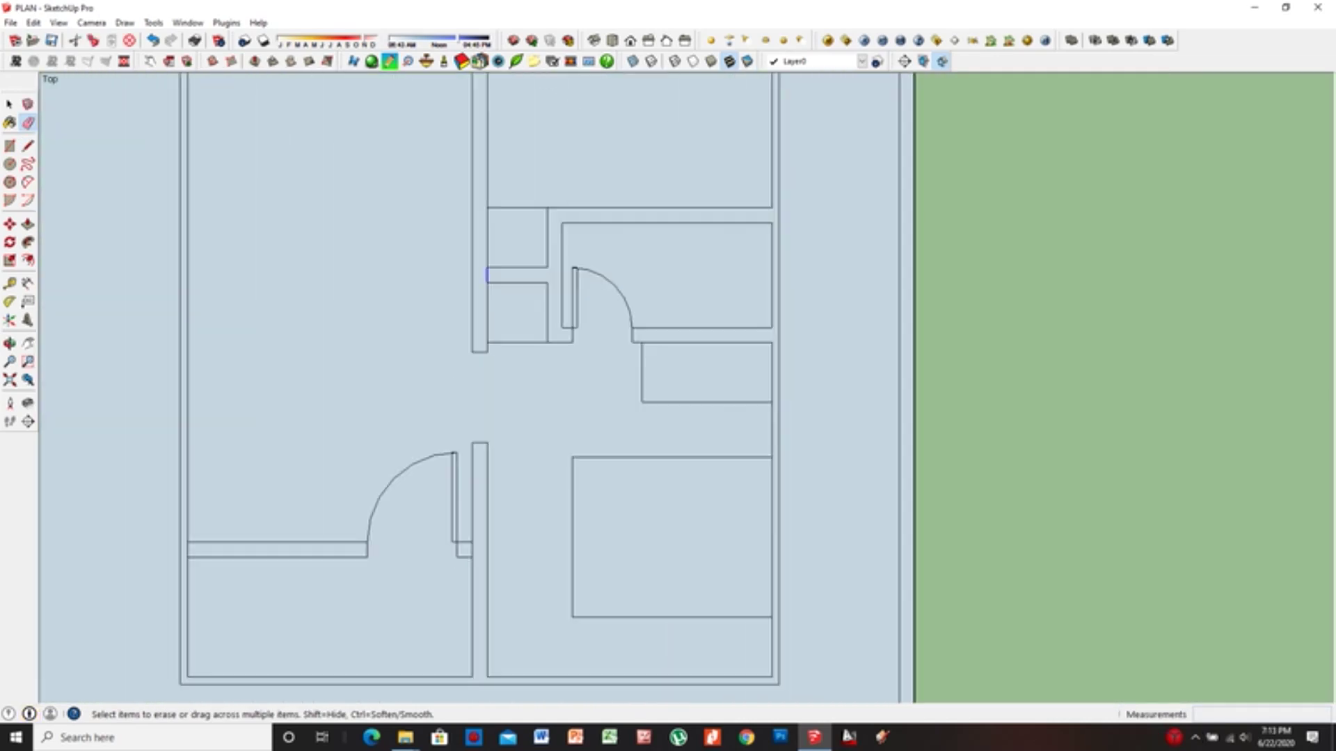
pyautogui.press('l')
pyautogui.click(487, 351)
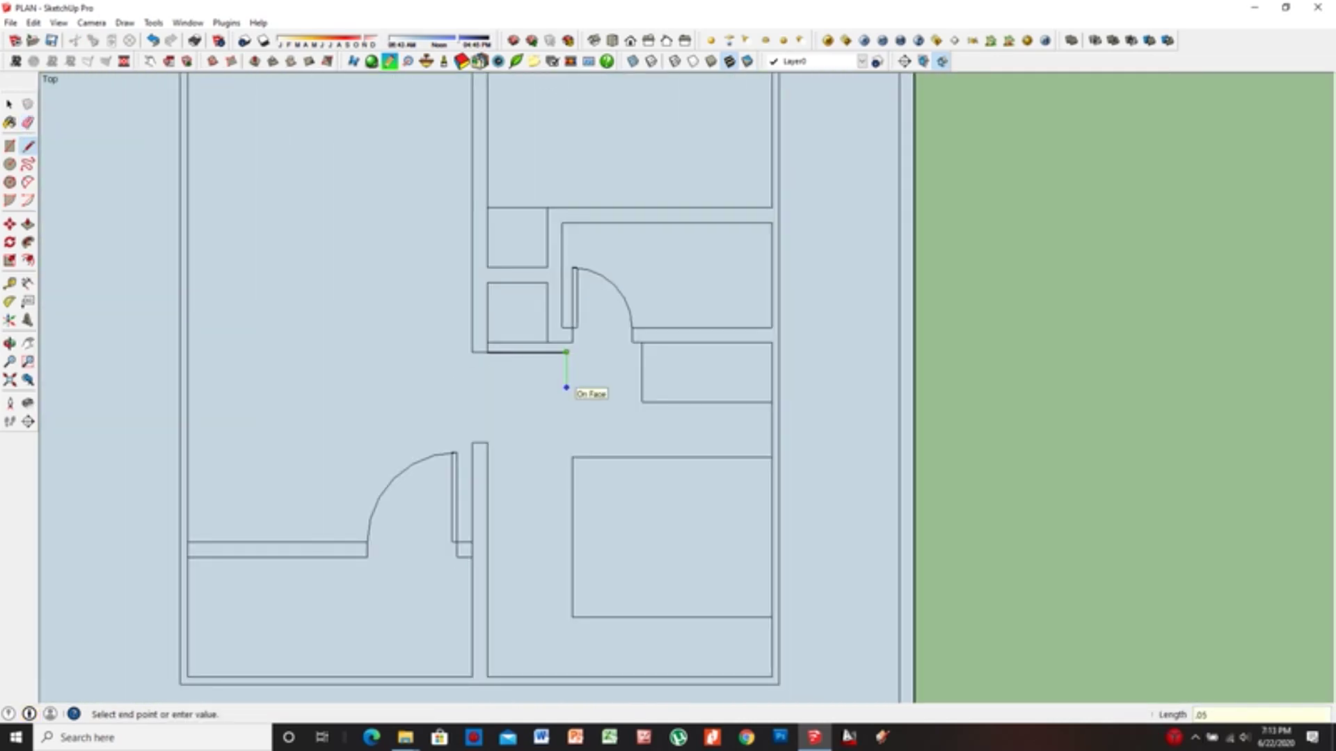
pyautogui.press('Return')
pyautogui.scroll(1, 566, 376)
pyautogui.click(424, 341)
pyautogui.press('Escape')
# Draw the door swing circle at the hinge and erase its left arc
pyautogui.press('c')
pyautogui.click(423, 334)
pyautogui.click(423, 507)
pyautogui.press('e')
pyautogui.click(251, 334)
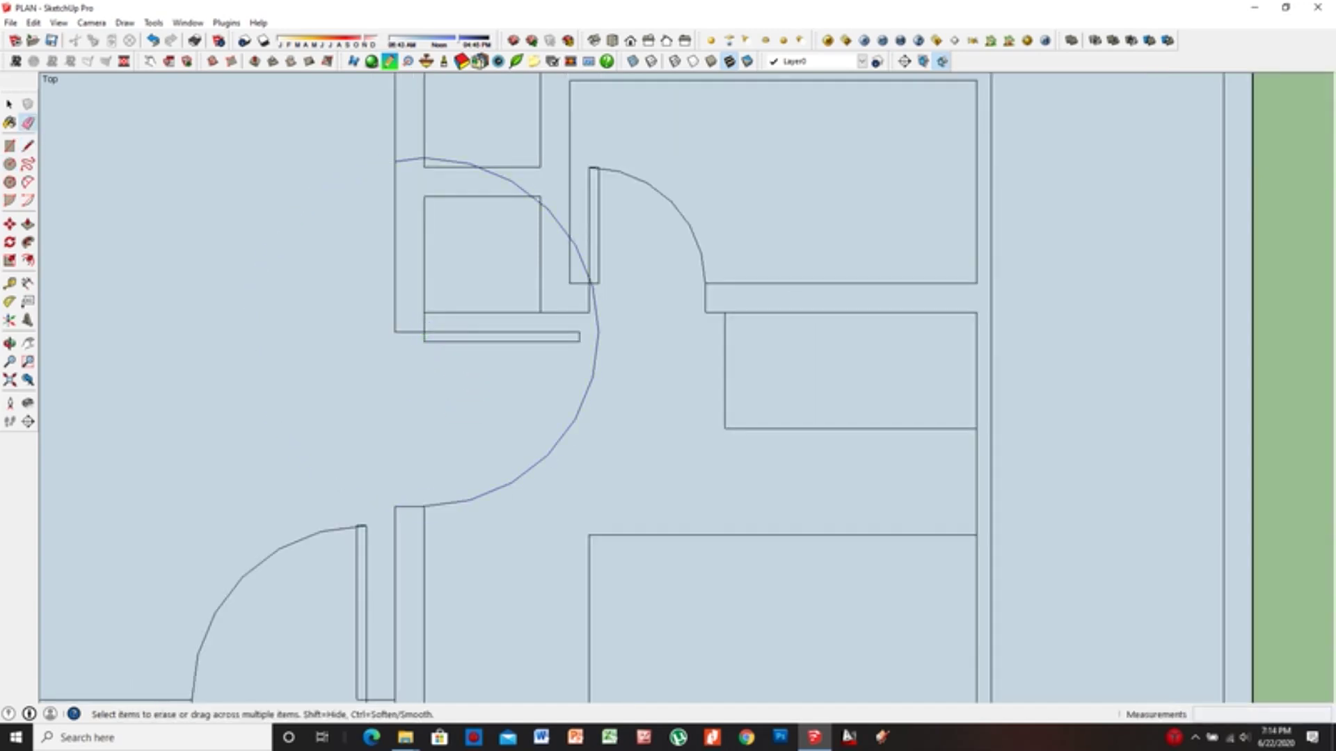
# Add a second, smaller swing circle, then undo the partial arc erasures
pyautogui.press('c')
pyautogui.click(424, 334)
pyautogui.click(424, 487)
pyautogui.press('l')
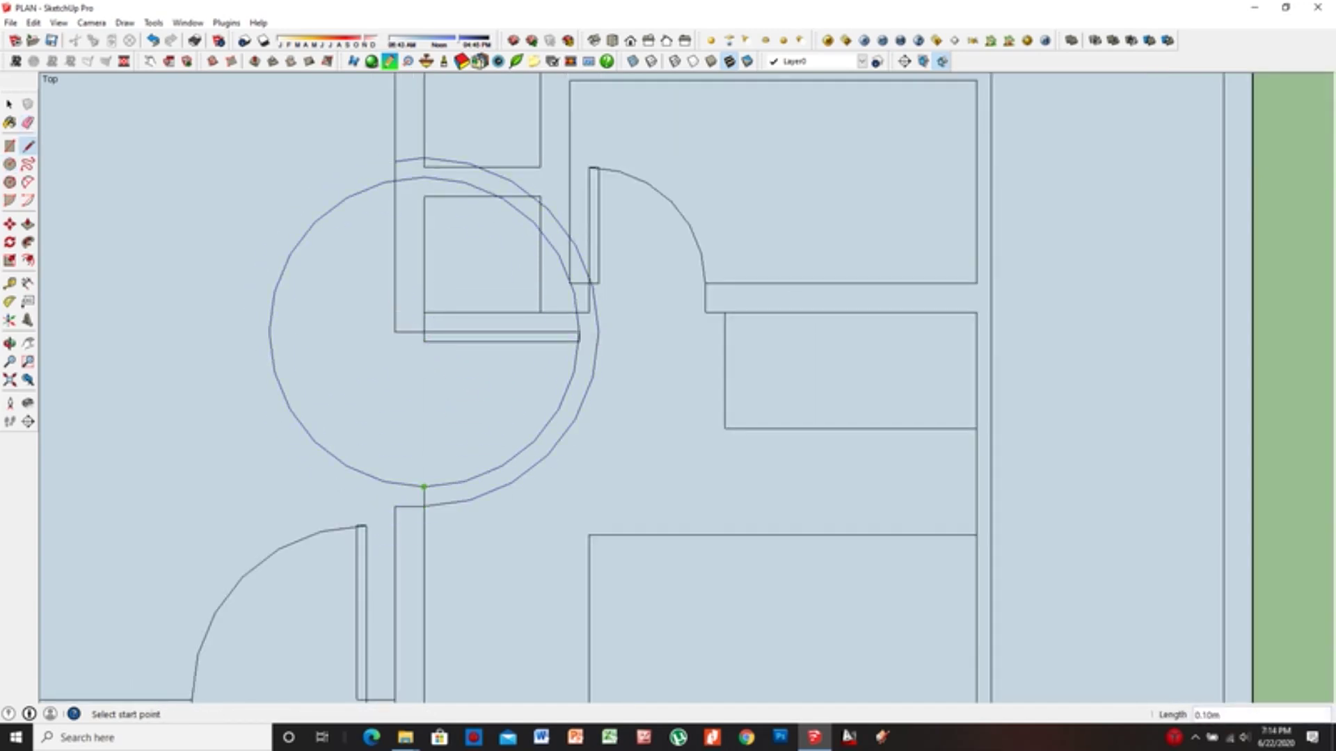
pyautogui.press('e')
pyautogui.click(376, 480)
pyautogui.hotkey('ctrl', 'z')
pyautogui.hotkey('ctrl', 'z')
pyautogui.hotkey('ctrl', 'z')
# Restore the door swing circle and erase the upper part of the large arc
pyautogui.press('l')
pyautogui.click(428, 331)
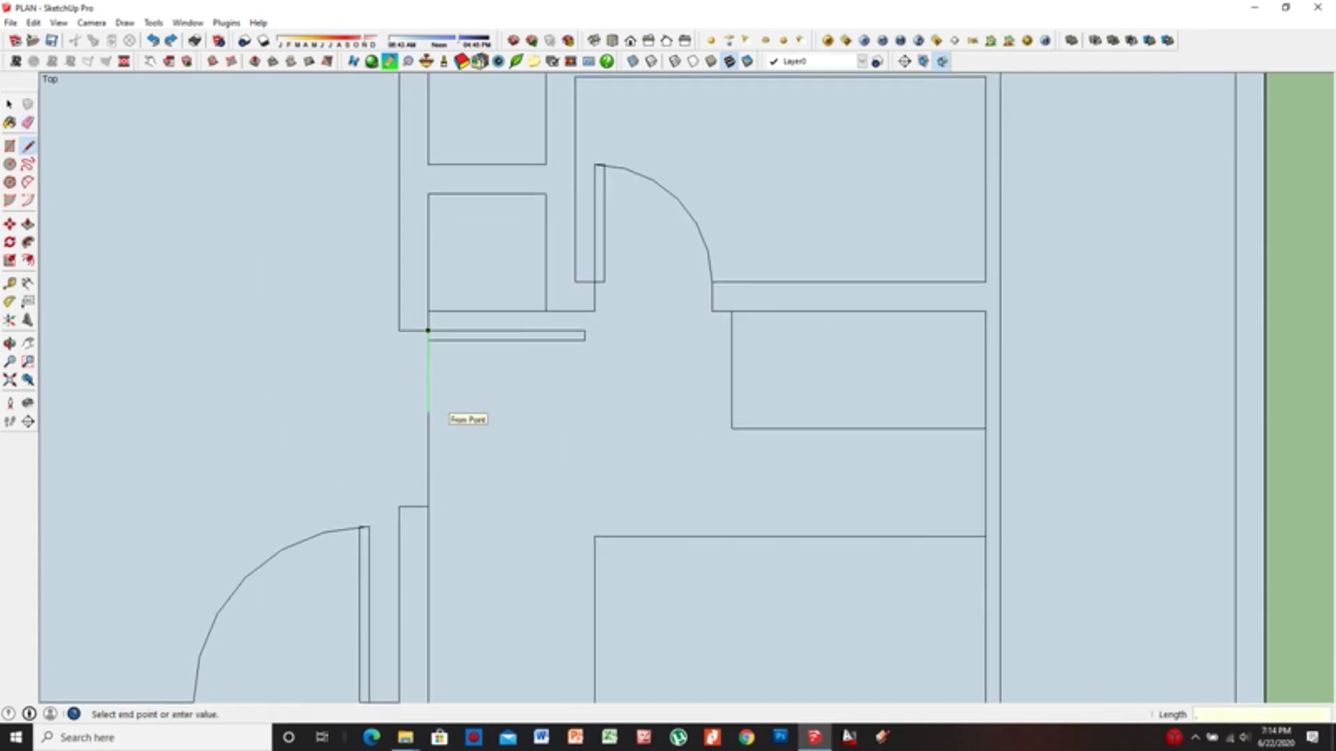
pyautogui.press('e')
pyautogui.scroll(2, 390, 487)
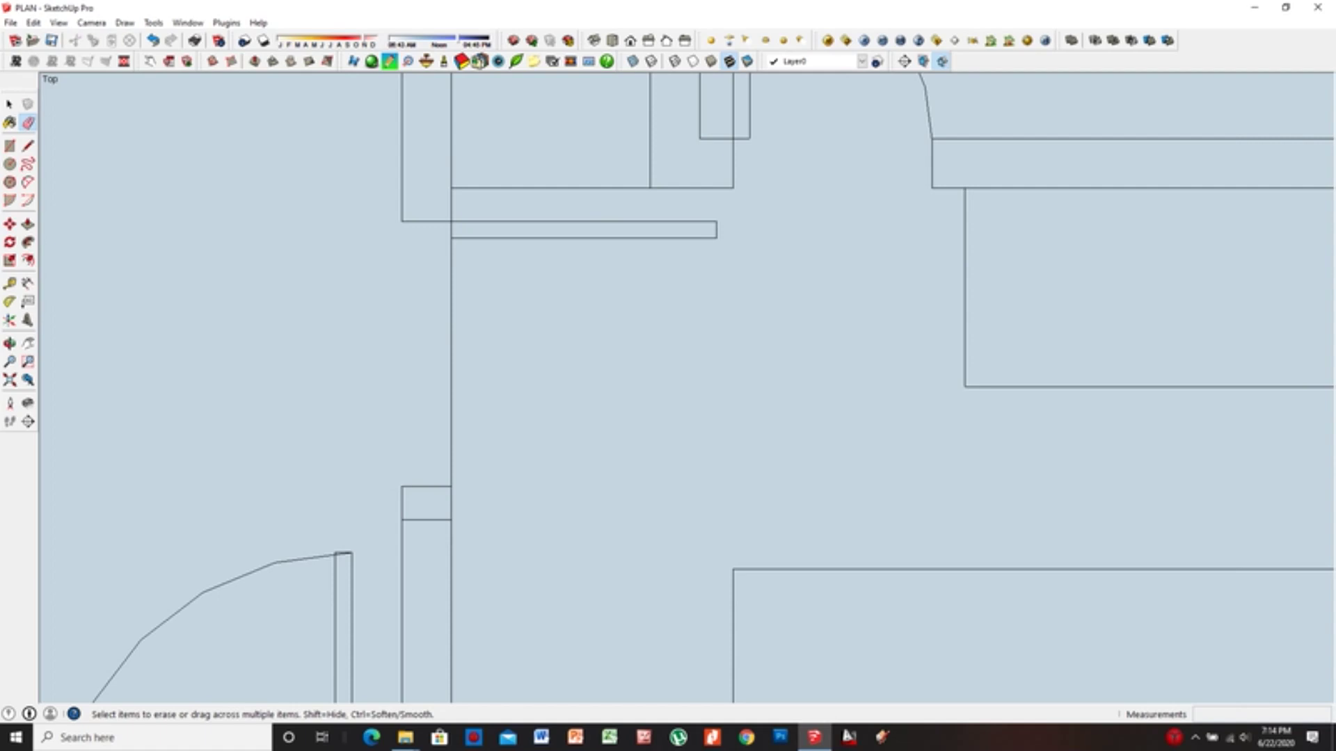
pyautogui.scroll(-1, 409, 425)
pyautogui.hotkey('ctrl', 'y')
pyautogui.hotkey('ctrl', 'y')
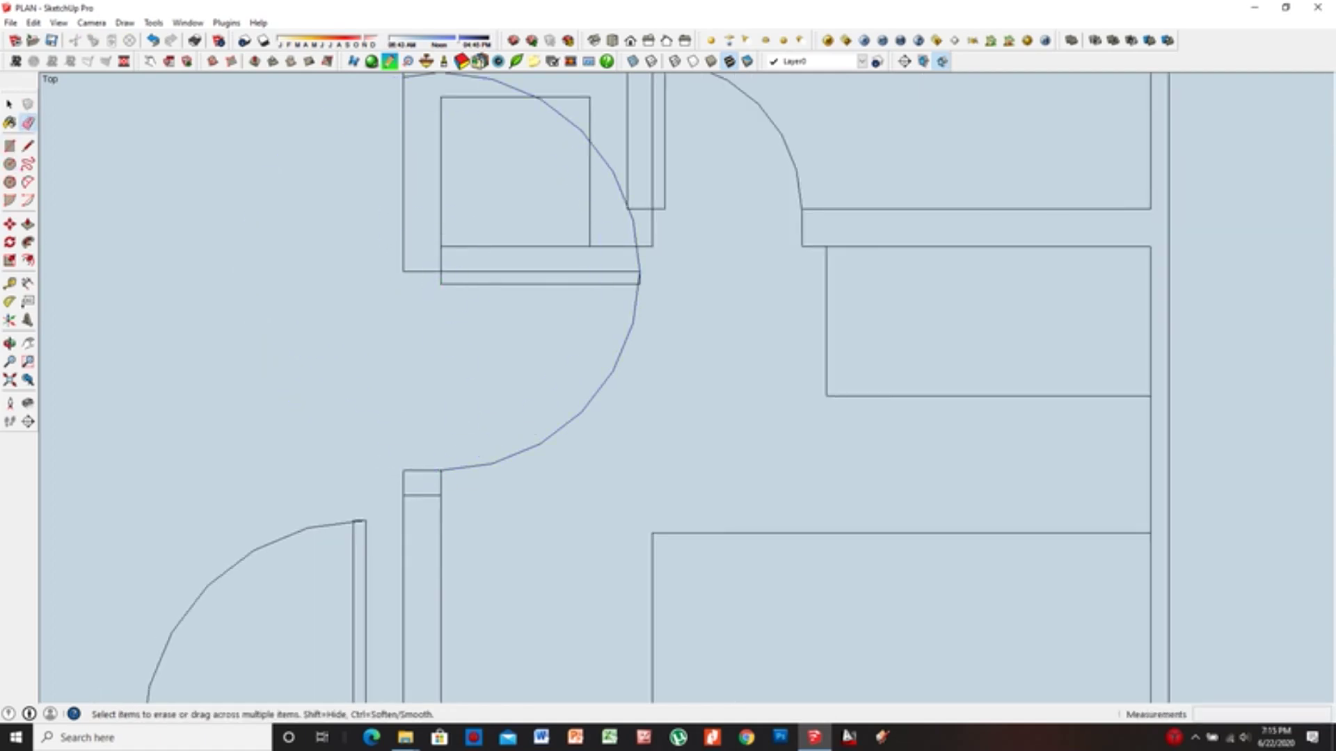
pyautogui.scroll(1, 639, 279)
pyautogui.scroll(-2, 639, 278)
pyautogui.moveTo(590, 238); pyautogui.dragTo(641, 322)
pyautogui.scroll(-3, 641, 322)
pyautogui.scroll(-2, 640, 322)
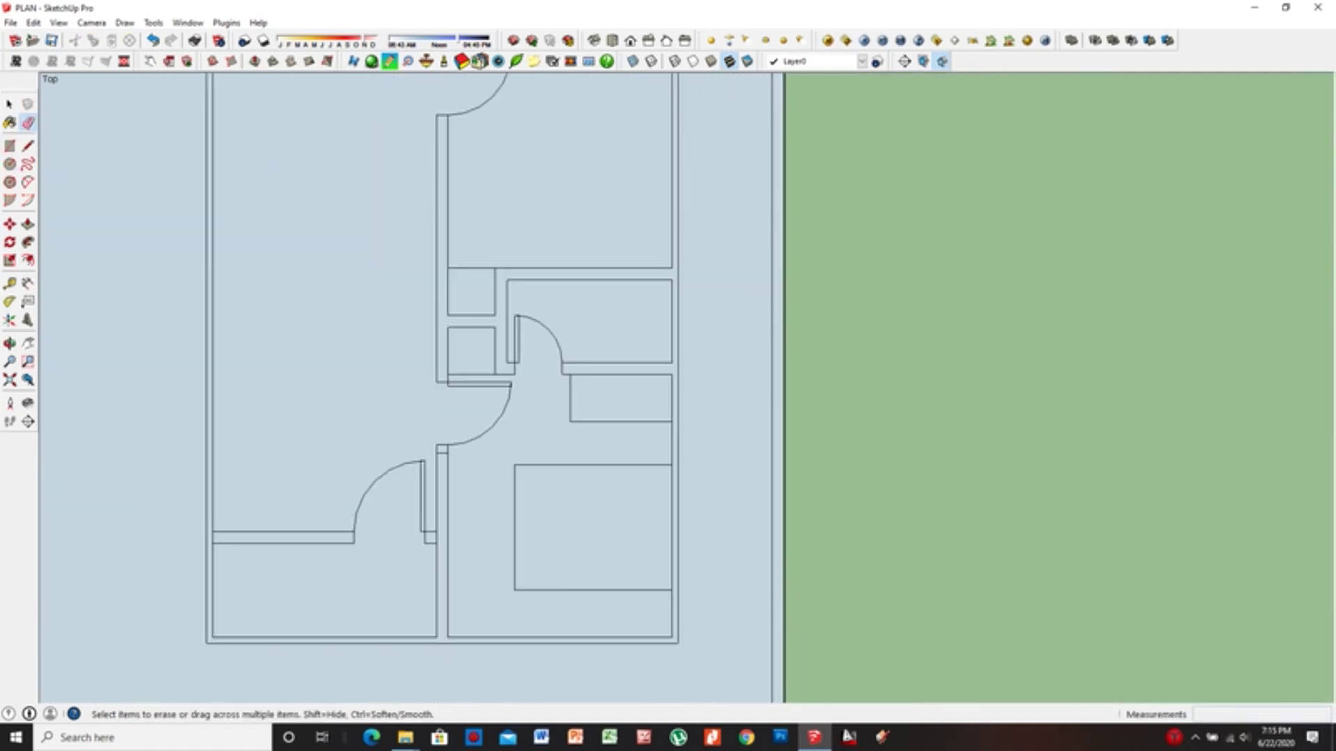
pyautogui.scroll(-2, 446, 389)
pyautogui.scroll(1, 494, 348)
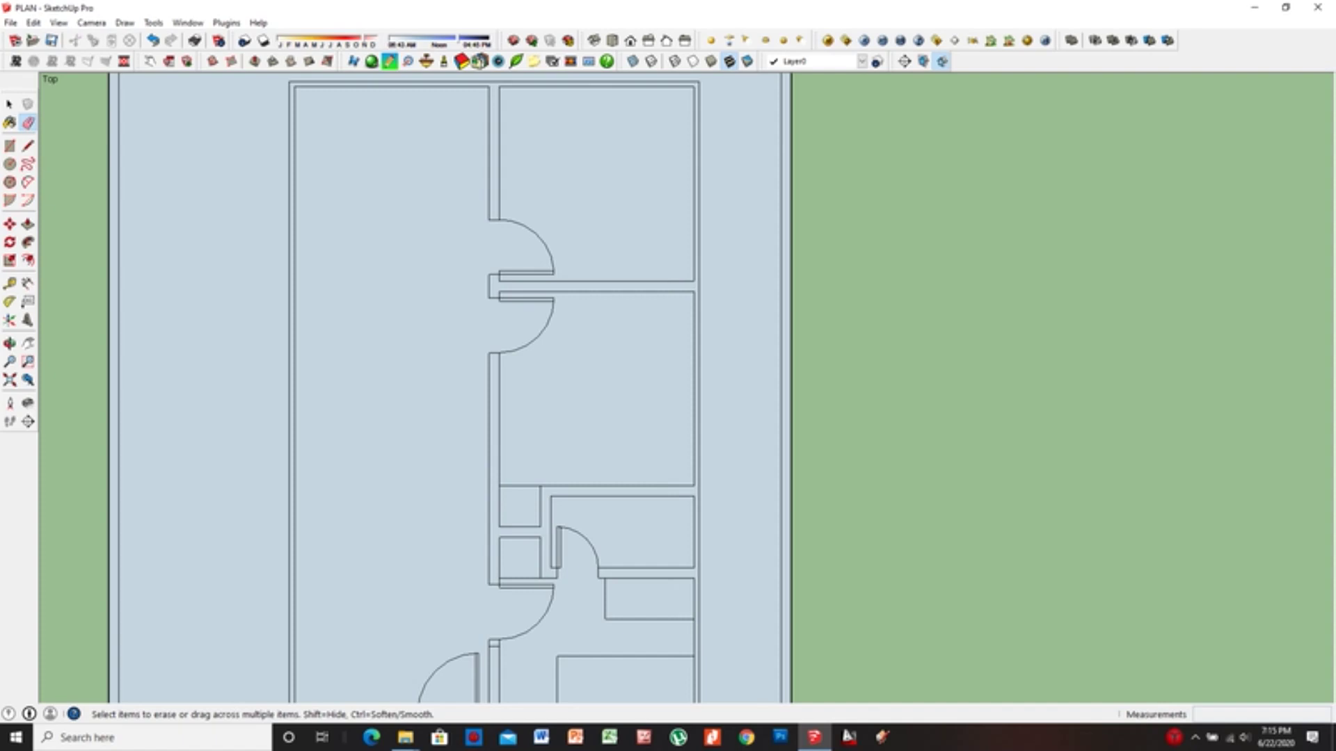
# Draw two parallel horizontal partition lines across the top-left room
pyautogui.press('l')
pyautogui.click(488, 282)
pyautogui.click(295, 281)
pyautogui.click(488, 292)
pyautogui.click(391, 282)
pyautogui.scroll(1, 426, 245)
pyautogui.scroll(2, 418, 139)
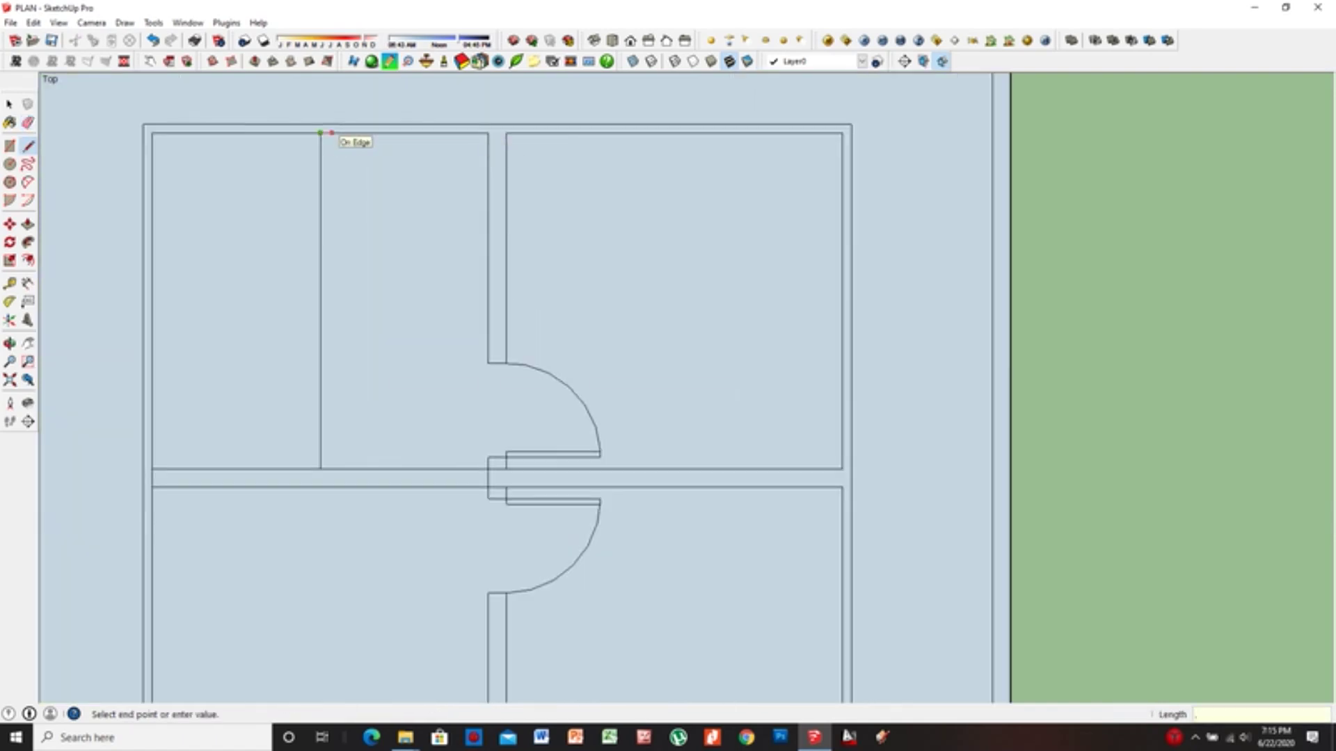
# Draw two parallel vertical partition lines from the top wall to the lower wall
pyautogui.click(328, 133)
pyautogui.click(328, 469)
pyautogui.click(311, 132)
pyautogui.click(311, 470)
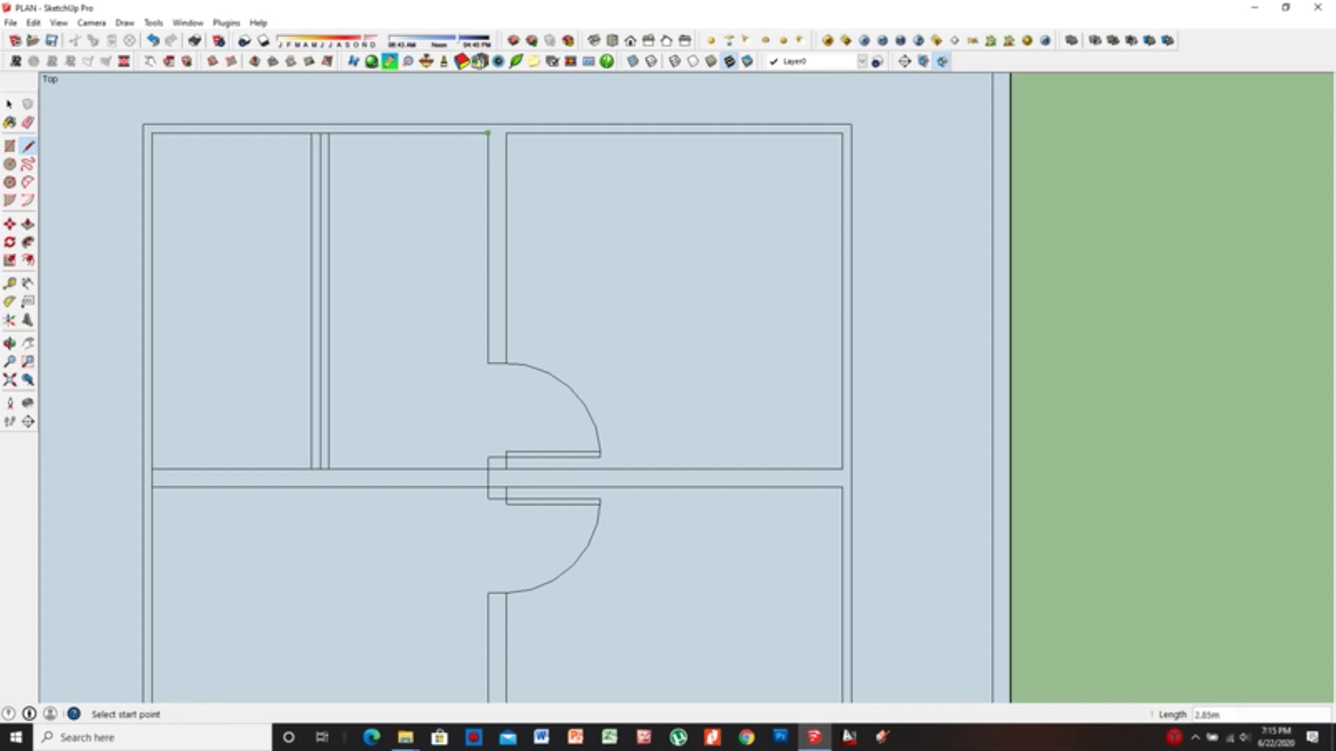
pyautogui.click(488, 362)
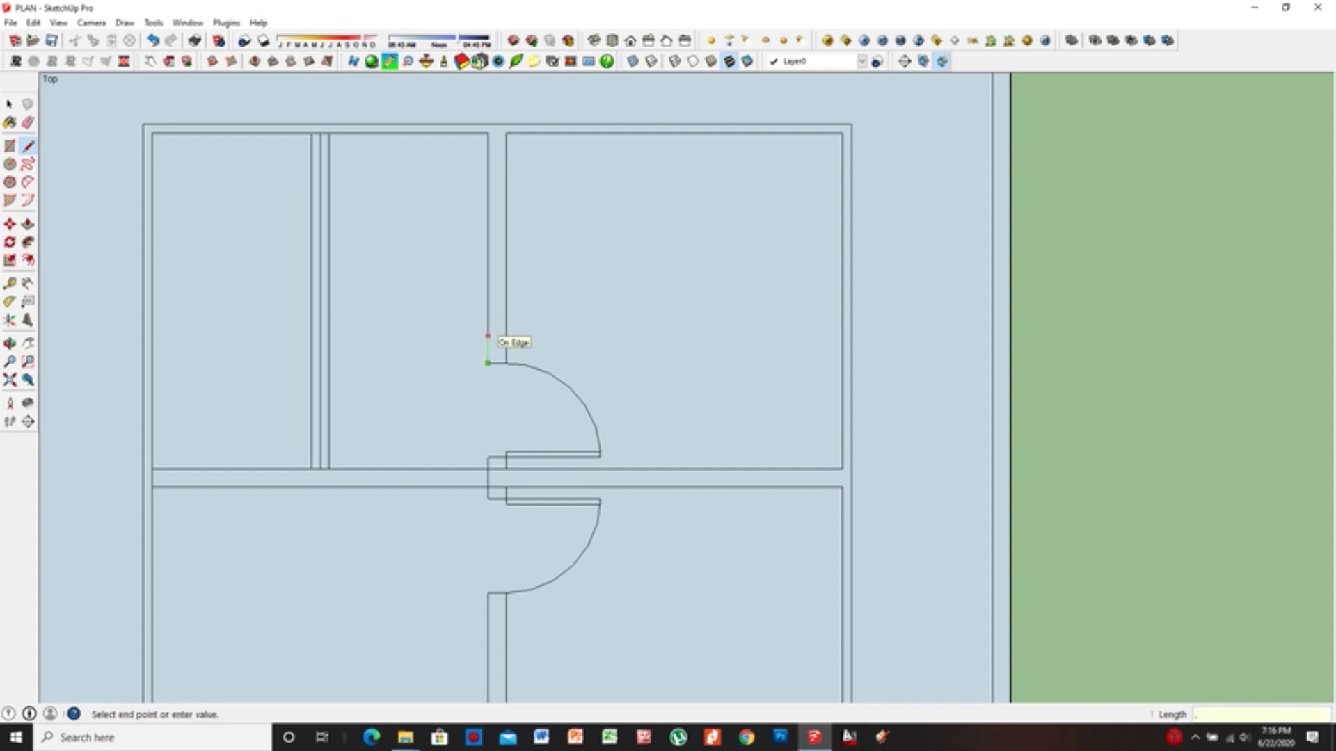
pyautogui.write('2')
# Add a 0.15 m thick cross wall splitting the narrow room
pyautogui.click(488, 339)
pyautogui.click(328, 339)
pyautogui.write('5')
pyautogui.press('Return')
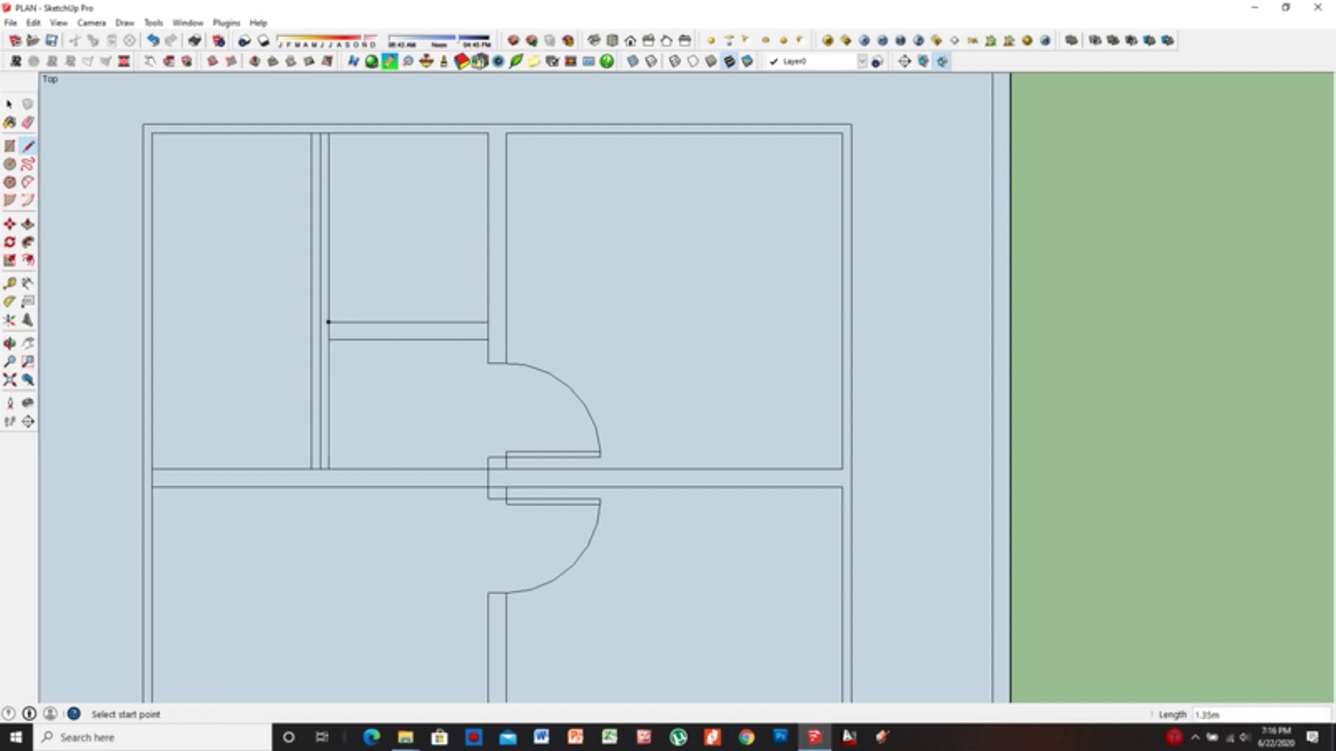
pyautogui.write('5')
pyautogui.press('Return')
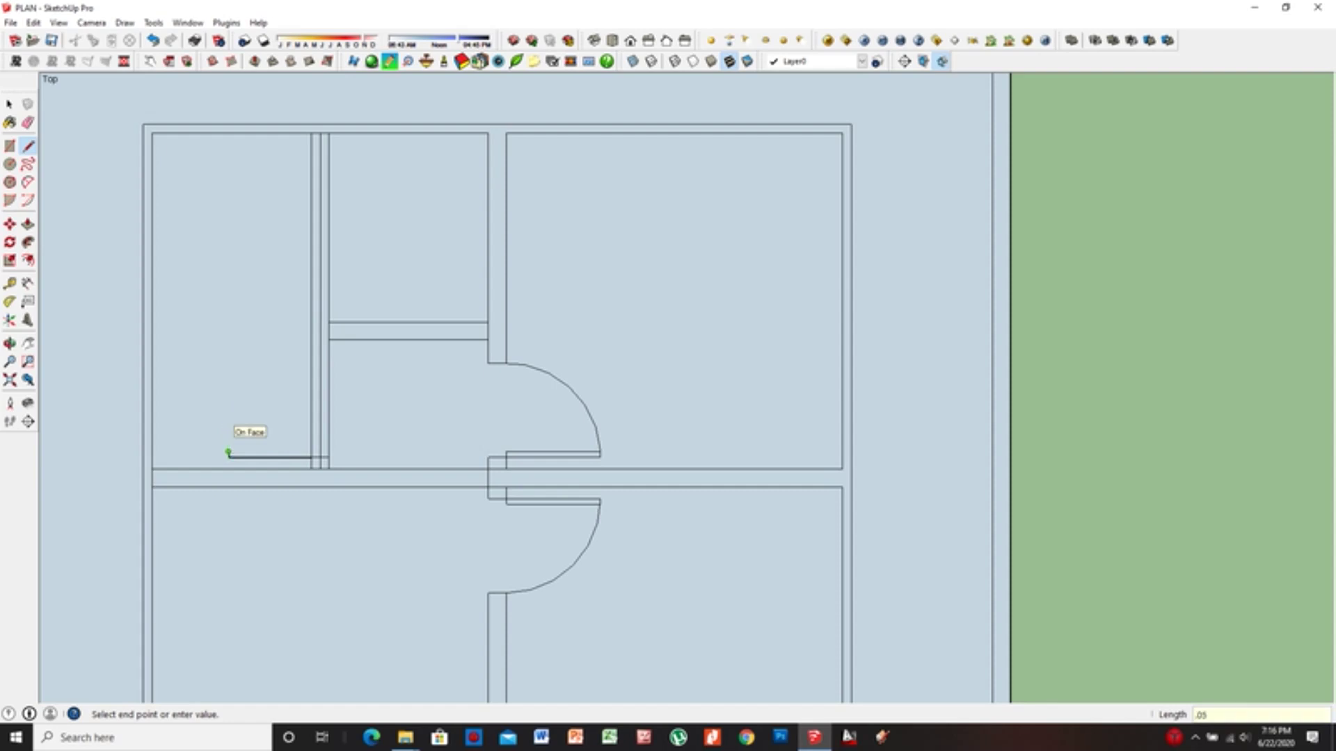
# Draw a door swing circle at the wall junction and trim its arcs and interior wall lines
pyautogui.scroll(3, 228, 453)
pyautogui.press('c')
pyautogui.click(347, 437)
pyautogui.press('e')
pyautogui.moveTo(446, 327); pyautogui.dragTo(213, 480)
pyautogui.click(209, 459)
pyautogui.press('l')
pyautogui.press('e')
pyautogui.moveTo(340, 369); pyautogui.dragTo(382, 369)
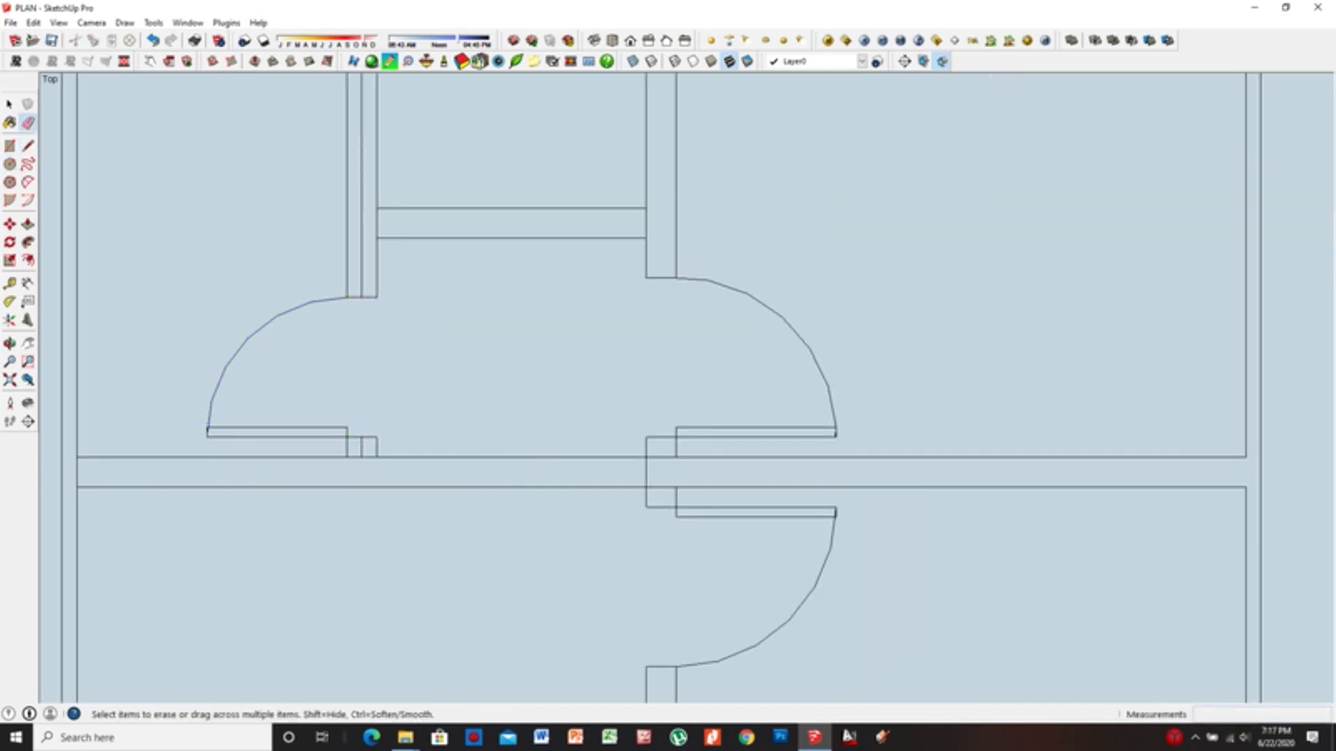
pyautogui.scroll(-3, 398, 392)
pyautogui.scroll(-2, 460, 348)
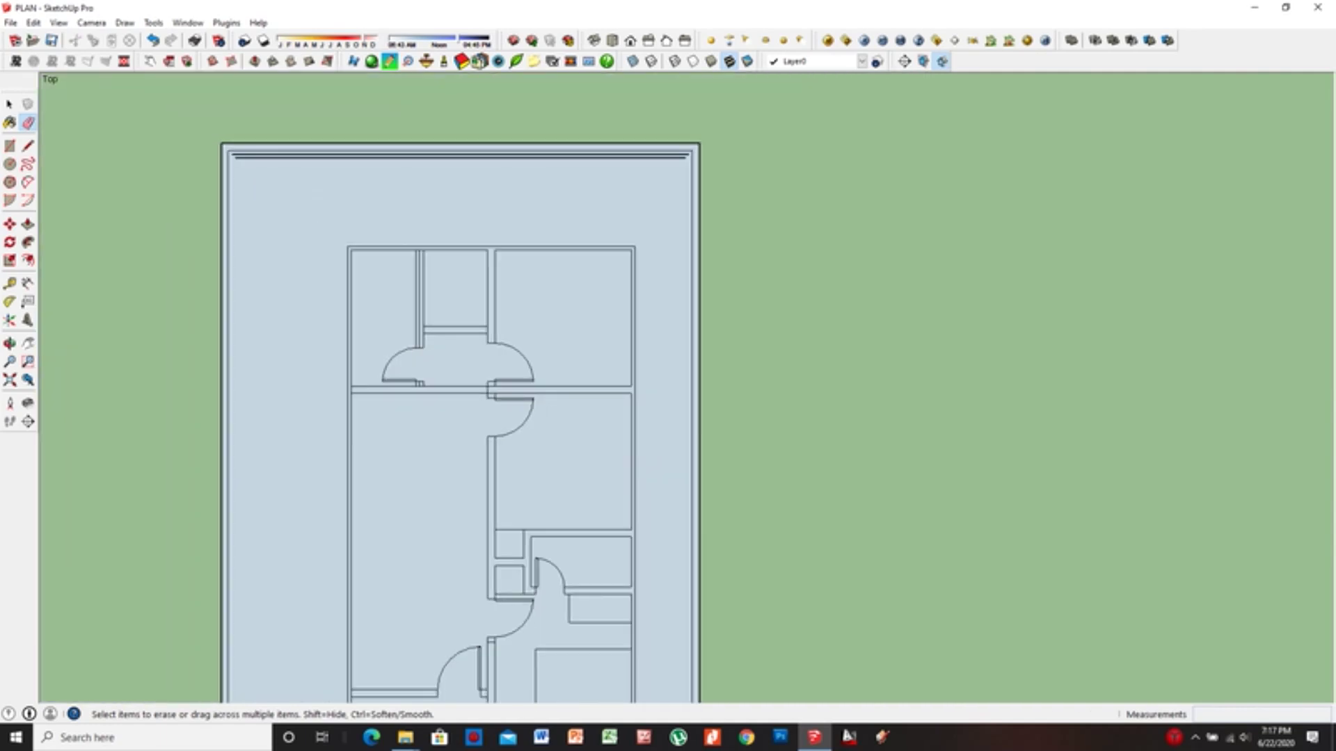
# Zoom in on the upper doorway, starting and undoing a line at its wall edge
pyautogui.scroll(1, 364, 392)
pyautogui.scroll(1, 363, 391)
pyautogui.scroll(3, 363, 392)
pyautogui.scroll(1, 364, 392)
pyautogui.scroll(-3, 487, 230)
pyautogui.scroll(2, 401, 278)
pyautogui.scroll(2, 401, 278)
pyautogui.scroll(2, 402, 278)
pyautogui.press('l')
pyautogui.keyDown('shift'); pyautogui.moveTo(401, 279); pyautogui.dragTo(418, 557, button='middle'); pyautogui.keyUp('shift')
pyautogui.scroll(1, 442, 288)
pyautogui.click(443, 289)
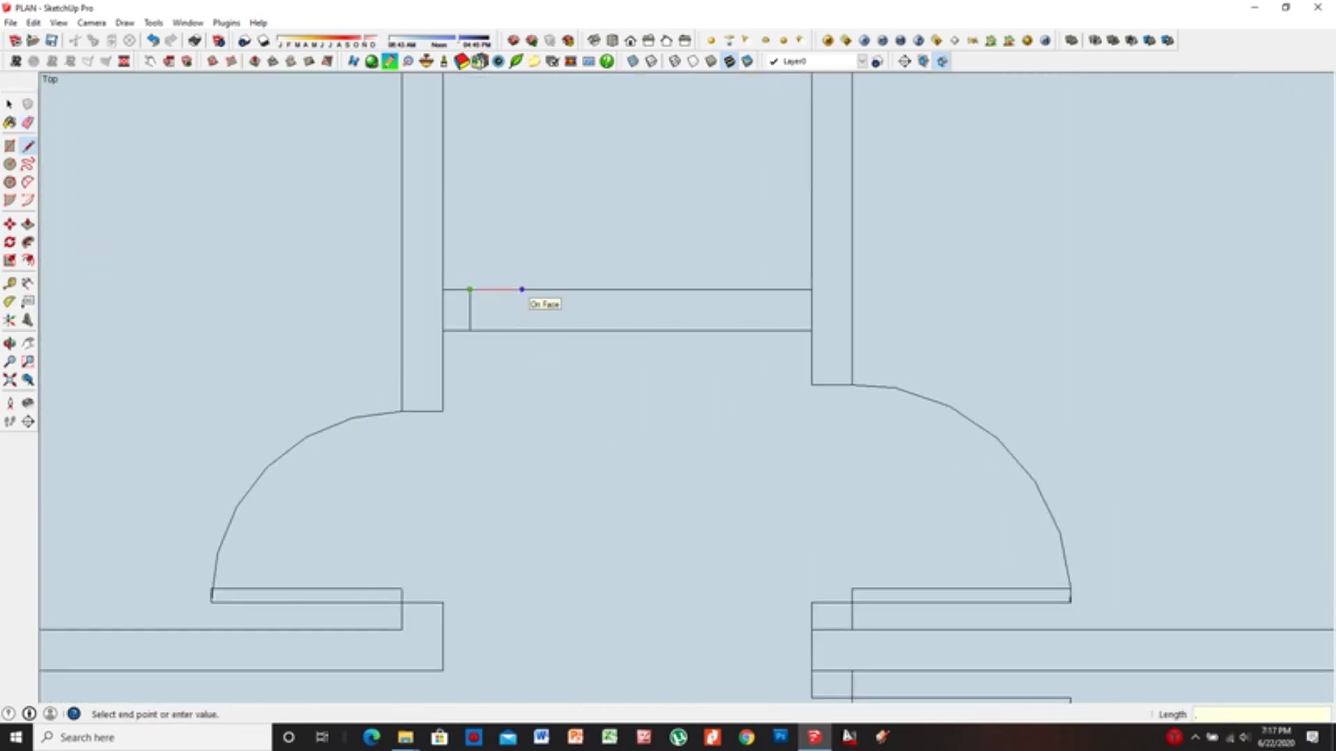
pyautogui.hotkey('ctrl', 'z')
# Draw a 0.6 m door leaf with a quarter-circle swing centred on the hinge
pyautogui.click(470, 288)
pyautogui.write('.6')
pyautogui.click(483, 289)
pyautogui.press('e')
pyautogui.press('c')
pyautogui.click(470, 288)
pyautogui.press('e')
pyautogui.moveTo(599, 389); pyautogui.dragTo(334, 348)
# Redraw the outer wall line from the plan's top corner around the bottom-right corner
pyautogui.scroll(-2, 337, 360)
pyautogui.press('l')
pyautogui.scroll(-3, 885, 185)
pyautogui.click(886, 186)
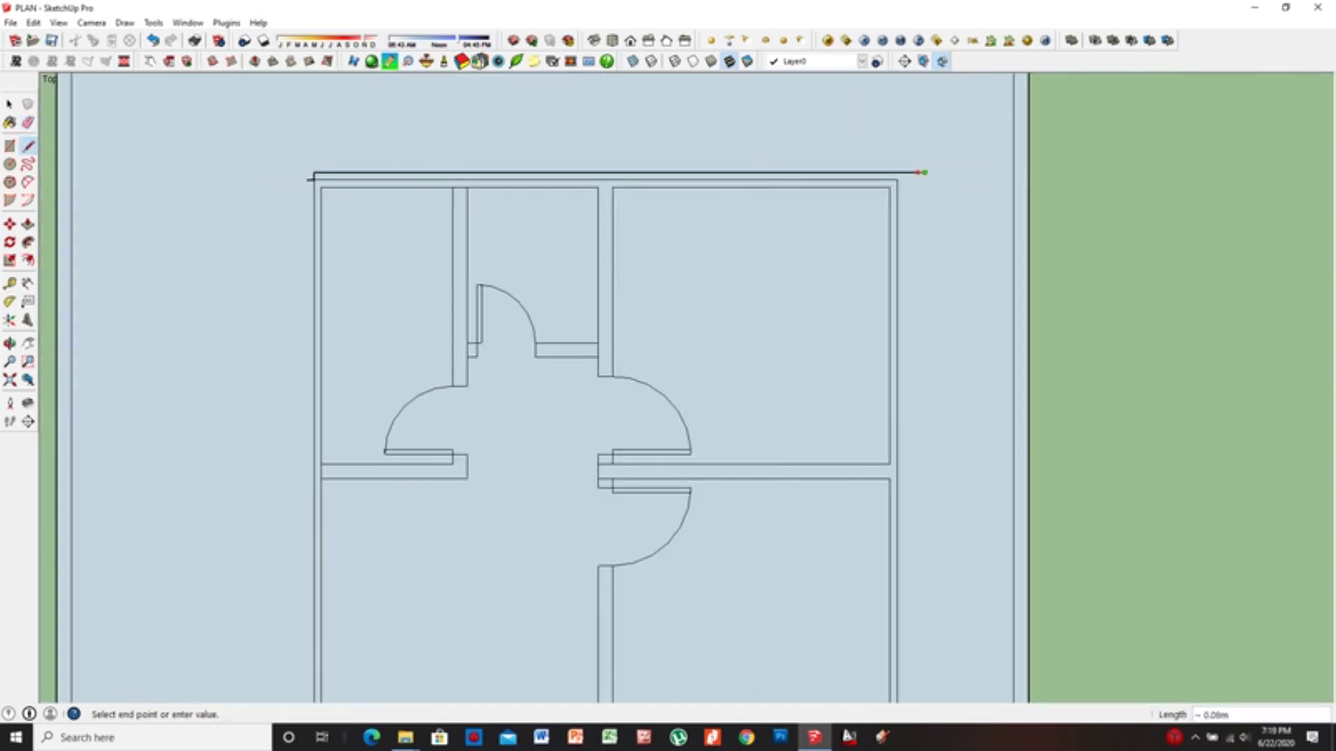
pyautogui.scroll(4, 885, 186)
pyautogui.scroll(-5, 901, 185)
pyautogui.scroll(3, 865, 525)
pyautogui.scroll(2, 864, 466)
pyautogui.click(864, 465)
pyautogui.scroll(-3, 864, 466)
pyautogui.scroll(3, 860, 487)
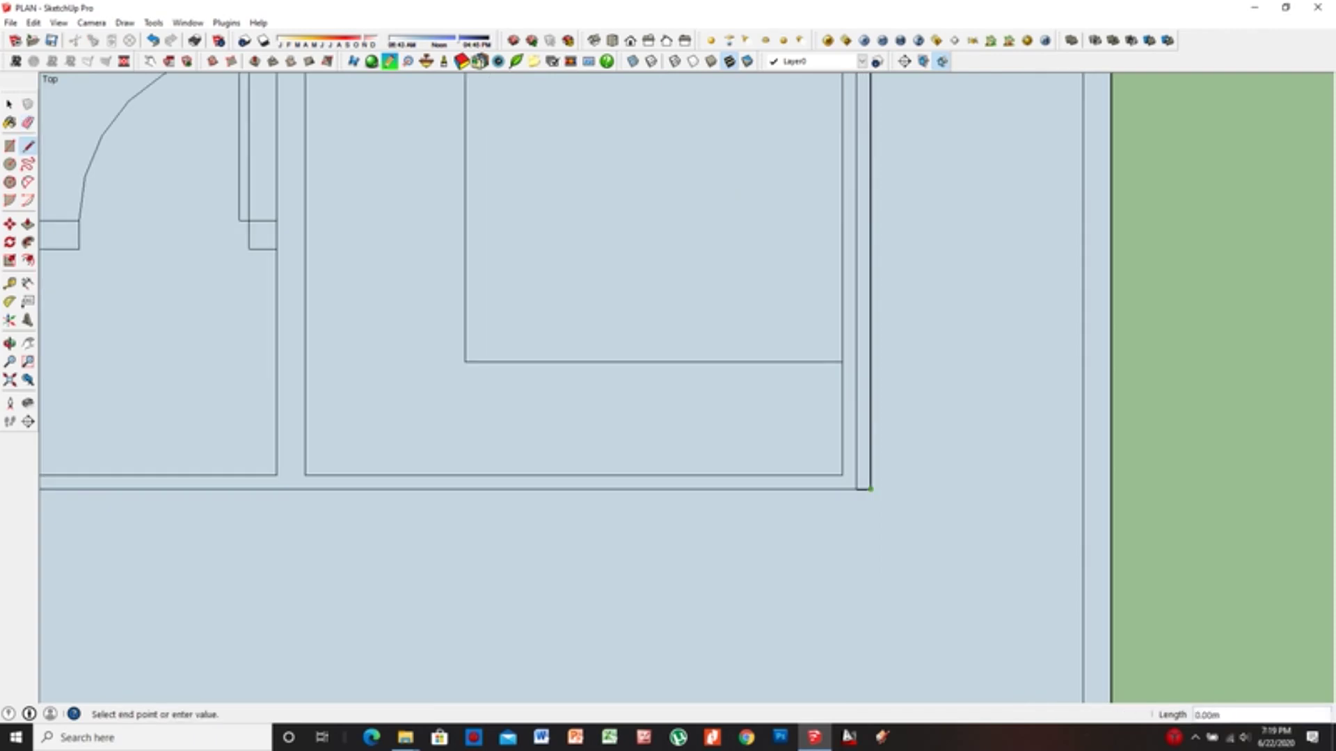
pyautogui.scroll(-3, 863, 494)
pyautogui.click(366, 547)
pyautogui.press('Escape')
# Pan and zoom around the plan's outer walls to review the doubled line
pyautogui.scroll(5, 175, 175)
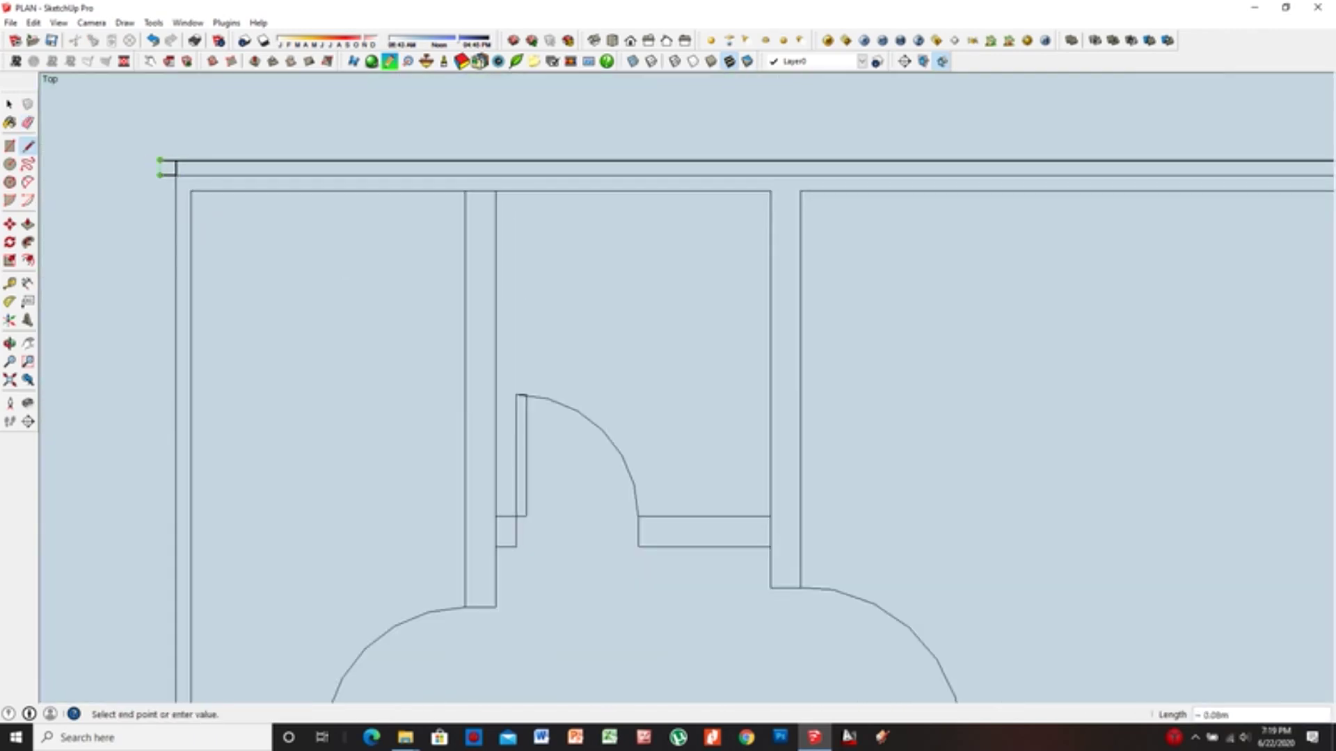
pyautogui.scroll(-5, 175, 175)
pyautogui.press('e')
pyautogui.scroll(3, 185, 656)
pyautogui.scroll(2, 199, 671)
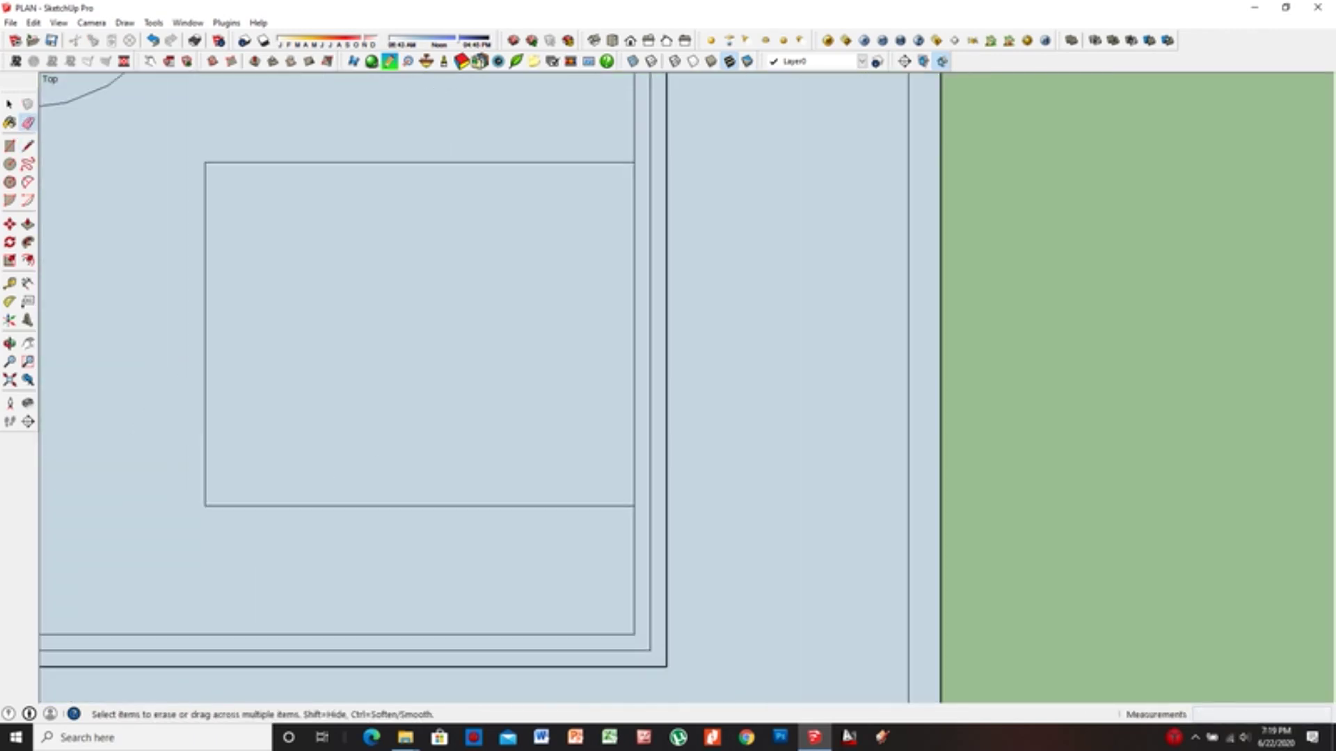
pyautogui.scroll(-2, 497, 544)
pyautogui.scroll(1, 498, 545)
pyautogui.scroll(2, 497, 545)
pyautogui.scroll(-5, 497, 545)
pyautogui.press('r')
pyautogui.scroll(2, 354, 234)
pyautogui.scroll(-3, 355, 234)
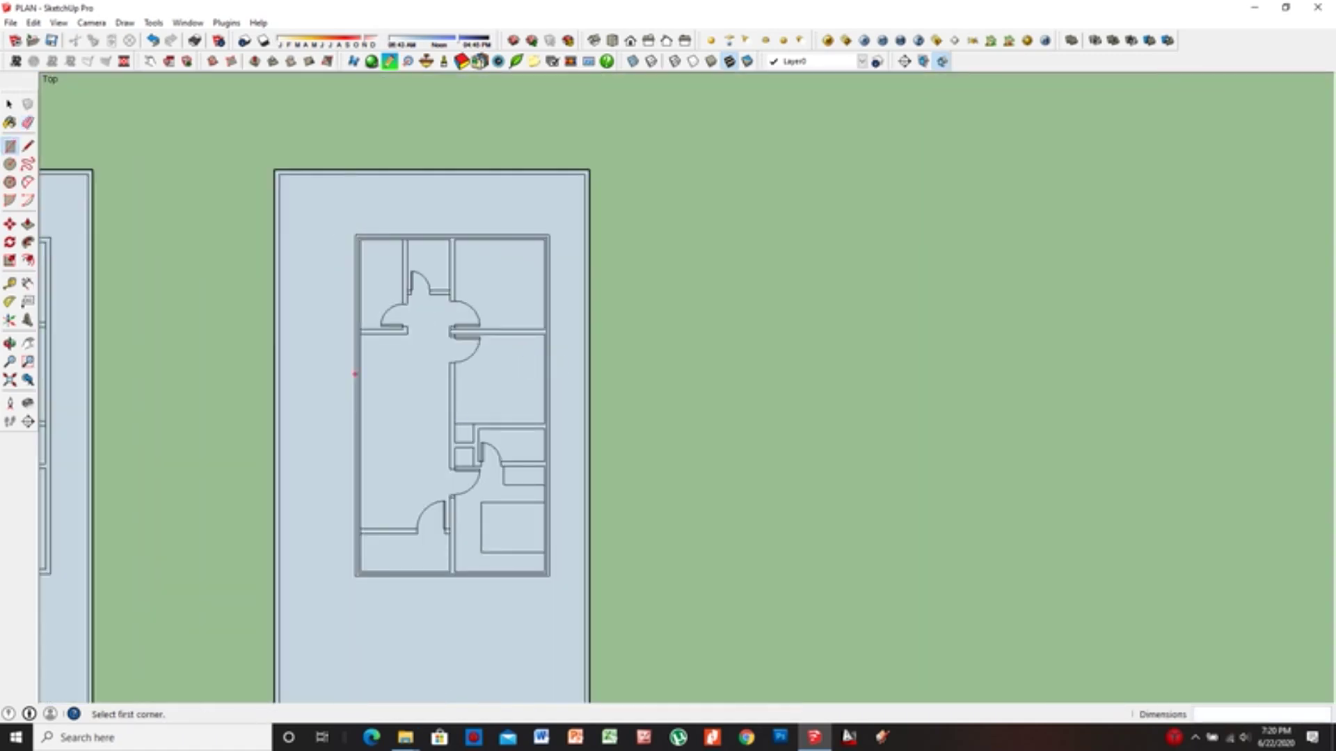
# Outline the new room's sides with lines left of the top-left room
pyautogui.scroll(2, 364, 326)
pyautogui.scroll(-1, 397, 269)
pyautogui.scroll(3, 396, 269)
pyautogui.click(369, 324)
pyautogui.press('l')
pyautogui.click(369, 324)
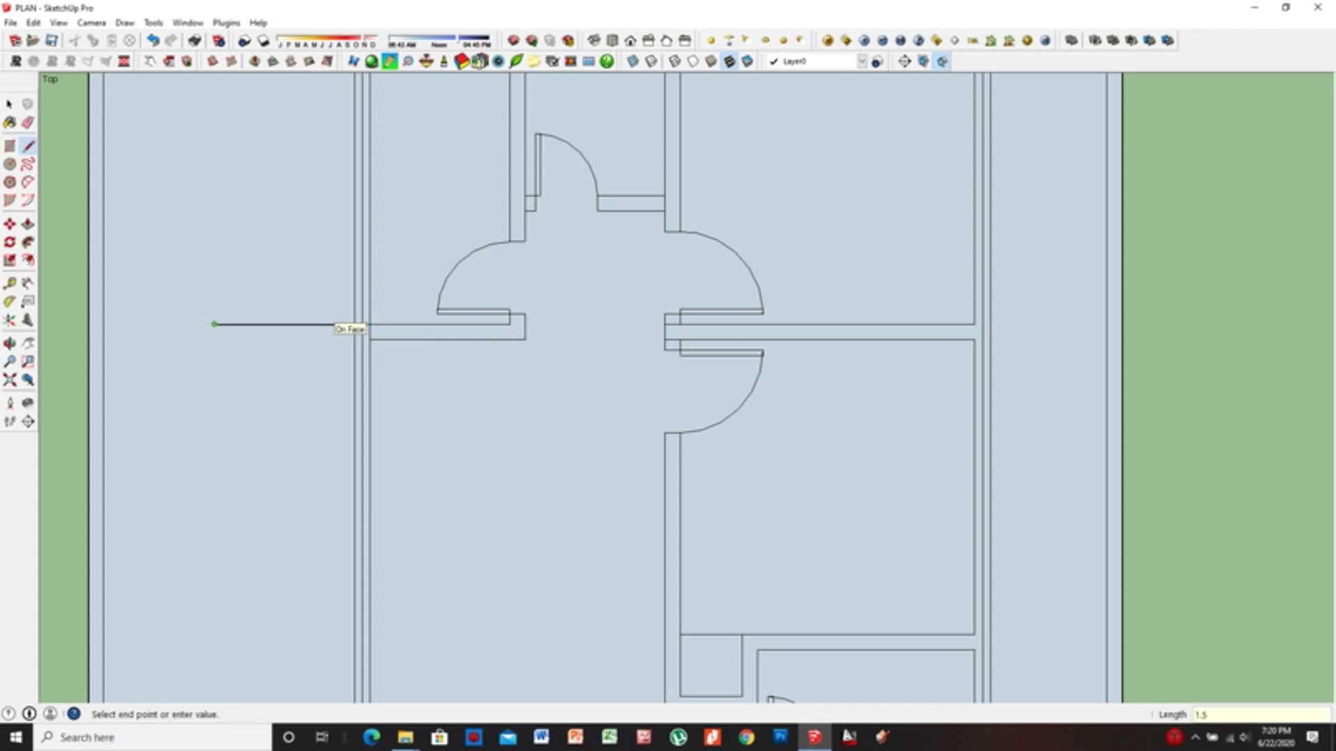
pyautogui.scroll(-2, 351, 325)
pyautogui.click(270, 127)
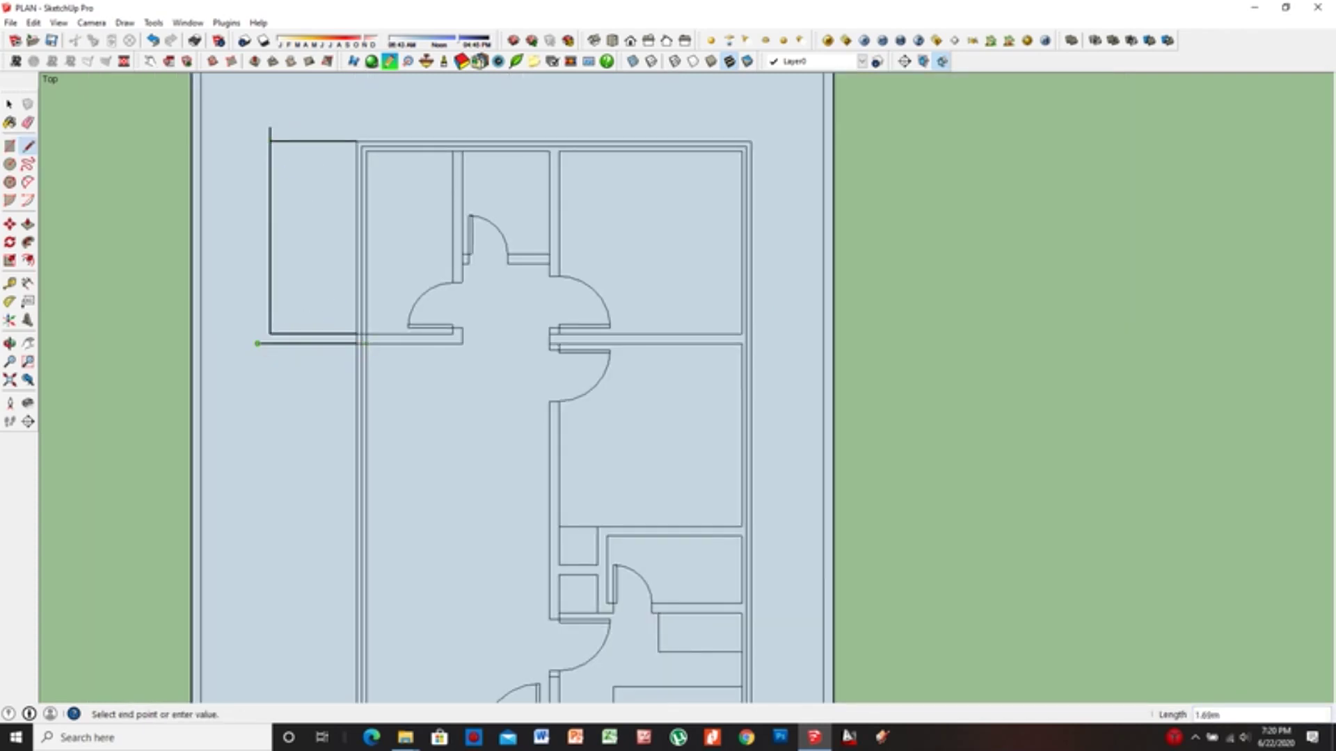
pyautogui.scroll(2, 257, 343)
pyautogui.scroll(2, 256, 343)
pyautogui.click(259, 343)
pyautogui.scroll(-4, 259, 343)
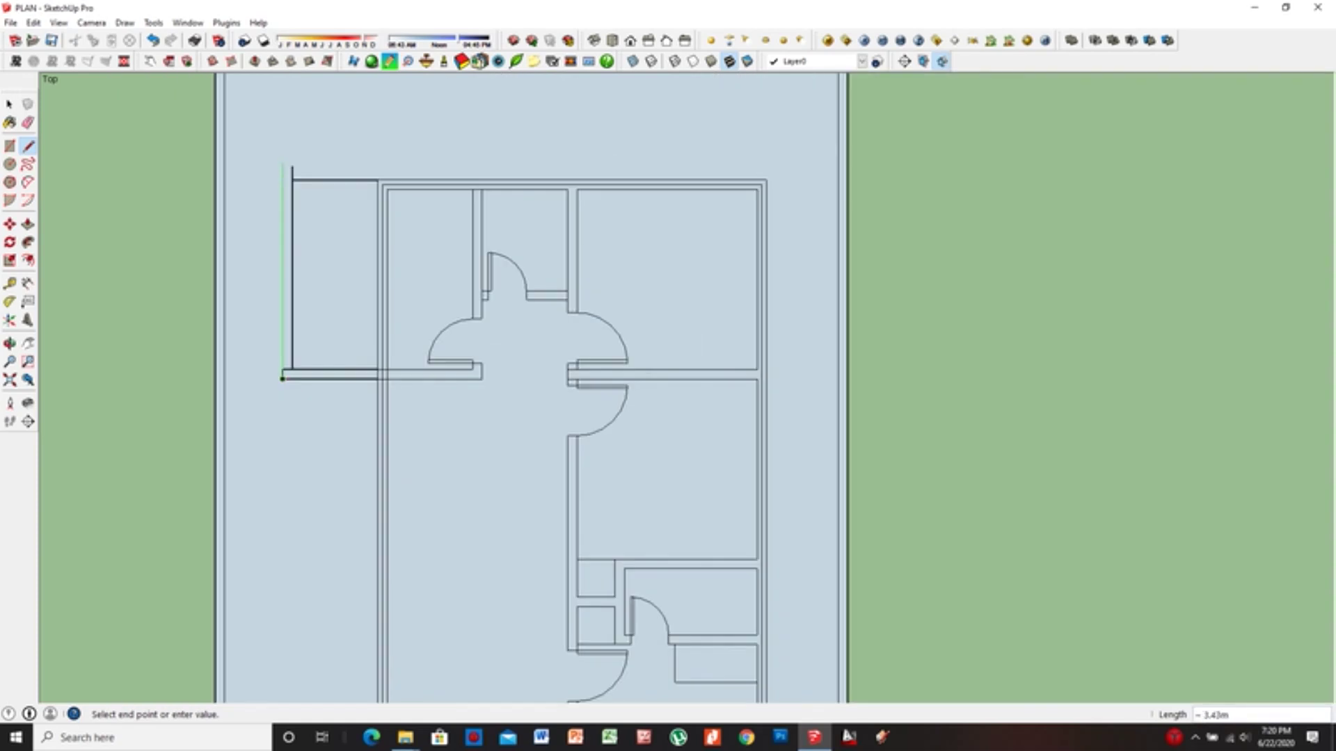
pyautogui.click(282, 167)
pyautogui.scroll(3, 292, 173)
pyautogui.click(295, 215)
# Erase the wall stubs above the top-left corner of the new room
pyautogui.press('e')
pyautogui.click(269, 167)
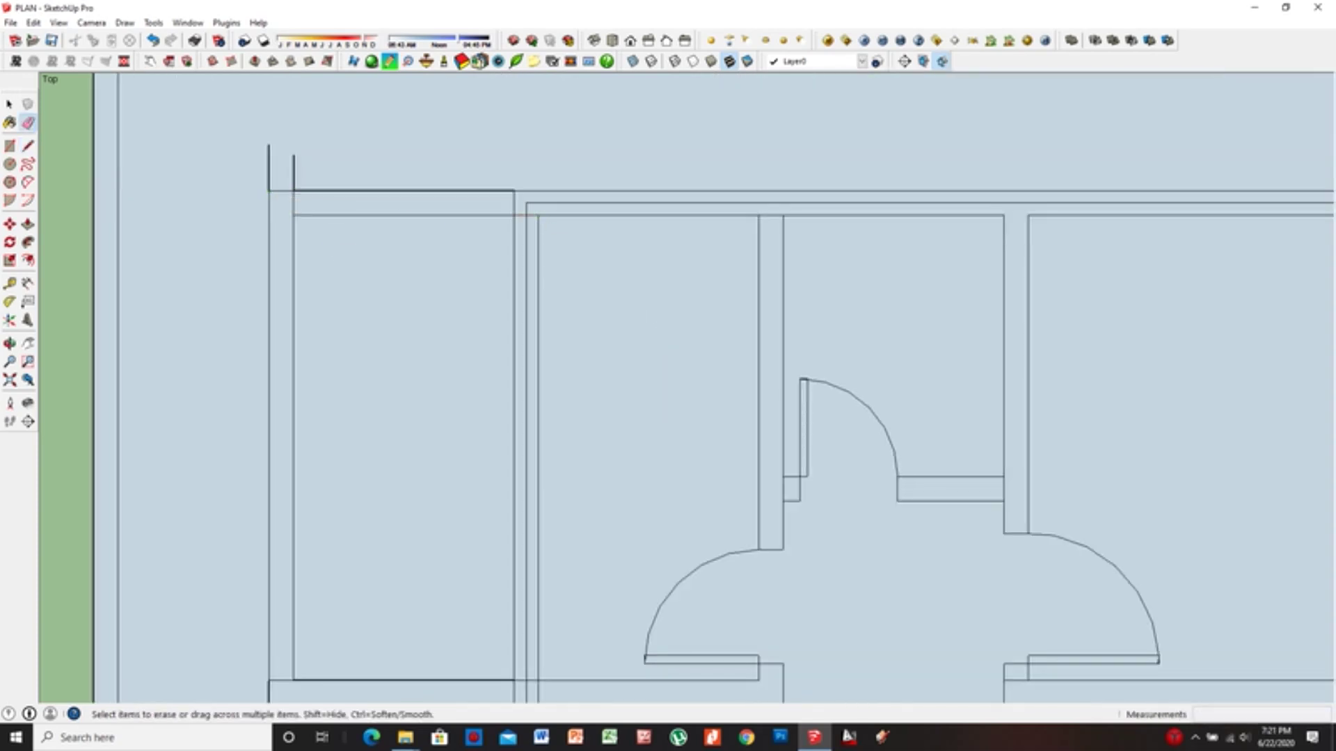
pyautogui.press('l')
pyautogui.click(268, 190)
pyautogui.scroll(-2, 355, 188)
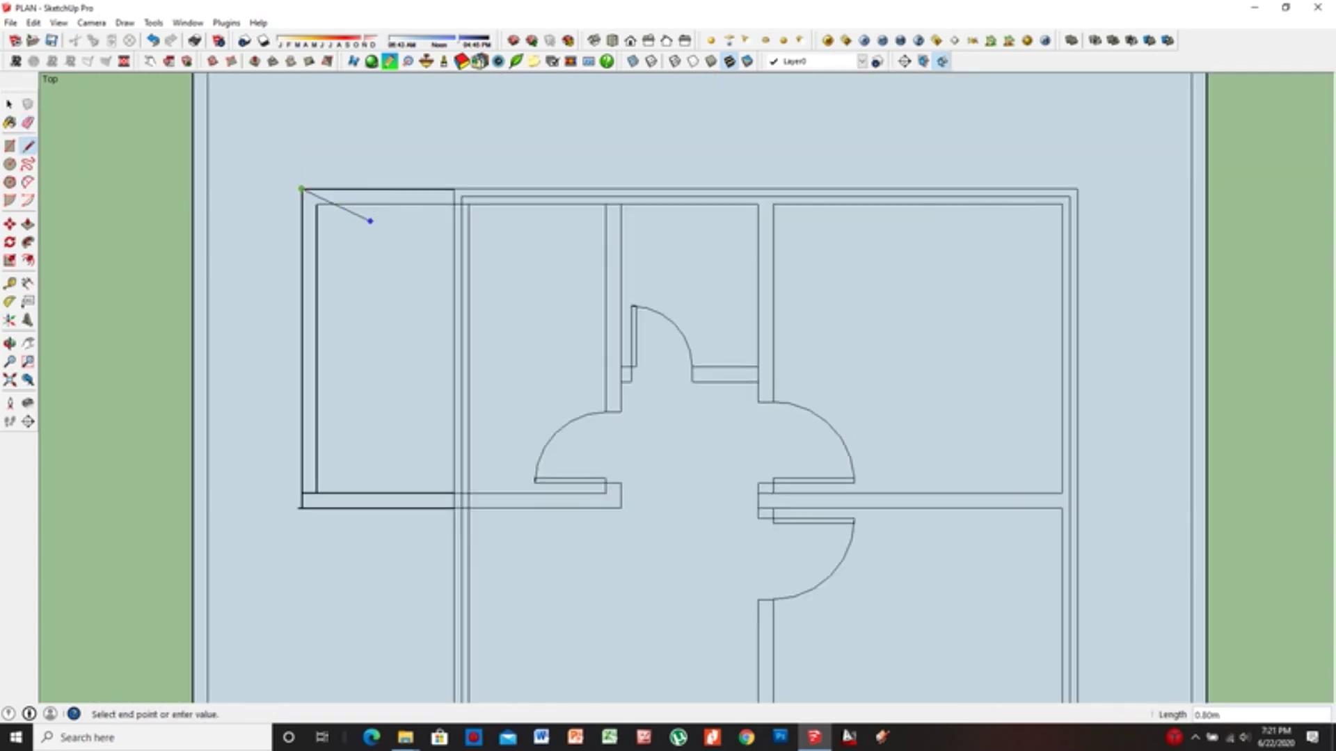
pyautogui.press('e')
pyautogui.scroll(3, 314, 514)
pyautogui.scroll(-2, 315, 514)
pyautogui.scroll(-3, 334, 348)
# Draw the new room as a 3.00 m by 1.50 m rectangle
pyautogui.press('r')
pyautogui.click(332, 112)
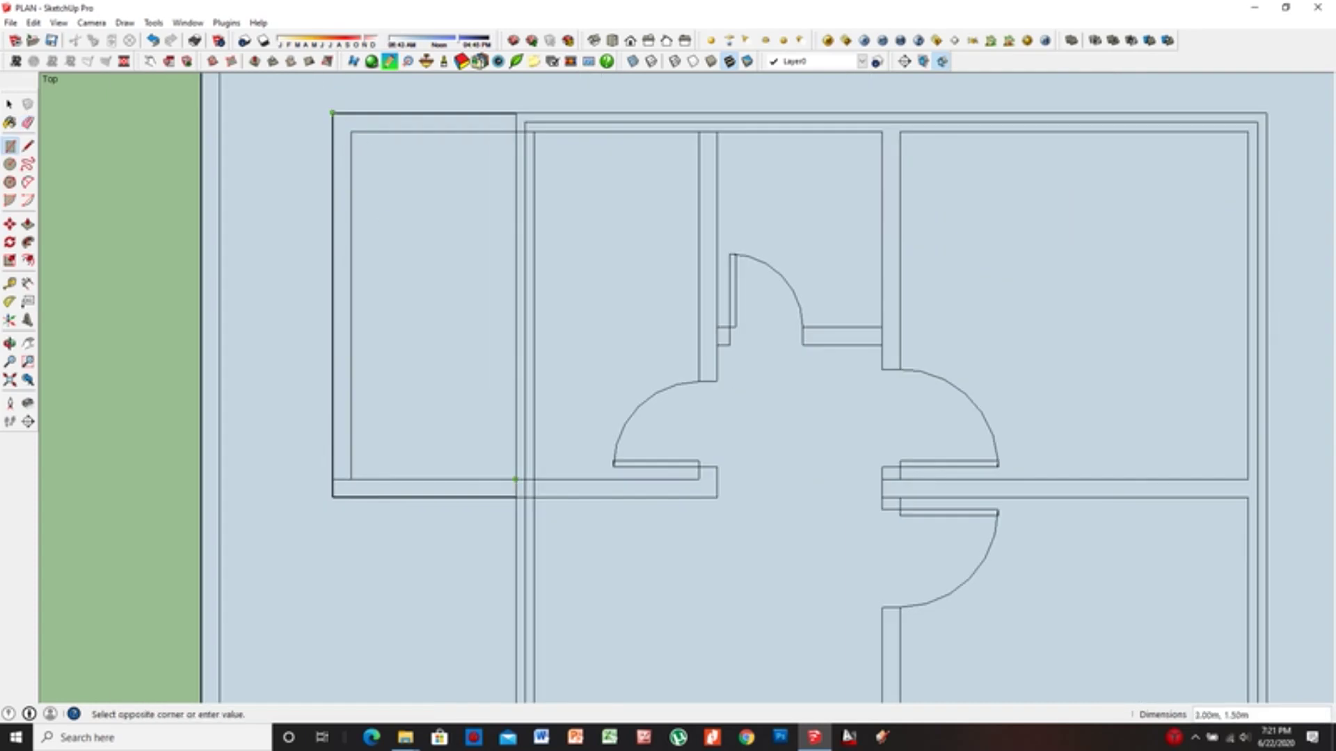
pyautogui.click(515, 479)
pyautogui.scroll(-3, 483, 306)
# Inspect the new room's wall junction for stray stubs, starting and cancelling a line there
pyautogui.press('e')
pyautogui.scroll(4, 483, 307)
pyautogui.scroll(-2, 487, 313)
pyautogui.scroll(-2, 487, 313)
pyautogui.scroll(2, 538, 480)
pyautogui.scroll(2, 537, 480)
pyautogui.scroll(-3, 537, 480)
pyautogui.press('l')
pyautogui.scroll(5, 537, 480)
pyautogui.click(538, 480)
pyautogui.press('Escape')
pyautogui.scroll(-3, 537, 480)
pyautogui.press('e')
pyautogui.scroll(-3, 377, 233)
pyautogui.scroll(5, 377, 233)
pyautogui.scroll(-4, 377, 234)
pyautogui.scroll(2, 377, 233)
pyautogui.scroll(-2, 377, 234)
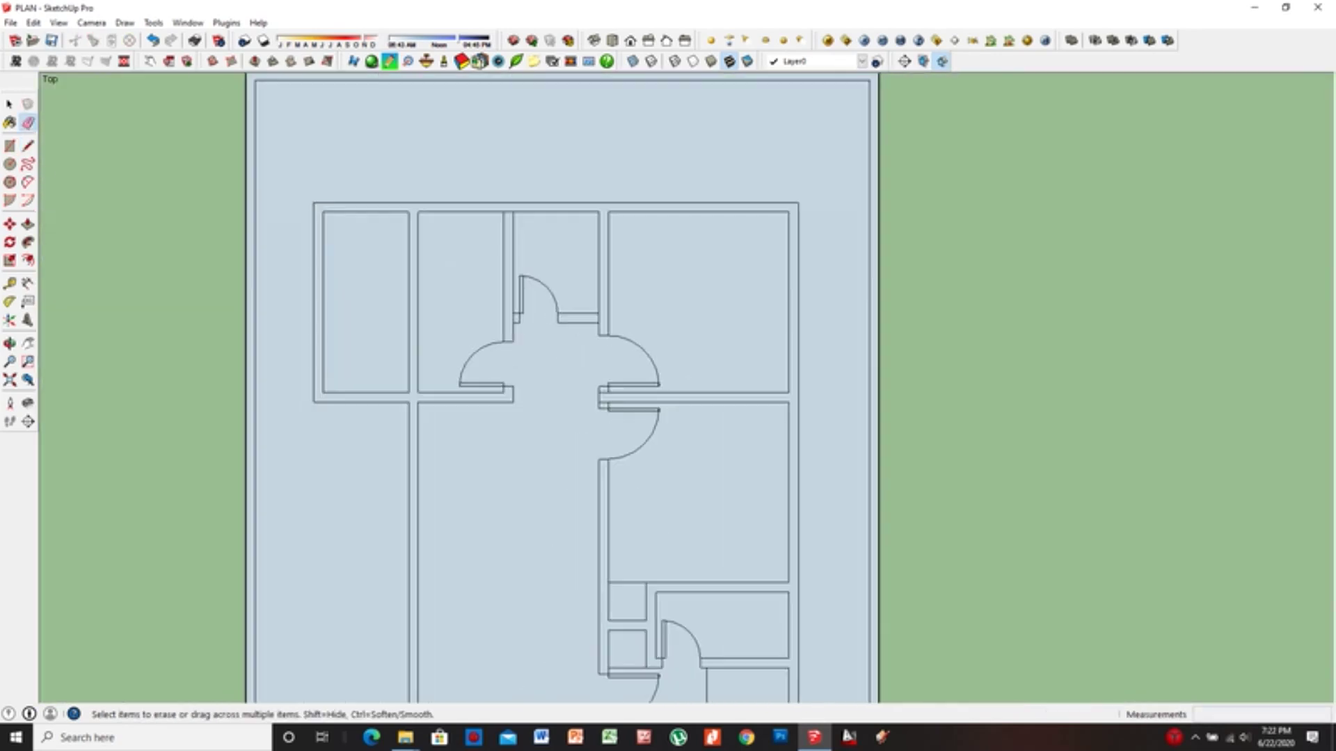
# Erase the wall between the two top-left rooms and redraw the merged room's top and bottom wall lines
pyautogui.scroll(3, 377, 233)
pyautogui.moveTo(399, 112); pyautogui.dragTo(399, 411)
pyautogui.press('l')
pyautogui.click(247, 404)
pyautogui.click(553, 404)
pyautogui.keyDown('shift'); pyautogui.moveTo(466, 101); pyautogui.dragTo(454, 238, button='middle'); pyautogui.keyUp('shift')
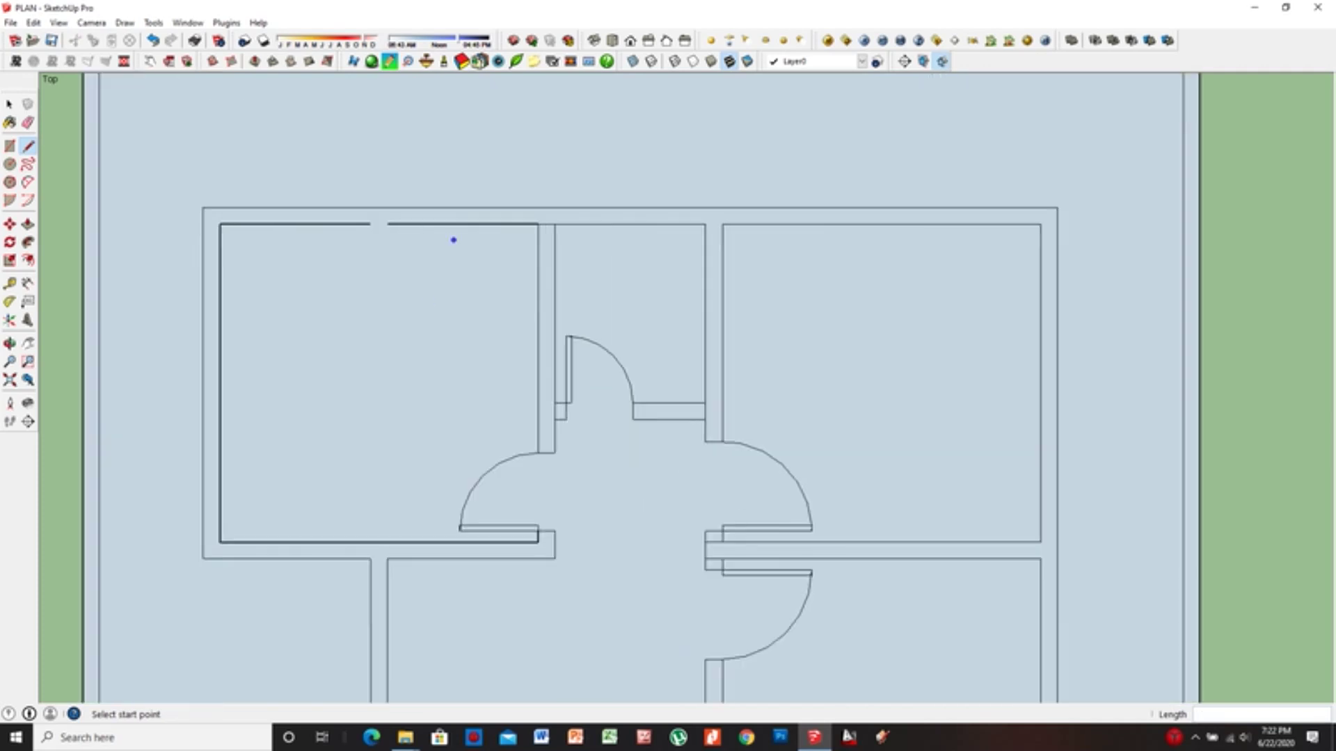
pyautogui.click(277, 224)
pyautogui.click(538, 224)
# Add a wall segment at the junction and erase the remaining old wall lines
pyautogui.scroll(-1, 468, 292)
pyautogui.scroll(-2, 468, 293)
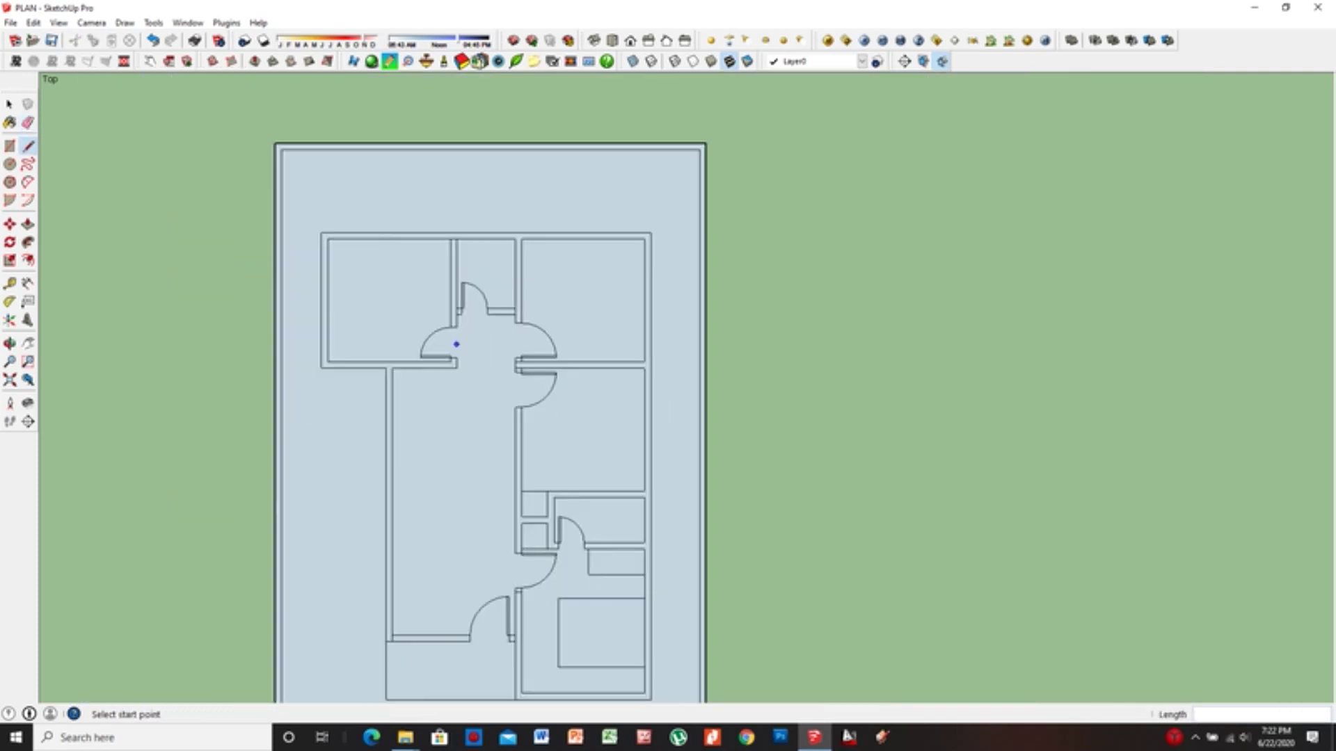
pyautogui.scroll(3, 523, 292)
pyautogui.scroll(4, 503, 161)
pyautogui.click(547, 339)
pyautogui.click(149, 338)
pyautogui.press('e')
pyautogui.click(347, 353)
# Draw a line across the new opening from the wall corner and erase wall edges to open the doorway
pyautogui.scroll(-5, 348, 348)
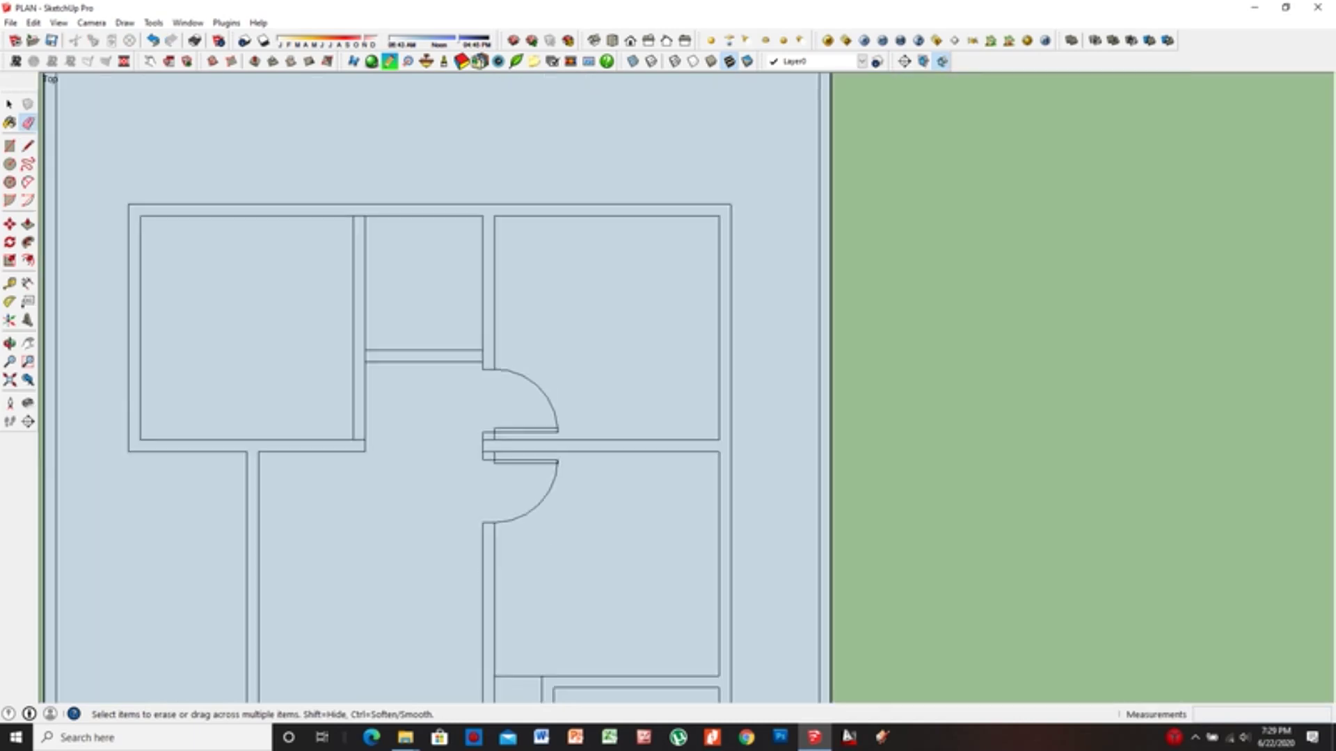
pyautogui.scroll(1, 446, 383)
pyautogui.scroll(-2, 445, 382)
pyautogui.scroll(-1, 445, 382)
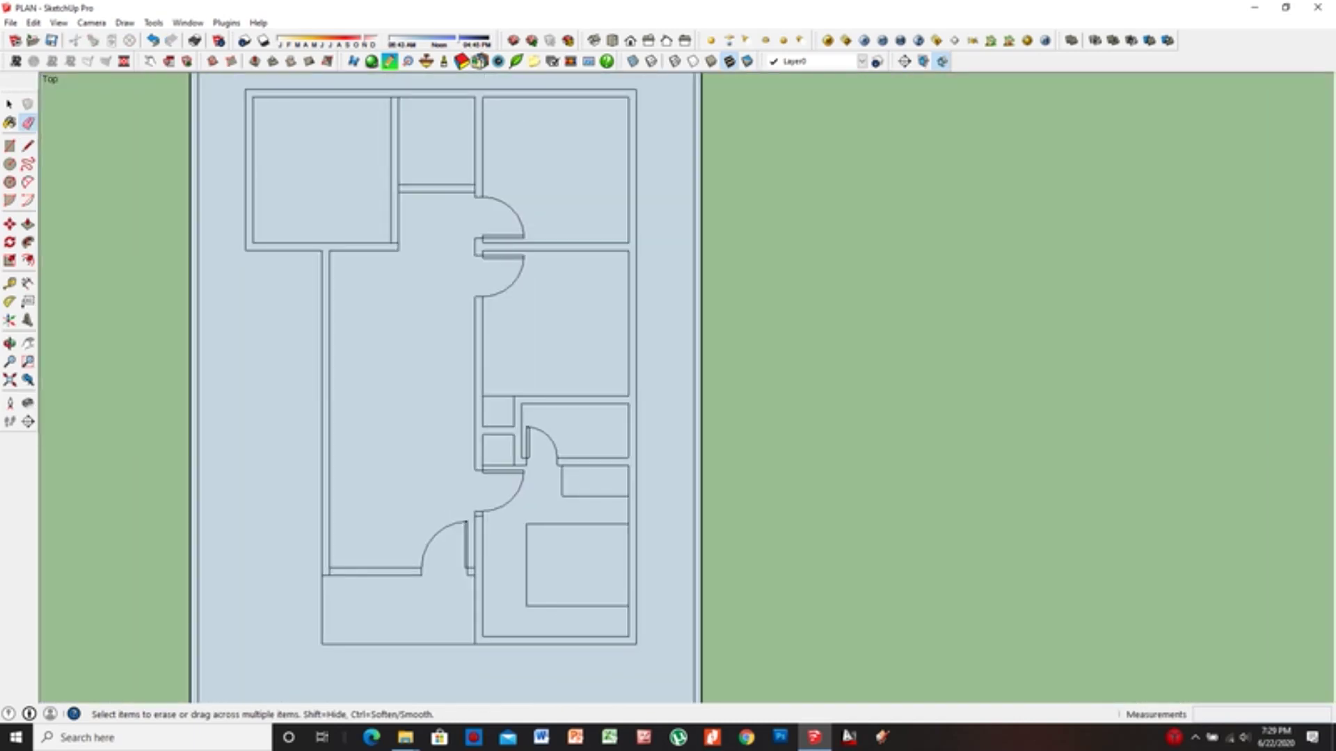
pyautogui.scroll(3, 390, 279)
pyautogui.scroll(-3, 389, 278)
pyautogui.scroll(3, 403, 414)
pyautogui.press('l')
pyautogui.click(403, 414)
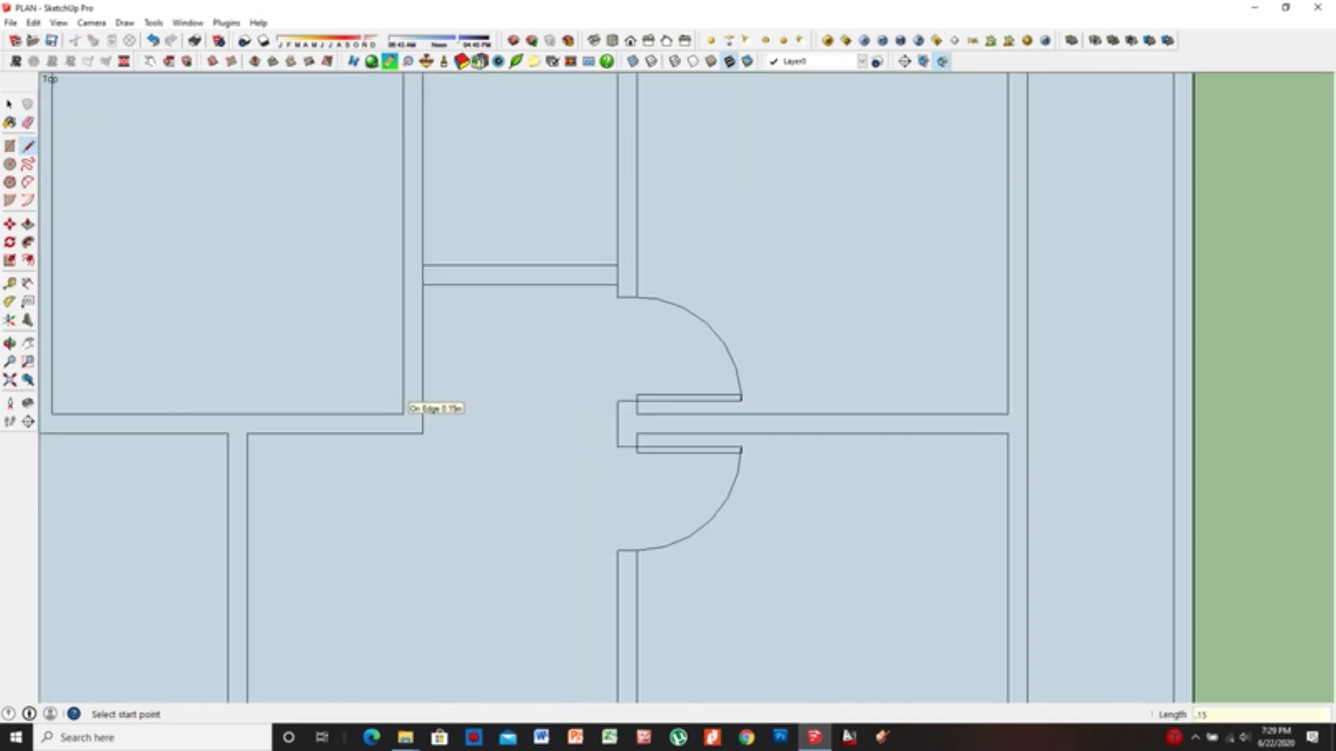
pyautogui.press('Escape')
pyautogui.press('e')
pyautogui.press('l')
pyautogui.click(403, 413)
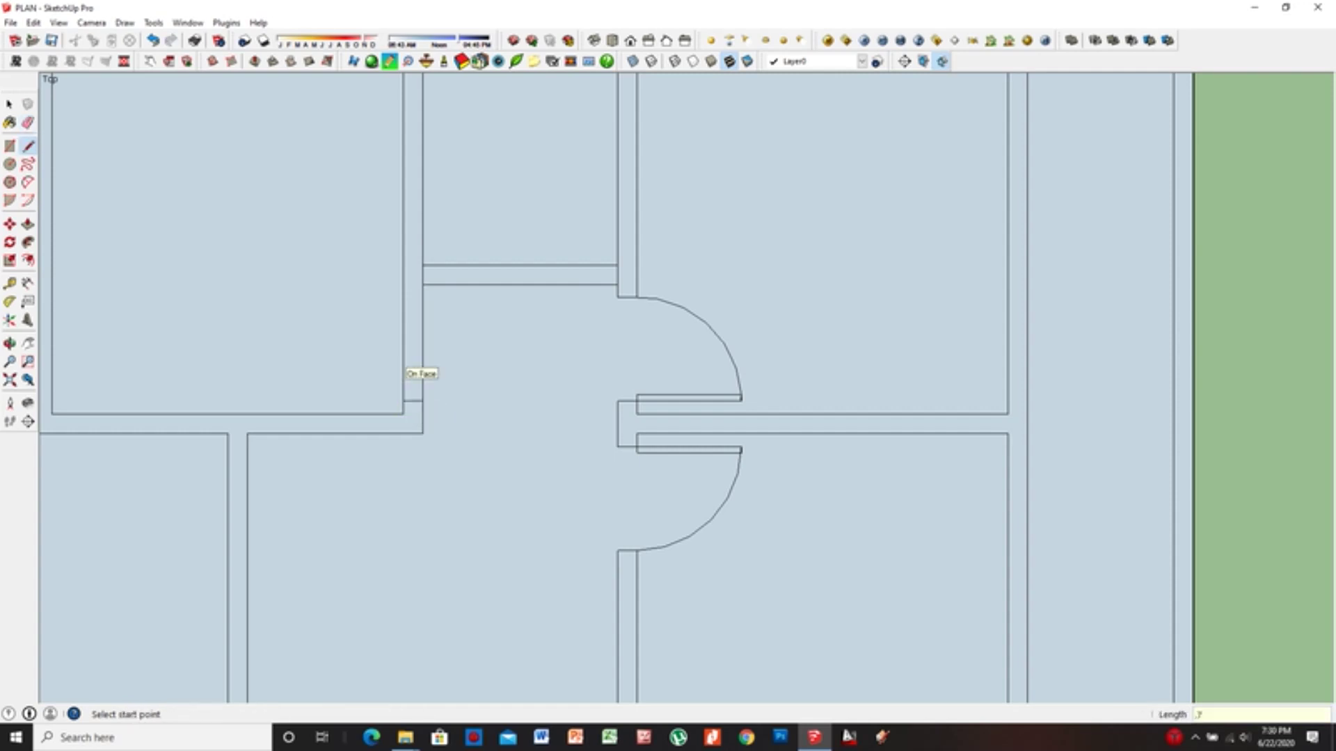
pyautogui.click(618, 297)
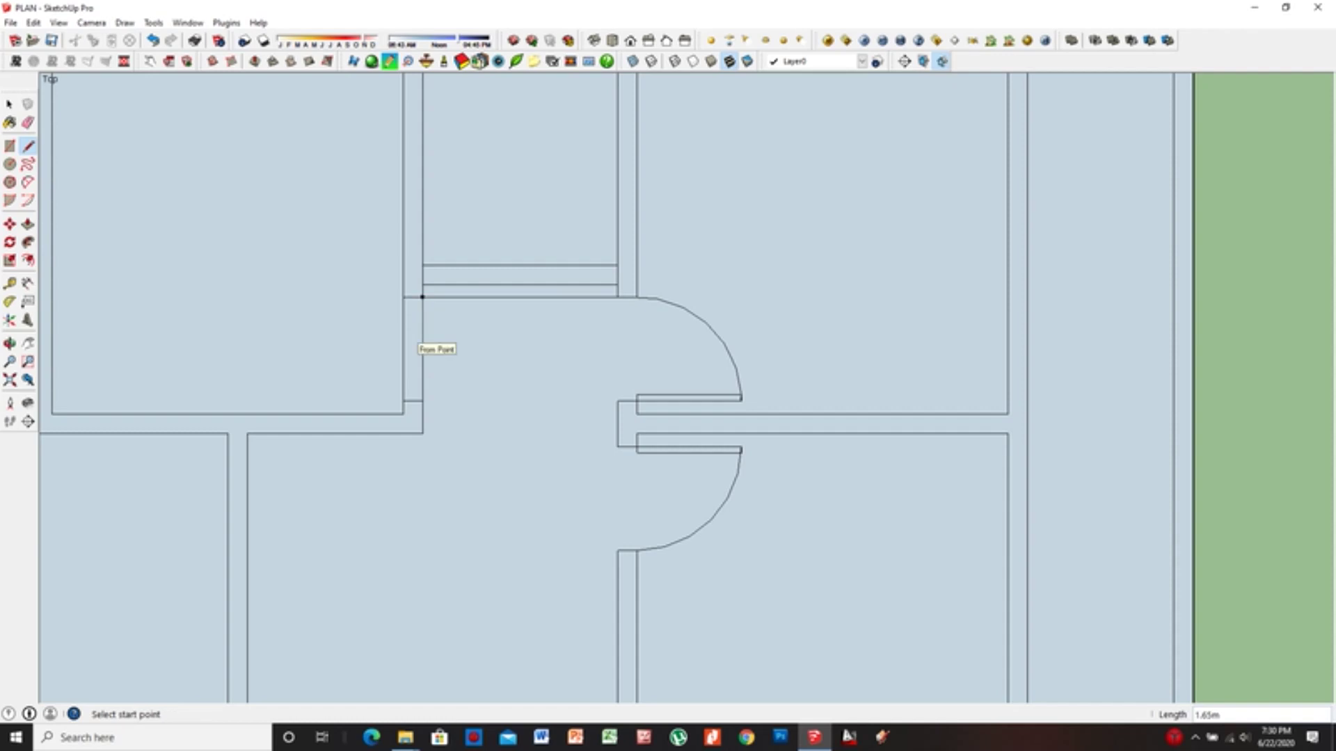
pyautogui.press('e')
pyautogui.moveTo(396, 348); pyautogui.dragTo(428, 348)
pyautogui.scroll(-3, 642, 483)
pyautogui.scroll(1, 642, 483)
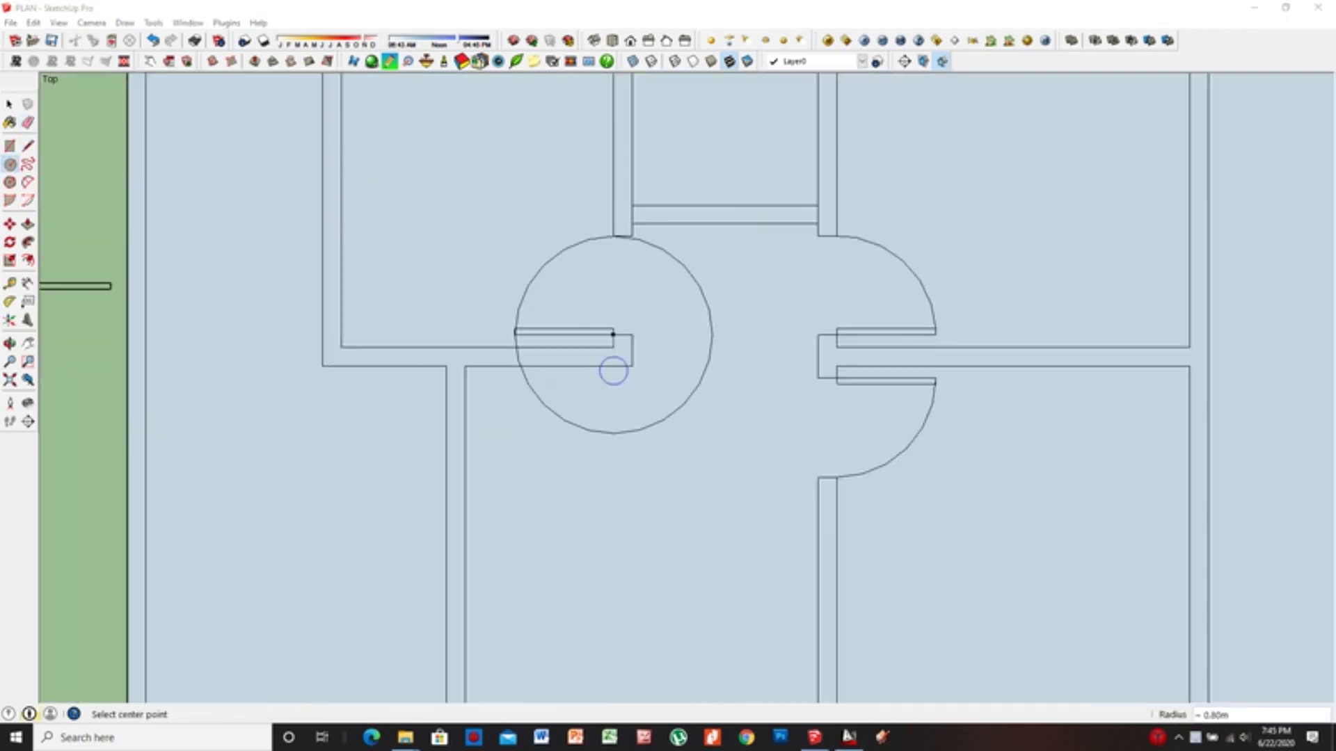
# Trim the door swing circle to a quarter arc and draw the door leaf line
pyautogui.press('e')
pyautogui.click(710, 348)
pyautogui.scroll(3, 519, 341)
pyautogui.scroll(6, 518, 340)
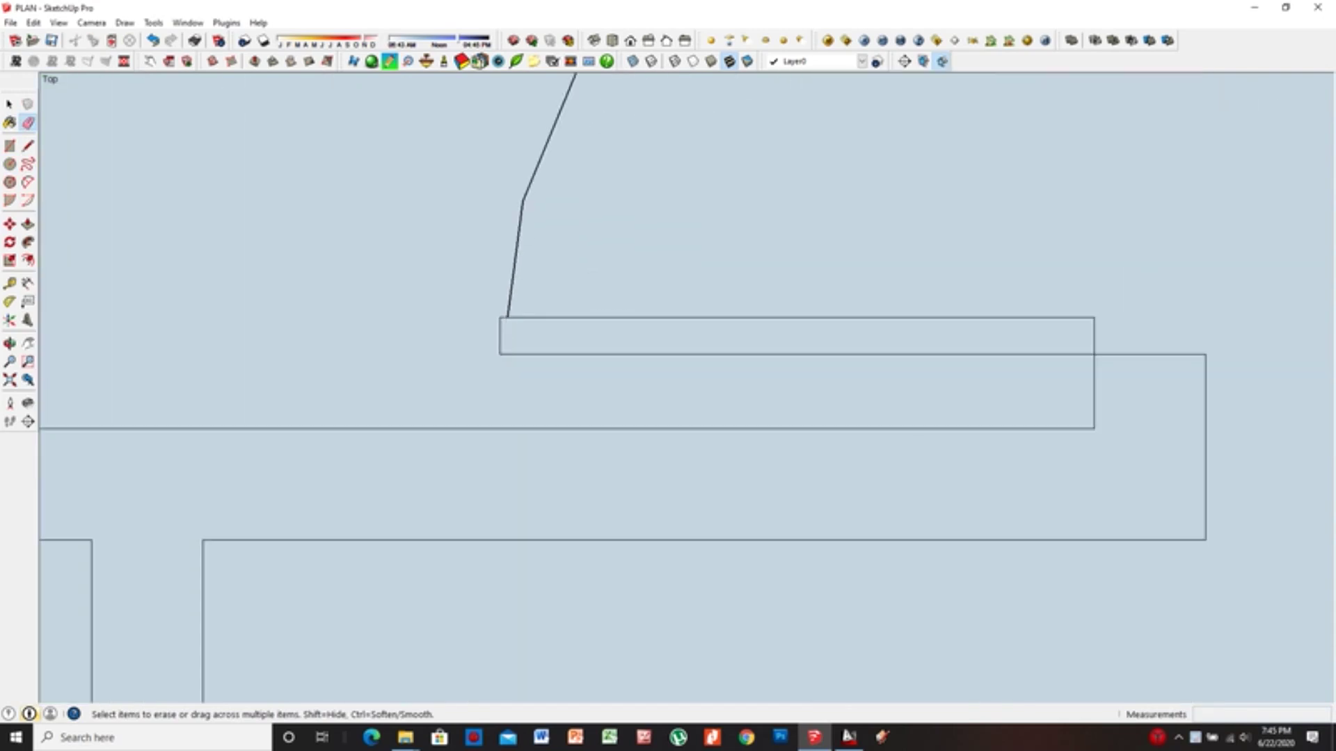
pyautogui.scroll(-5, 518, 341)
pyautogui.scroll(-2, 518, 341)
pyautogui.scroll(-1, 619, 400)
pyautogui.scroll(2, 619, 400)
pyautogui.click(652, 156)
pyautogui.click(652, 381)
pyautogui.click(426, 381)
pyautogui.press('e')
# Check the Camera menu, then start a cross line on the right exterior wall
pyautogui.scroll(3, 433, 376)
pyautogui.scroll(-3, 431, 376)
pyautogui.scroll(-3, 431, 376)
pyautogui.click(91, 22)
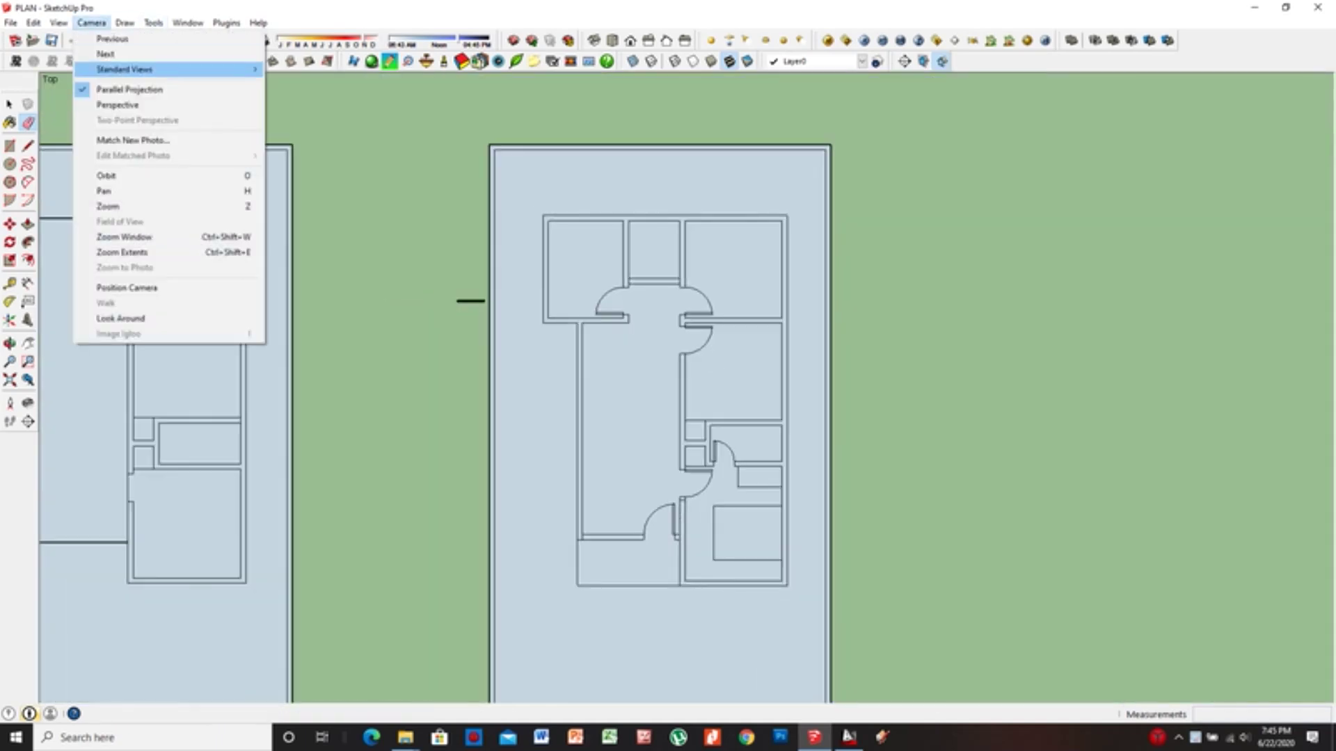
pyautogui.scroll(4, 730, 191)
pyautogui.press('l')
pyautogui.click(730, 191)
pyautogui.scroll(-3, 730, 153)
pyautogui.scroll(2, 730, 146)
pyautogui.scroll(1, 730, 209)
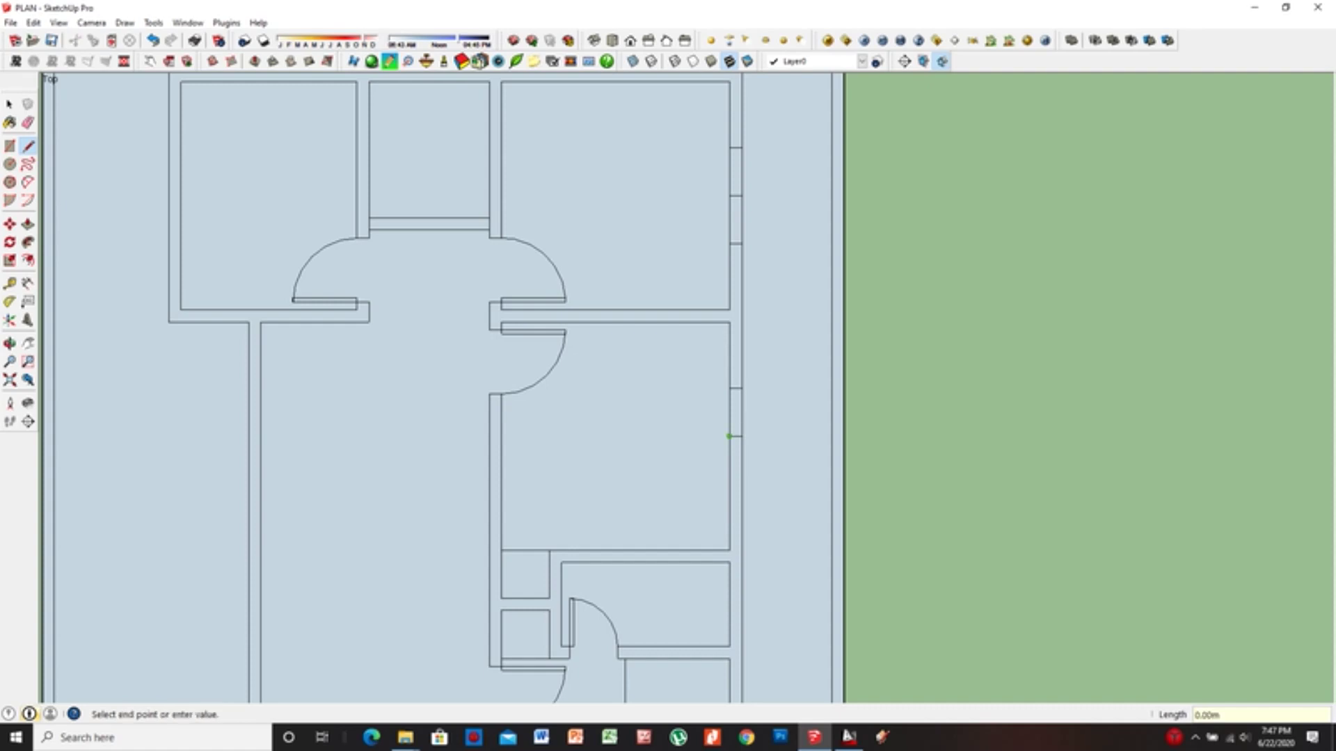
pyautogui.scroll(-3, 730, 436)
# Mark a window on the right outer wall and draw a 0.3 m outline off the bottom-right room's wall
pyautogui.scroll(4, 724, 497)
pyautogui.click(723, 496)
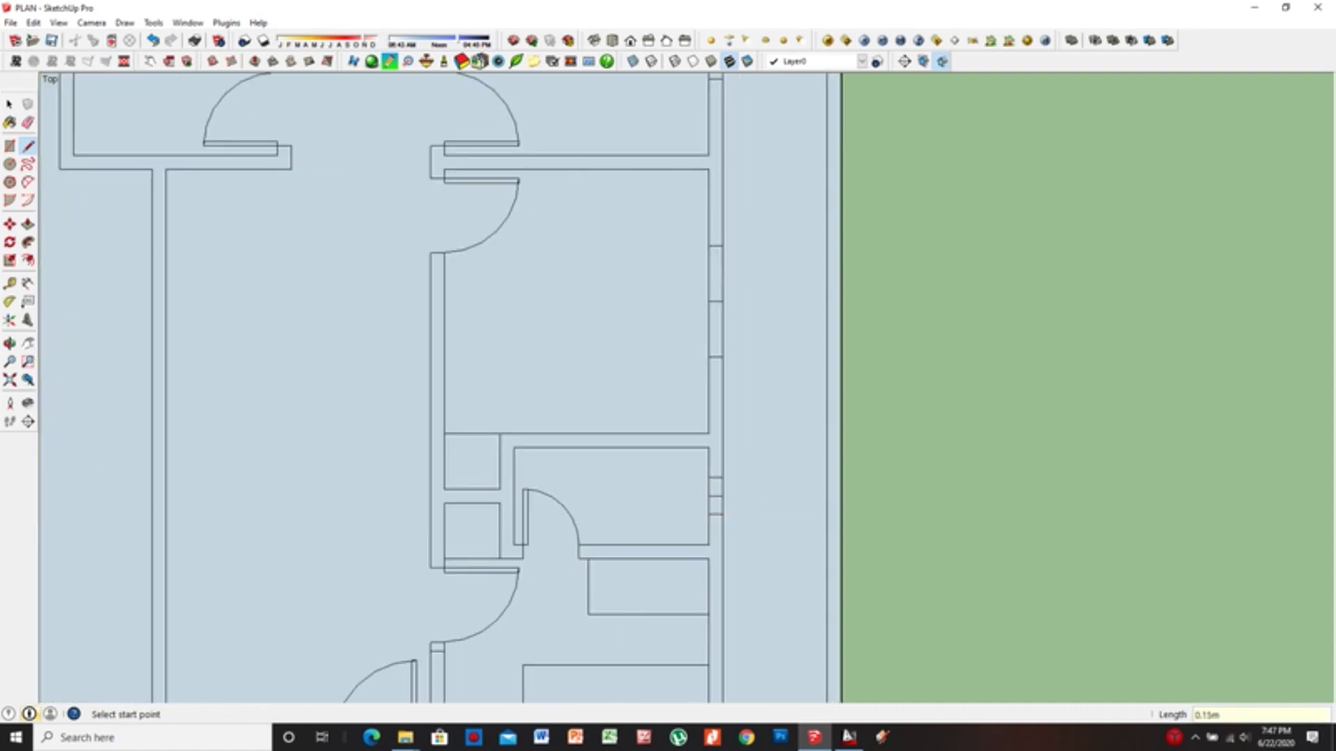
pyautogui.scroll(-2, 567, 183)
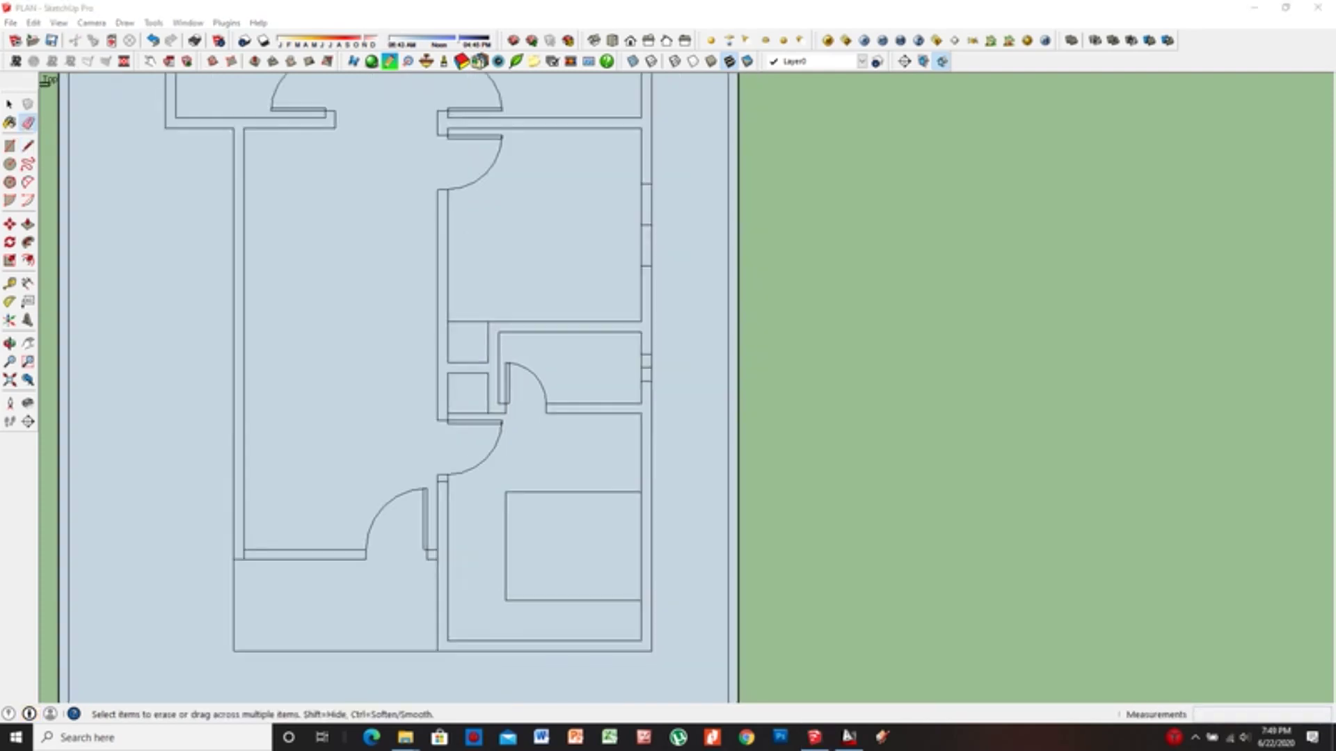
pyautogui.press('l')
pyautogui.click(641, 413)
pyautogui.click(641, 453)
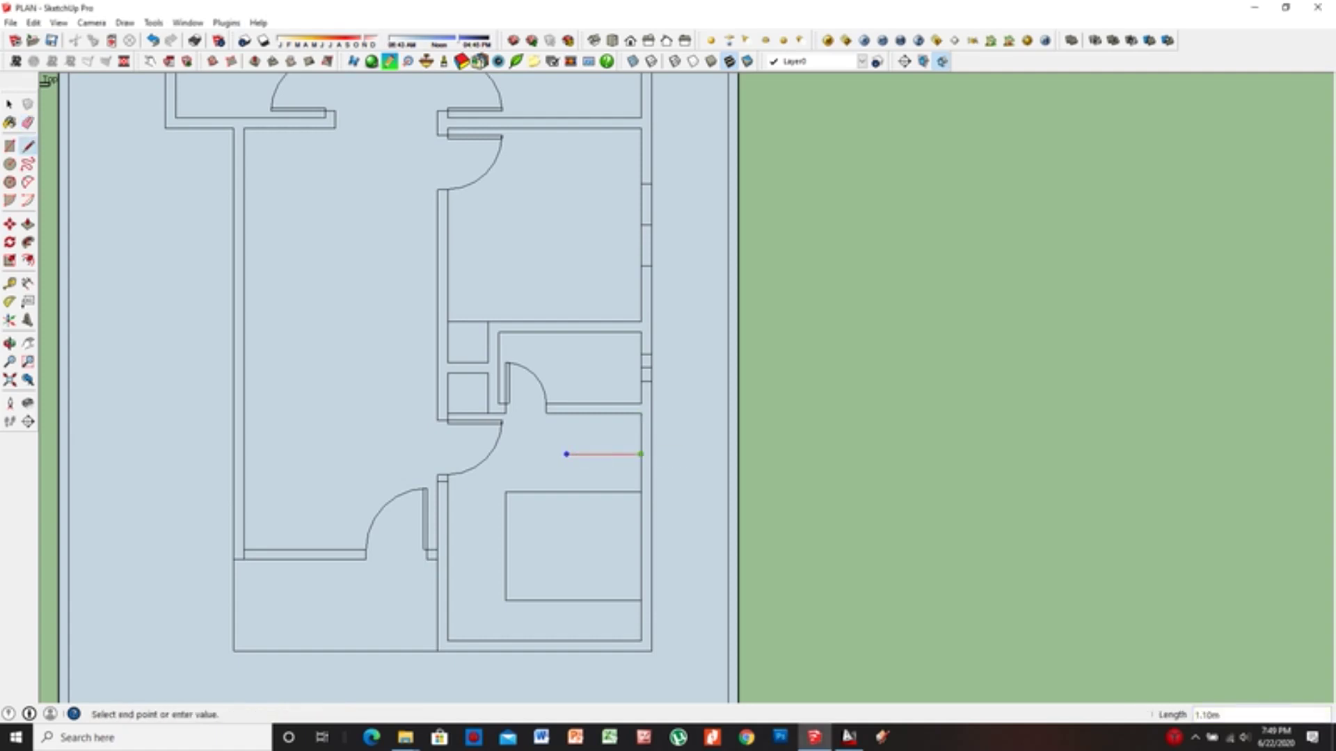
pyautogui.scroll(2, 643, 456)
pyautogui.press('Return')
pyautogui.click(652, 422)
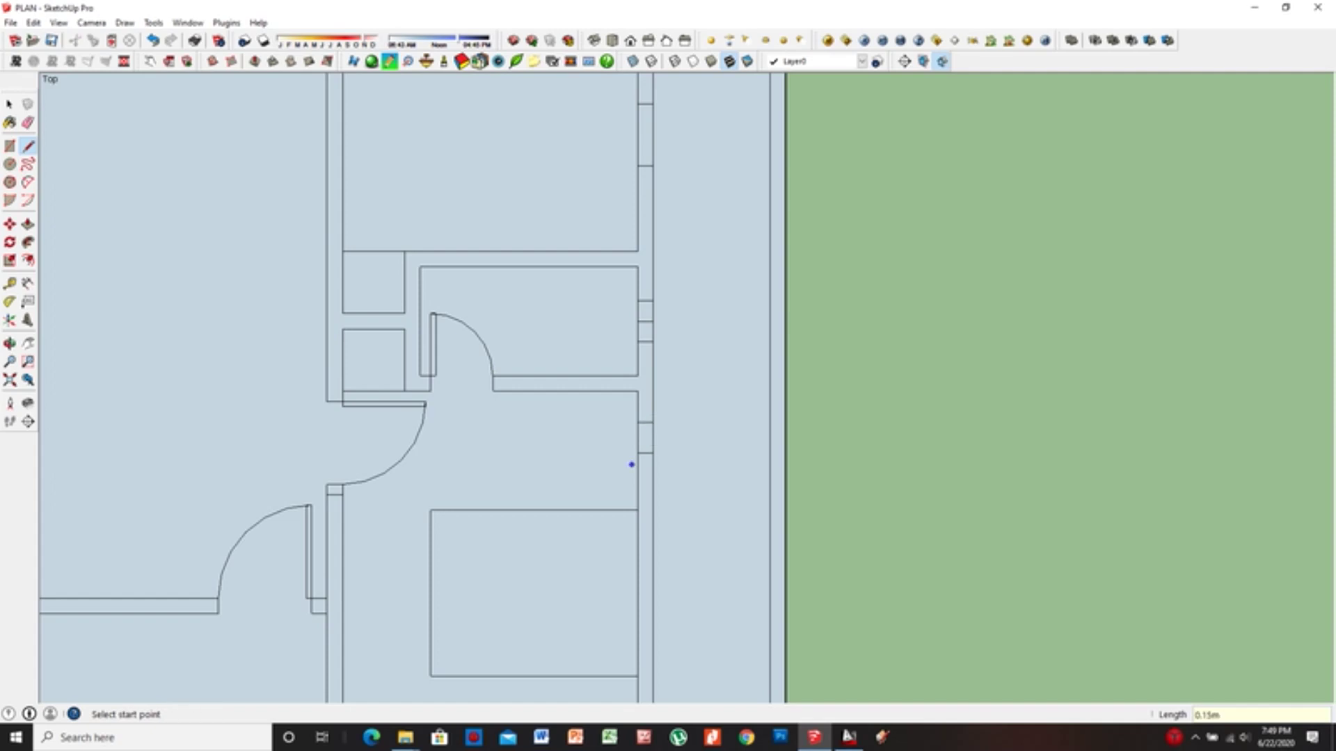
pyautogui.click(638, 483)
# Start a 0.15 m segment downward from the bottom wall for the narrow strip
pyautogui.scroll(-1, 525, 596)
pyautogui.scroll(-2, 509, 519)
pyautogui.scroll(1, 509, 519)
pyautogui.click(575, 519)
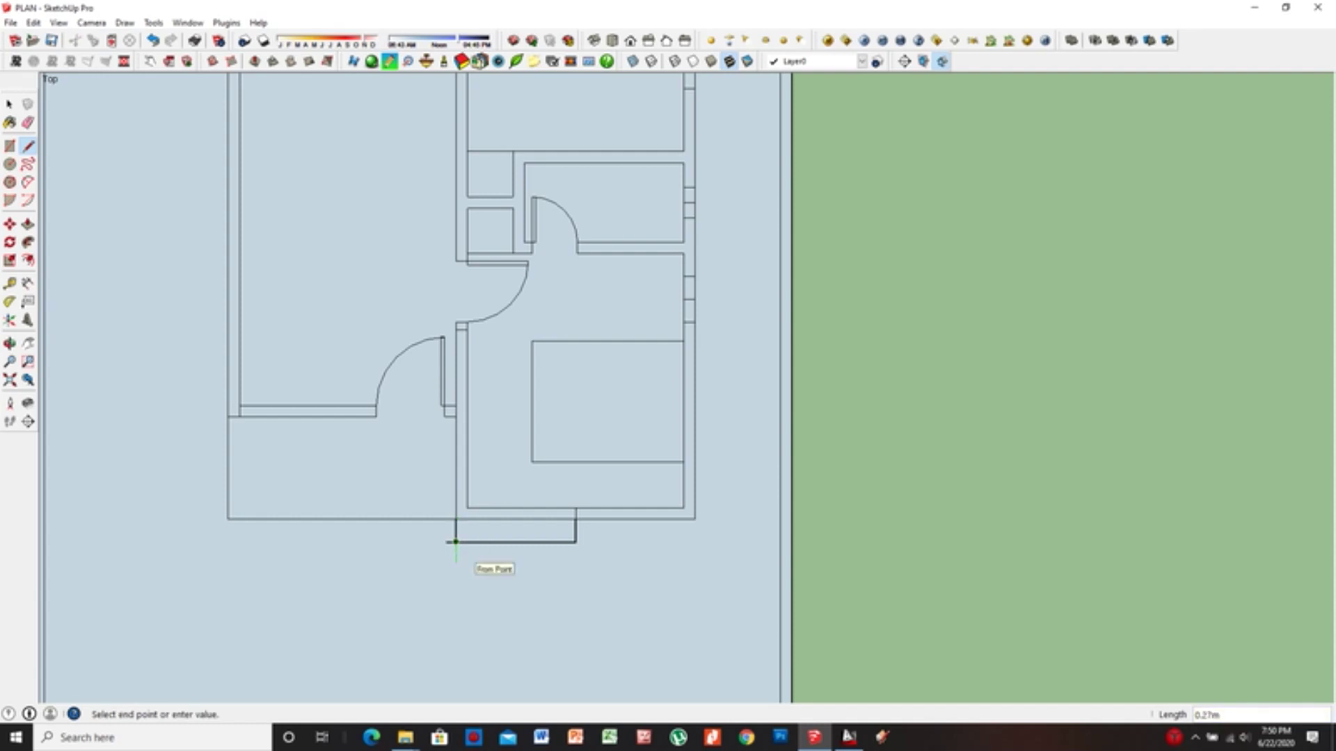
pyautogui.press('Return')
# Close the strip outline, erase leftover short edges under the bottom wall, and redraw the wall edge
pyautogui.click(575, 542)
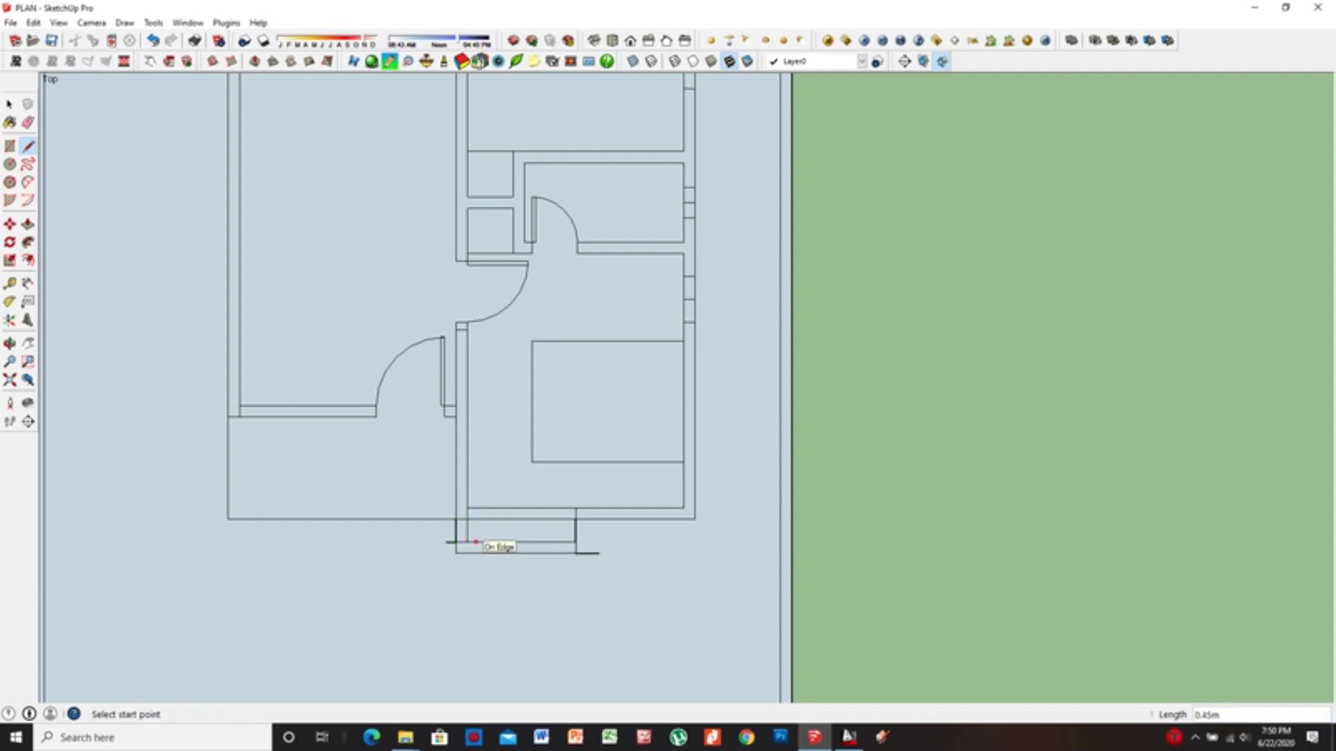
pyautogui.scroll(2, 467, 538)
pyautogui.press('e')
pyautogui.press('l')
pyautogui.press('e')
pyautogui.moveTo(650, 525); pyautogui.dragTo(669, 565)
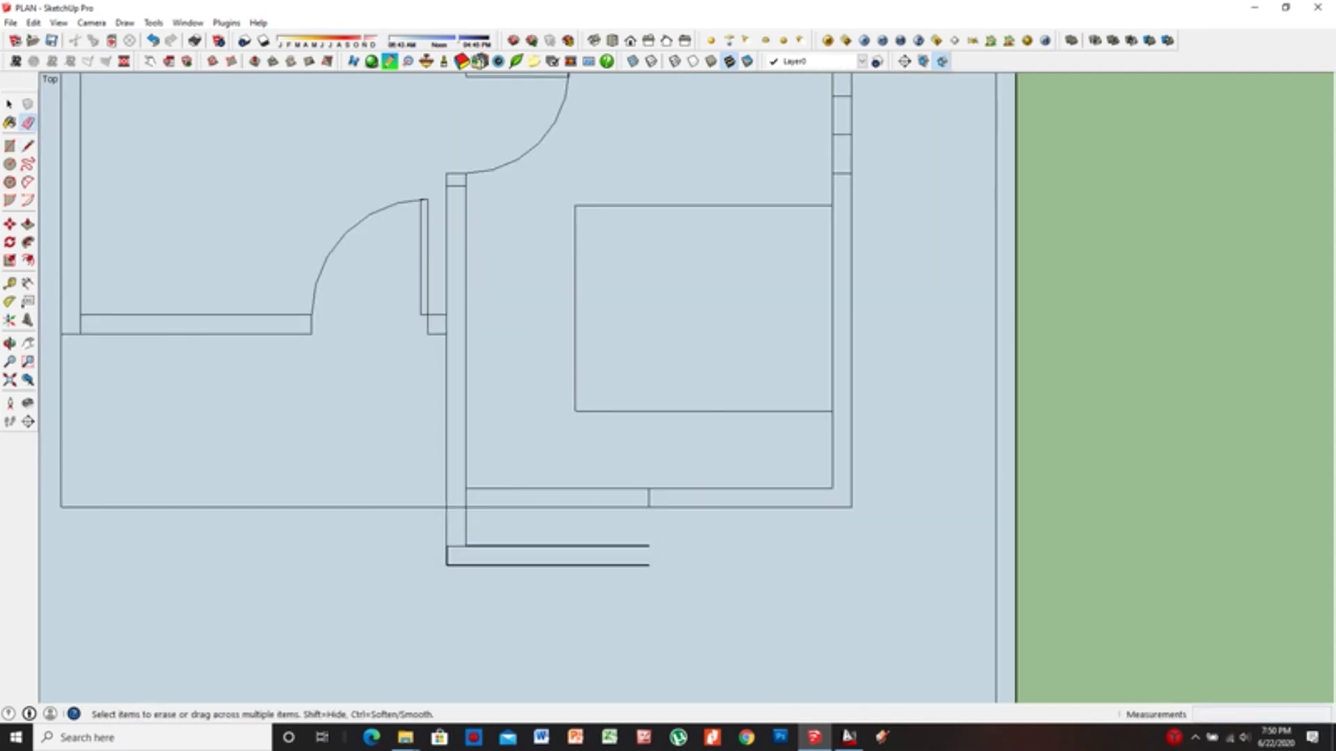
pyautogui.press('l')
pyautogui.click(638, 507)
pyautogui.click(648, 547)
pyautogui.press('e')
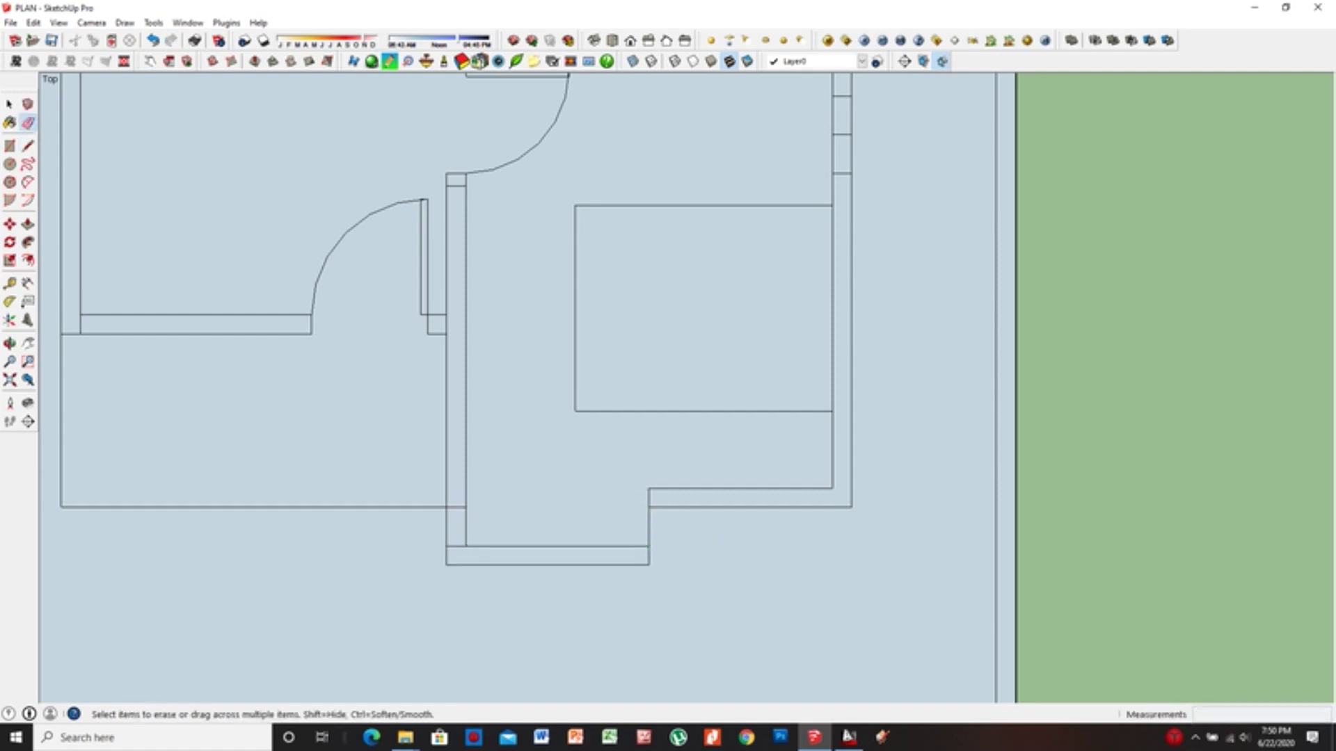
pyautogui.scroll(1, 842, 695)
# Draw two window edges across the bottom wall of the lower room
pyautogui.press('l')
pyautogui.click(622, 448)
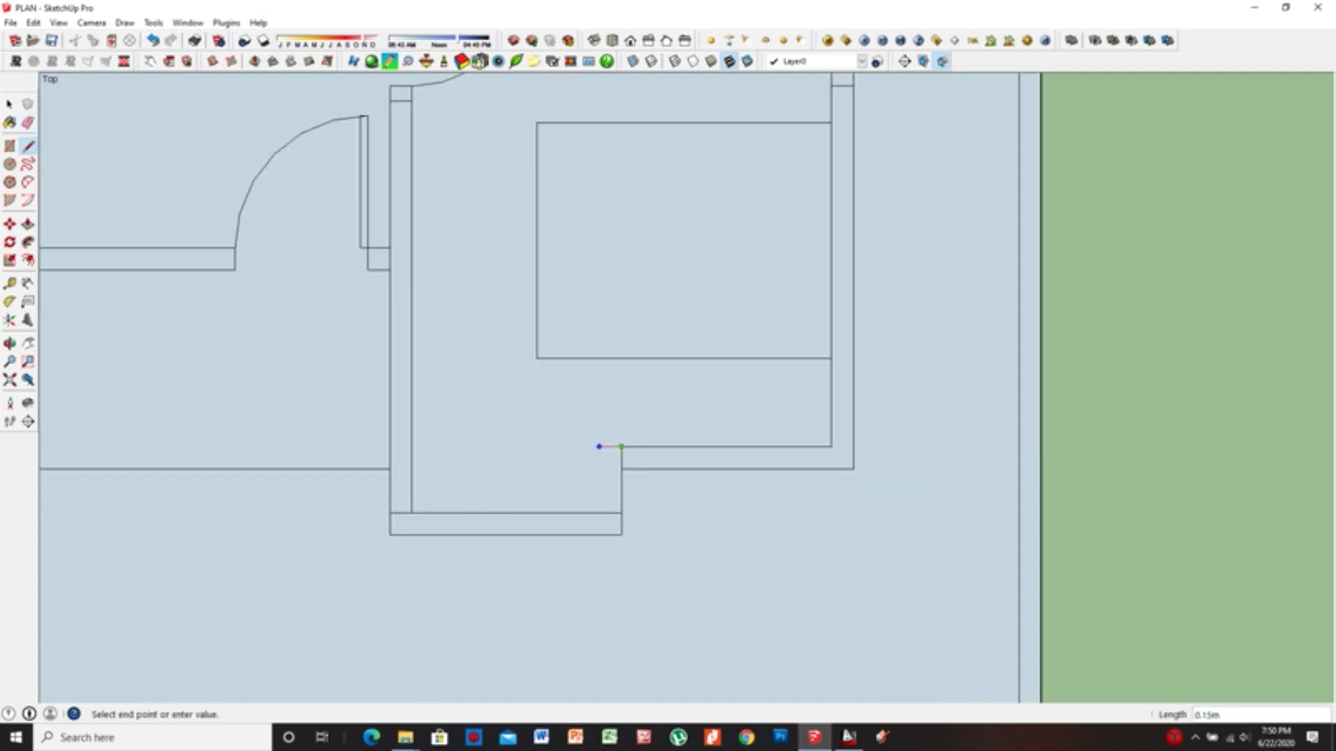
pyautogui.scroll(-2, 599, 512)
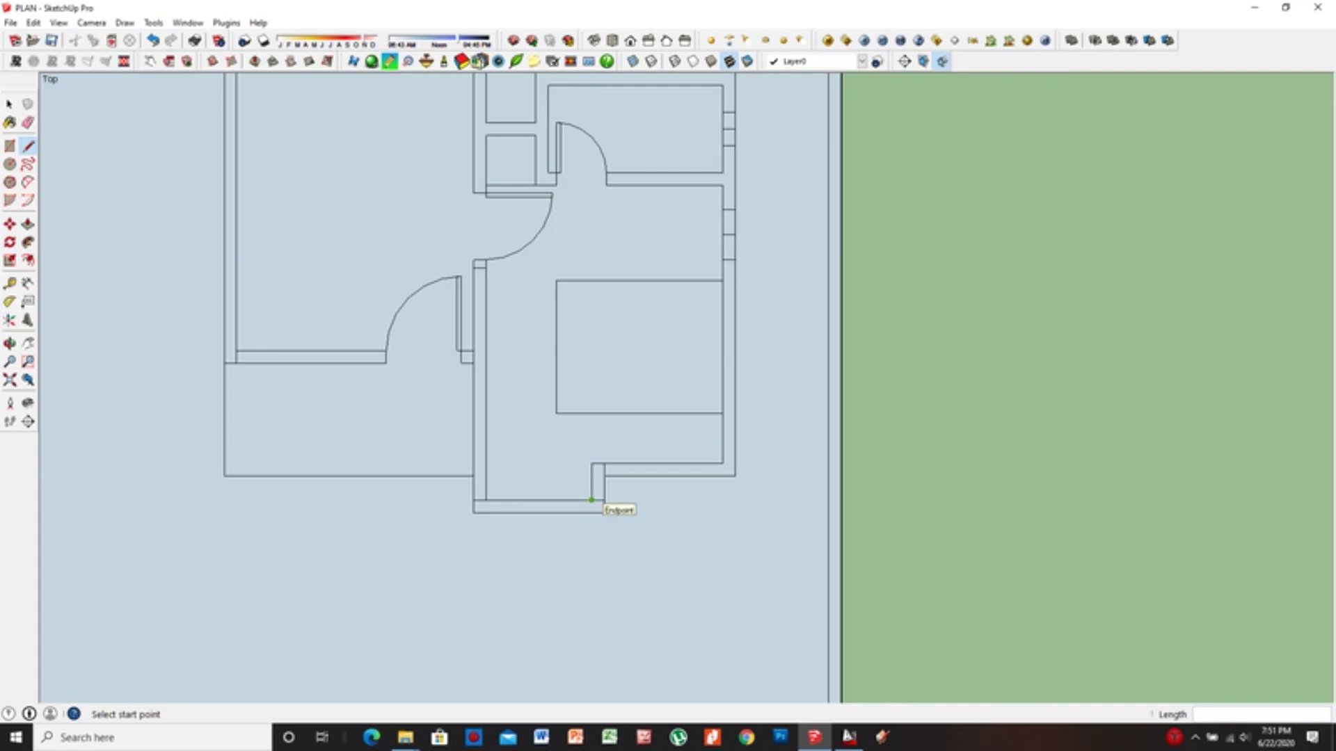
pyautogui.scroll(2, 572, 500)
pyautogui.click(581, 499)
pyautogui.press('Return')
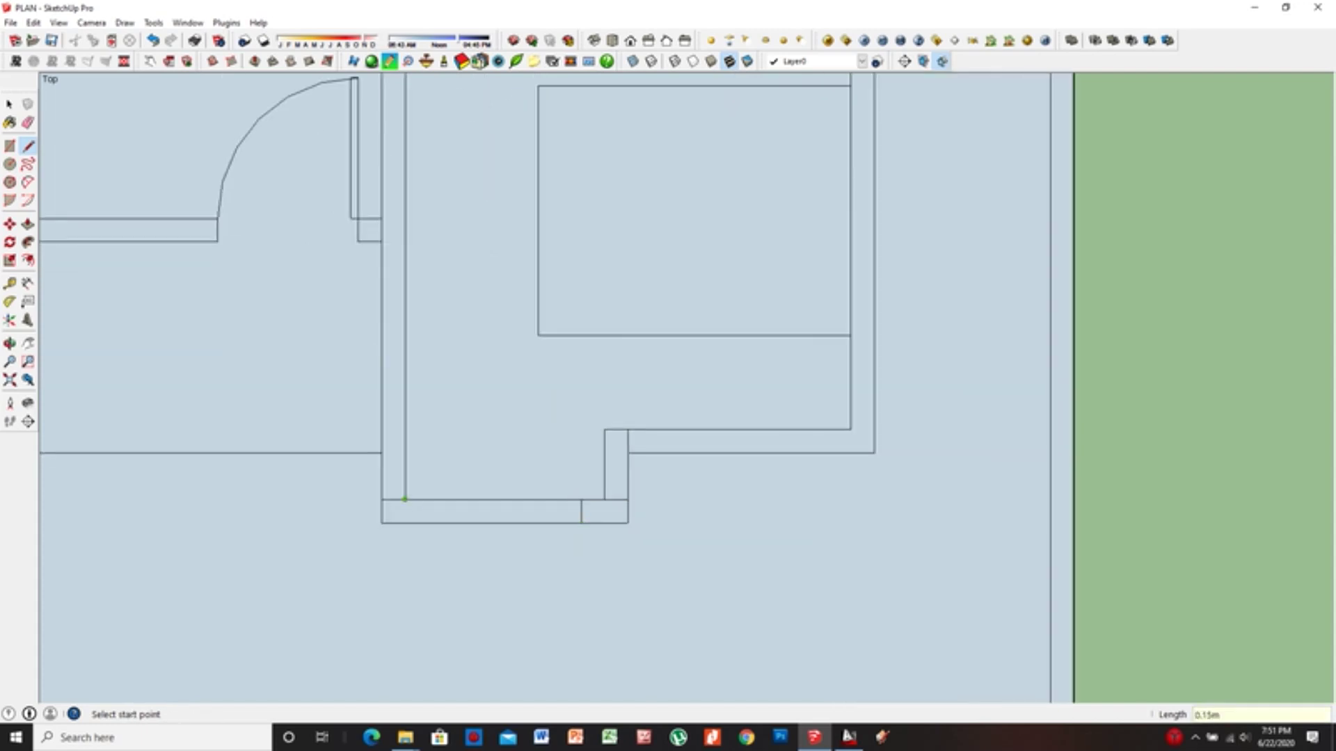
pyautogui.write('1')
pyautogui.click(428, 500)
pyautogui.click(428, 523)
pyautogui.press('e')
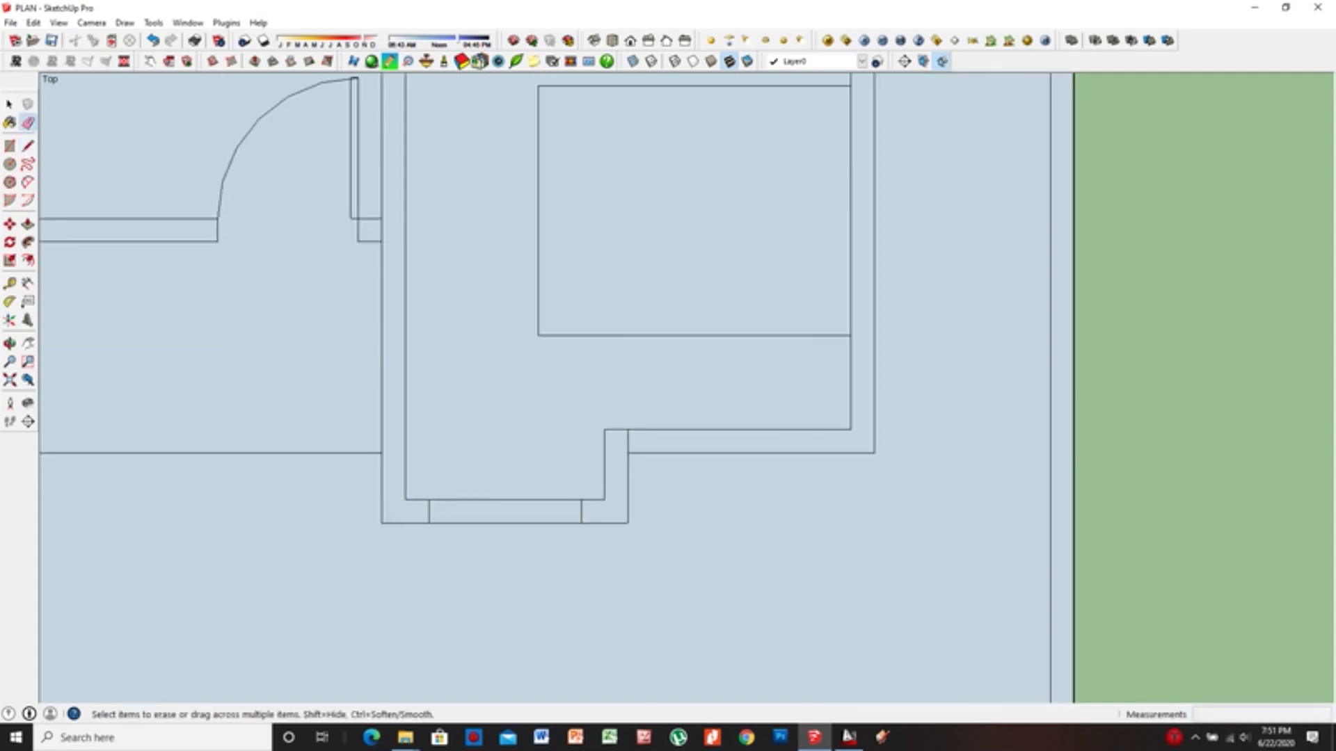
pyautogui.press('l')
# Add three window edges across the other lower wall, undoing and redrawing a misplaced one
pyautogui.click(751, 430)
pyautogui.click(751, 454)
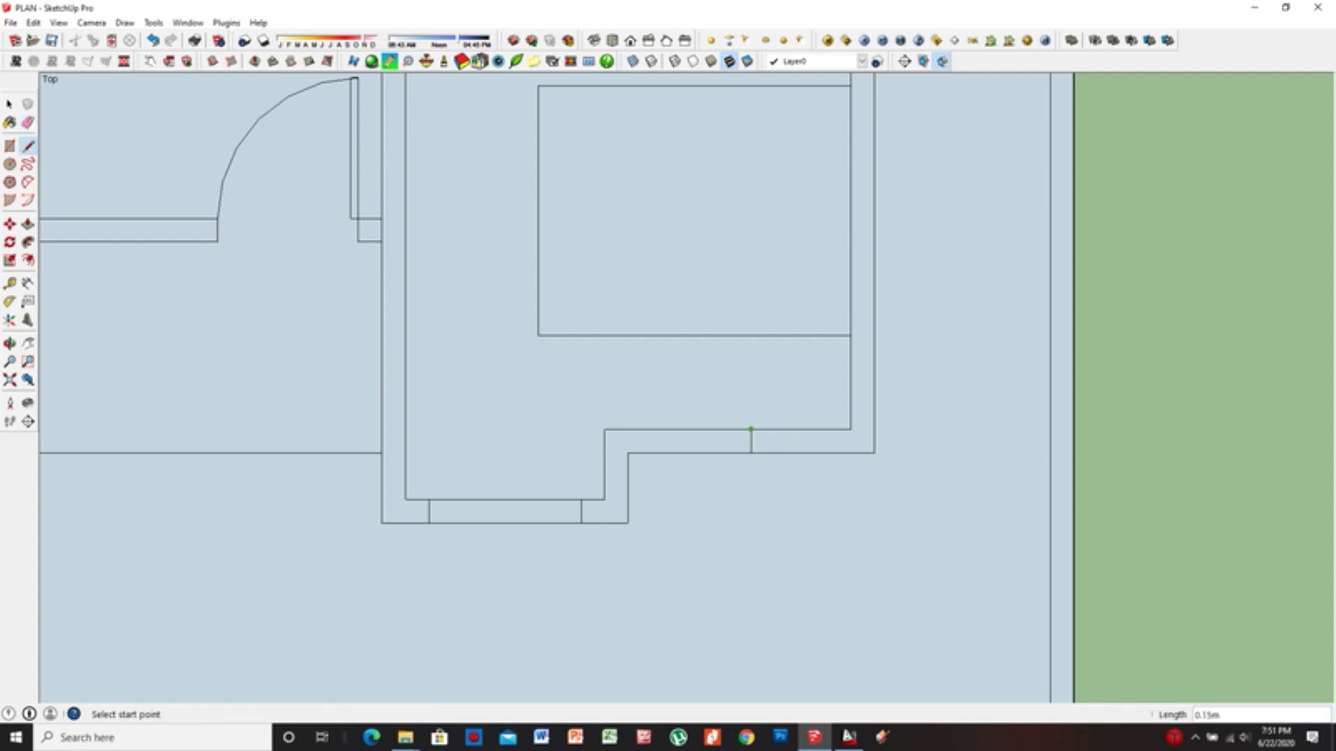
pyautogui.click(798, 430)
pyautogui.click(798, 454)
pyautogui.click(657, 430)
pyautogui.click(657, 454)
pyautogui.click(750, 430)
pyautogui.hotkey('ctrl', 'z')
pyautogui.hotkey('ctrl', 'z')
pyautogui.hotkey('ctrl', 'z')
pyautogui.click(658, 429)
pyautogui.click(657, 454)
pyautogui.scroll(-2, 711, 483)
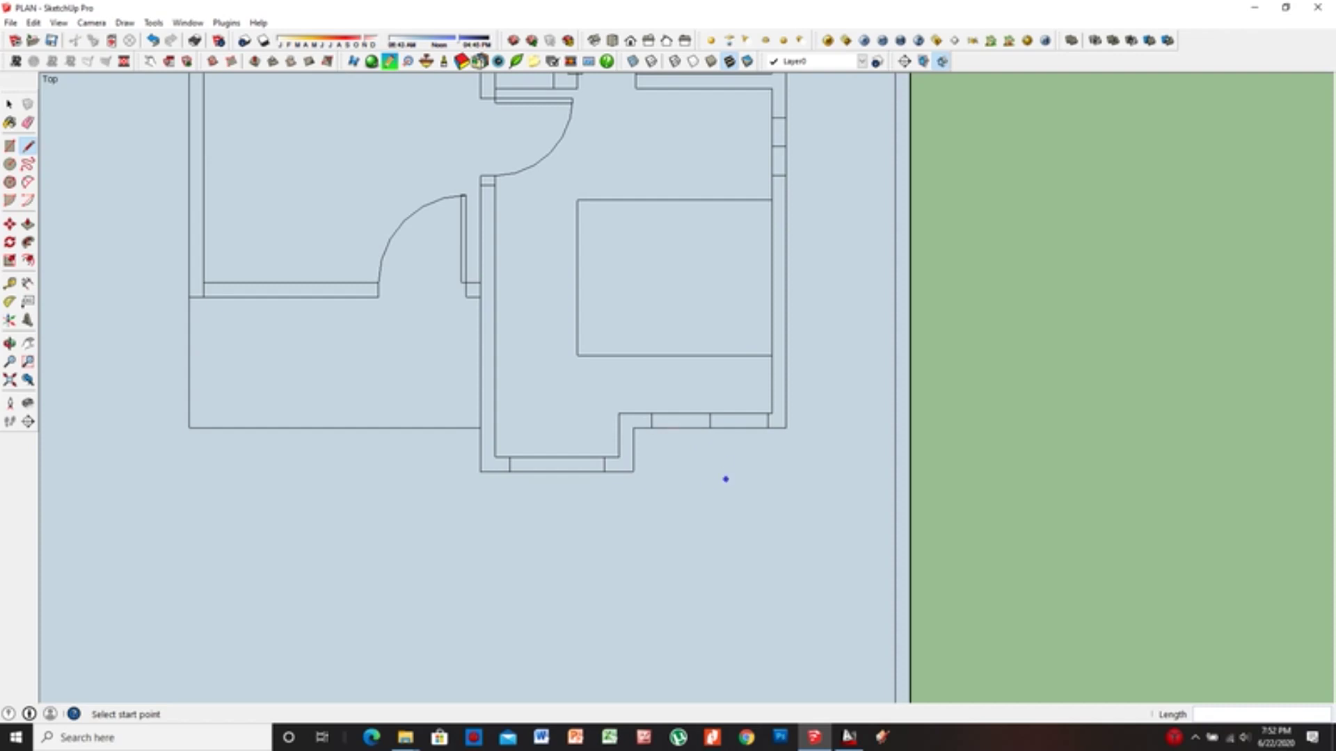
# Draw window edges across the upper-right room's bottom and top walls
pyautogui.scroll(3, 711, 484)
pyautogui.click(606, 464)
pyautogui.click(446, 464)
pyautogui.scroll(-3, 606, 465)
pyautogui.scroll(3, 748, 172)
pyautogui.scroll(2, 748, 172)
pyautogui.scroll(-3, 748, 171)
pyautogui.scroll(4, 744, 348)
pyautogui.scroll(-1, 770, 319)
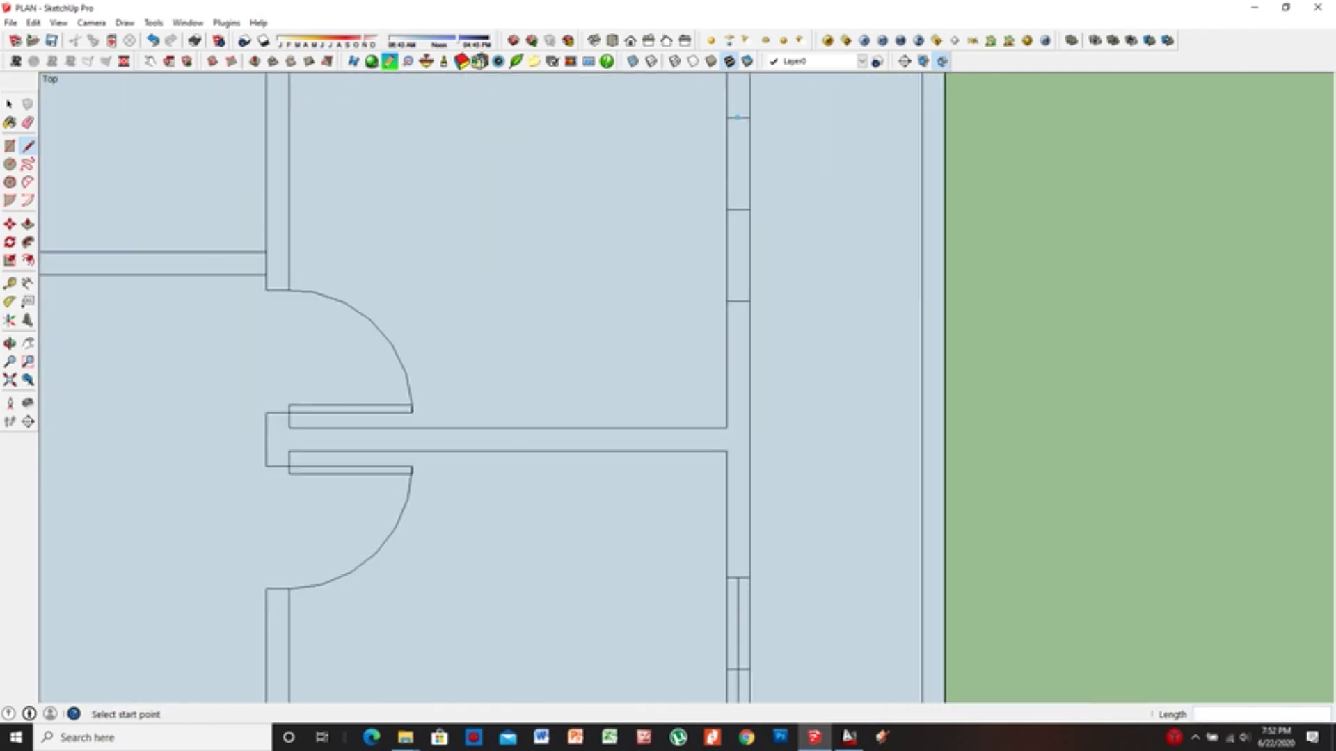
pyautogui.scroll(-3, 696, 279)
pyautogui.scroll(2, 644, 215)
pyautogui.click(628, 195)
pyautogui.scroll(1, 628, 202)
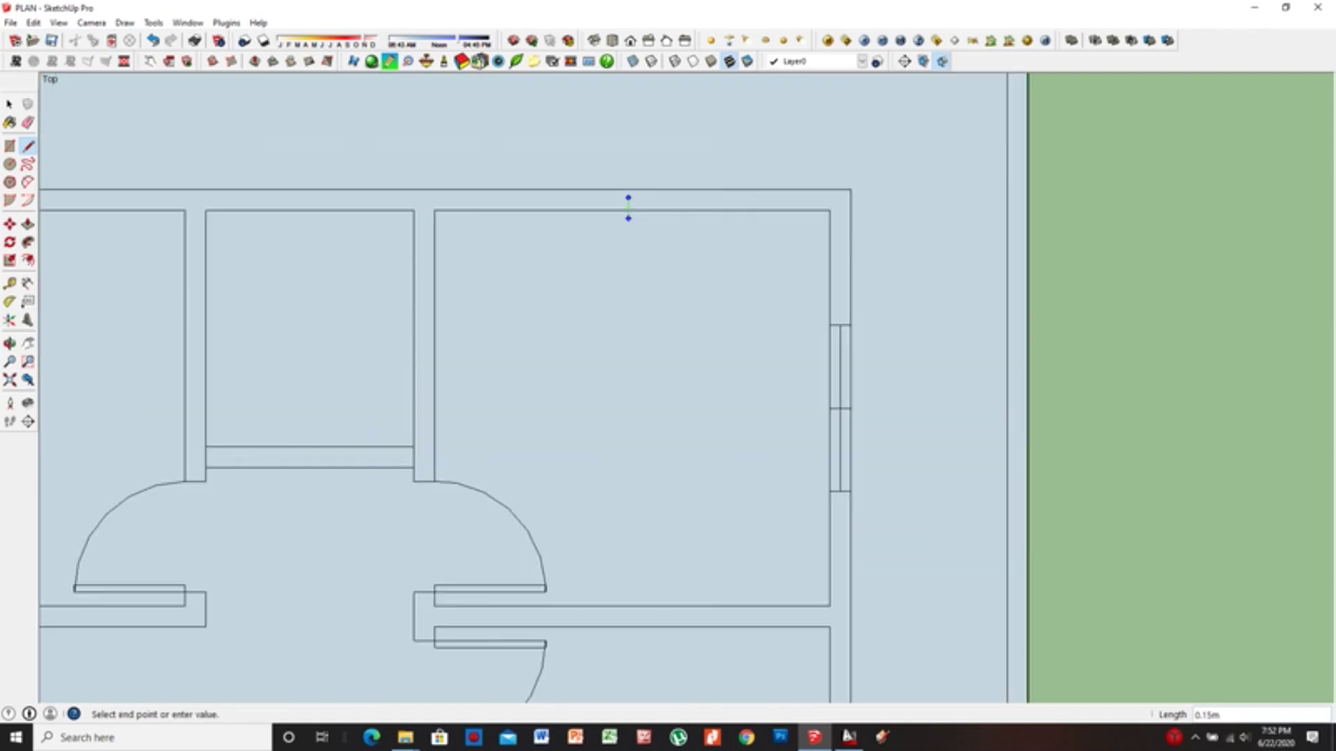
pyautogui.click(631, 210)
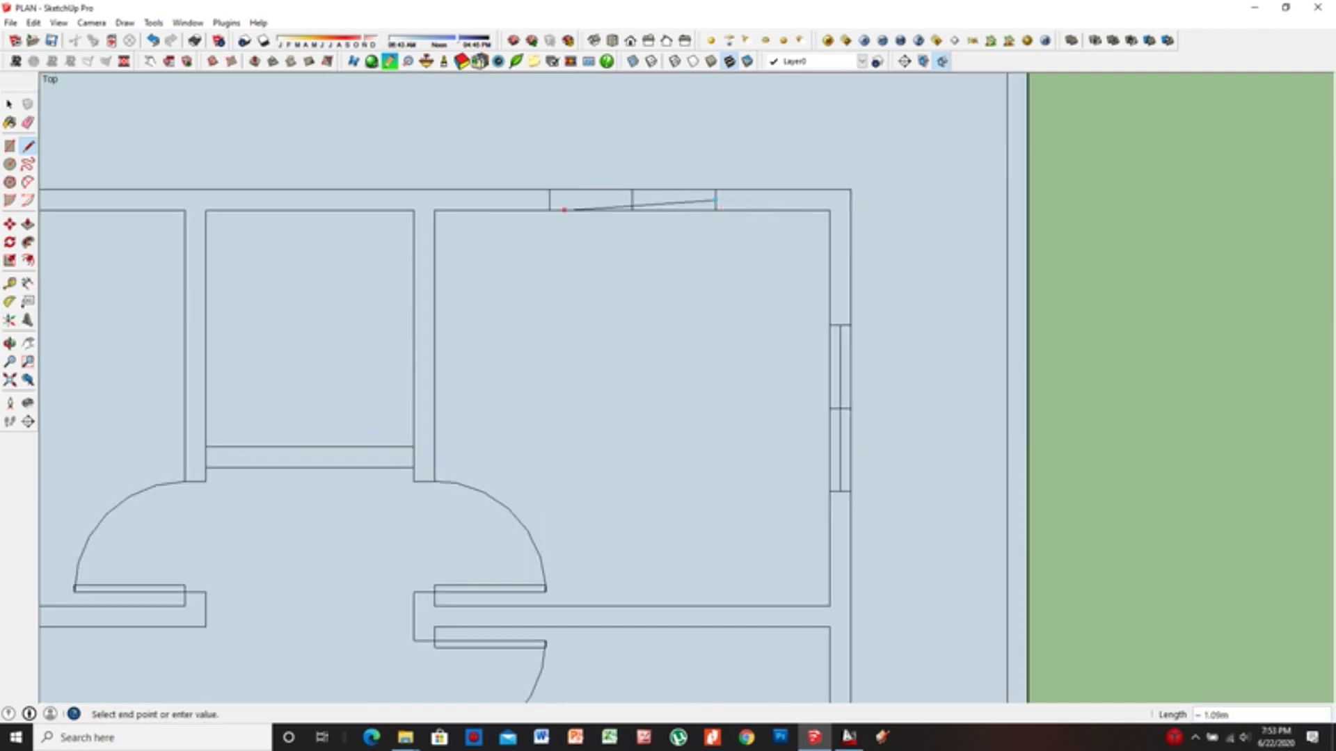
pyautogui.scroll(-3, 655, 217)
pyautogui.scroll(2, 508, 229)
# Draw a box in the small top room's corner and erase the leftover divider line
pyautogui.click(483, 413)
pyautogui.click(483, 206)
pyautogui.click(575, 413)
pyautogui.click(574, 315)
pyautogui.click(483, 315)
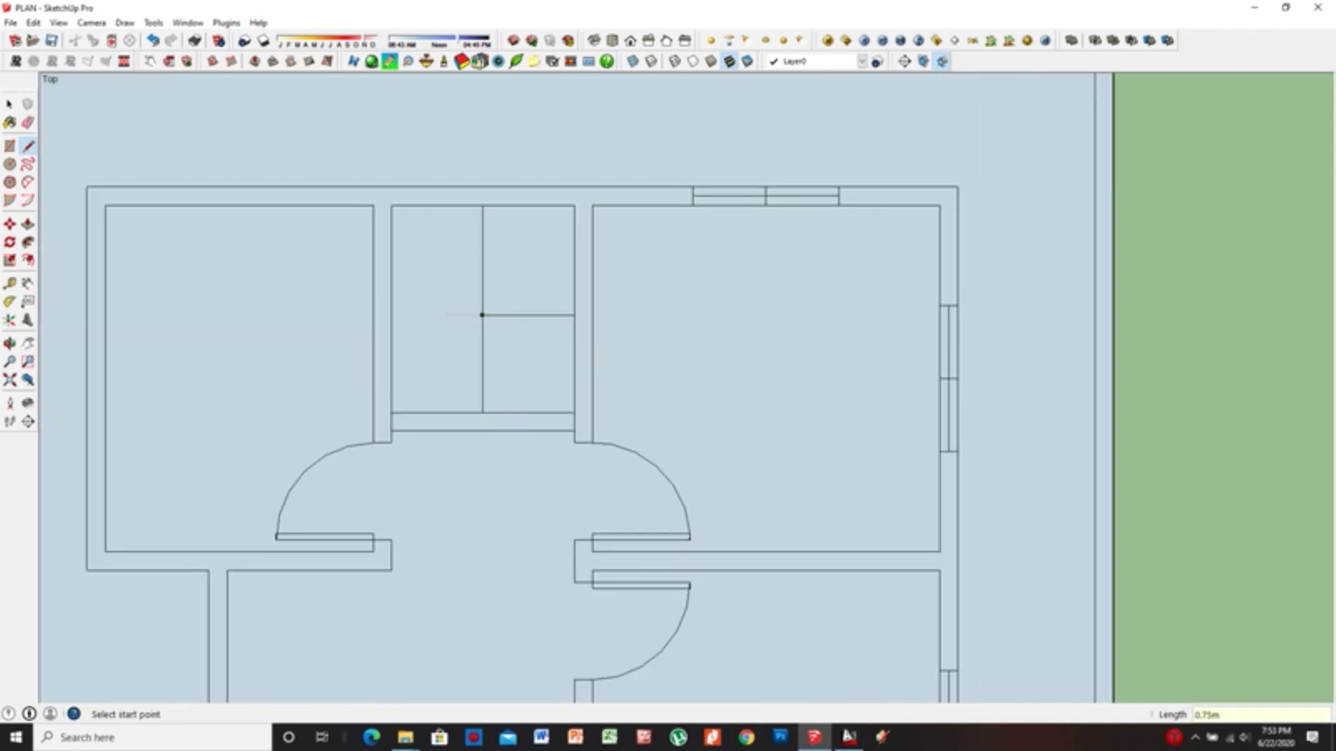
pyautogui.press('e')
pyautogui.click(483, 365)
pyautogui.scroll(-1, 537, 283)
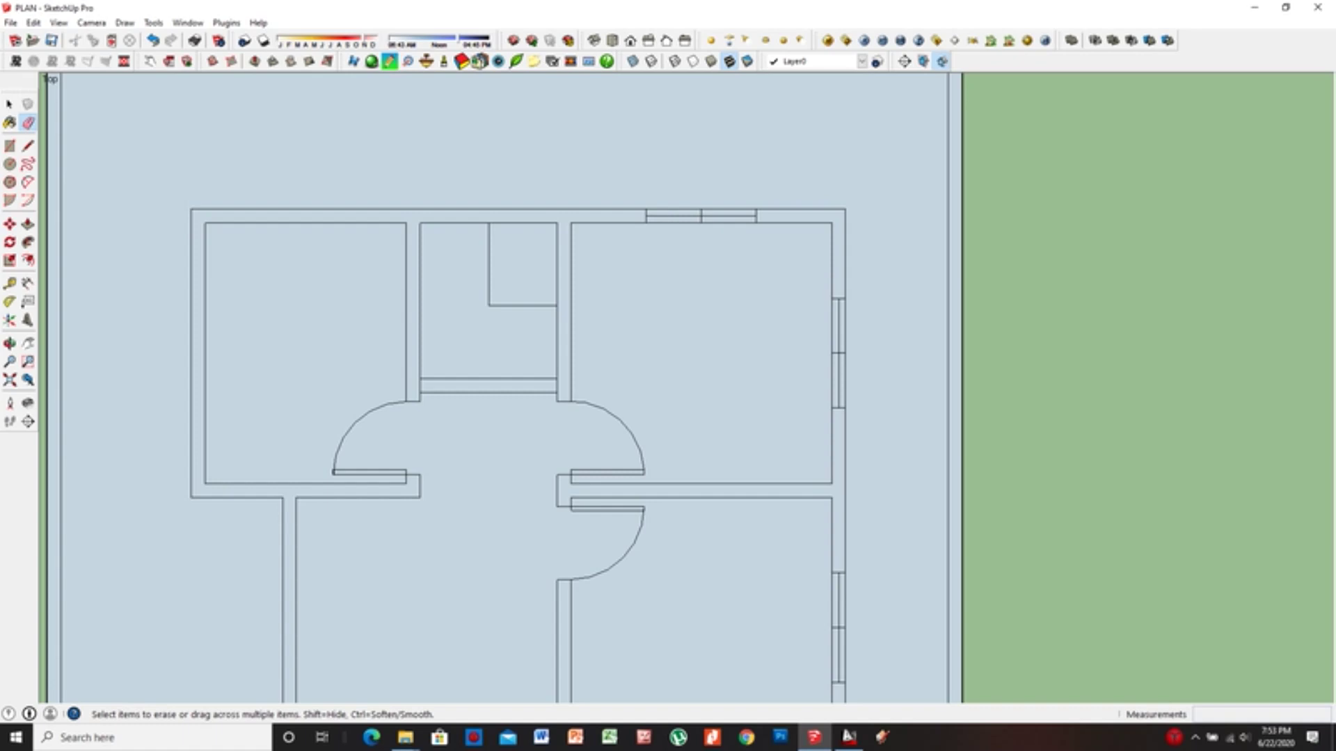
pyautogui.scroll(2, 472, 251)
# Offset the corner enclosure inward to give it wall thickness
pyautogui.press('f')
pyautogui.click(502, 270)
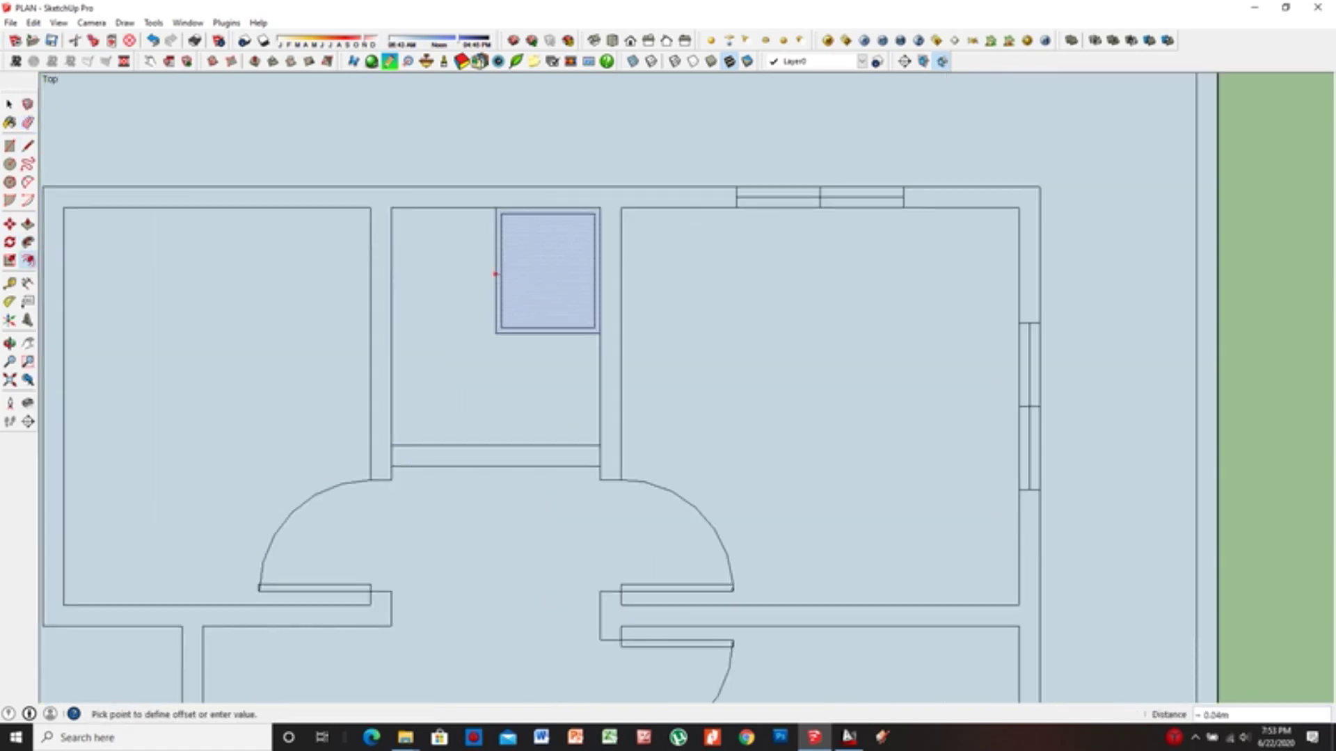
pyautogui.click(501, 283)
pyautogui.click(489, 284)
# Mark a narrow window edge across the top wall above the enclosure
pyautogui.press('e')
pyautogui.scroll(3, 577, 203)
pyautogui.scroll(-3, 578, 348)
pyautogui.scroll(2, 543, 292)
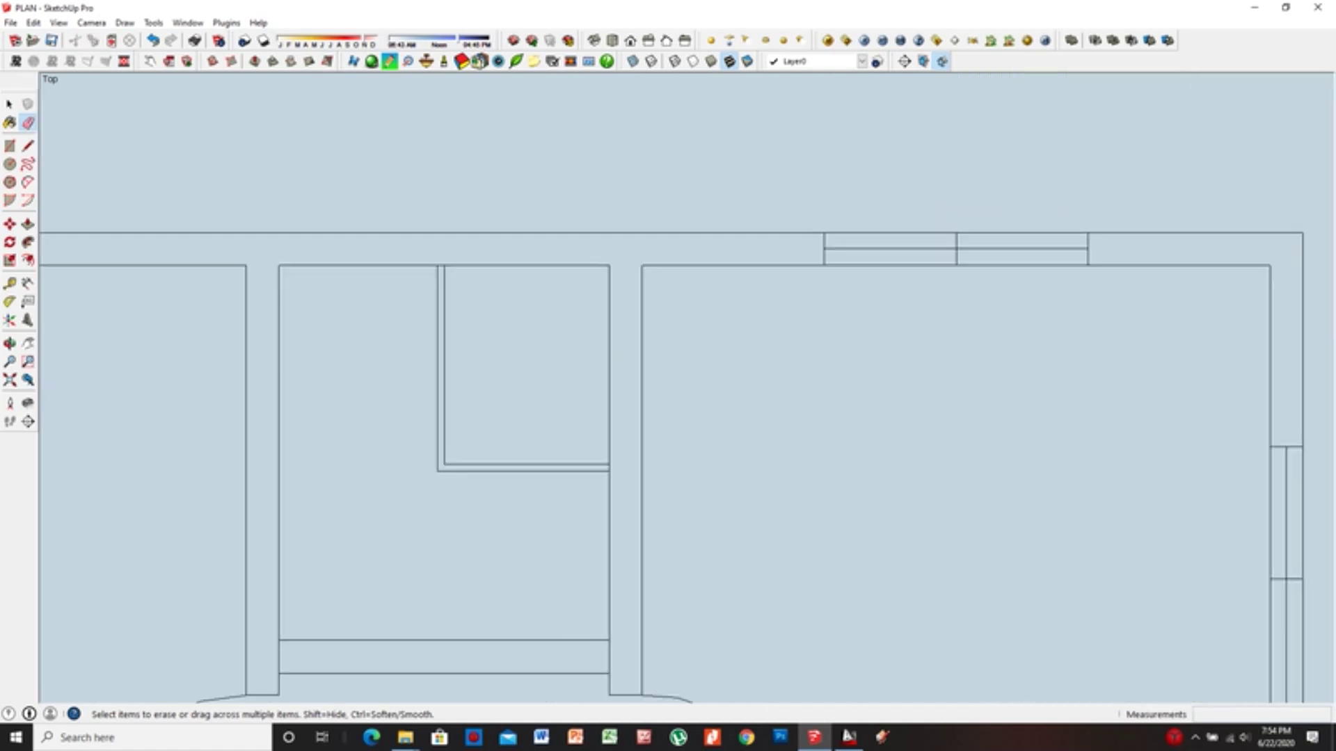
pyautogui.press('l')
pyautogui.press('Return')
pyautogui.click(572, 233)
pyautogui.press('Escape')
pyautogui.press('Escape')
pyautogui.scroll(-3, 571, 248)
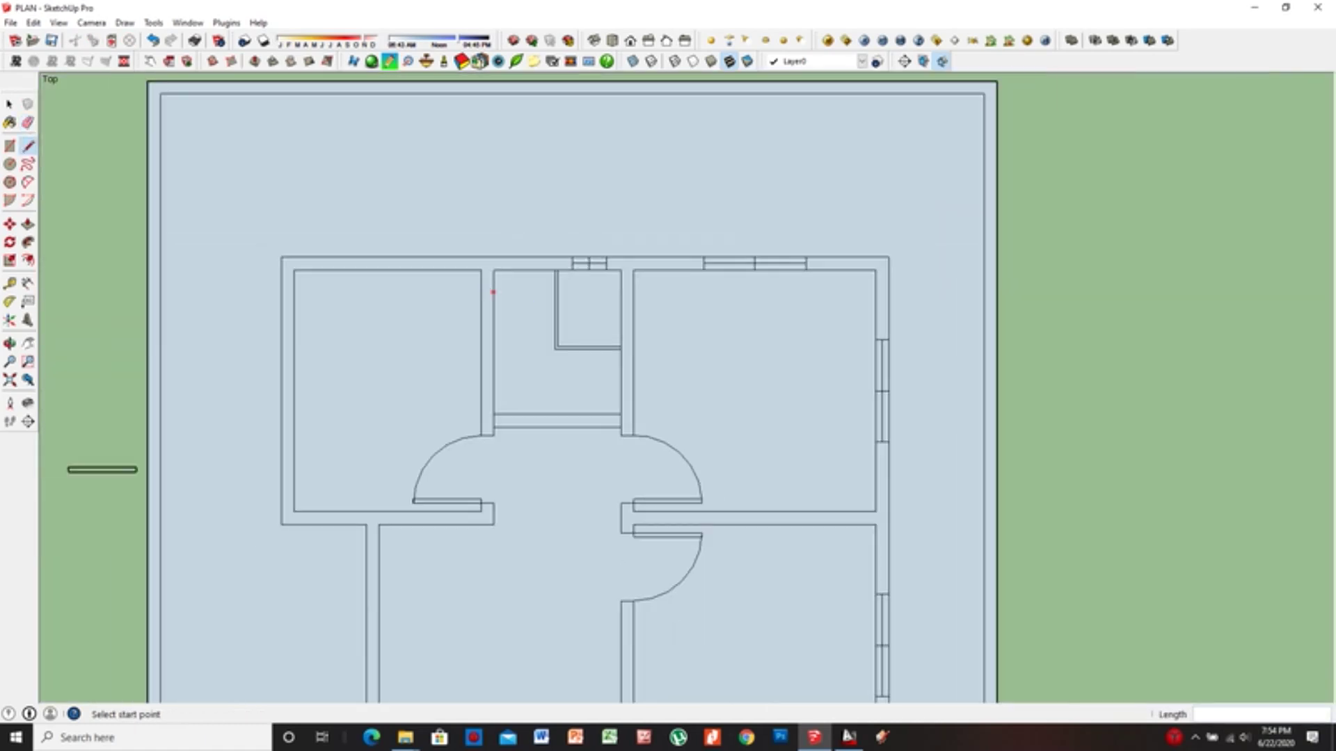
# Draw a pair of window edges across the long living area's bottom wall
pyautogui.scroll(-3, 492, 292)
pyautogui.scroll(2, 555, 546)
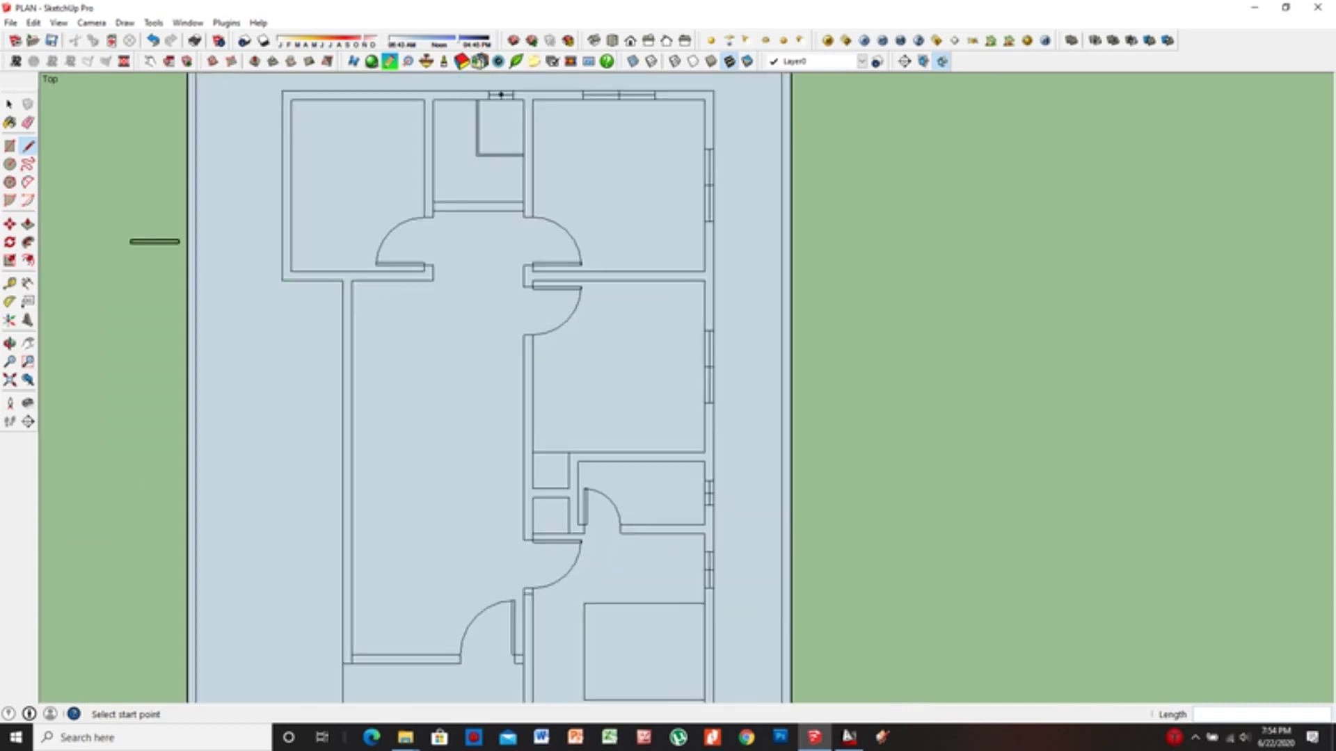
pyautogui.scroll(2, 375, 608)
pyautogui.scroll(4, 376, 588)
pyautogui.press('e')
pyautogui.press('l')
pyautogui.click(482, 600)
pyautogui.click(482, 580)
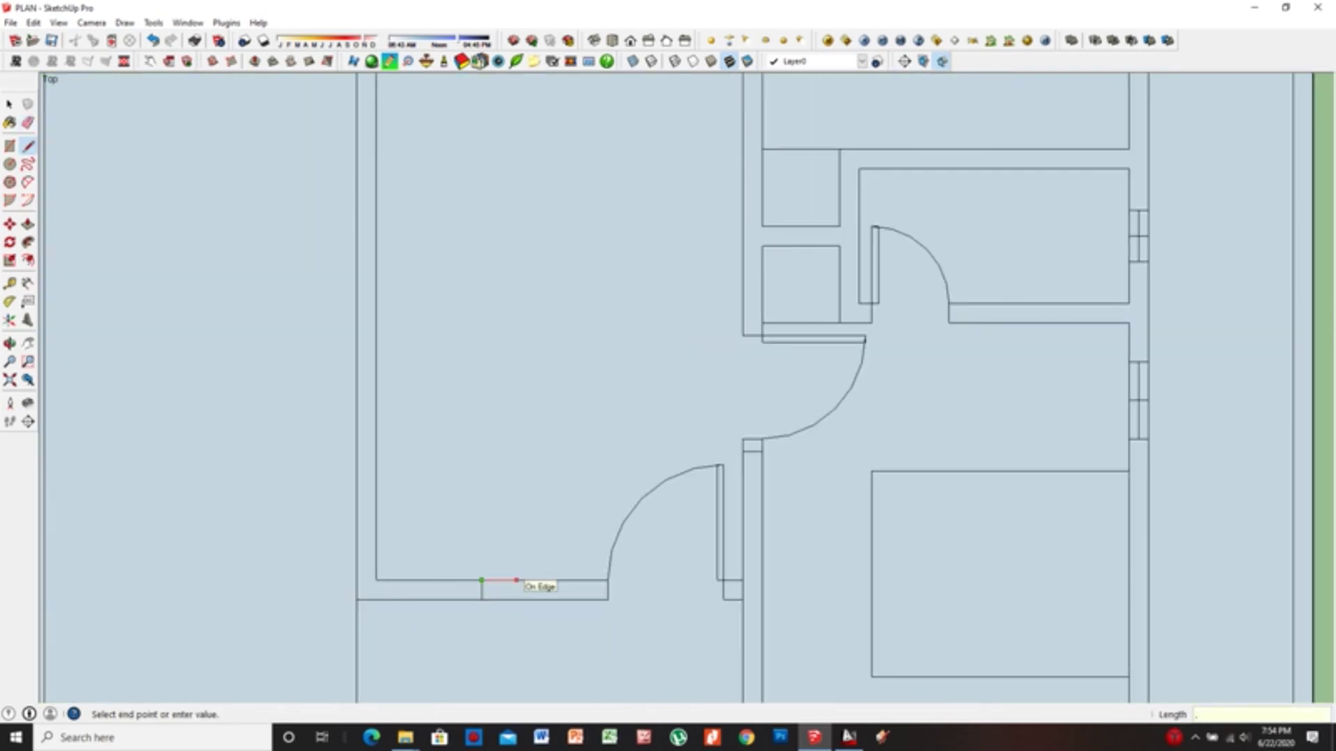
pyautogui.click(474, 579)
pyautogui.click(401, 590)
pyautogui.scroll(-3, 471, 557)
pyautogui.scroll(-2, 472, 557)
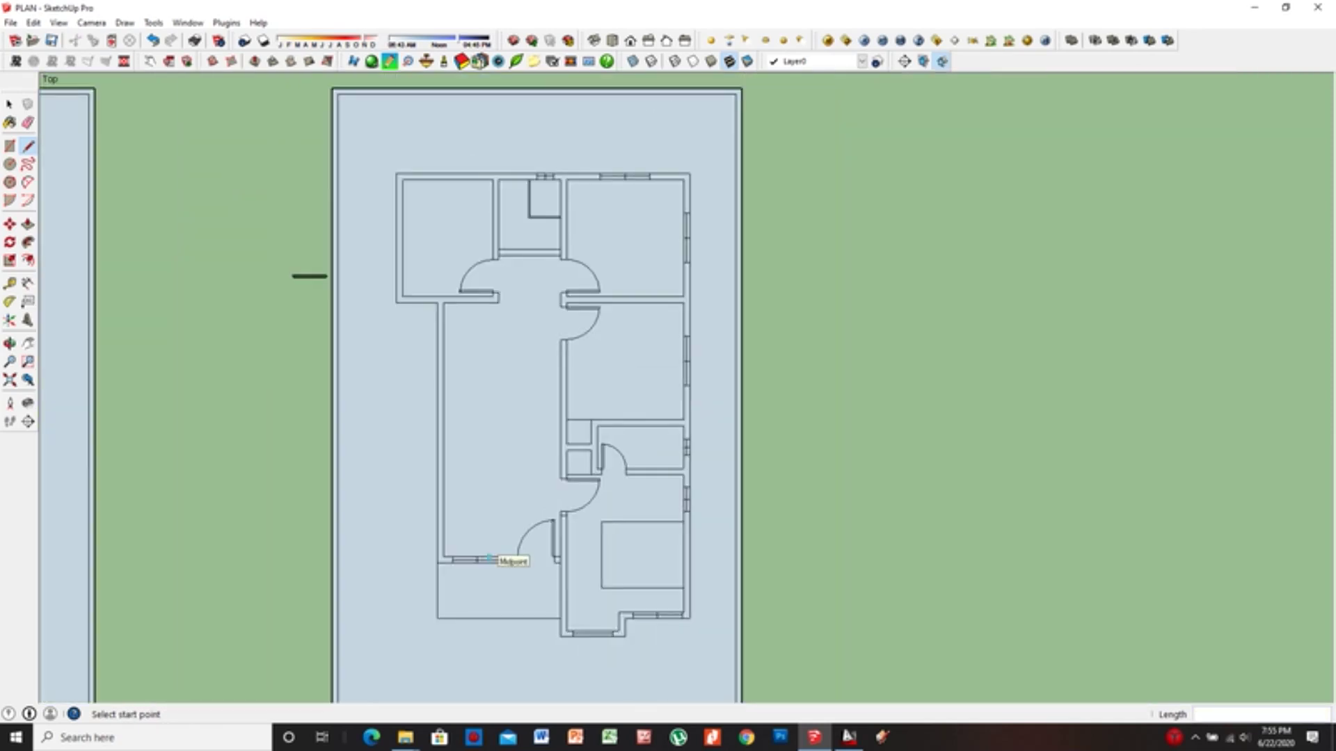
pyautogui.scroll(2, 455, 421)
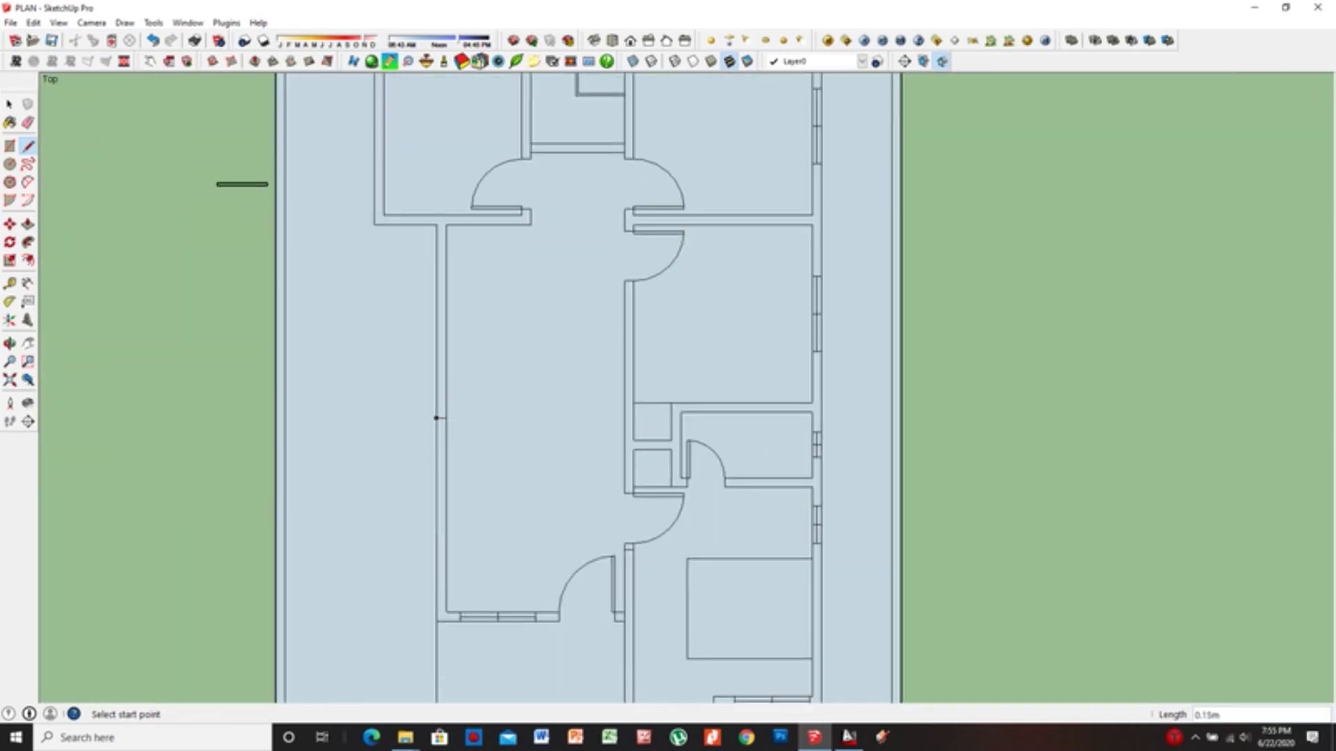
# Mark a window opening across the long room's left wall
pyautogui.click(445, 515)
pyautogui.scroll(2, 460, 552)
pyautogui.scroll(3, 438, 550)
pyautogui.scroll(-5, 489, 385)
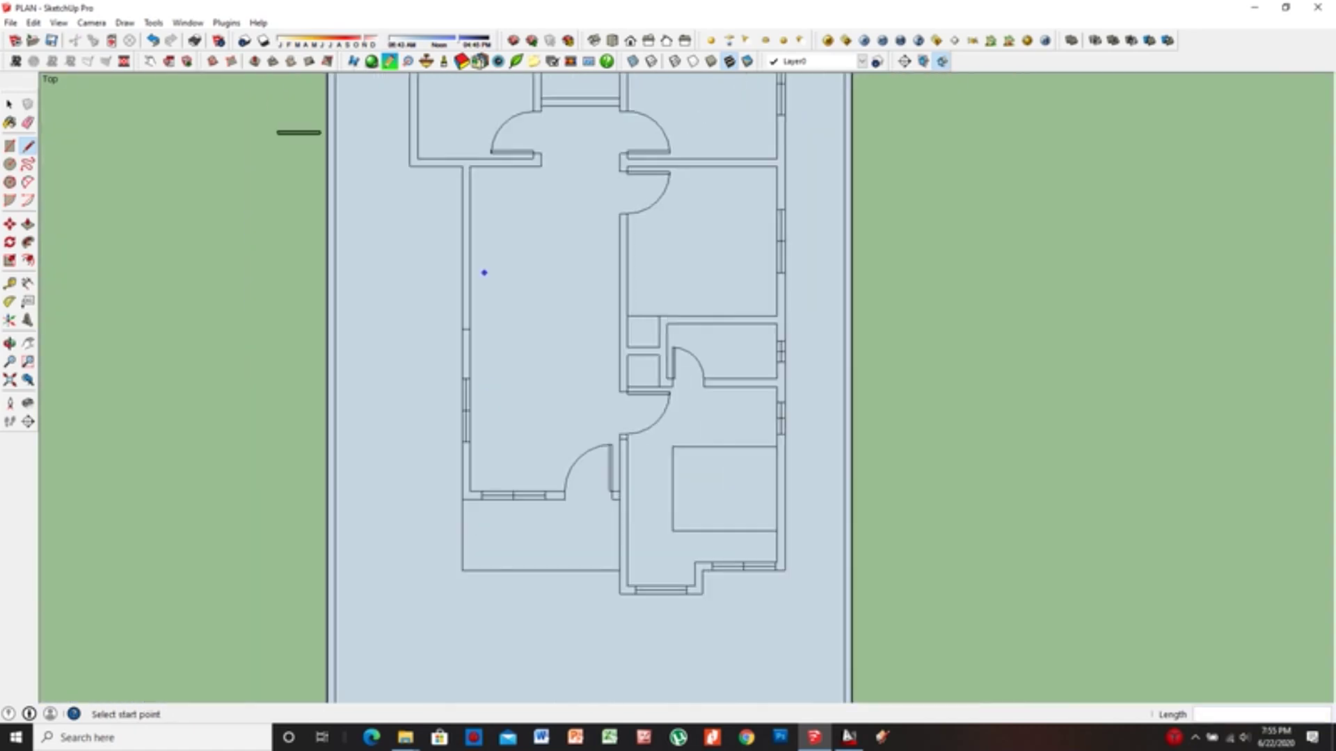
pyautogui.scroll(2, 464, 249)
pyautogui.click(454, 205)
pyautogui.press('Escape')
# Mark a window edge on the upper-left room's top wall
pyautogui.scroll(3, 466, 293)
pyautogui.scroll(-2, 450, 298)
pyautogui.scroll(-1, 426, 305)
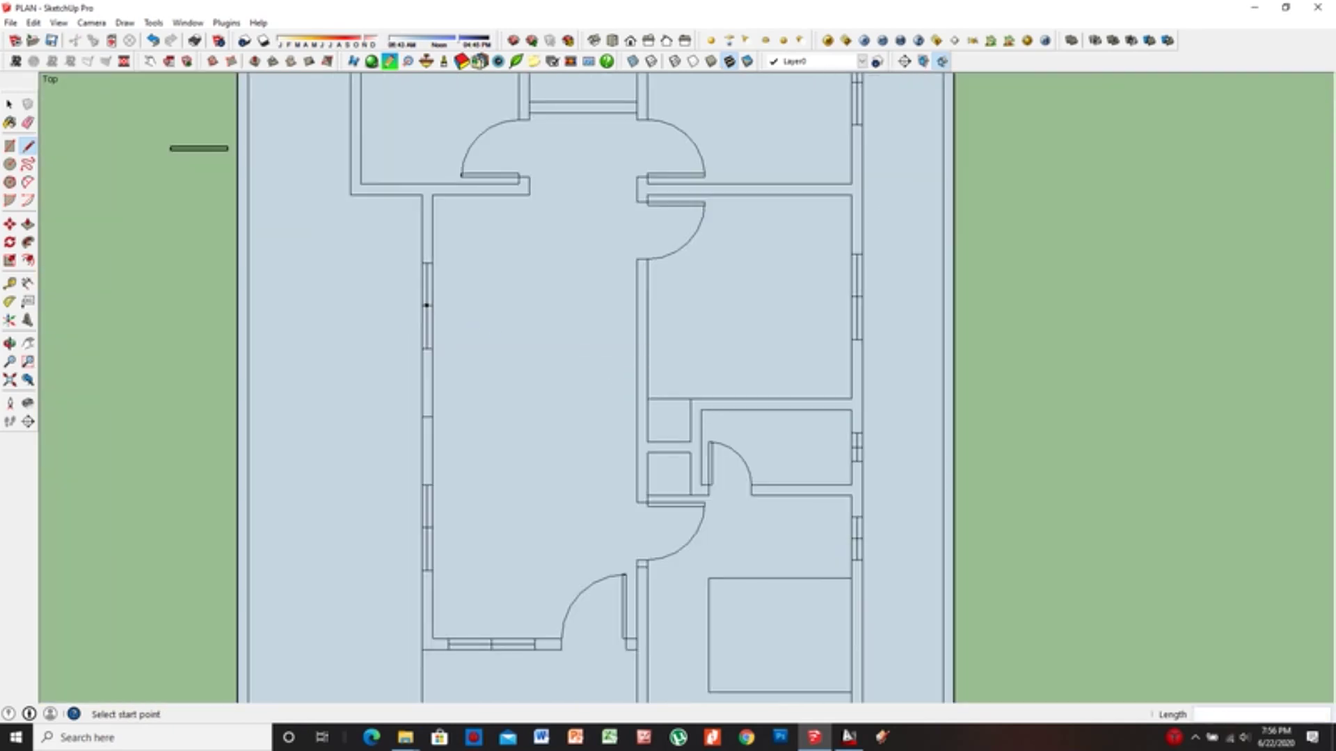
pyautogui.scroll(-2, 595, 360)
pyautogui.scroll(2, 505, 84)
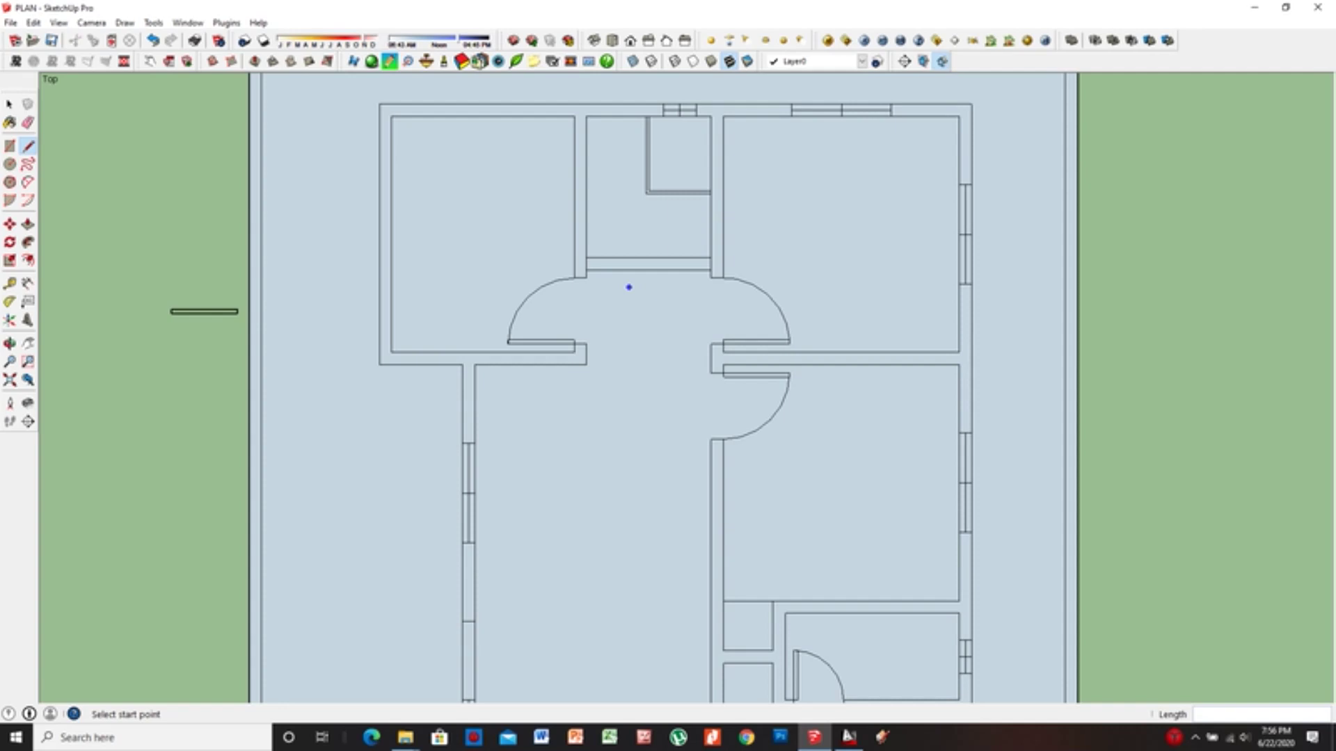
pyautogui.click(508, 115)
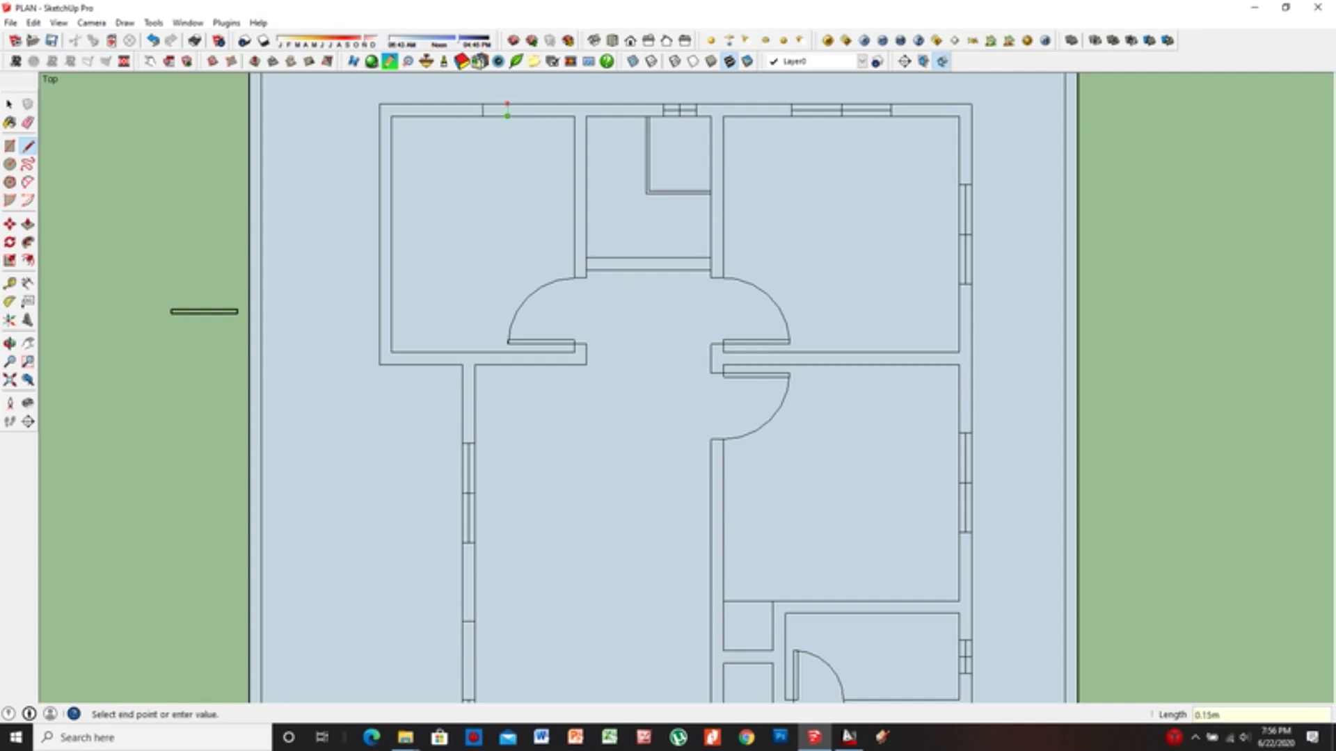
pyautogui.press('Escape')
pyautogui.scroll(2, 473, 101)
pyautogui.scroll(-3, 571, 272)
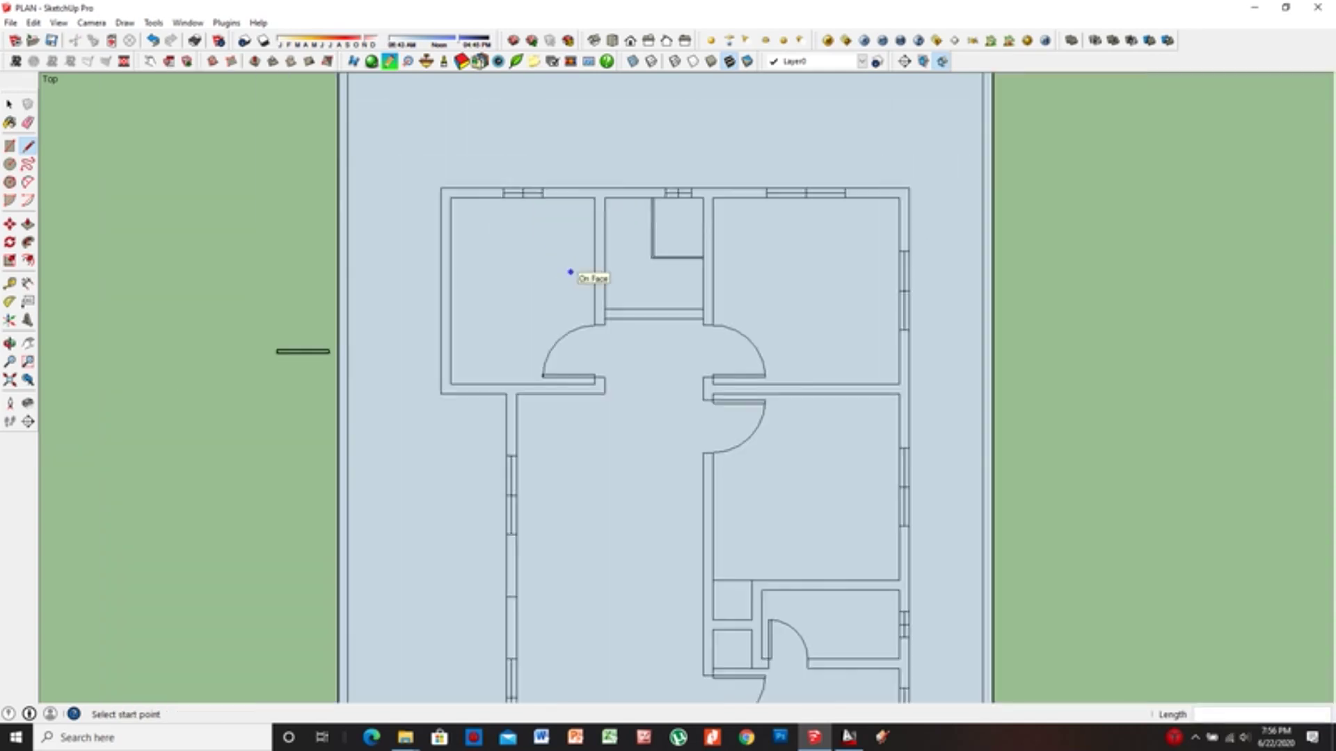
pyautogui.scroll(3, 461, 383)
# Draw a 7-unit line from the left room's inner corner and connect it to the walls
pyautogui.click(443, 376)
pyautogui.write('7')
pyautogui.press('Return')
pyautogui.click(428, 298)
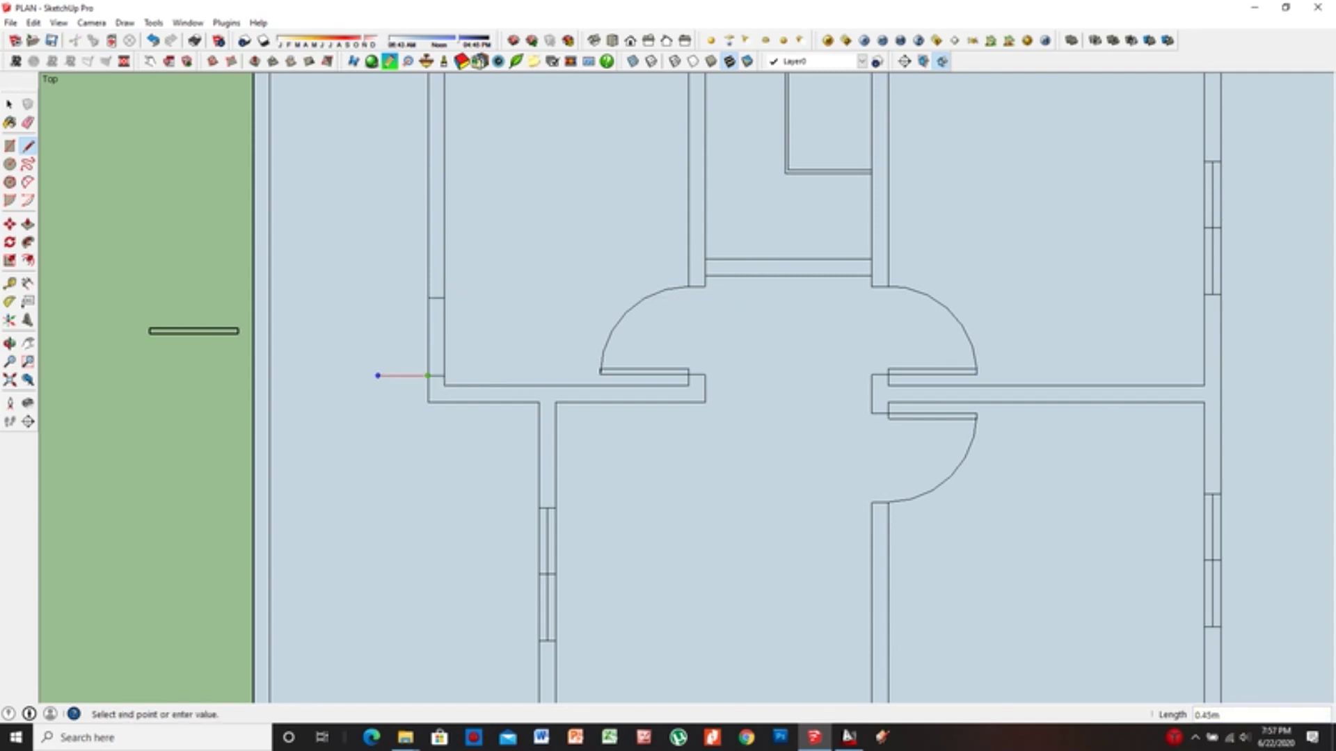
pyautogui.click(350, 376)
# Draw a wall line from the corner across to the left wall
pyautogui.press('c')
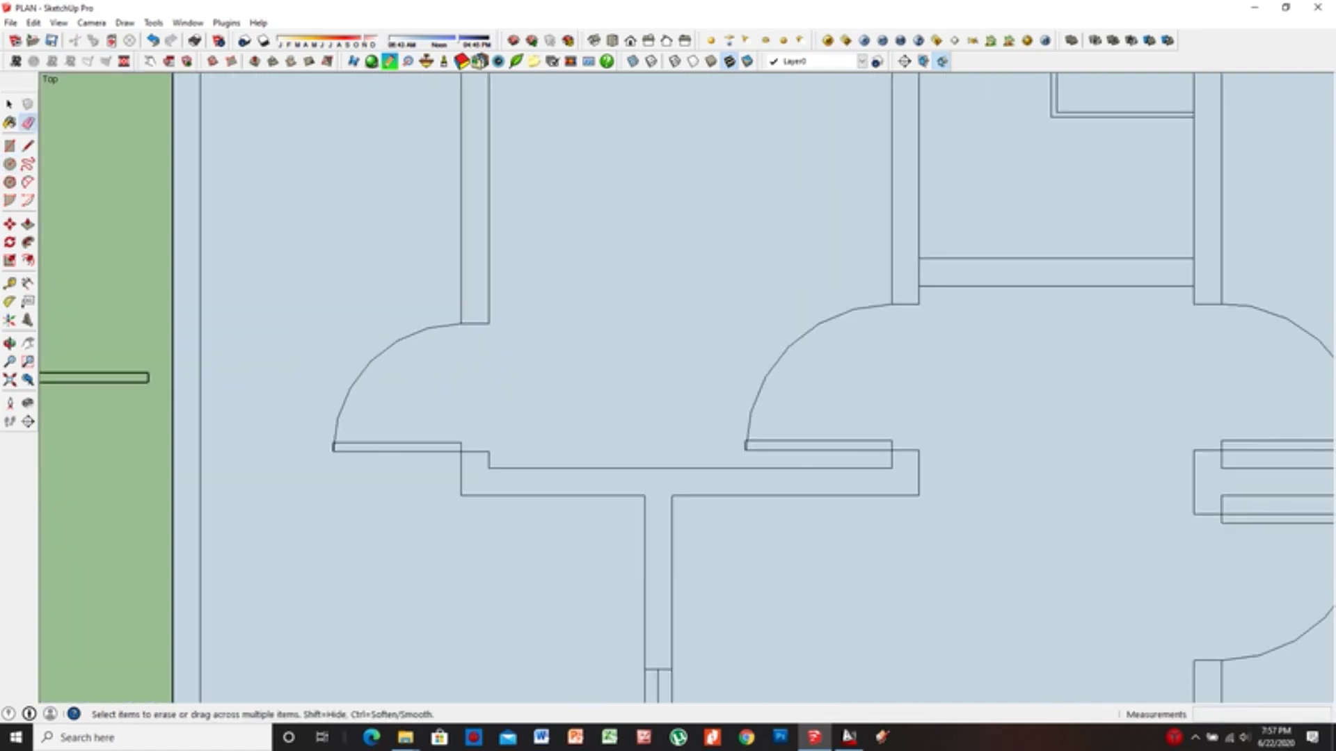
pyautogui.press('r')
pyautogui.click(459, 495)
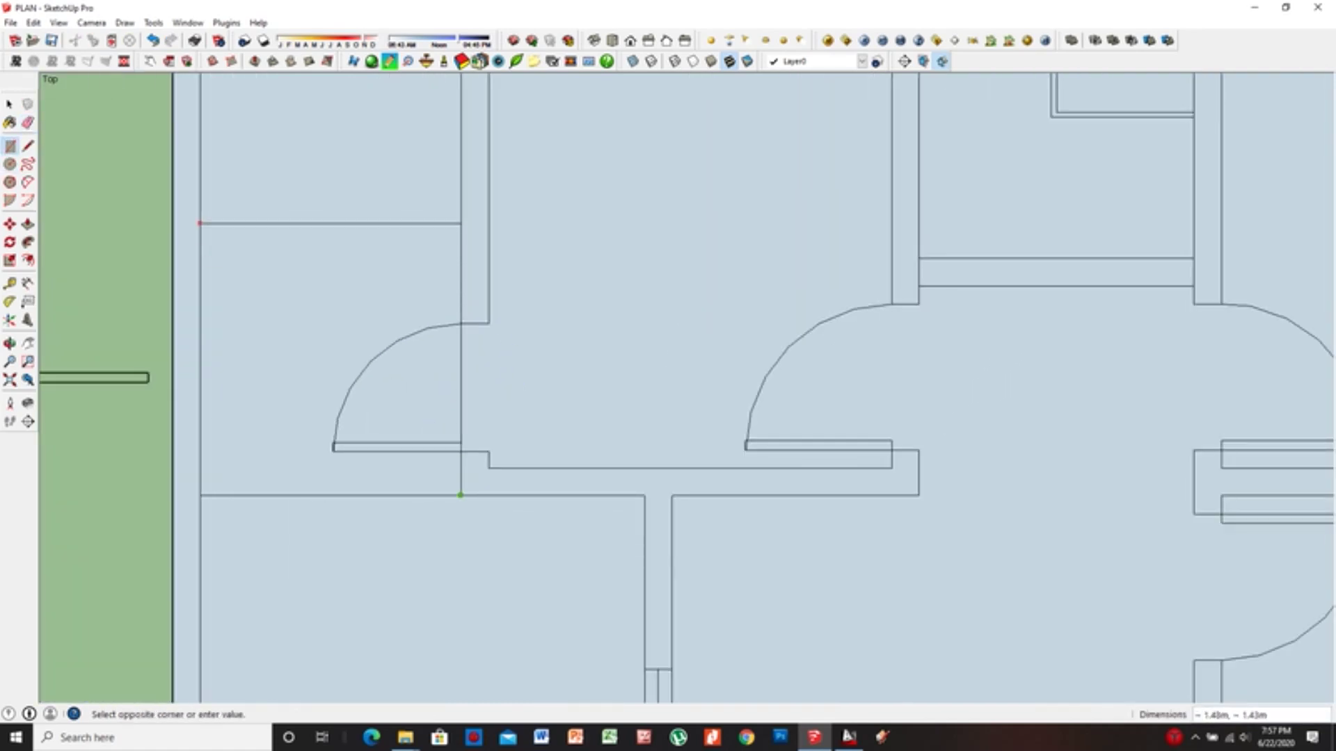
pyautogui.press('l')
pyautogui.scroll(-5, 379, 277)
pyautogui.scroll(5, 501, 266)
pyautogui.scroll(3, 507, 337)
pyautogui.click(428, 299)
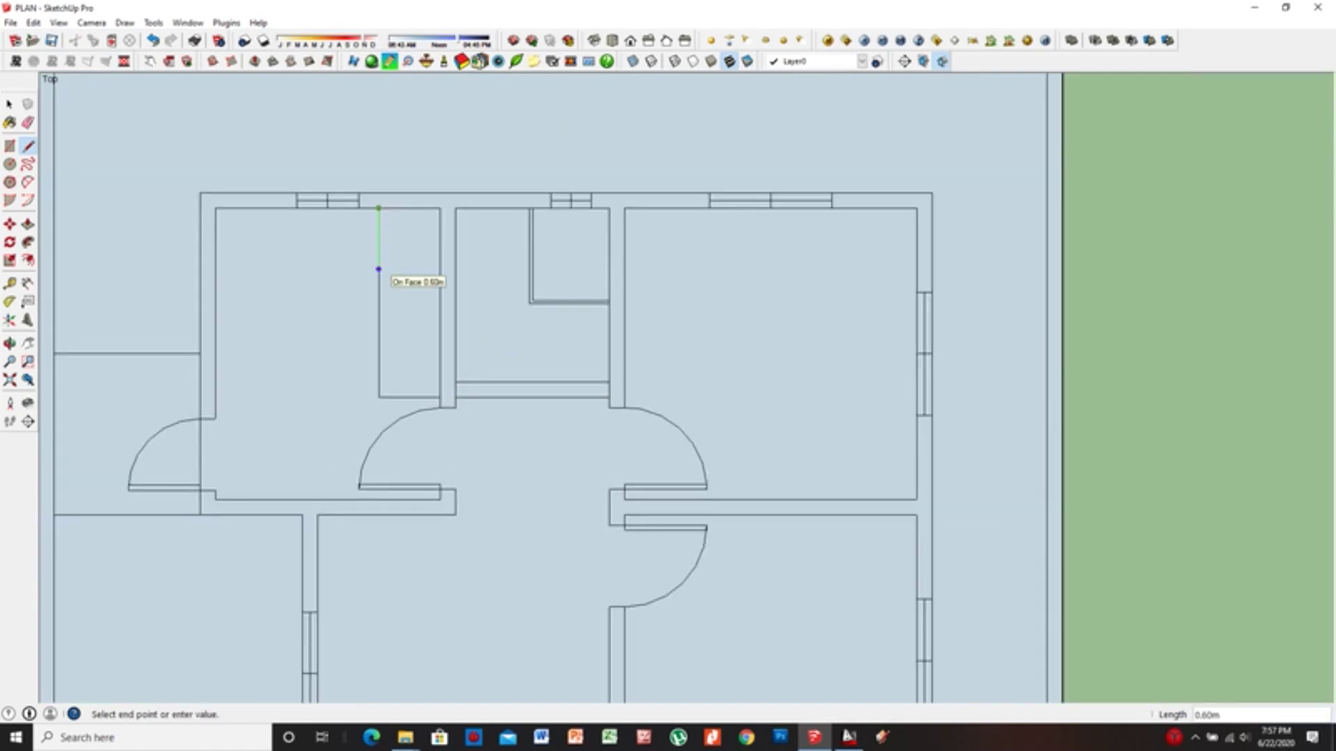
pyautogui.click(379, 269)
pyautogui.click(215, 269)
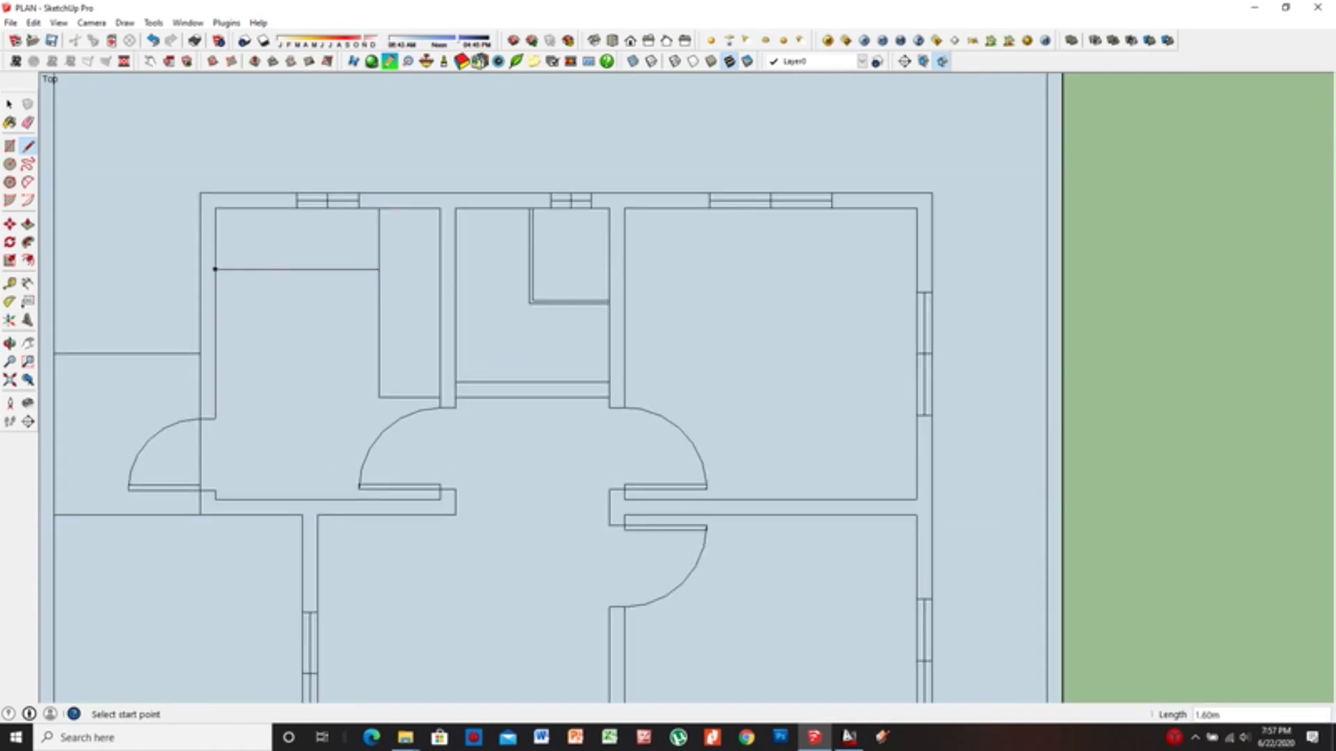
# Draw a 0.3-unit line on the upper-left room's left wall for a window
pyautogui.press('e')
pyautogui.scroll(-2, 525, 217)
pyautogui.scroll(-1, 525, 217)
pyautogui.scroll(-2, 526, 217)
pyautogui.scroll(3, 385, 261)
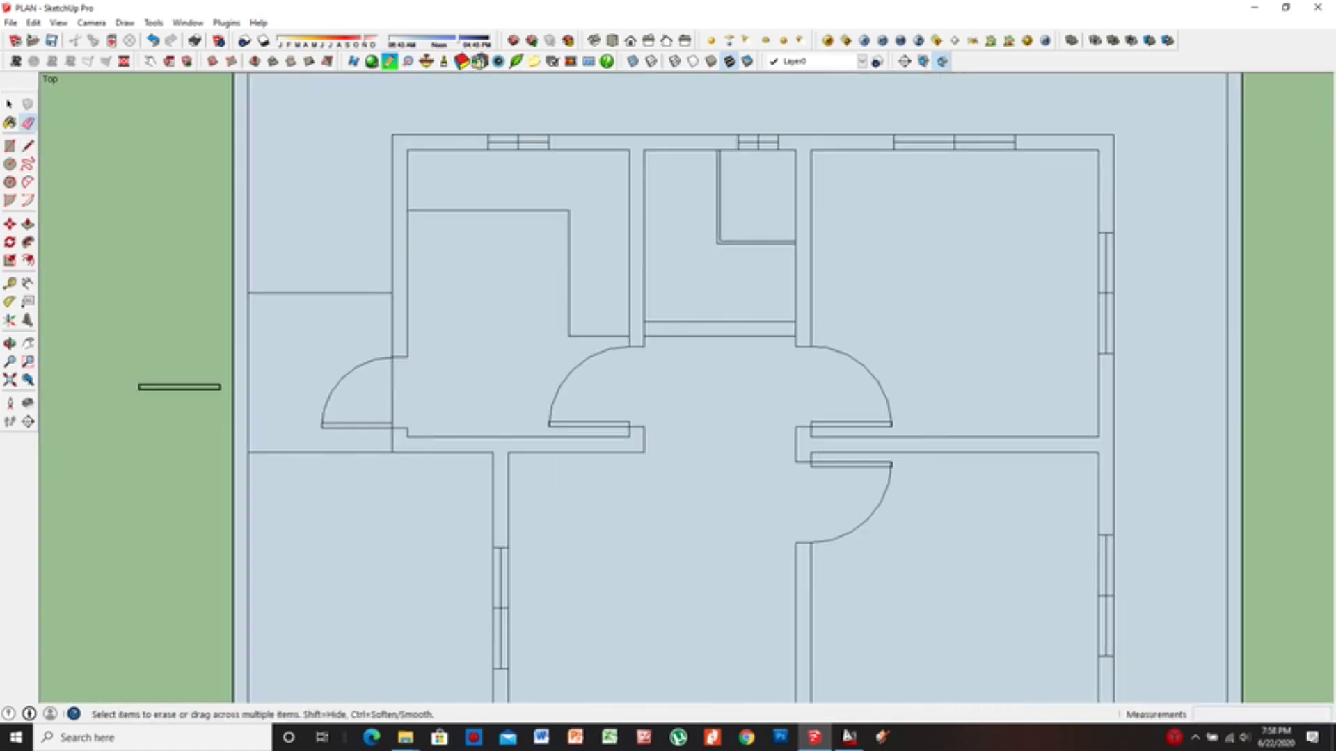
pyautogui.press('l')
pyautogui.click(407, 283)
pyautogui.write('.3')
pyautogui.press('Return')
# Draw the short door line at the central wall
pyautogui.scroll(2, 391, 313)
pyautogui.click(388, 209)
pyautogui.press('Escape')
pyautogui.scroll(-3, 388, 209)
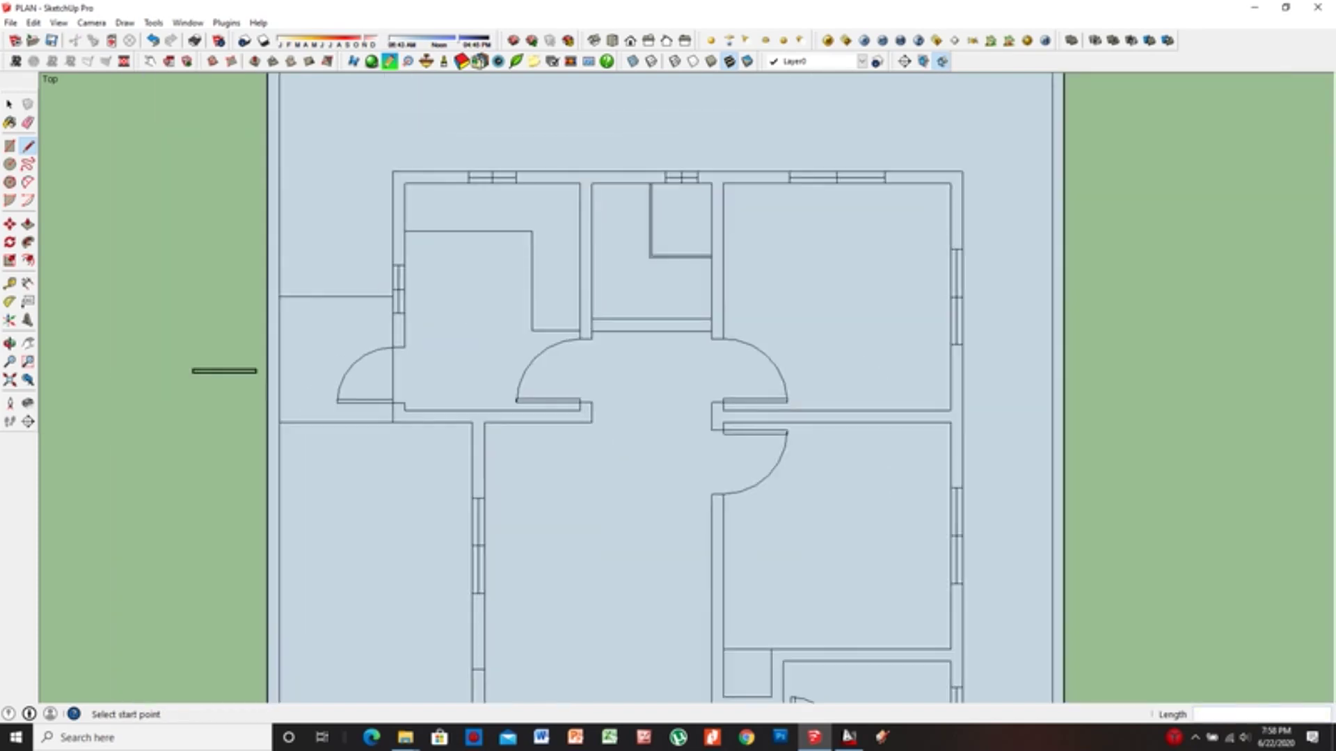
pyautogui.scroll(5, 571, 297)
pyautogui.click(570, 298)
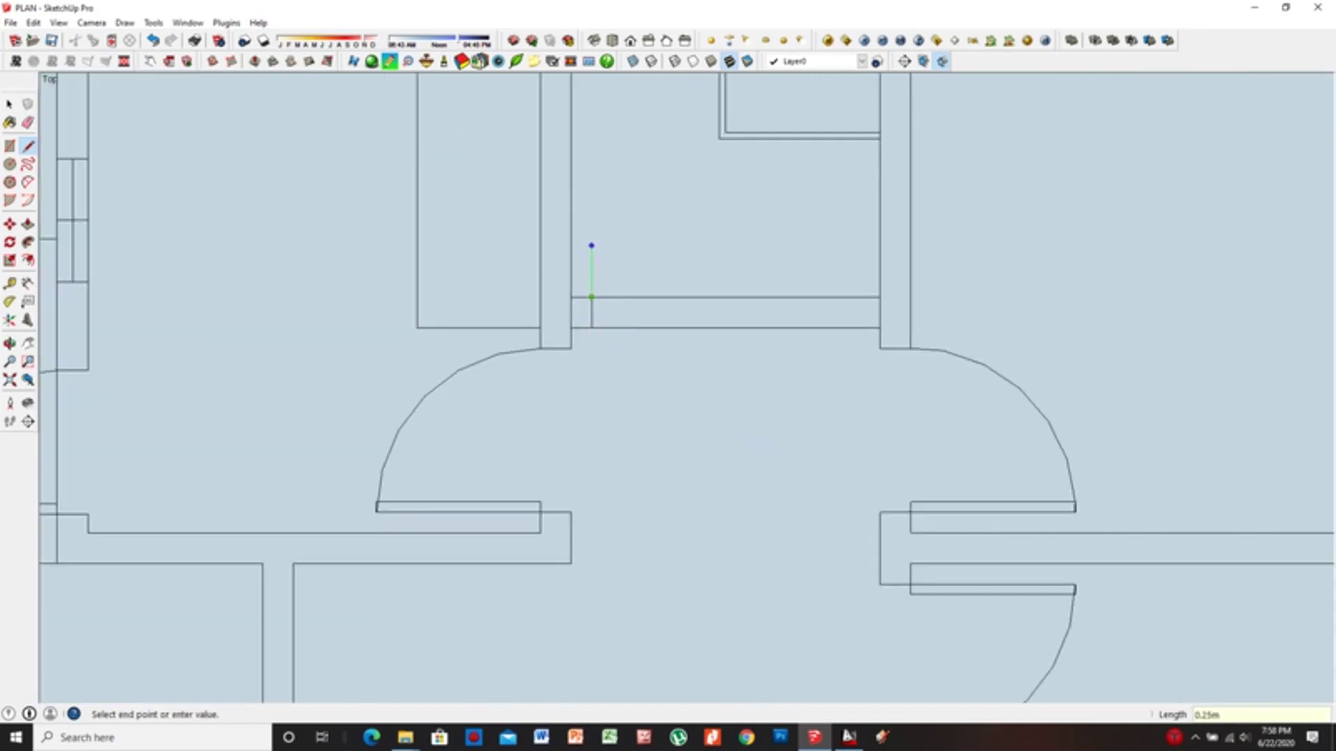
pyautogui.press('Return')
pyautogui.press('Return')
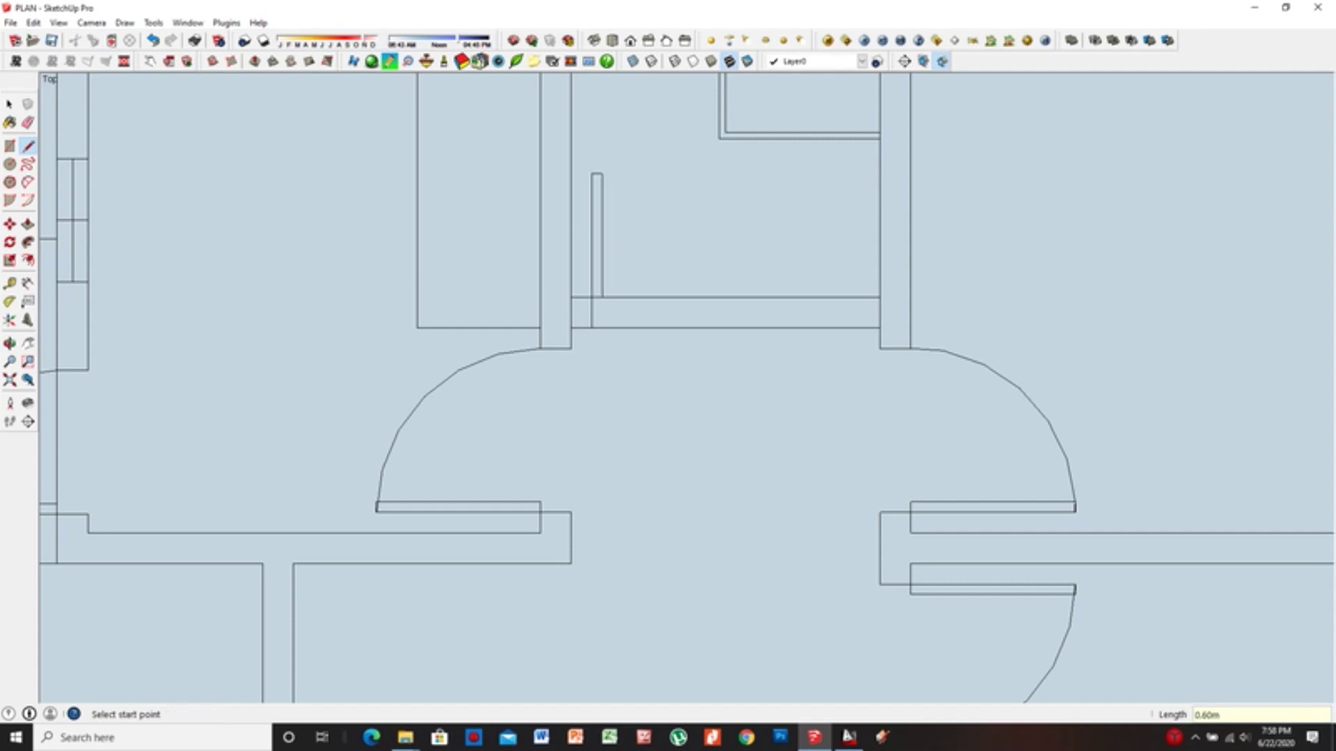
pyautogui.click(602, 299)
# Erase the stray circle arc lying over the wall
pyautogui.press('e')
pyautogui.scroll(2, 641, 218)
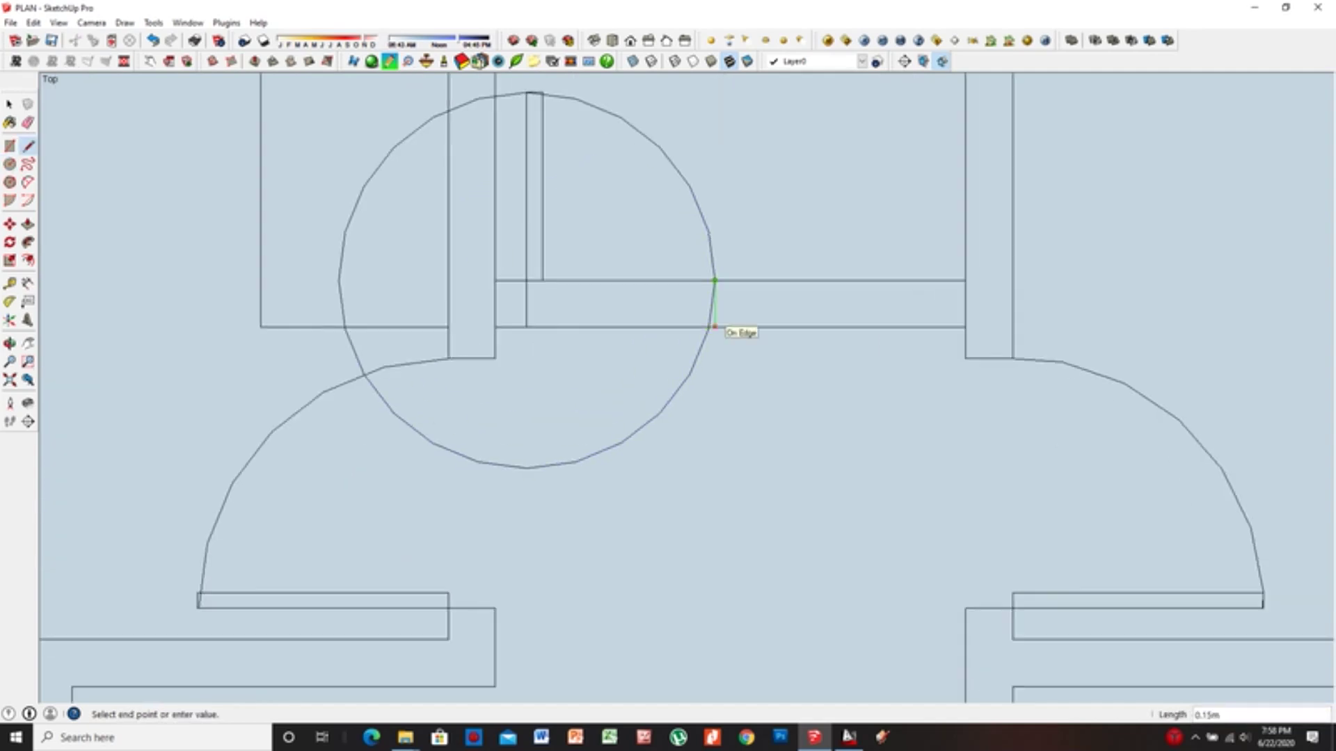
pyautogui.click(703, 341)
pyautogui.scroll(-3, 520, 341)
pyautogui.scroll(-1, 520, 341)
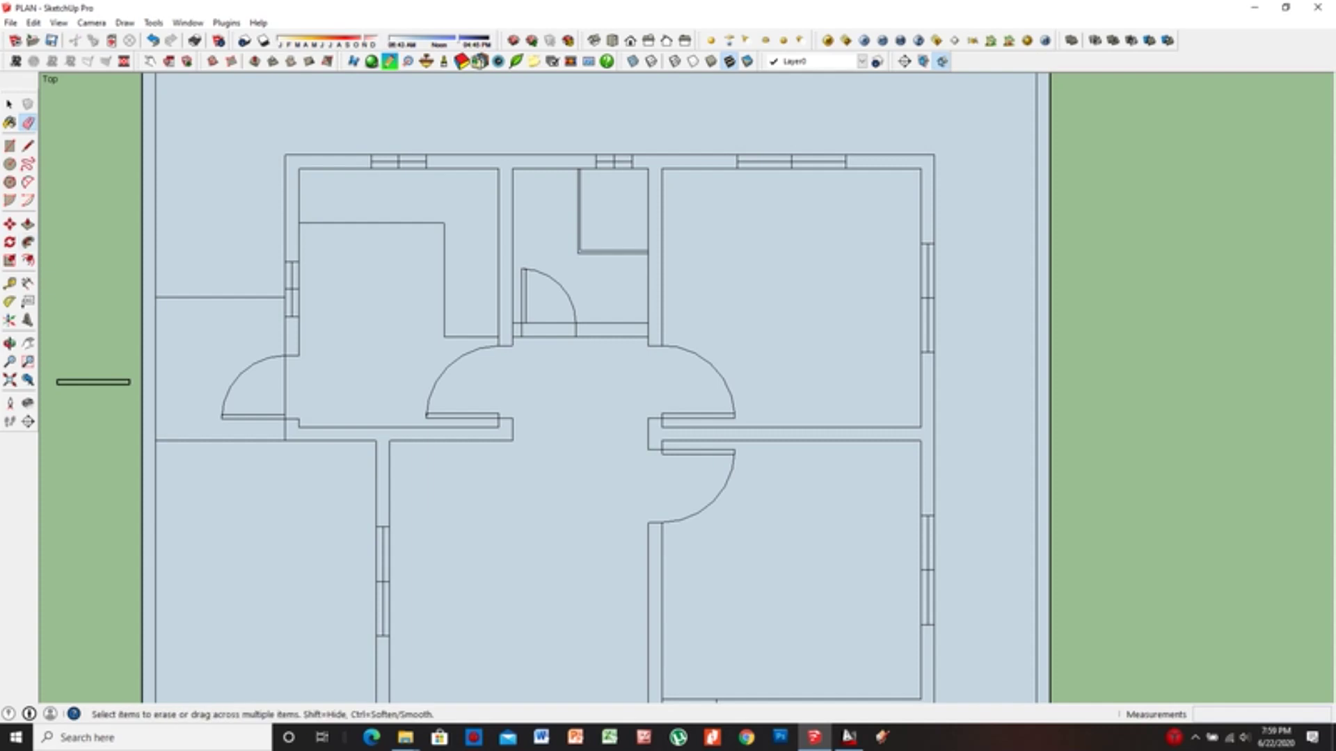
pyautogui.press('b')
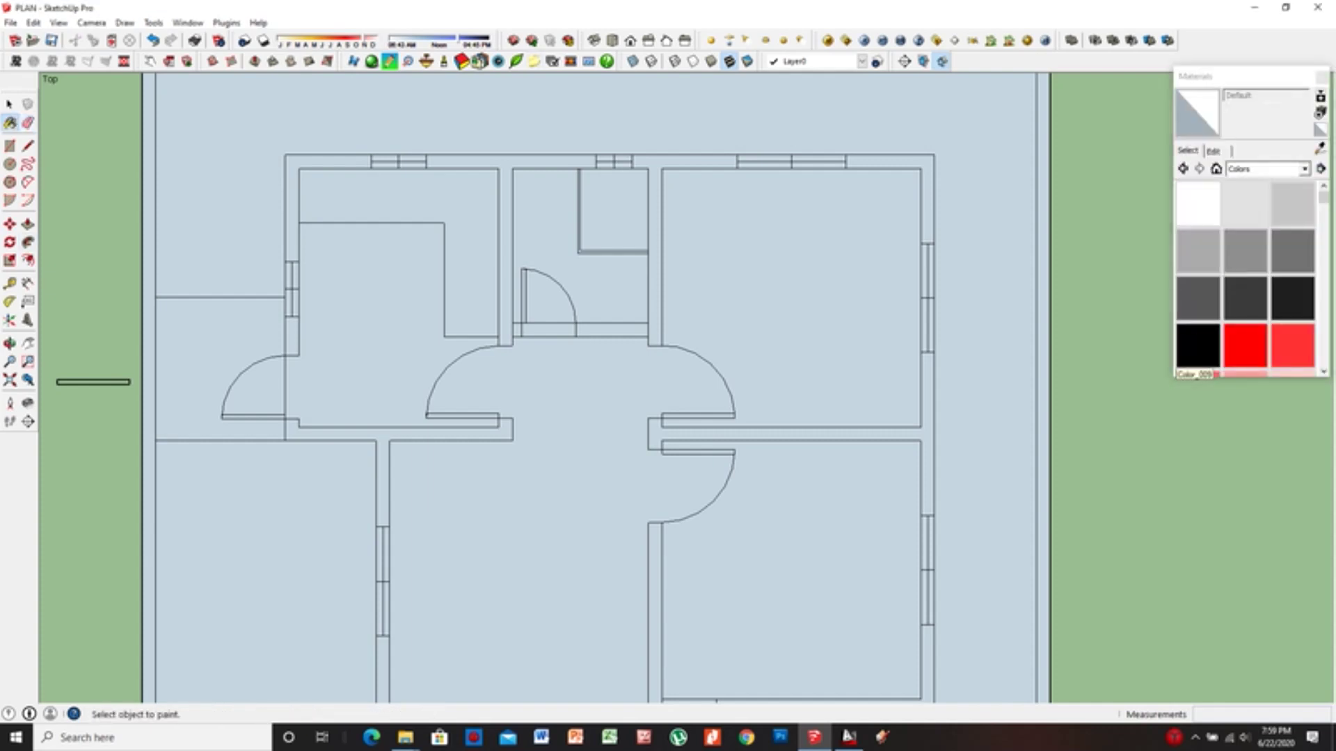
# Paint all the wall faces black with Color_009
pyautogui.click(1198, 345)
pyautogui.click(654, 243)
pyautogui.click(292, 209)
pyautogui.scroll(-2, 668, 348)
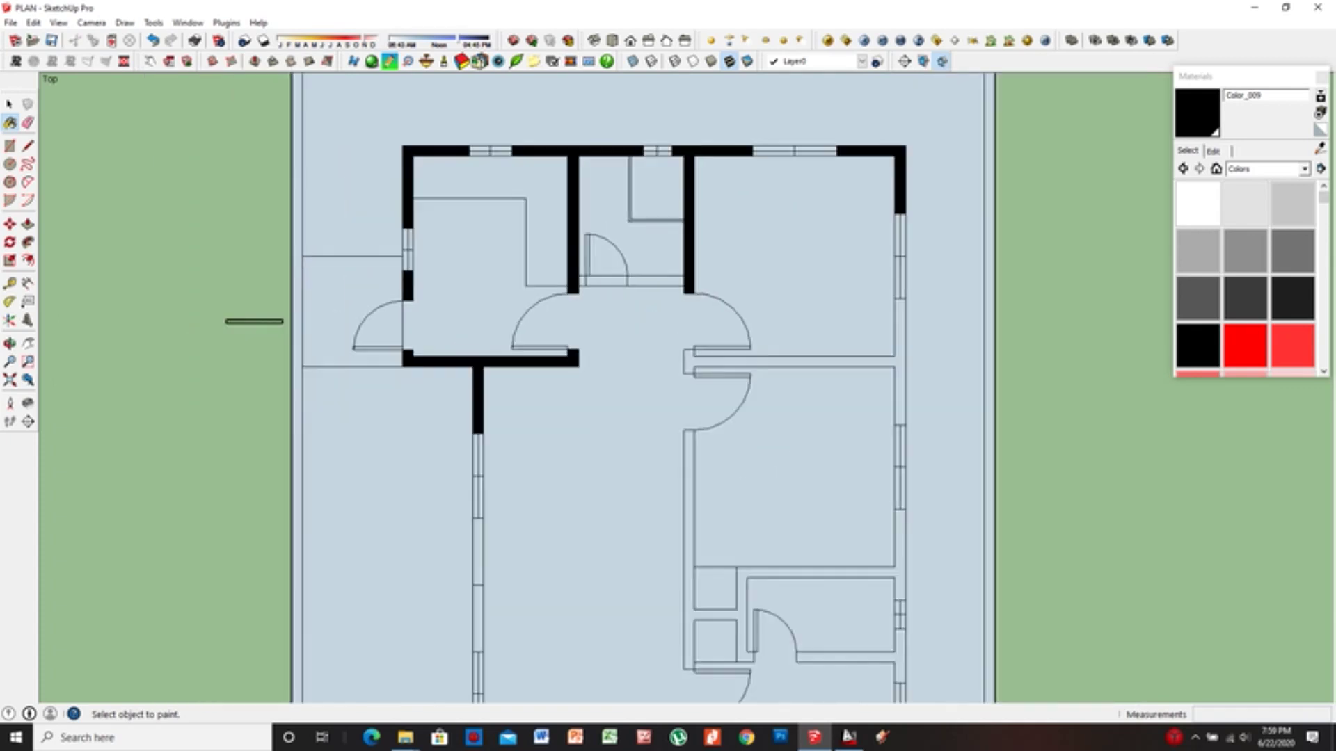
pyautogui.keyDown('shift'); pyautogui.moveTo(668, 557); pyautogui.dragTo(599, 264, button='middle'); pyautogui.keyUp('shift')
pyautogui.click(768, 453)
pyautogui.click(665, 546)
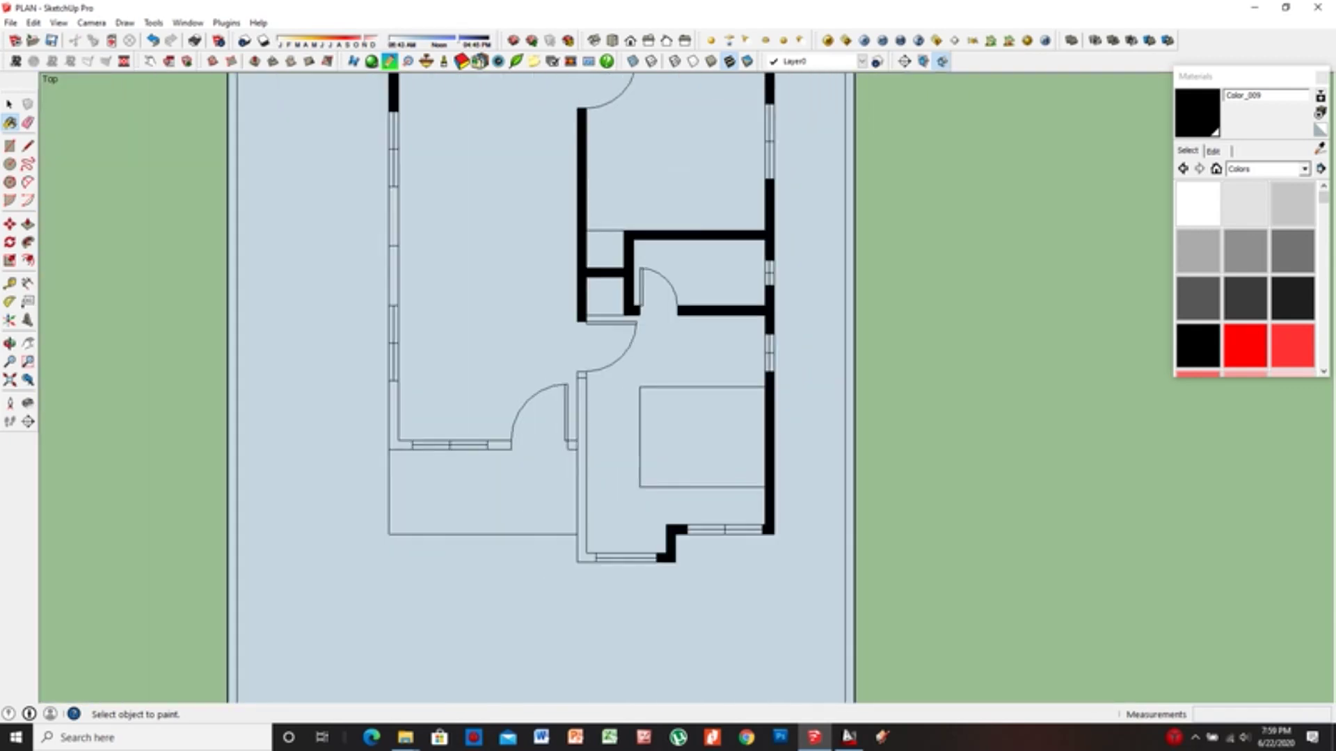
pyautogui.scroll(2, 581, 455)
pyautogui.click(459, 443)
pyautogui.click(572, 443)
pyautogui.scroll(-1, 577, 445)
pyautogui.scroll(-3, 578, 445)
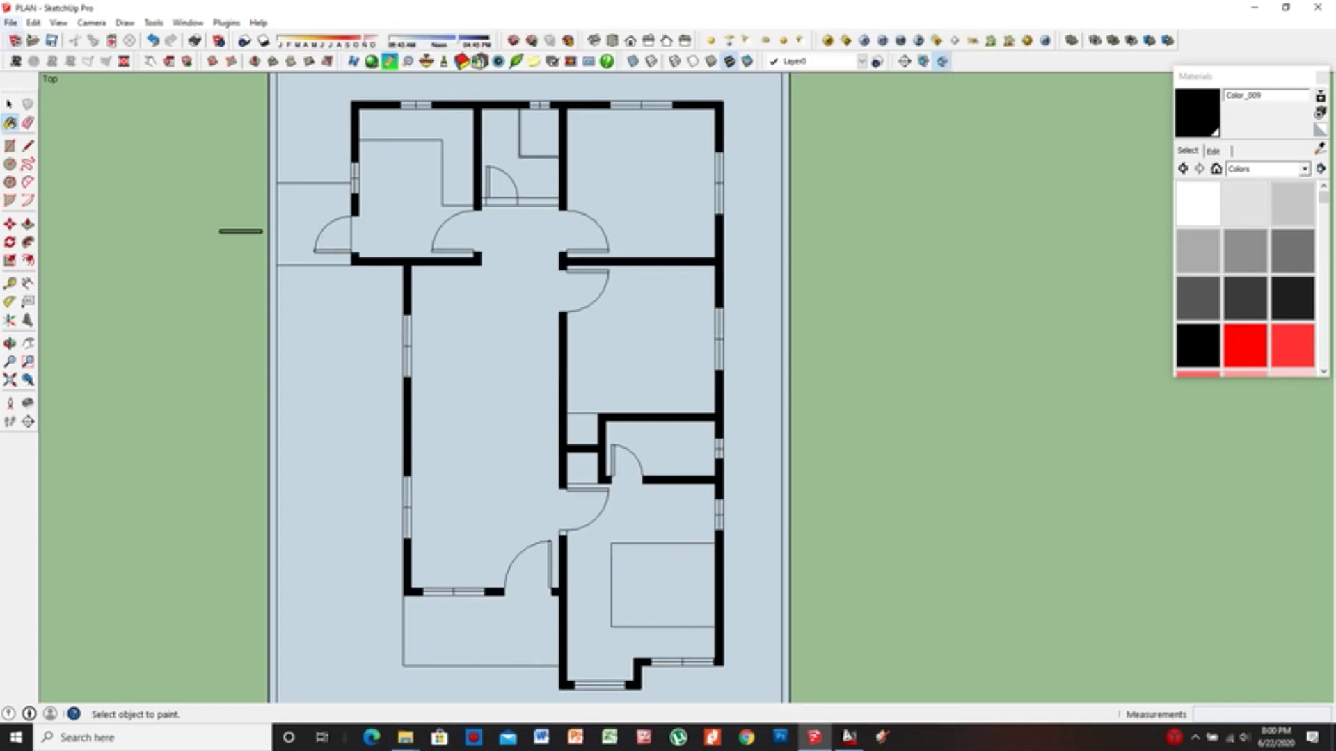
# Import the bed model and place it in the lower-right room
pyautogui.click(11, 22)
pyautogui.click(38, 221)
pyautogui.scroll(-3, 640, 459)
pyautogui.click(640, 459)
pyautogui.scroll(5, 640, 459)
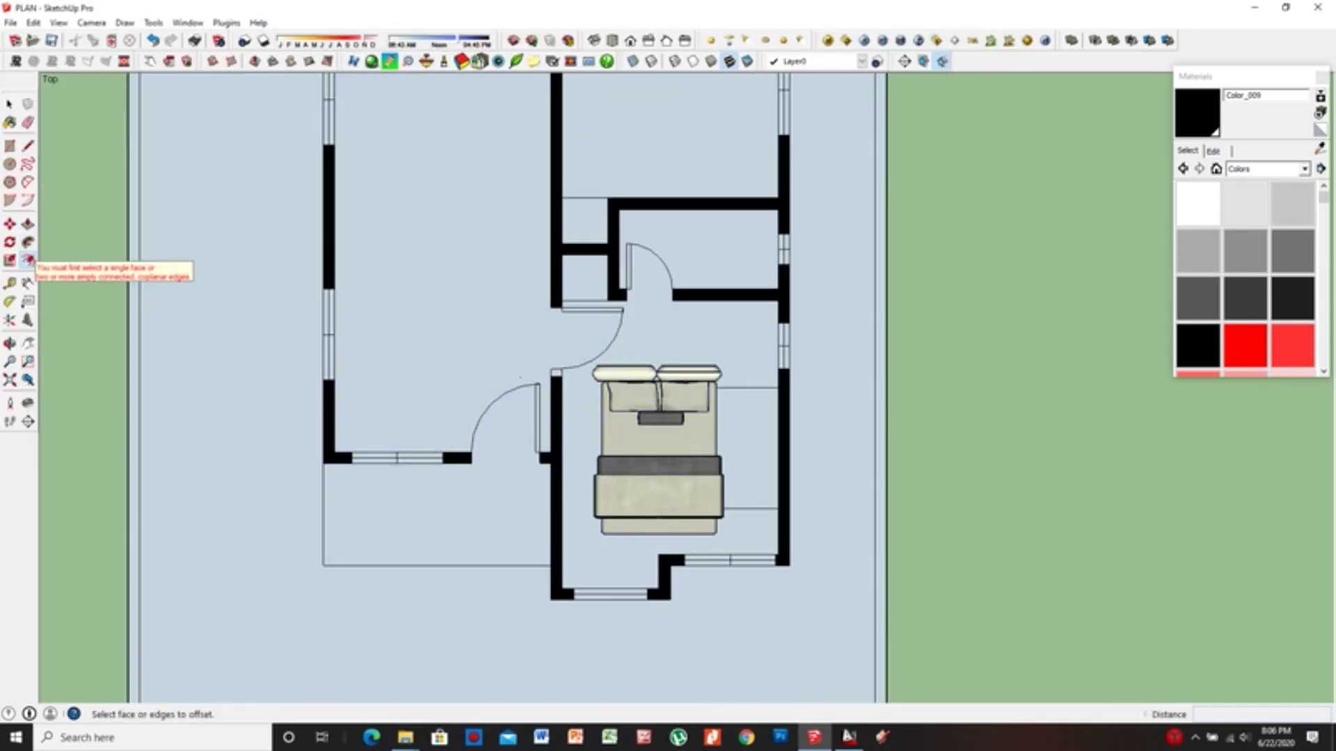
# Rotate the bed 90° and move it against the bedroom's right wall
pyautogui.click(10, 242)
pyautogui.moveTo(583, 440); pyautogui.dragTo(371, 439)
pyautogui.click(583, 313)
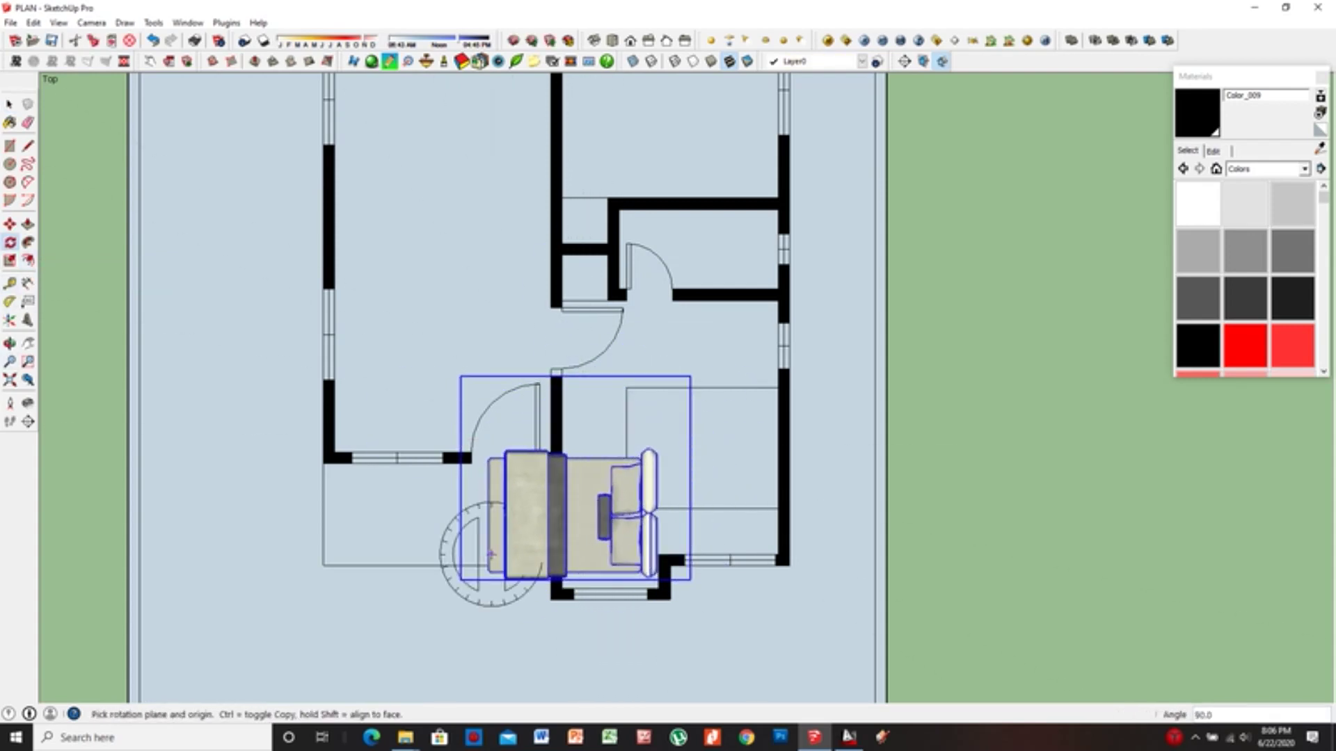
pyautogui.press('m')
pyautogui.scroll(2, 367, 602)
pyautogui.click(367, 602)
pyautogui.click(543, 510)
pyautogui.press('space')
pyautogui.click(651, 443)
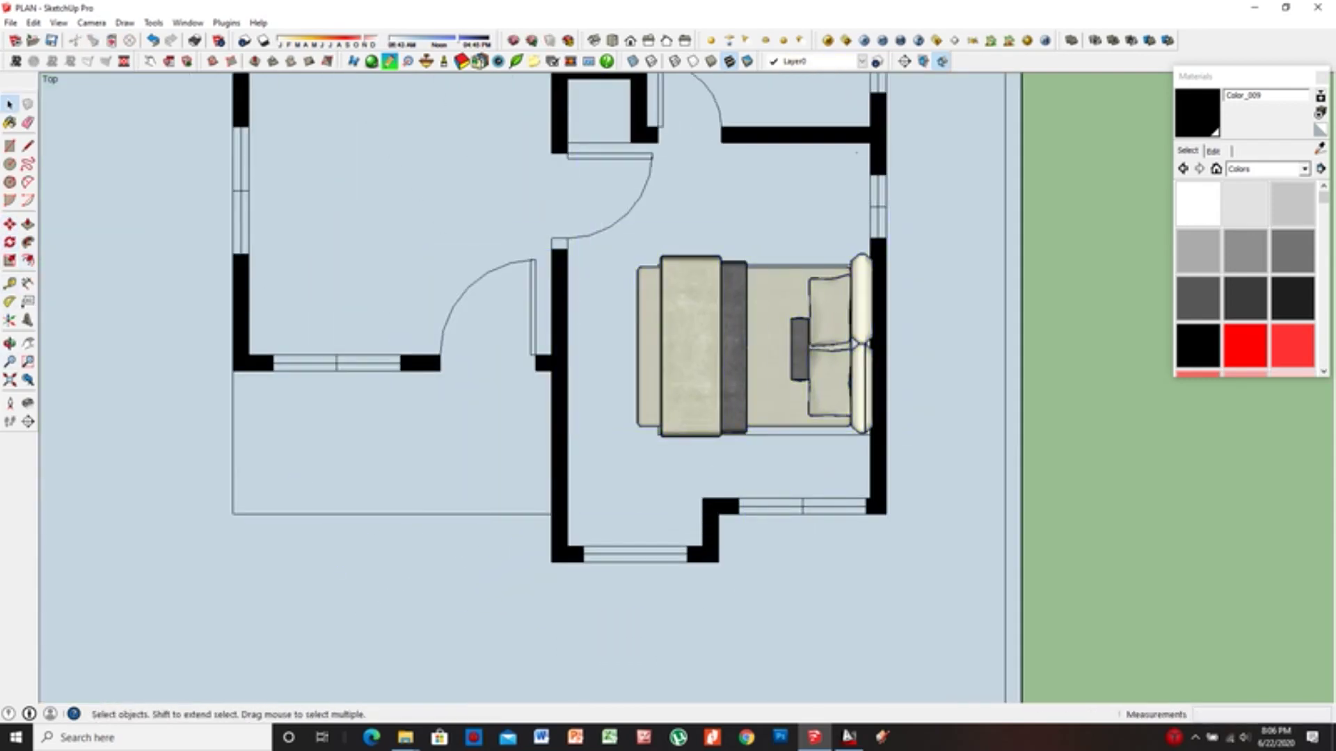
# Ctrl-copy the bed into the bedroom above
pyautogui.scroll(-2, 651, 443)
pyautogui.scroll(-1, 534, 386)
pyautogui.scroll(-1, 473, 588)
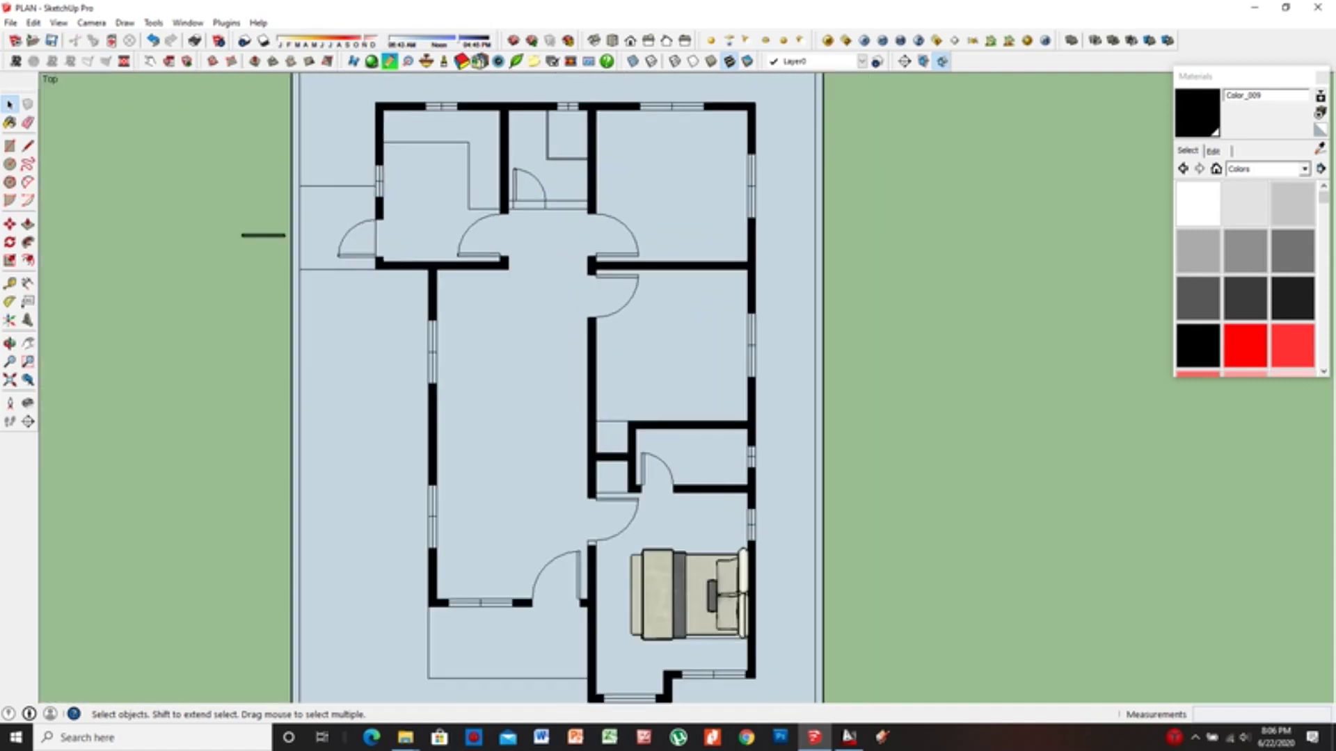
pyautogui.scroll(-1, 474, 588)
pyautogui.scroll(-1, 473, 588)
pyautogui.scroll(2, 601, 557)
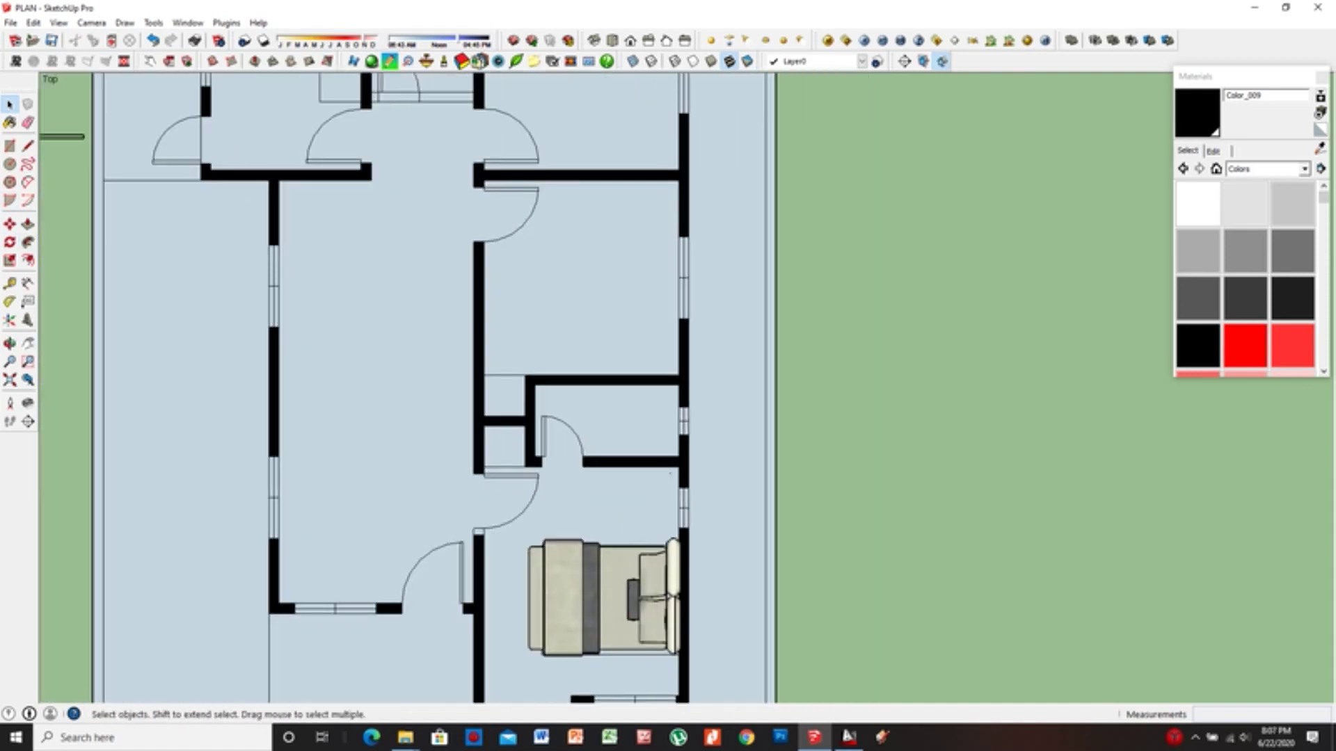
pyautogui.click(605, 598)
pyautogui.press('m')
pyautogui.click(502, 655)
pyautogui.press('ctrl')
pyautogui.click(306, 359)
pyautogui.click(393, 359)
# Paste another bed against the top-right room's right wall, then open the component import browser
pyautogui.scroll(3, 799, 388)
pyautogui.scroll(2, 620, 387)
pyautogui.scroll(-5, 735, 429)
pyautogui.click(735, 429)
pyautogui.press('ctrl')
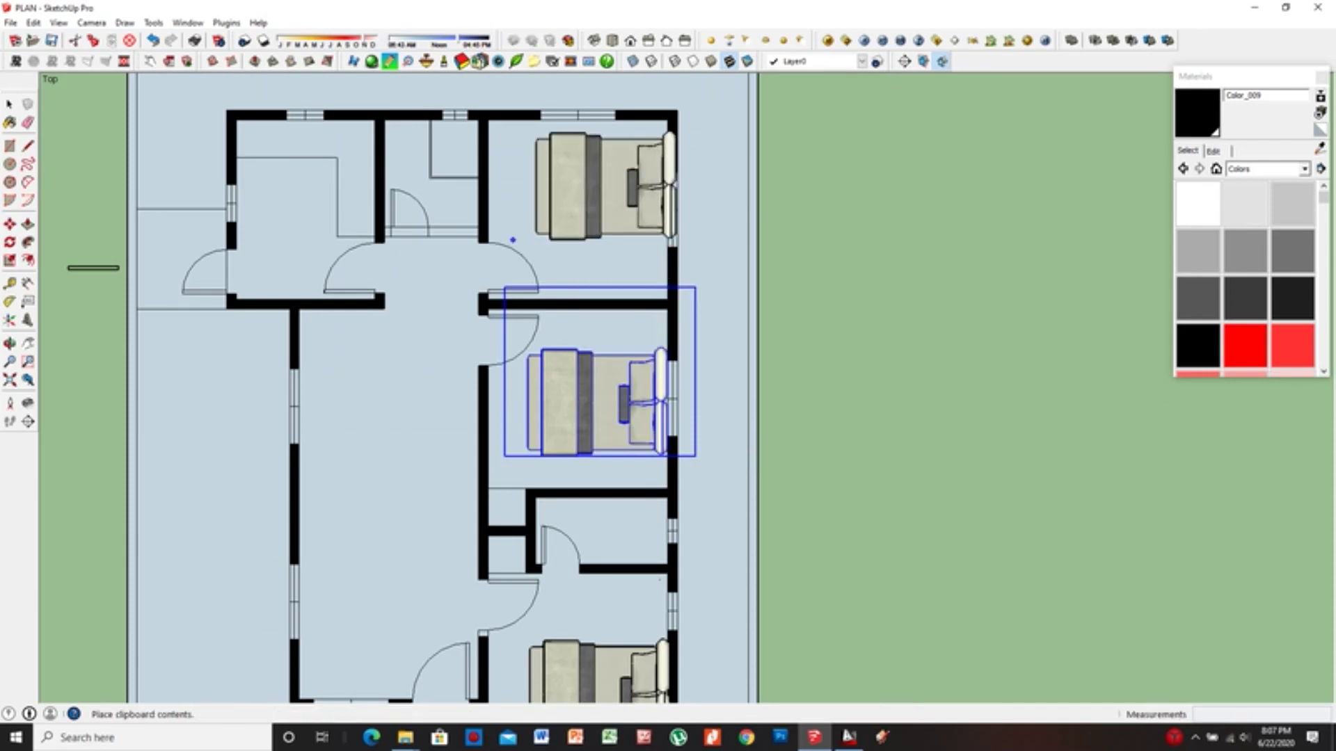
pyautogui.scroll(-2, 580, 479)
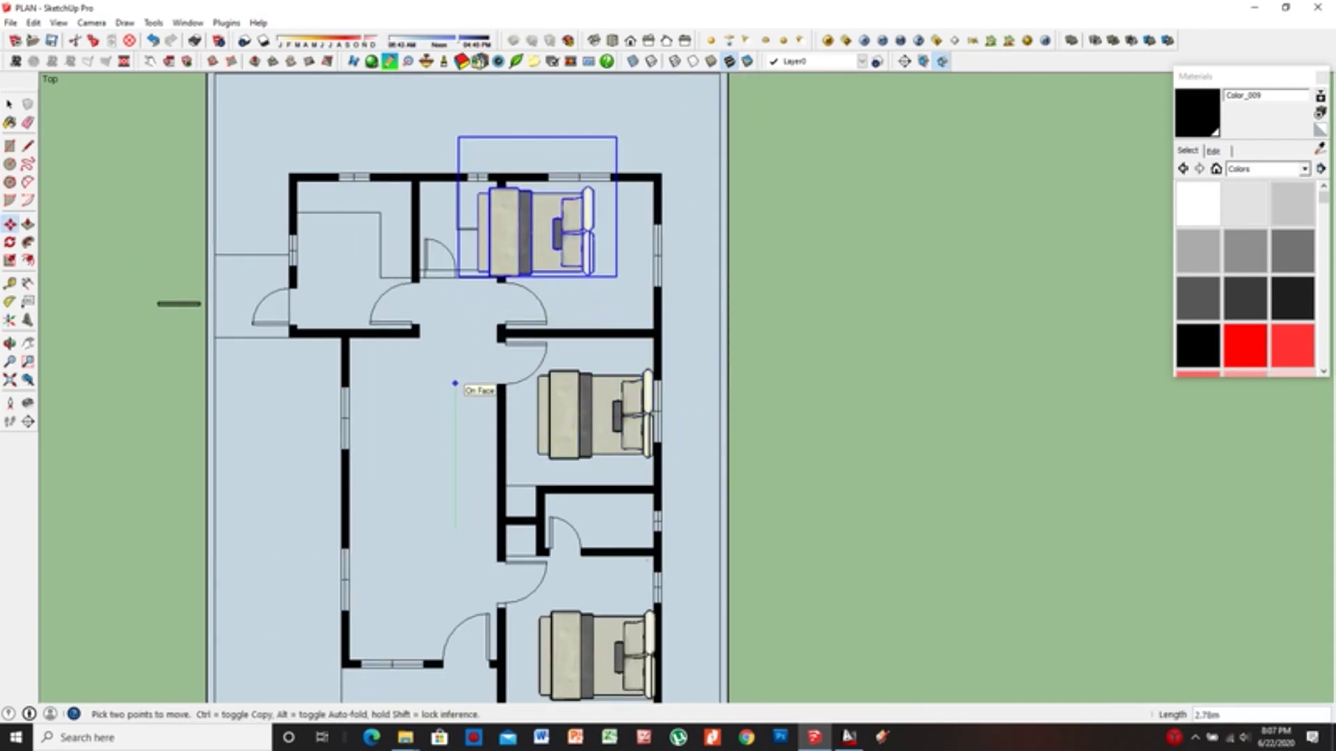
pyautogui.click(452, 397)
pyautogui.scroll(-1, 445, 363)
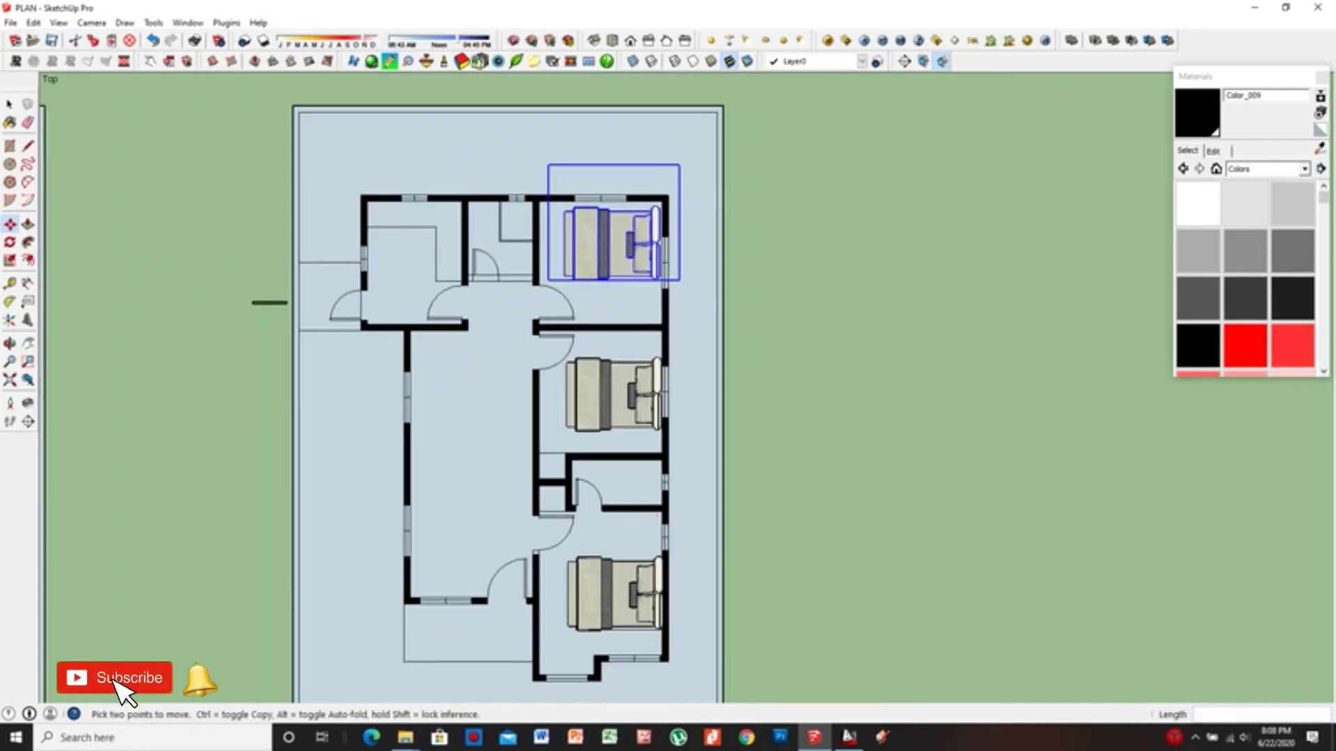
pyautogui.hotkey('ctrl', 'o')
pyautogui.scroll(-3, 640, 358)
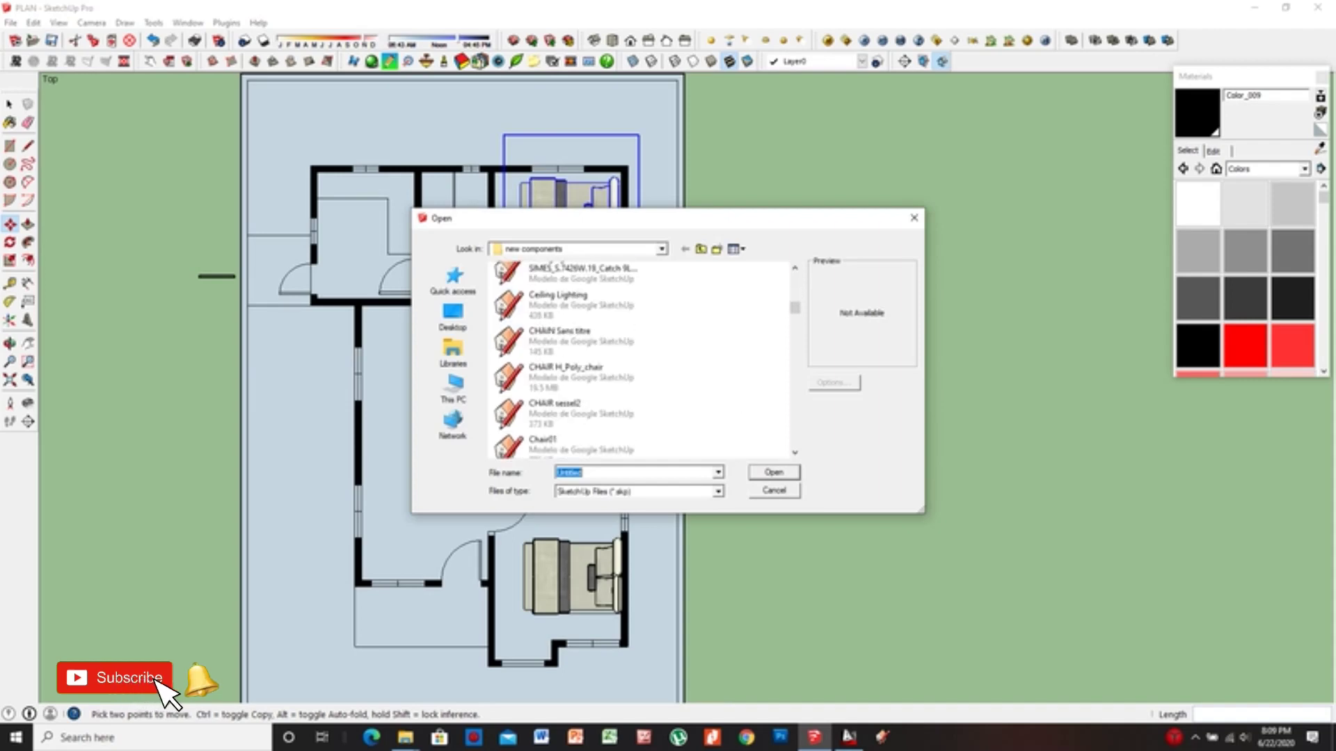
# Import DINING TABLE 1 and place it in the central room
pyautogui.click(557, 379)
pyautogui.scroll(-3, 640, 359)
pyautogui.click(556, 376)
pyautogui.press('Return')
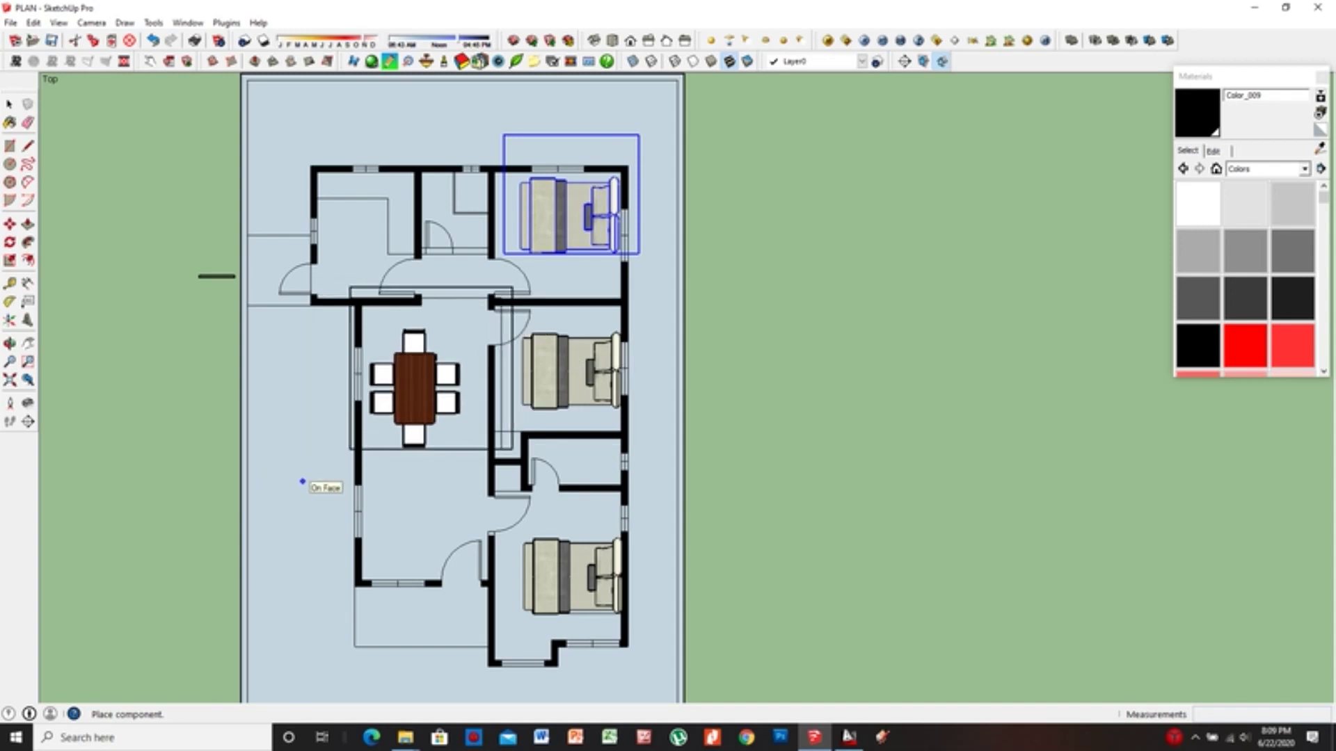
pyautogui.click(302, 481)
# Start a line at the dining table's corner
pyautogui.scroll(2, 390, 463)
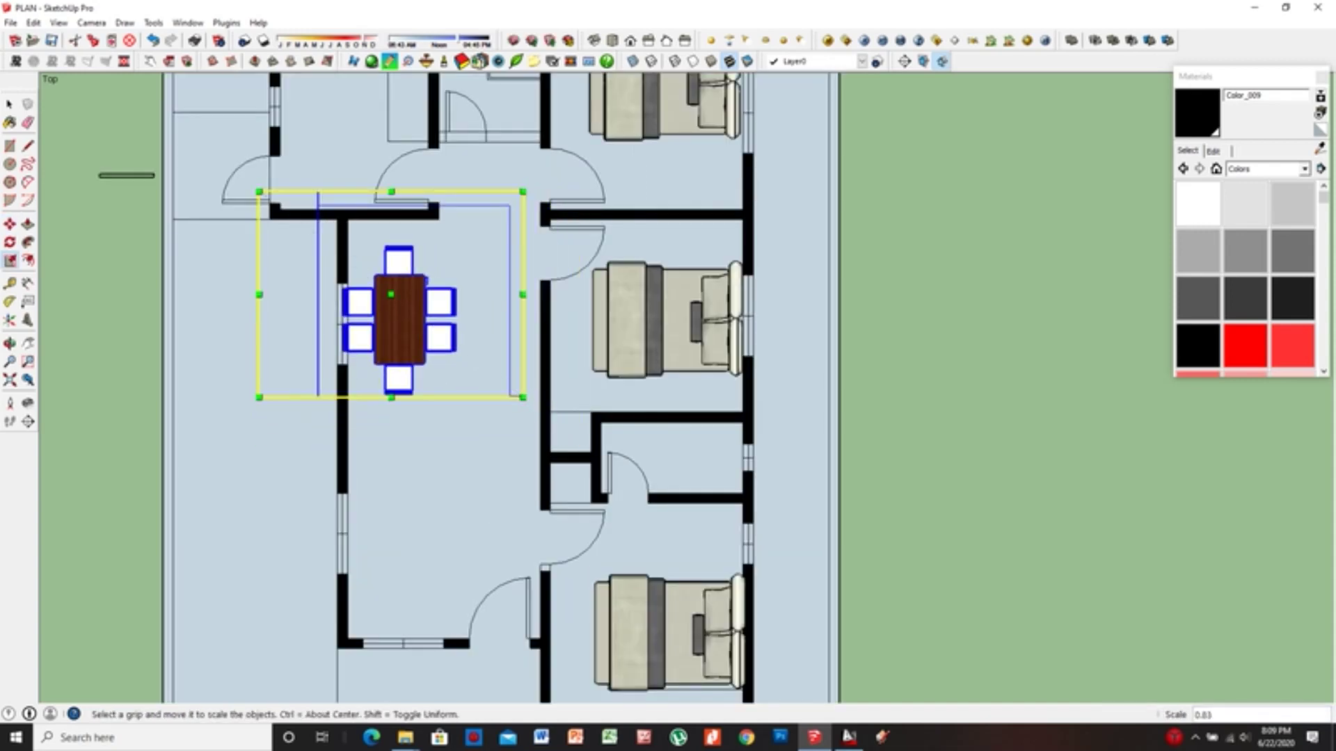
pyautogui.scroll(2, 359, 408)
pyautogui.press('l')
pyautogui.click(420, 207)
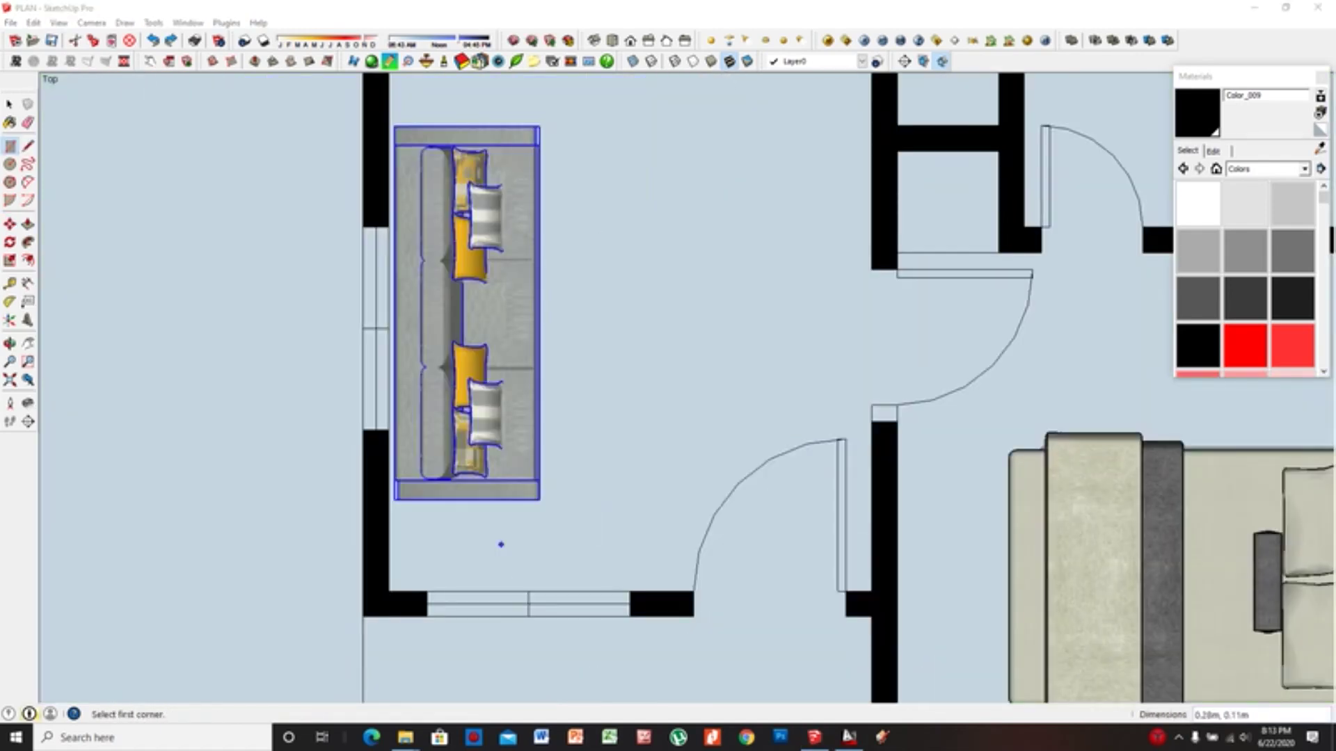
# Draw a 4×4 square below the sofa and paint it Wood_Bamboo_Medium
pyautogui.click(399, 516)
pyautogui.write('4,4')
pyautogui.press('Return')
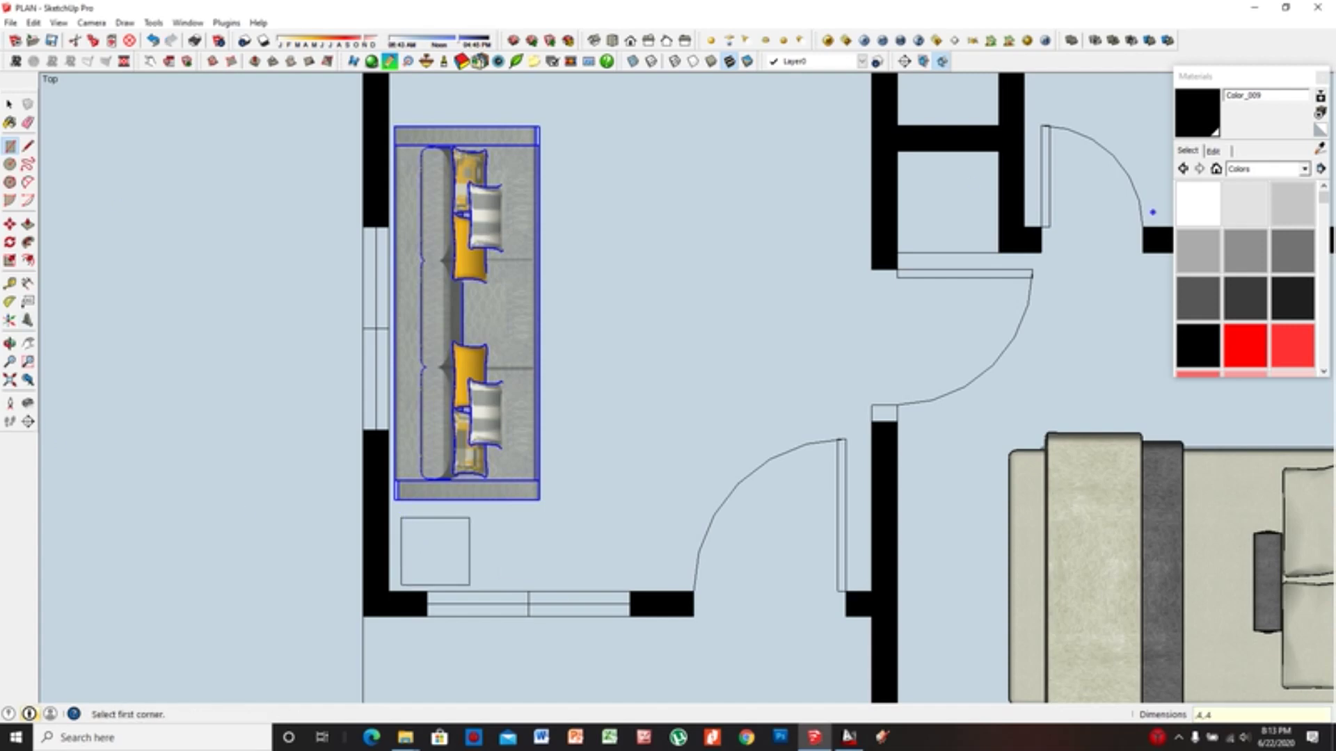
pyautogui.click(1304, 168)
pyautogui.click(1273, 307)
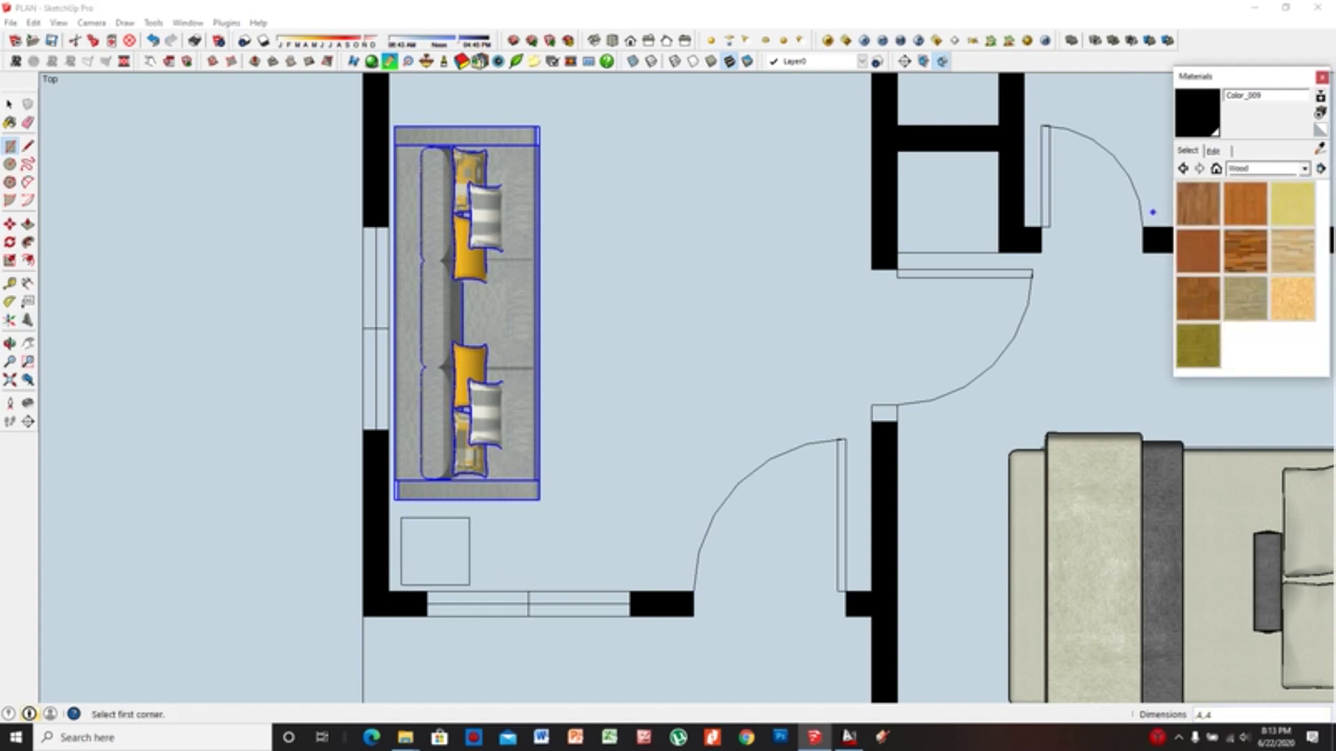
pyautogui.click(1242, 251)
pyautogui.click(435, 551)
pyautogui.click(1246, 203)
pyautogui.click(435, 551)
# Move the dining table set 0.23 m
pyautogui.scroll(-2, 511, 478)
pyautogui.scroll(-1, 510, 478)
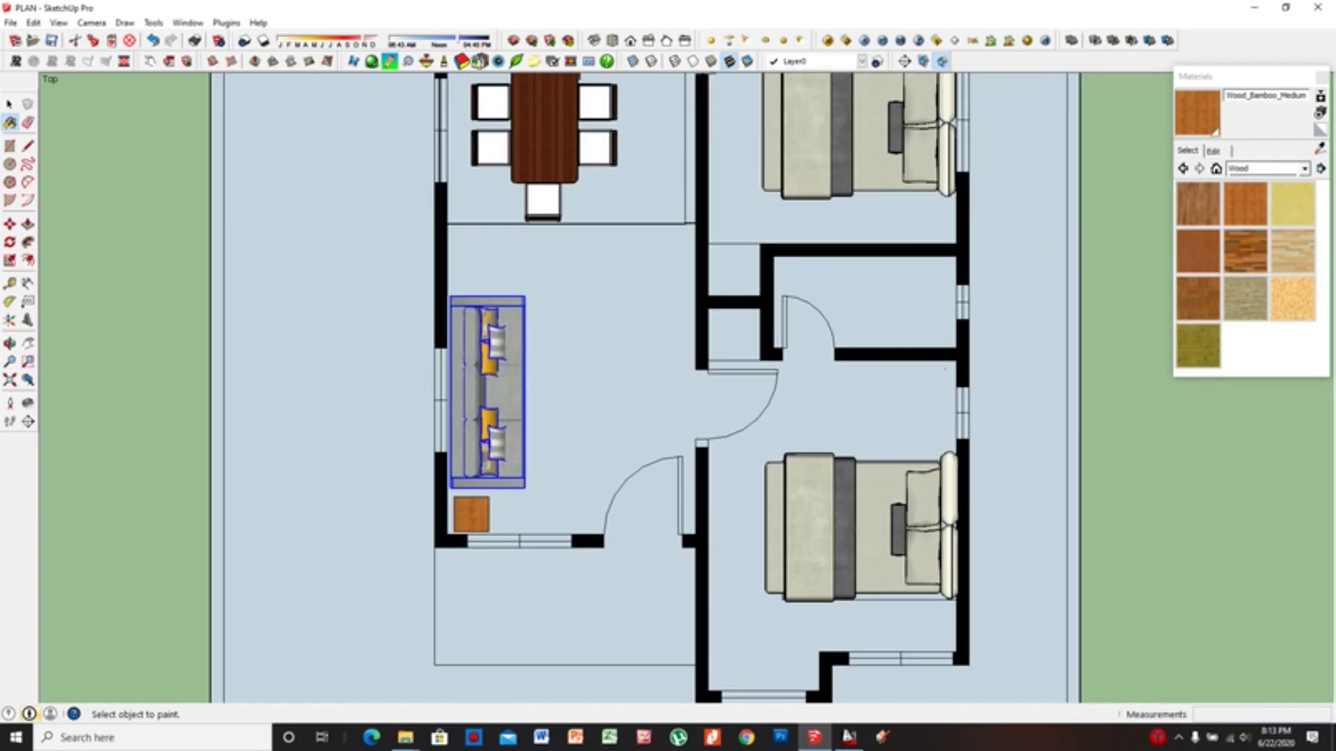
pyautogui.scroll(-2, 398, 390)
pyautogui.scroll(-1, 398, 390)
pyautogui.press('space')
pyautogui.click(492, 187)
pyautogui.press('m')
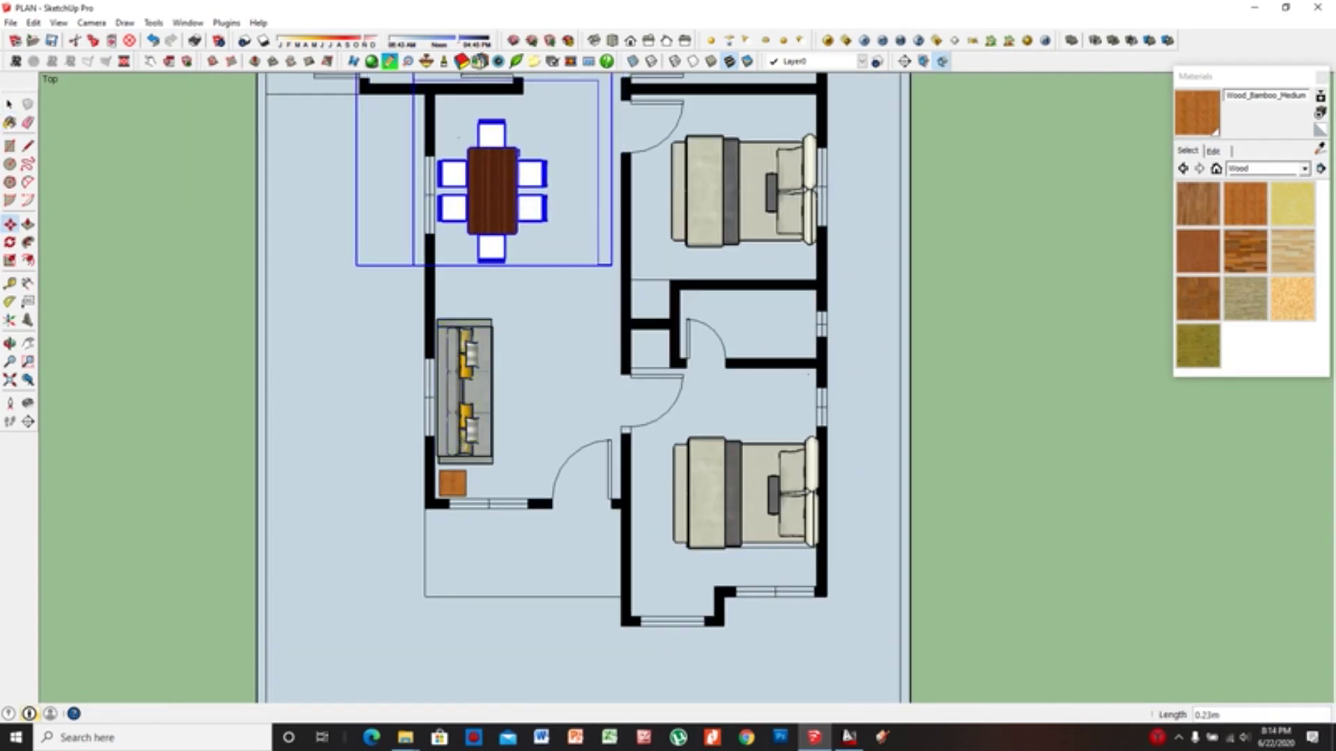
# Draw a 5×8 coffee table rectangle beside the sofa and paint it wood
pyautogui.press('r')
pyautogui.scroll(2, 553, 398)
pyautogui.click(705, 396)
pyautogui.write(',8')
pyautogui.press('Return')
pyautogui.click(691, 405)
pyautogui.click(736, 471)
pyautogui.press('b')
pyautogui.click(715, 442)
pyautogui.scroll(-1, 715, 442)
pyautogui.scroll(2, 569, 357)
# Draw a 4×4 square above the sofa
pyautogui.press('r')
pyautogui.click(556, 355)
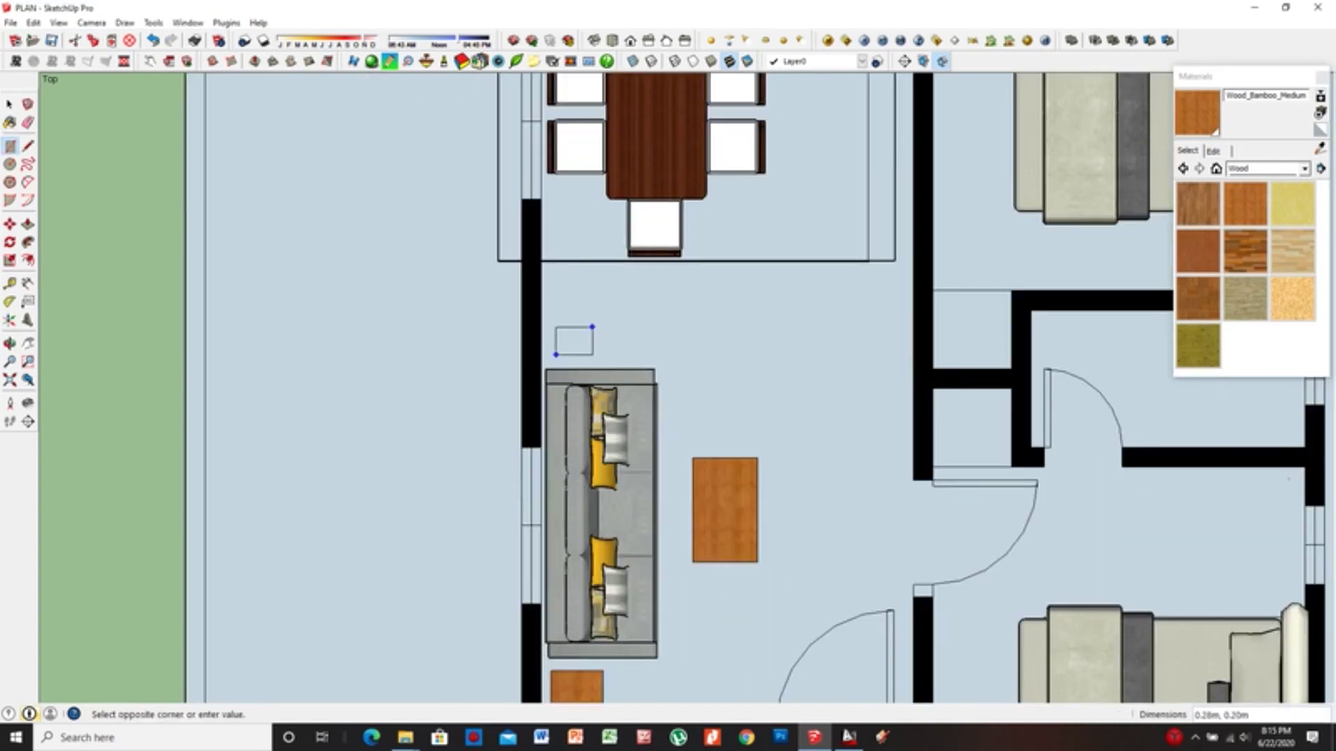
pyautogui.press('Return')
pyautogui.click(581, 328)
pyautogui.press('l')
pyautogui.scroll(-3, 696, 567)
pyautogui.scroll(3, 695, 567)
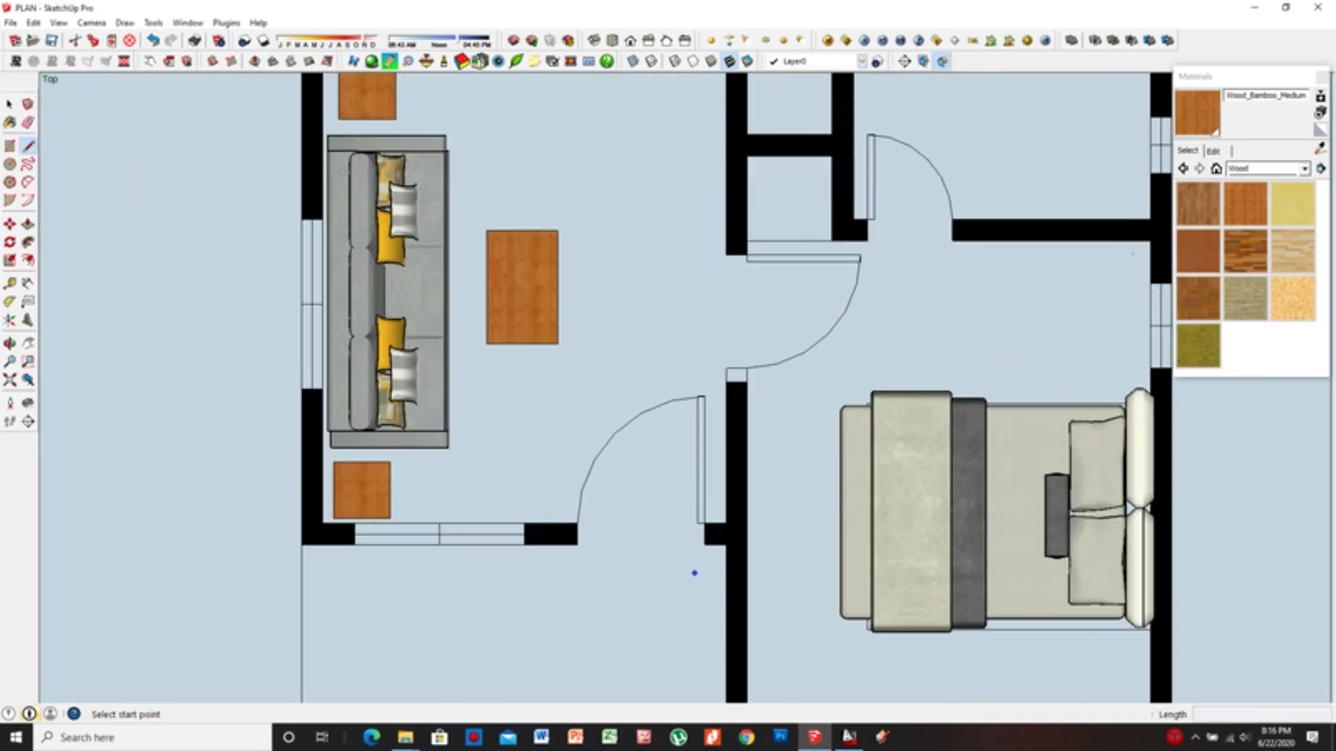
pyautogui.scroll(-3, 605, 542)
pyautogui.scroll(2, 666, 405)
# Sample the black wall material, then select the central wood coffee table
pyautogui.press('b')
pyautogui.keyDown('alt'); pyautogui.click(675, 491); pyautogui.keyUp('alt')
pyautogui.scroll(-2, 640, 511)
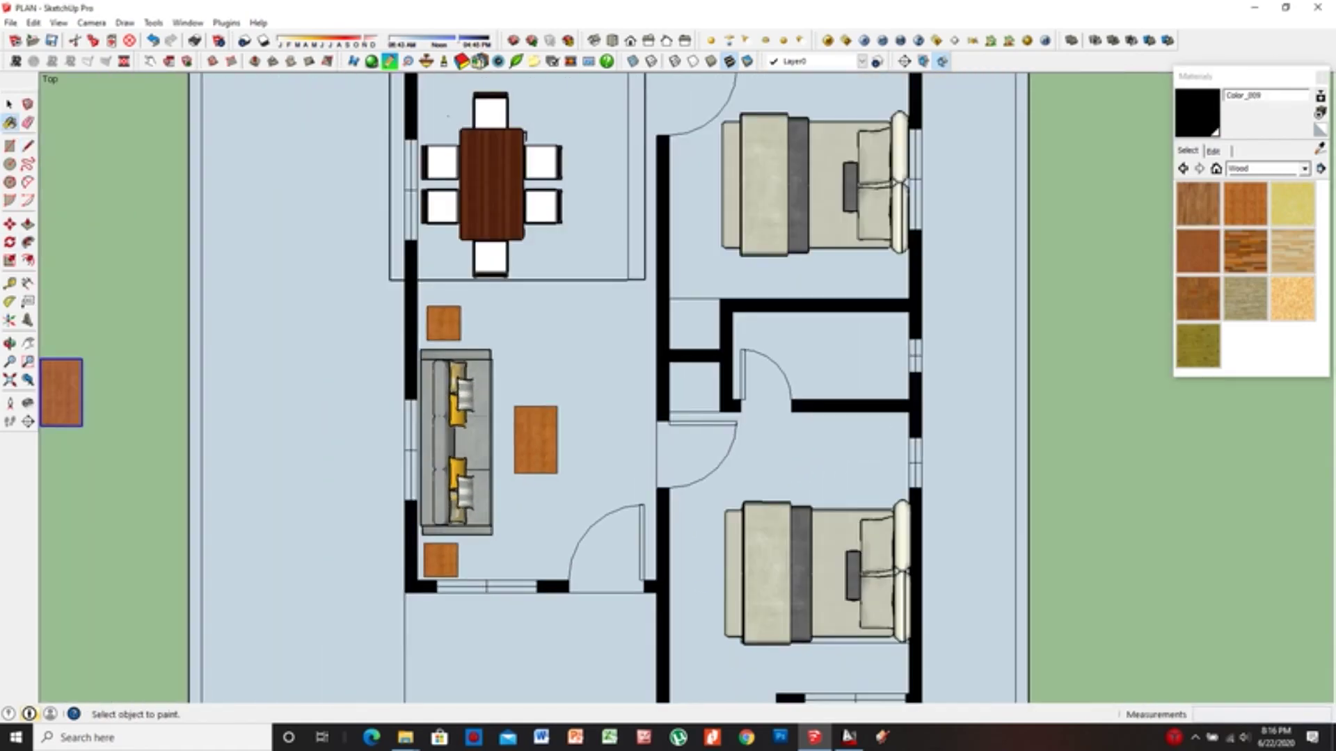
pyautogui.scroll(2, 898, 480)
pyautogui.press('space')
pyautogui.click(379, 432)
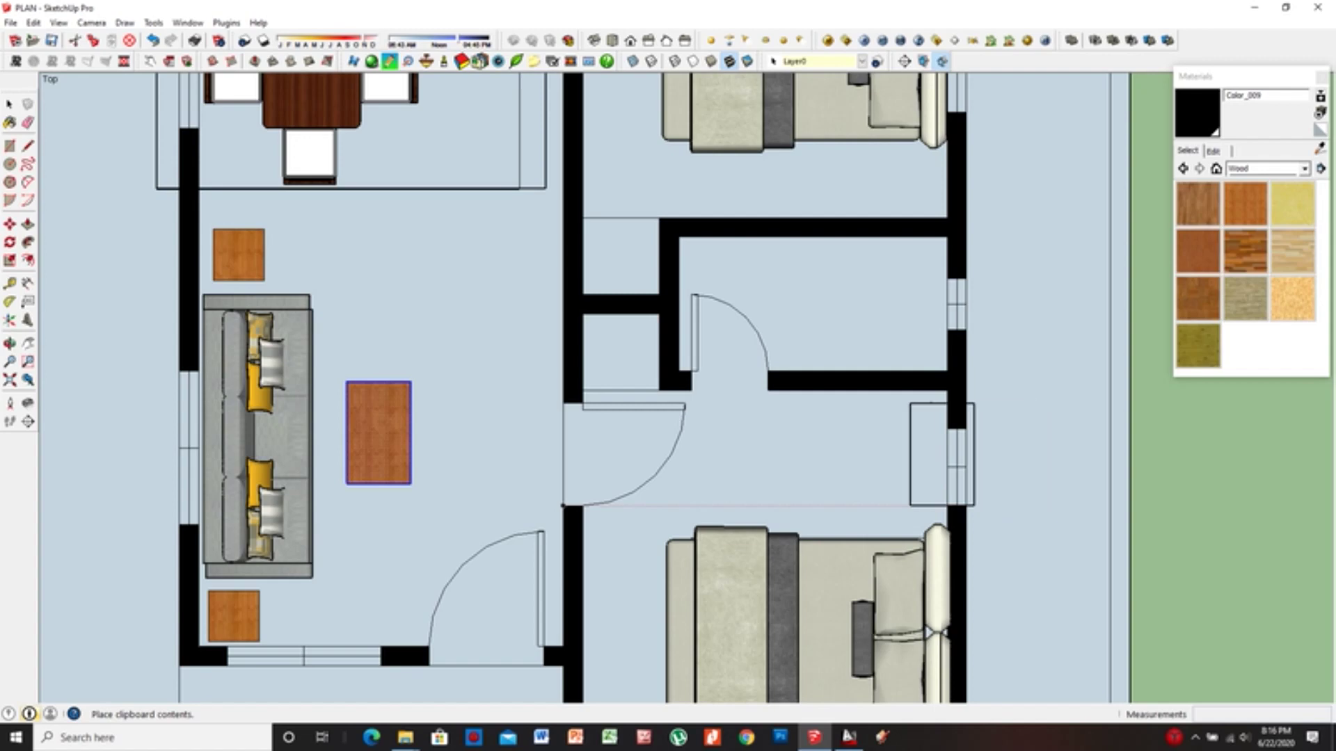
# Place small tables right of the hall and in the lower bedroom, painting one Wood_Board_Cork
pyautogui.click(858, 451)
pyautogui.scroll(-2, 805, 436)
pyautogui.scroll(3, 835, 441)
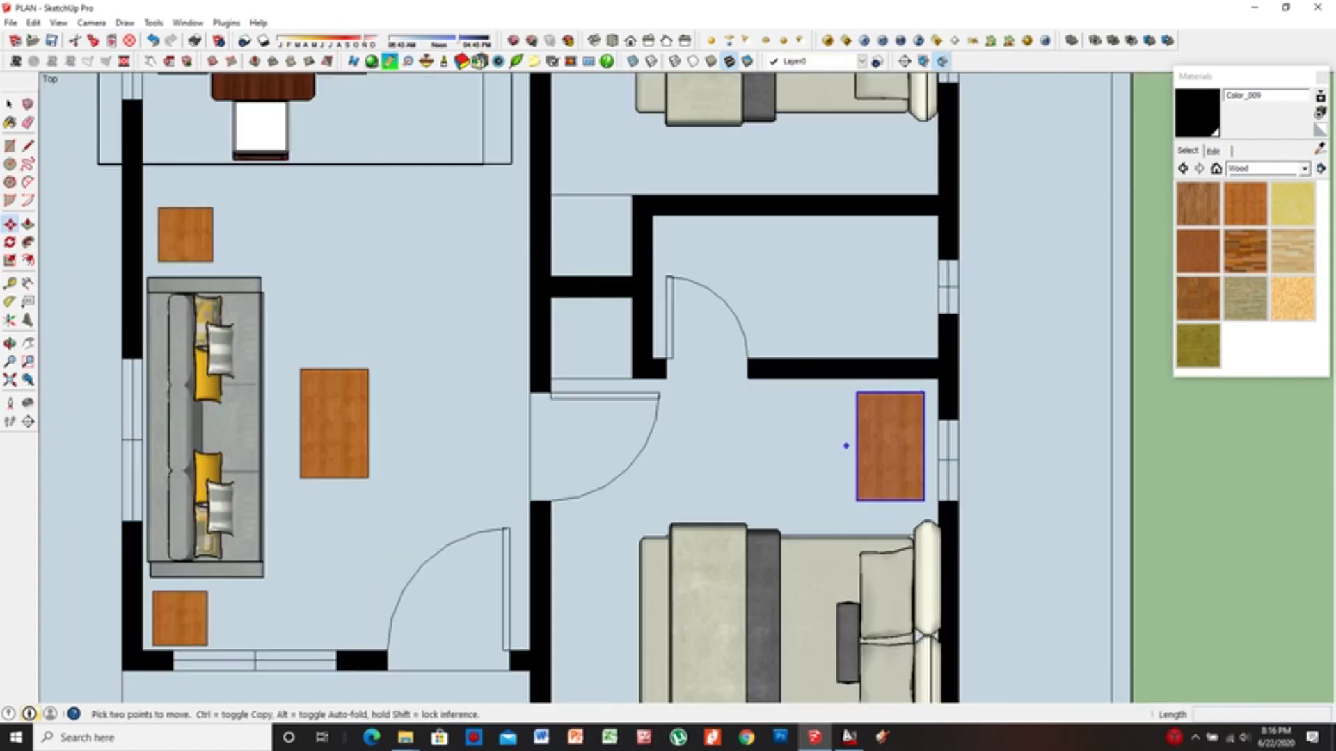
pyautogui.scroll(-2, 845, 443)
pyautogui.press('space')
pyautogui.click(828, 446)
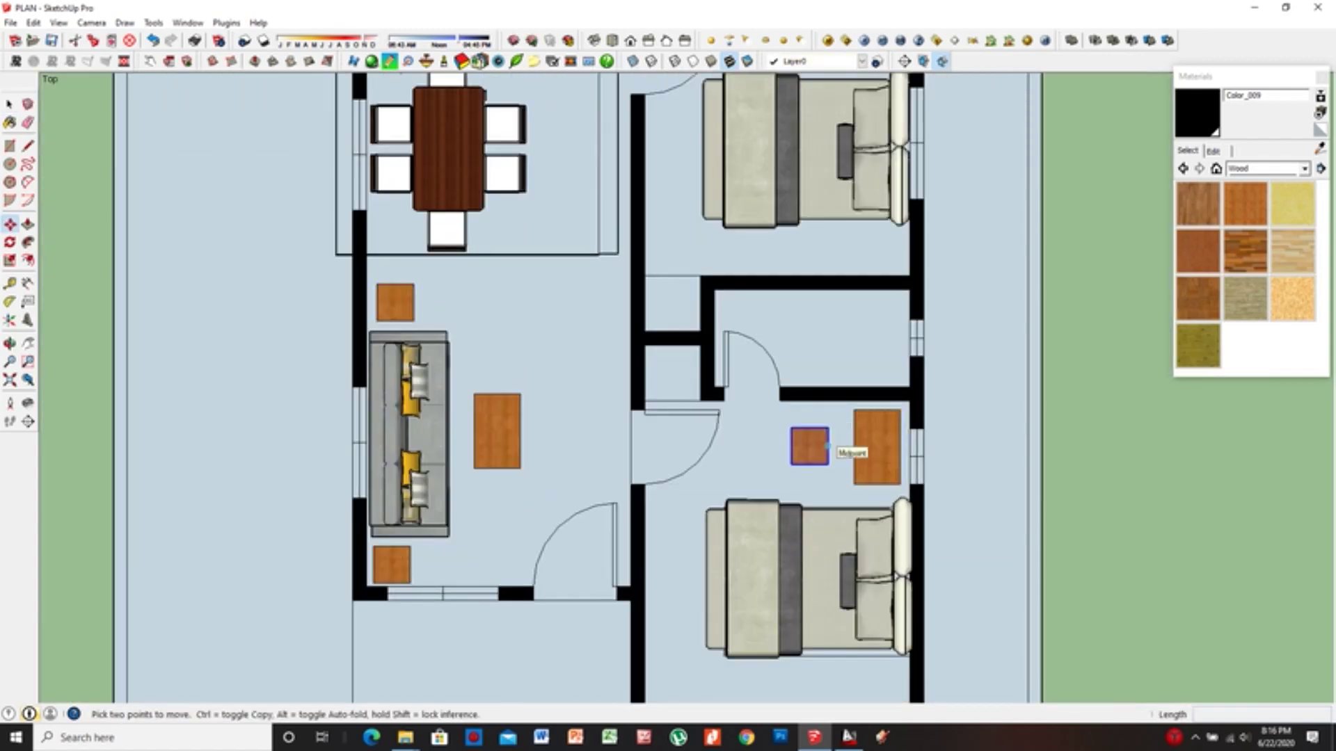
pyautogui.scroll(2, 854, 449)
pyautogui.click(1293, 203)
pyautogui.scroll(-3, 755, 334)
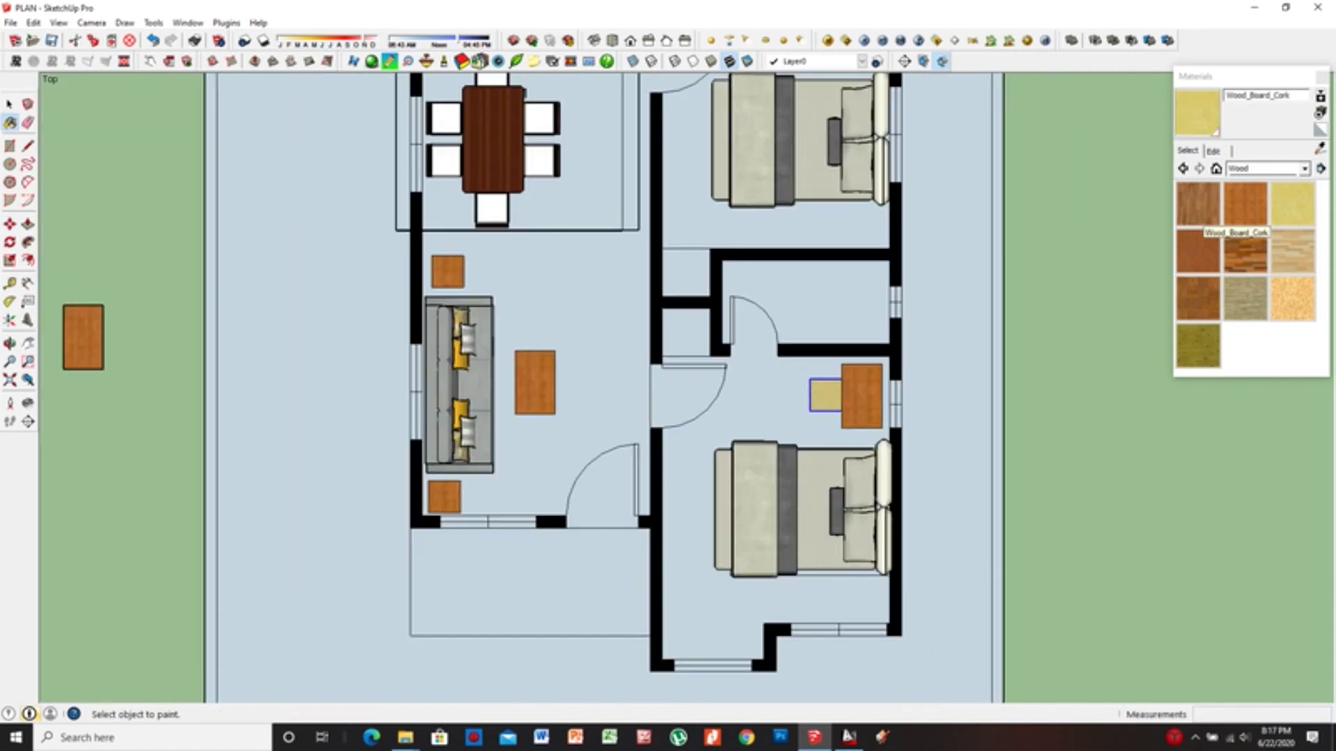
pyautogui.scroll(2, 800, 345)
pyautogui.click(818, 345)
# Paste small tables beside and above the bed as nightstands
pyautogui.click(884, 597)
pyautogui.scroll(-2, 870, 591)
pyautogui.scroll(2, 805, 458)
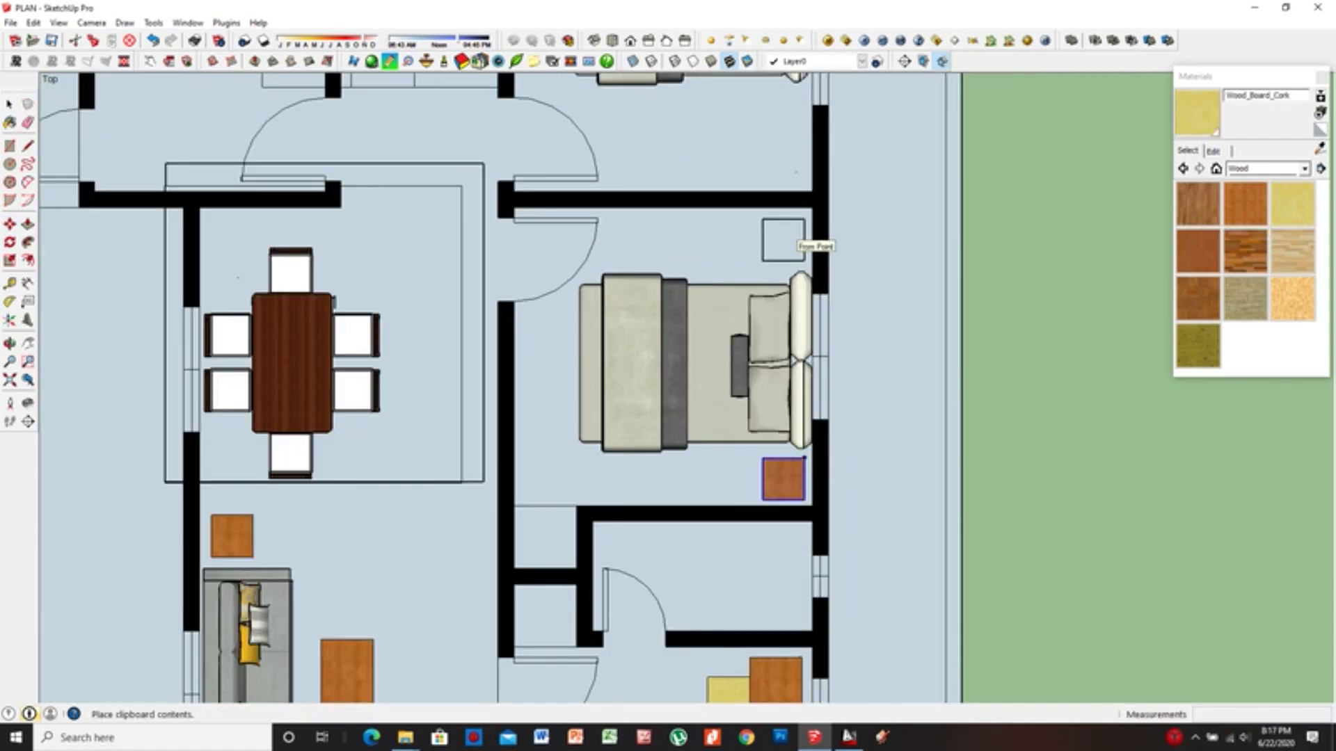
pyautogui.click(800, 240)
pyautogui.scroll(-3, 800, 240)
pyautogui.scroll(3, 793, 299)
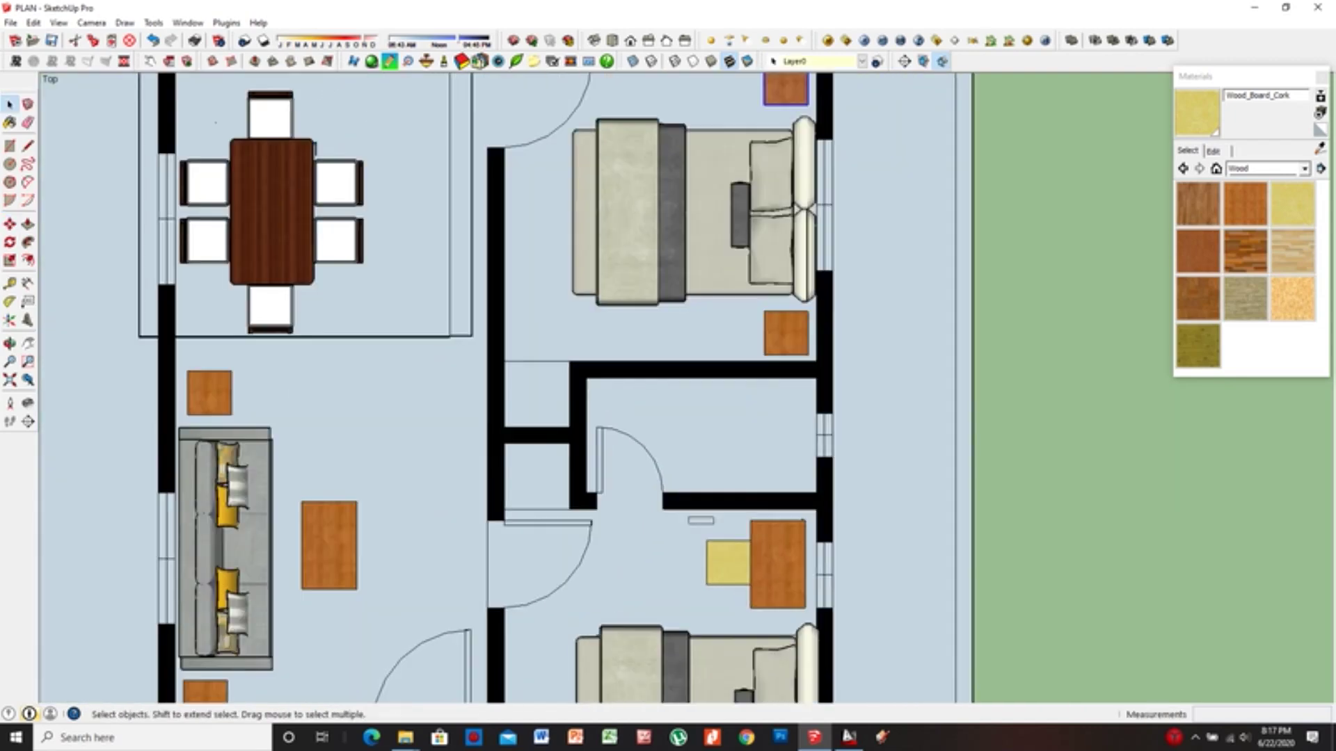
pyautogui.hotkey('ctrl', 'v')
pyautogui.scroll(-3, 668, 389)
pyautogui.scroll(3, 696, 313)
pyautogui.scroll(-2, 669, 371)
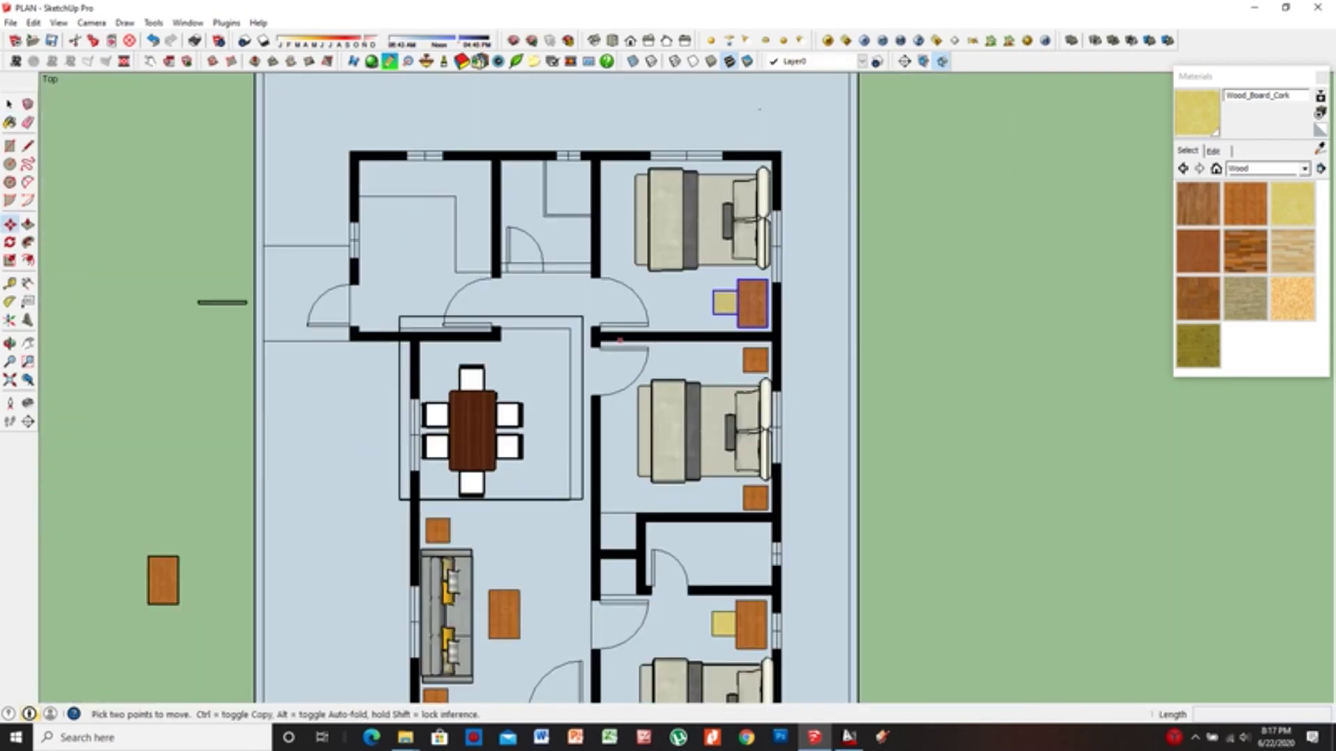
# Paint the door leaf with Wood_Bamboo_Medium
pyautogui.press('b')
pyautogui.scroll(3, 626, 313)
pyautogui.click(1245, 204)
pyautogui.click(418, 264)
pyautogui.scroll(3, 668, 348)
pyautogui.press('space')
pyautogui.scroll(-5, 558, 368)
# Explode the dining table component and move it out beside the plan
pyautogui.rightClick(559, 367)
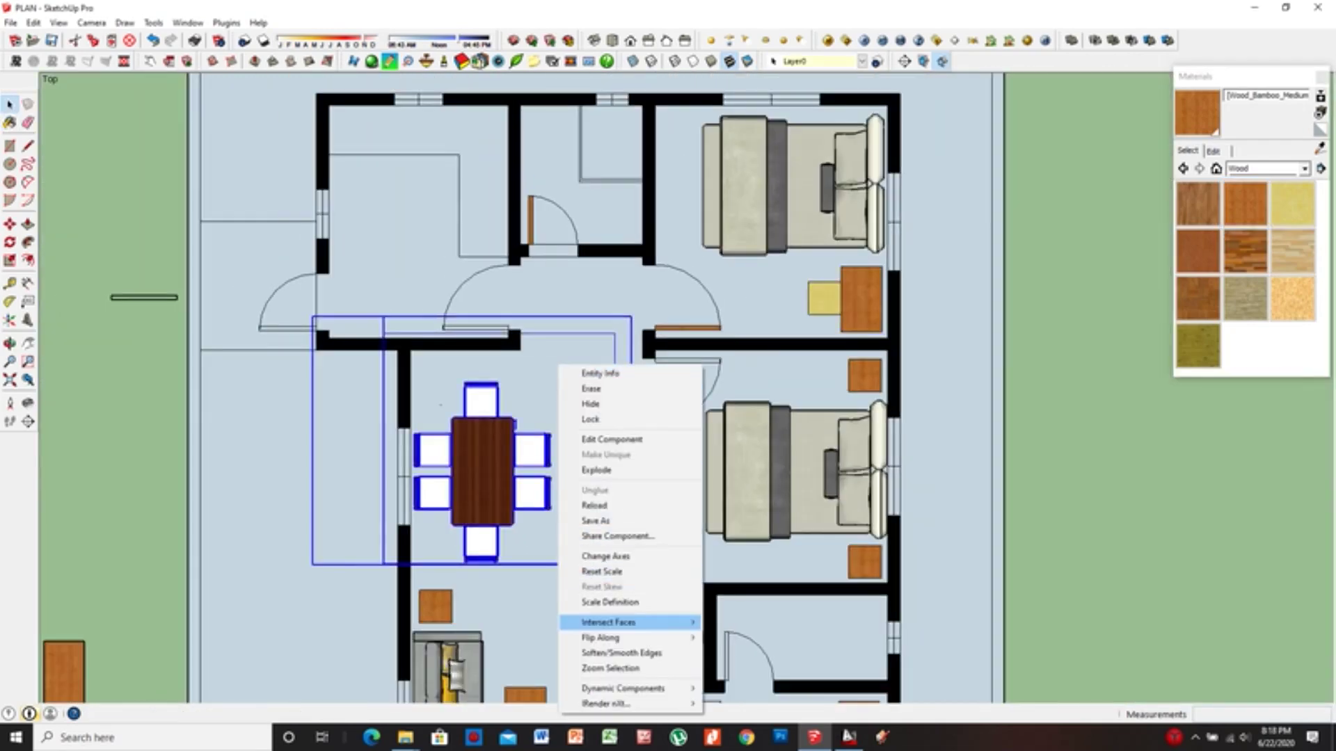
pyautogui.click(597, 470)
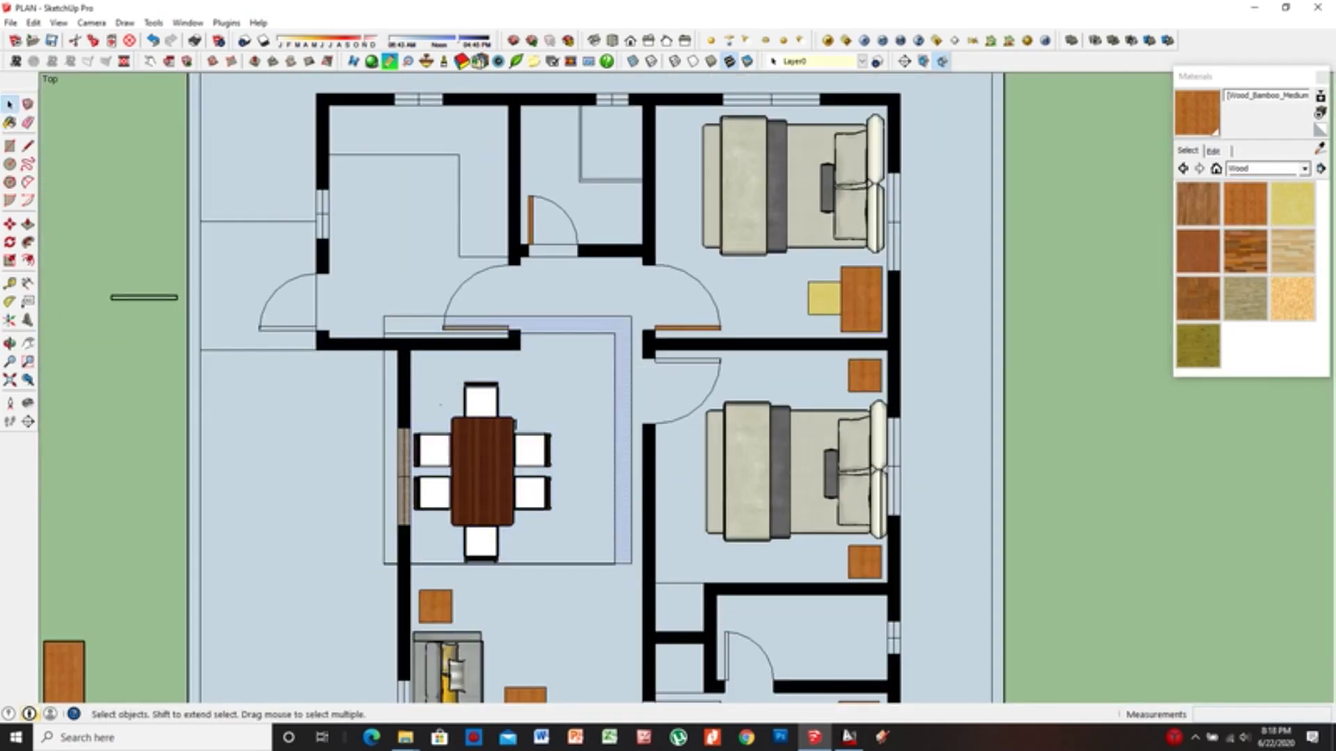
pyautogui.scroll(-3, 508, 438)
pyautogui.press('m')
pyautogui.moveTo(462, 433); pyautogui.dragTo(944, 430)
pyautogui.press('space')
# Explode the table again, erase the rug, and group the table and chairs
pyautogui.rightClick(906, 405)
pyautogui.click(947, 157)
pyautogui.click(1037, 432)
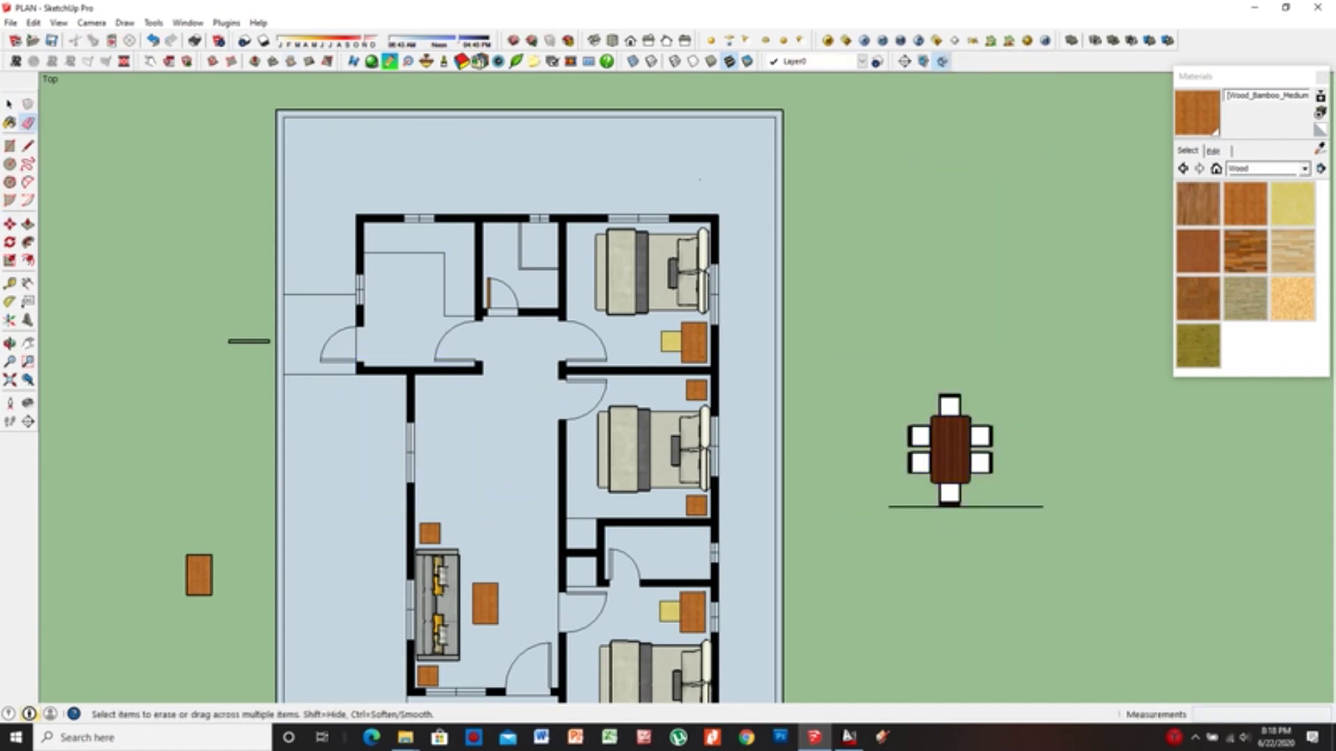
pyautogui.press('space')
pyautogui.moveTo(878, 345); pyautogui.dragTo(1002, 517)
pyautogui.rightClick(948, 459)
pyautogui.click(988, 592)
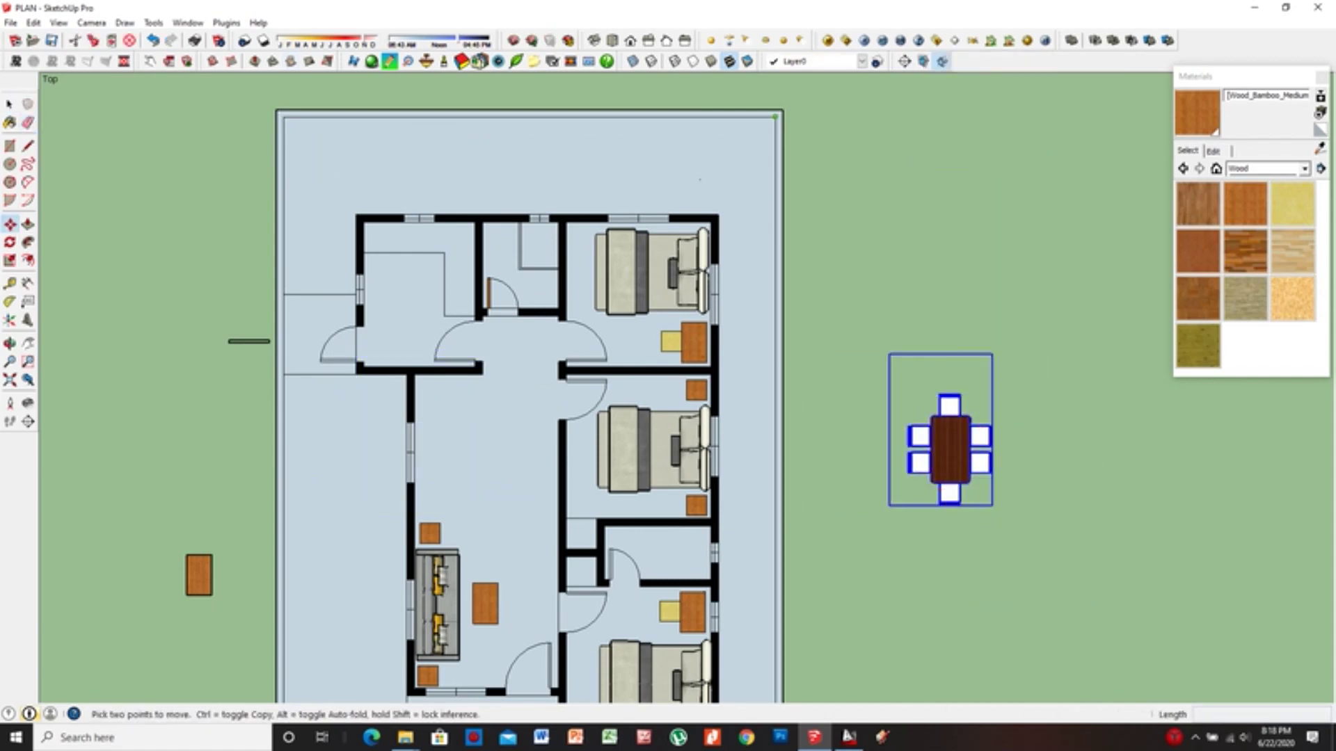
# Move the table group back into the dining area
pyautogui.click(775, 117)
pyautogui.click(465, 304)
pyautogui.press('space')
pyautogui.scroll(2, 198, 318)
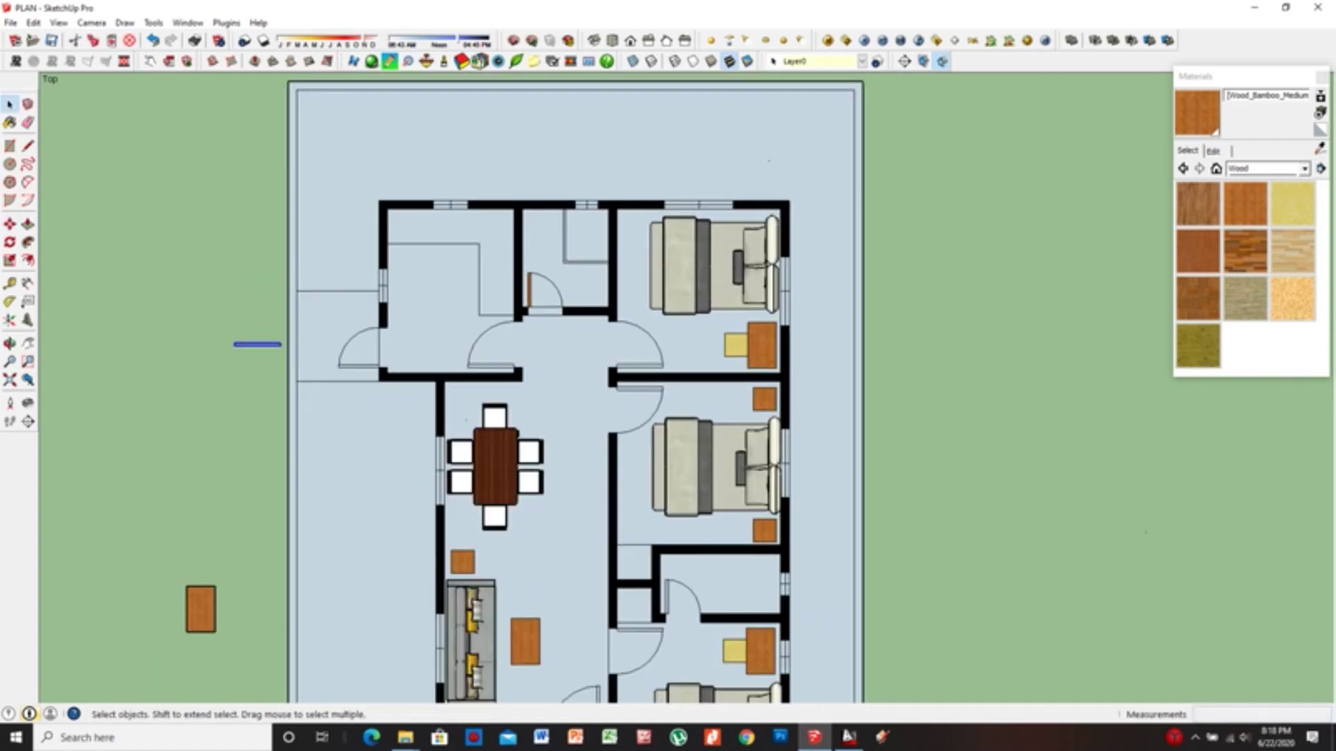
# Paint the remaining door leaves across the plan with Wood_Bamboo_Medium
pyautogui.press('b')
pyautogui.scroll(2, 456, 403)
pyautogui.scroll(2, 456, 403)
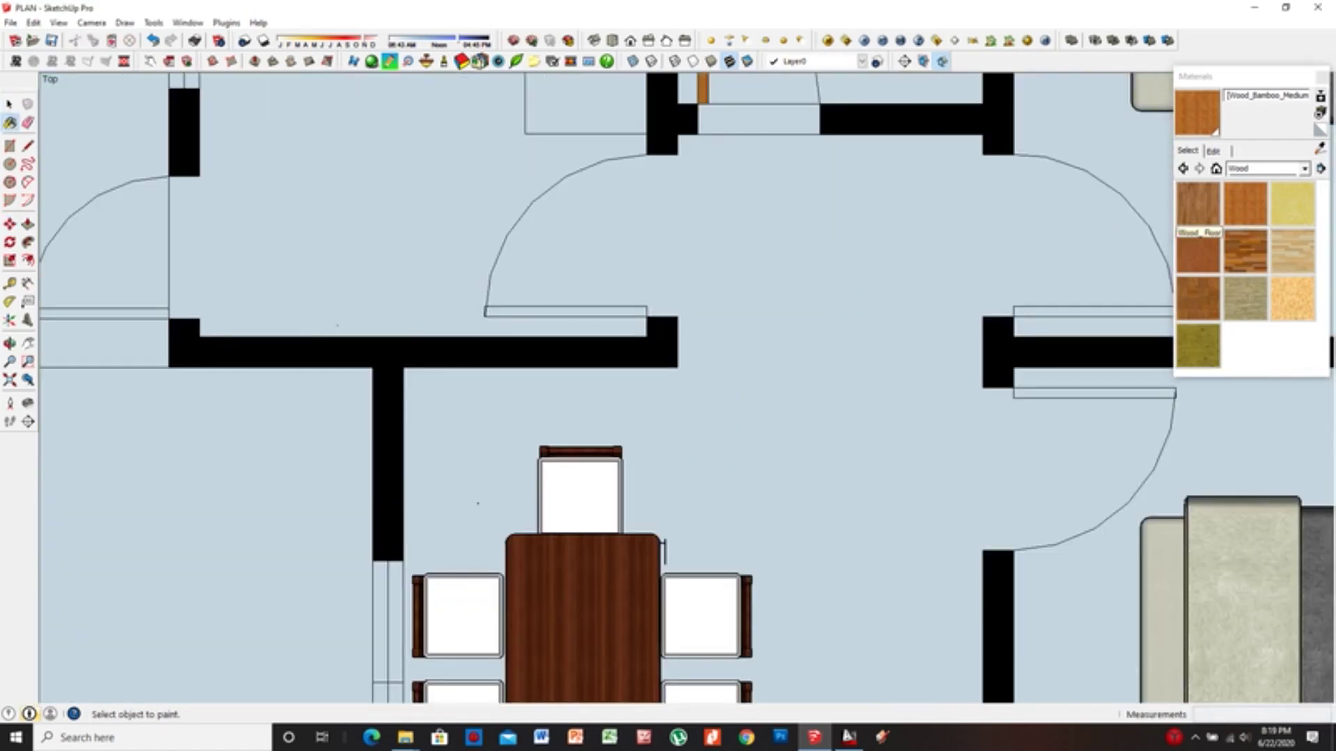
pyautogui.scroll(-5, 626, 487)
pyautogui.scroll(5, 627, 487)
pyautogui.scroll(1, 908, 286)
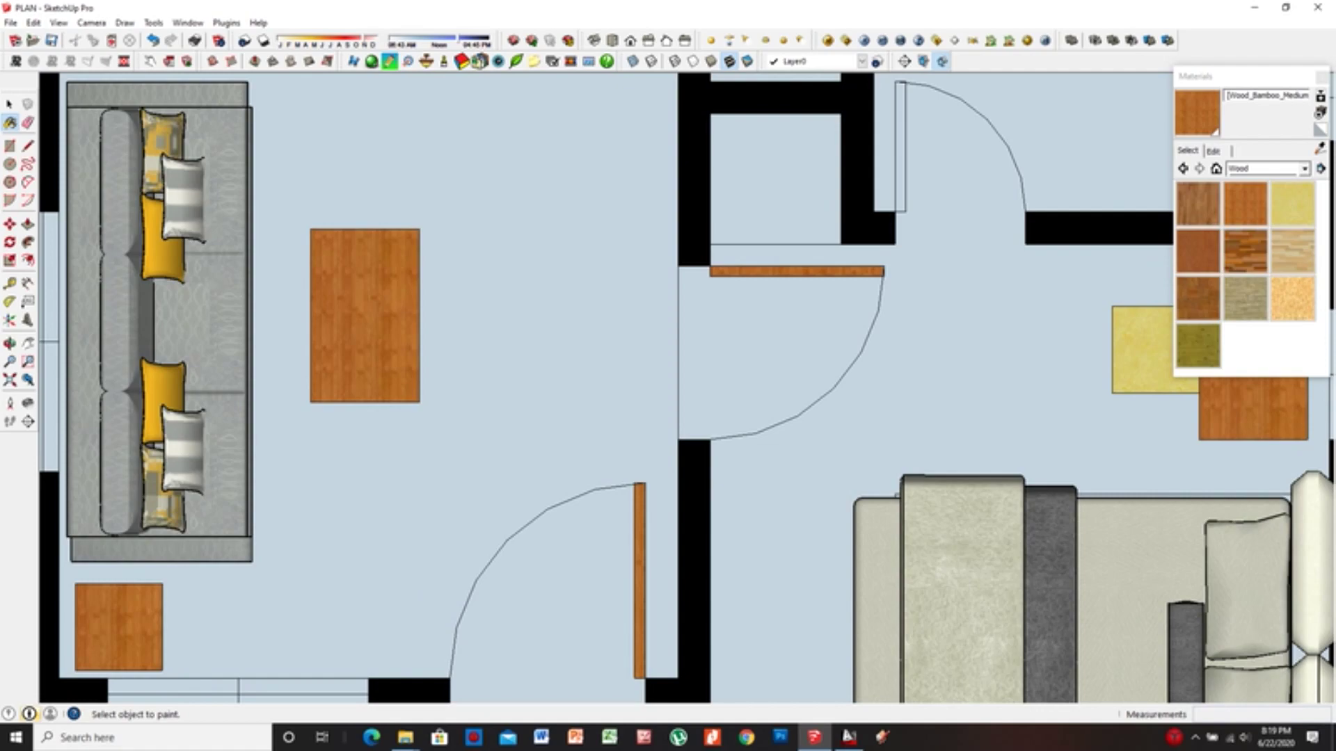
pyautogui.press('l')
pyautogui.scroll(-2, 778, 284)
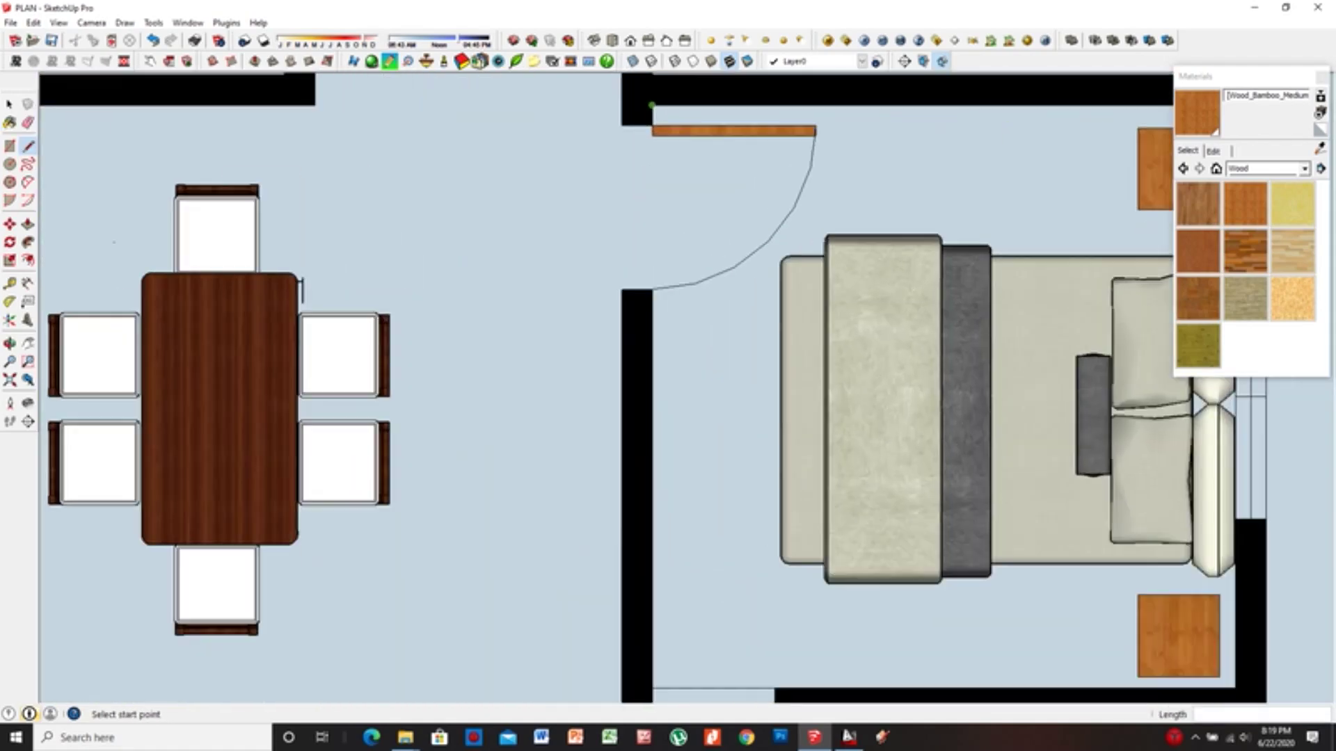
pyautogui.scroll(-2, 723, 334)
pyautogui.scroll(4, 668, 387)
pyautogui.scroll(-3, 307, 382)
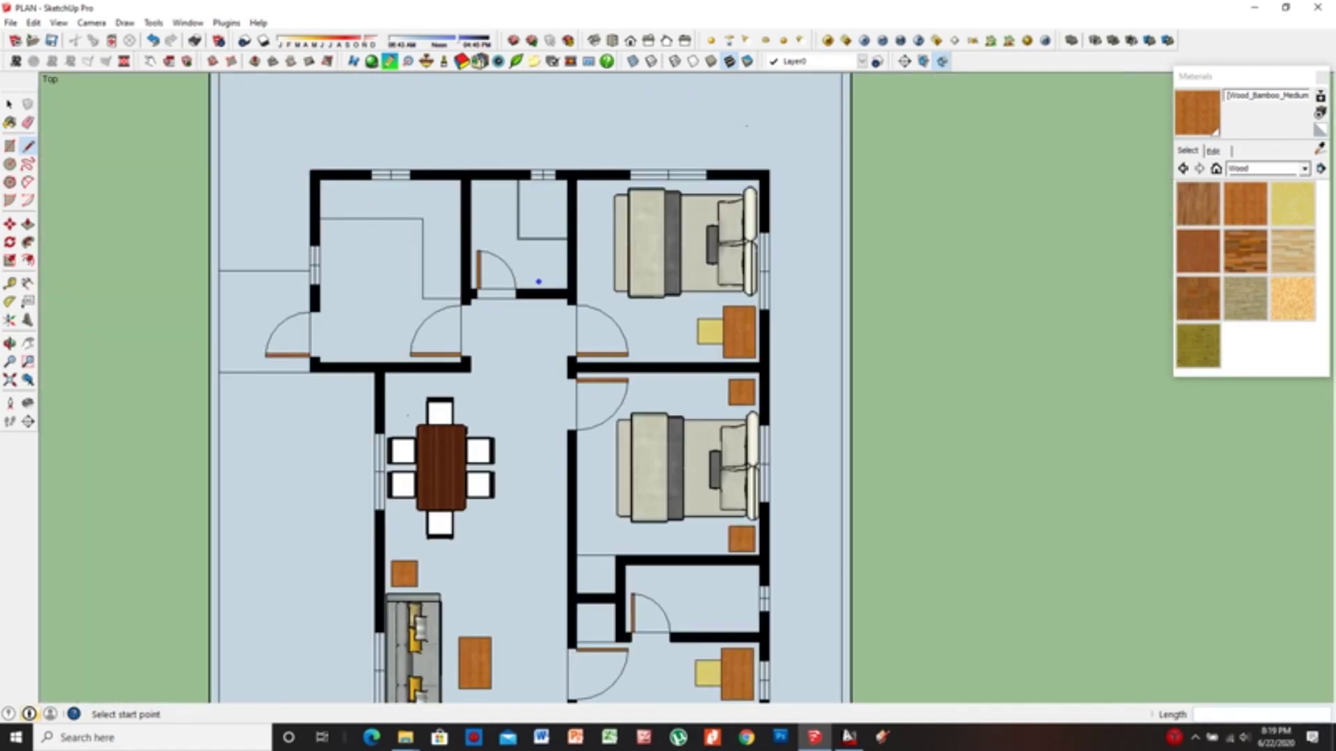
pyautogui.scroll(2, 306, 383)
# Open the File menu's import browser for bringing in a component
pyautogui.click(10, 22)
pyautogui.click(40, 89)
pyautogui.press('Escape')
pyautogui.click(11, 22)
pyautogui.click(36, 54)
# Browse the import files, previewing TABLE Bedside-table and the available file types
pyautogui.scroll(-5, 621, 347)
pyautogui.scroll(-5, 621, 346)
pyautogui.scroll(-5, 622, 346)
pyautogui.scroll(-5, 619, 344)
pyautogui.scroll(-5, 619, 344)
pyautogui.scroll(2, 578, 293)
pyautogui.click(557, 270)
pyautogui.scroll(3, 577, 327)
pyautogui.scroll(5, 578, 331)
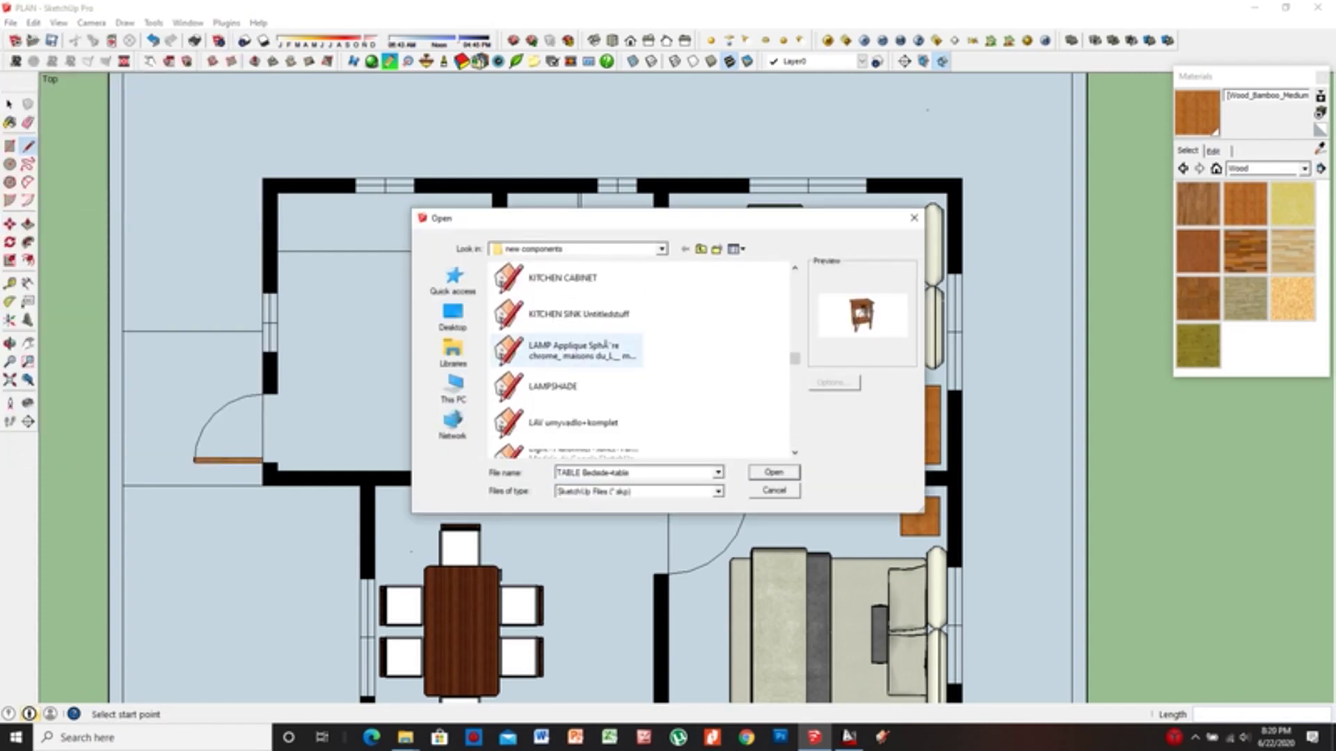
pyautogui.click(718, 492)
pyautogui.click(637, 505)
# Open the new components folder in list view and import bath+sink
pyautogui.click(715, 248)
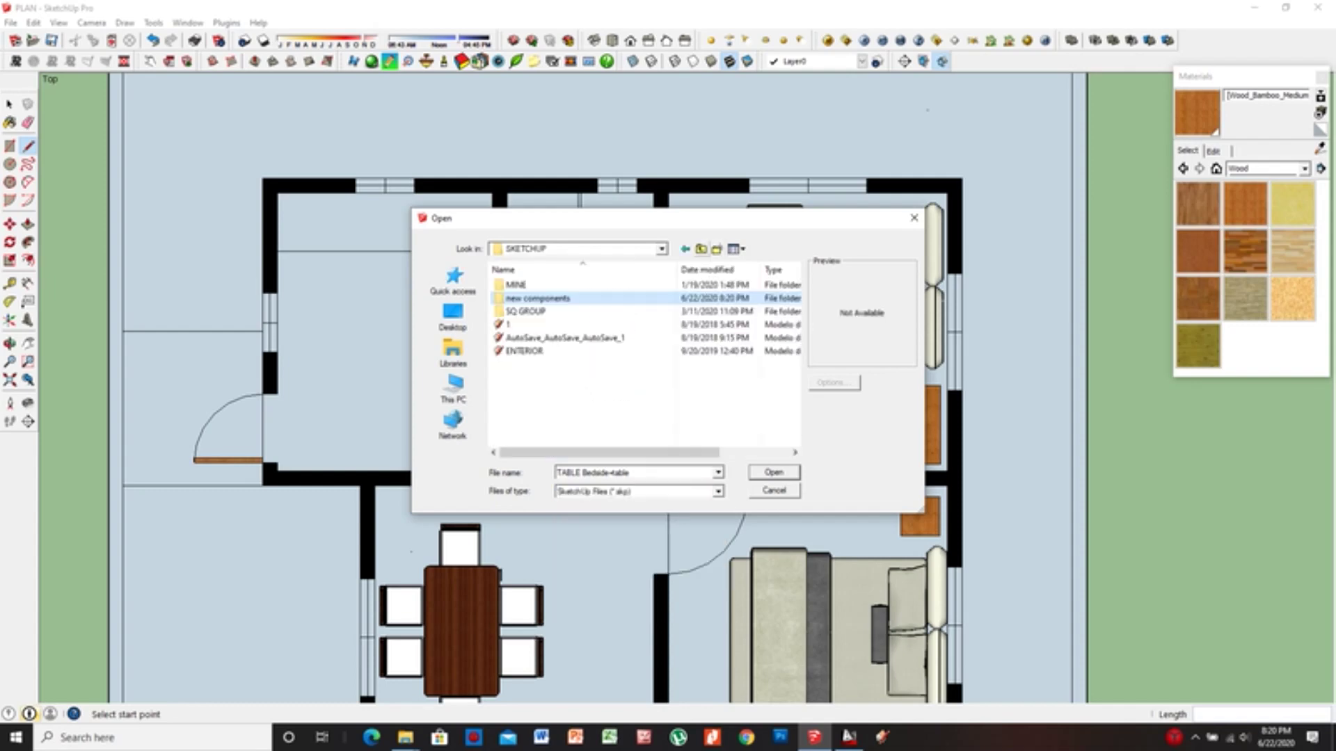
pyautogui.doubleClick(550, 278)
pyautogui.click(736, 248)
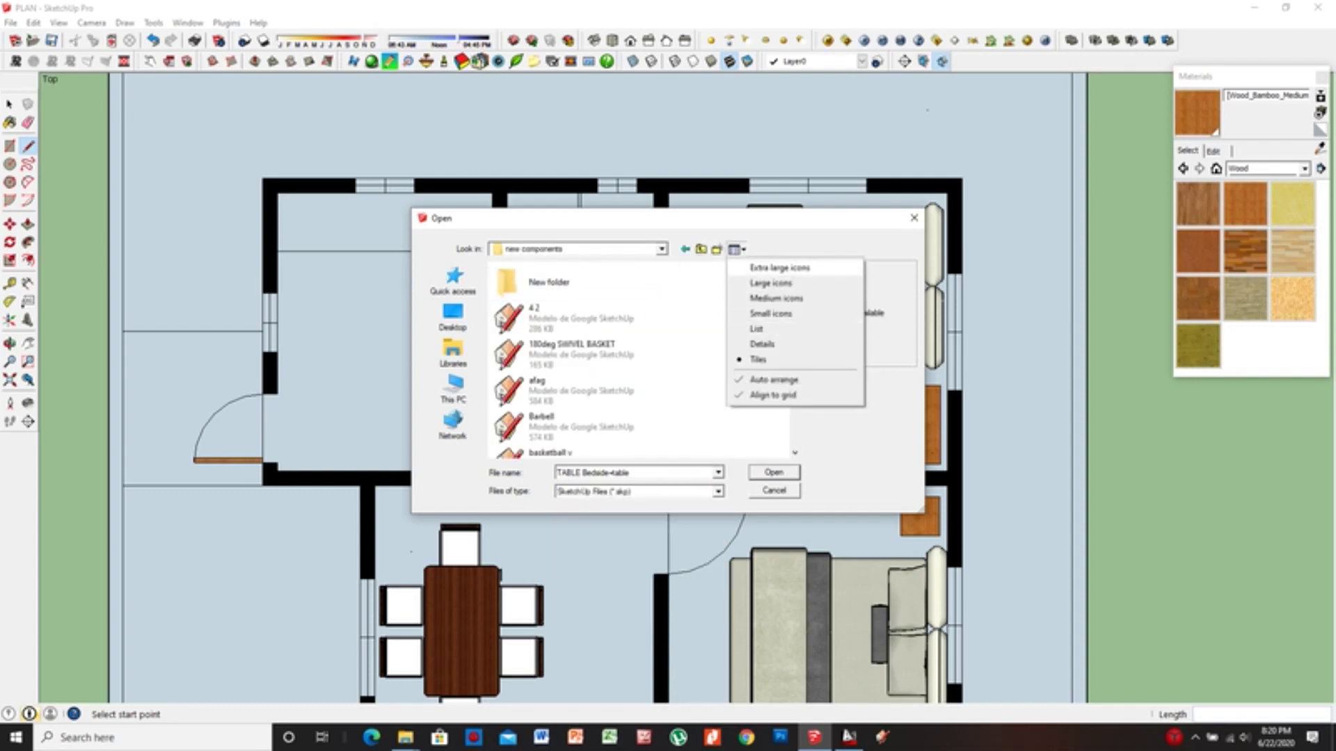
pyautogui.click(766, 283)
pyautogui.click(743, 248)
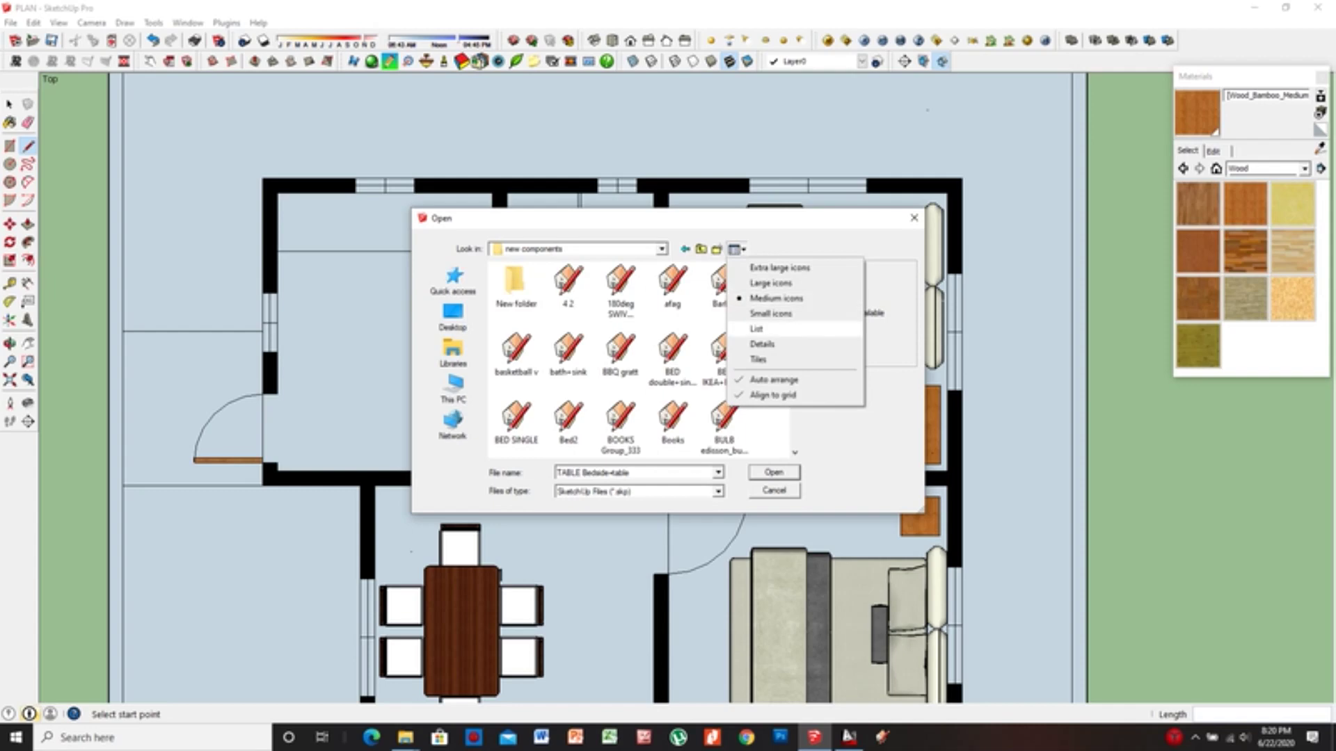
pyautogui.click(766, 331)
pyautogui.click(522, 341)
pyautogui.doubleClick(522, 342)
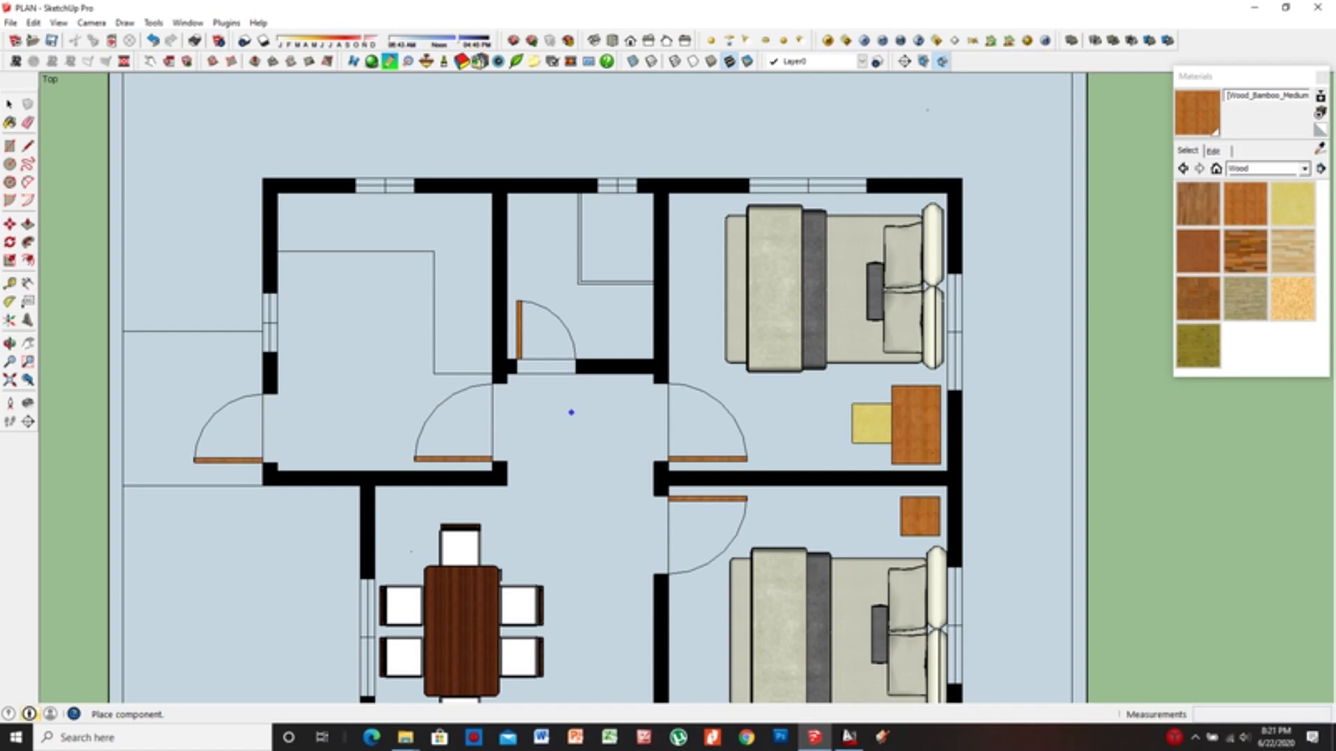
# Place the bath+sink component and move it against the plan's top wall
pyautogui.scroll(-5, 571, 413)
pyautogui.scroll(3, 508, 348)
pyautogui.scroll(1, 339, 470)
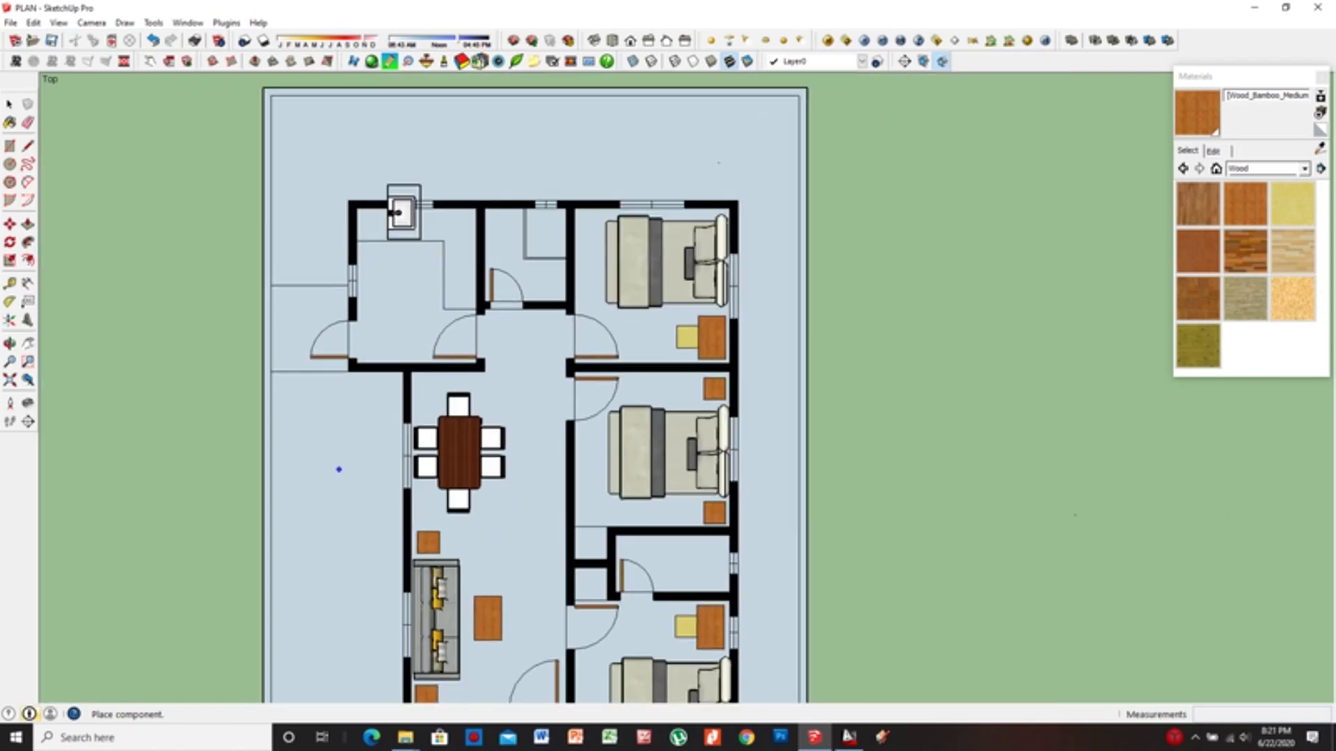
pyautogui.click(546, 115)
pyautogui.scroll(4, 487, 306)
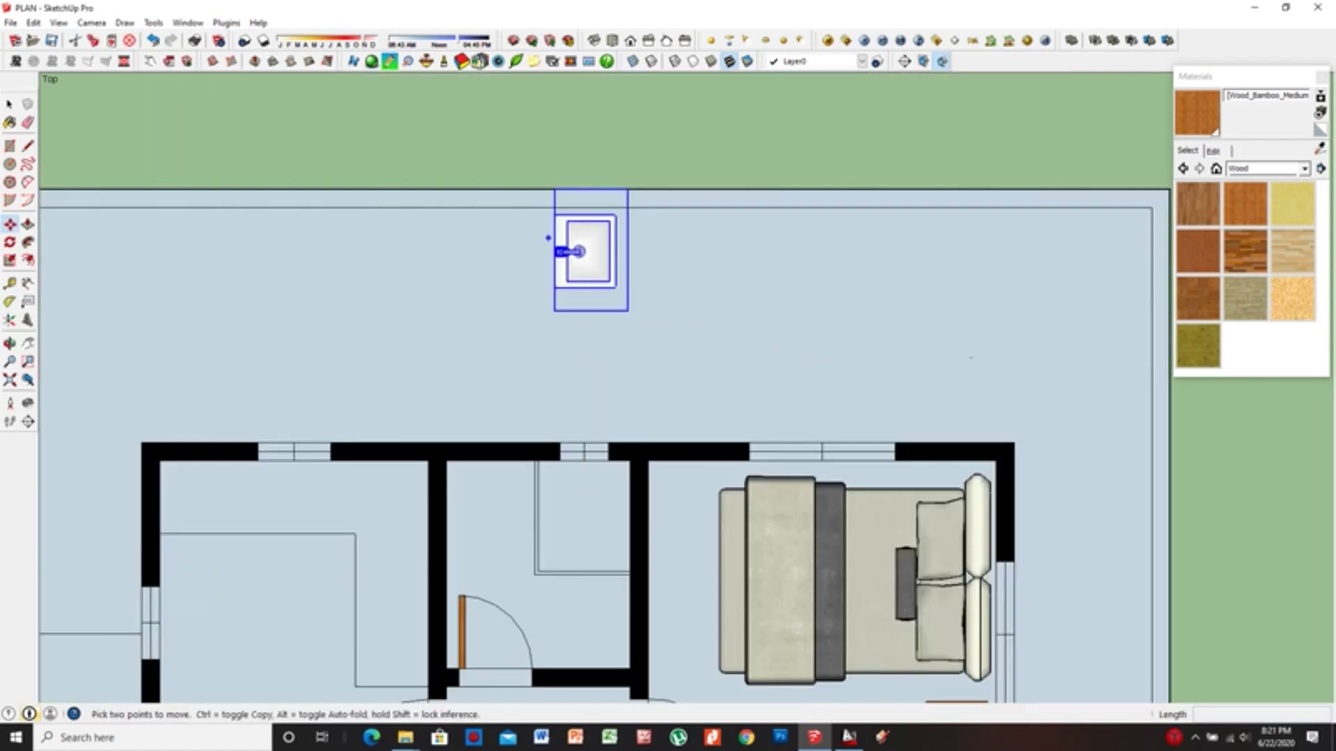
pyautogui.click(482, 344)
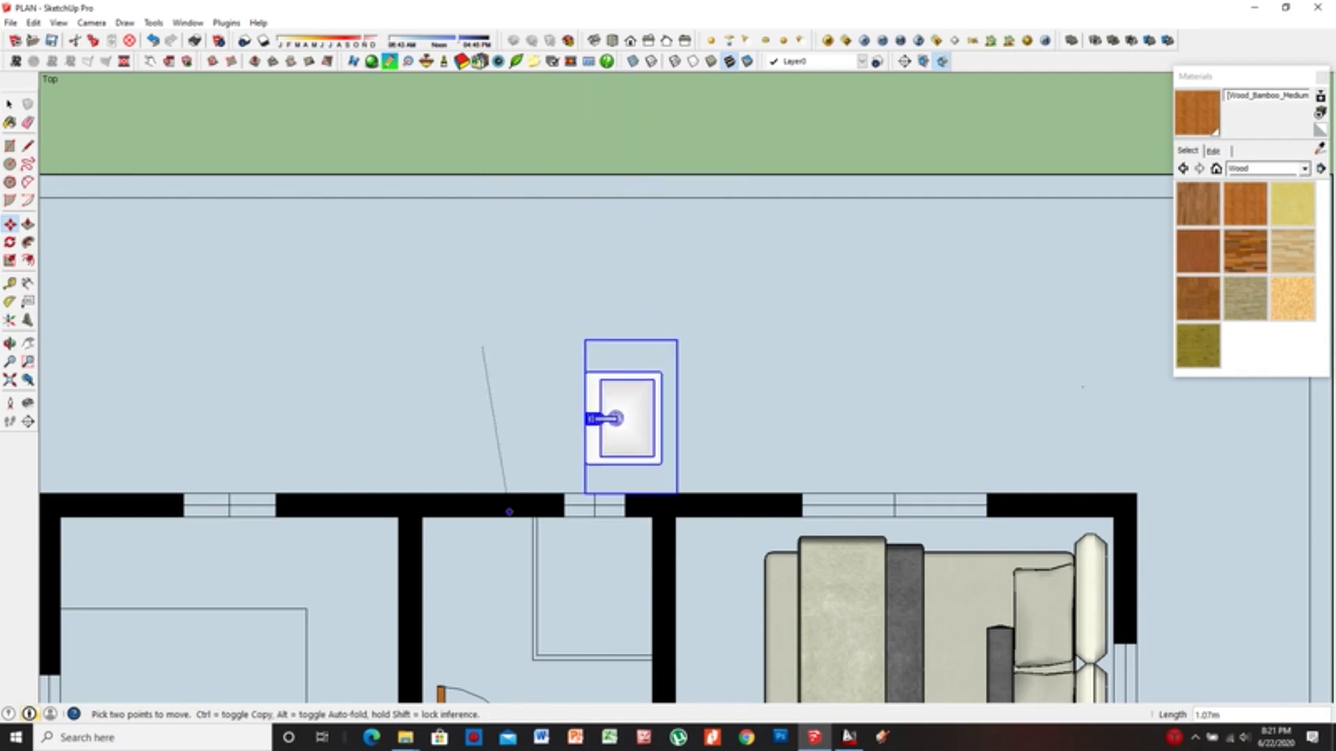
pyautogui.click(496, 494)
pyautogui.scroll(-3, 496, 494)
pyautogui.moveTo(495, 418); pyautogui.dragTo(529, 334, button='middle')
pyautogui.scroll(4, 564, 310)
pyautogui.scroll(-3, 564, 310)
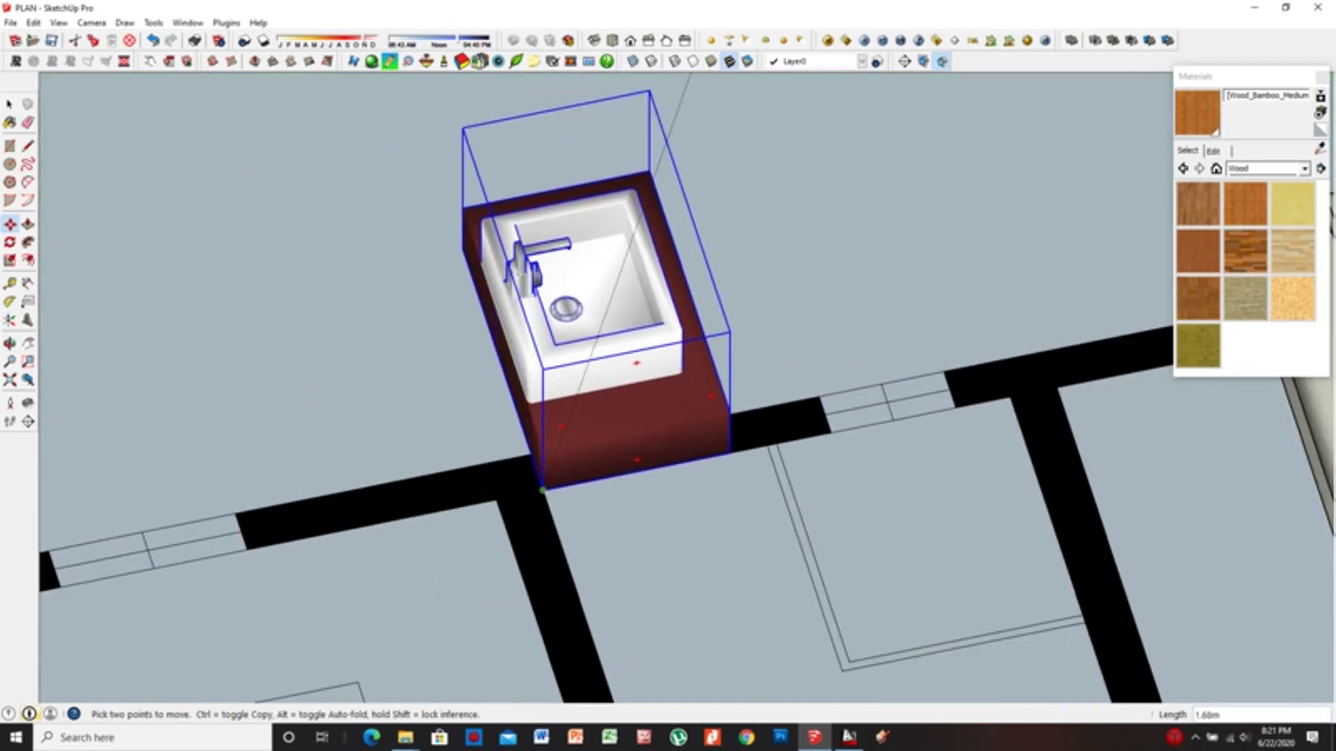
# Return to the standard Top view and set the sink's rotation centre and start direction
pyautogui.click(91, 22)
pyautogui.click(290, 87)
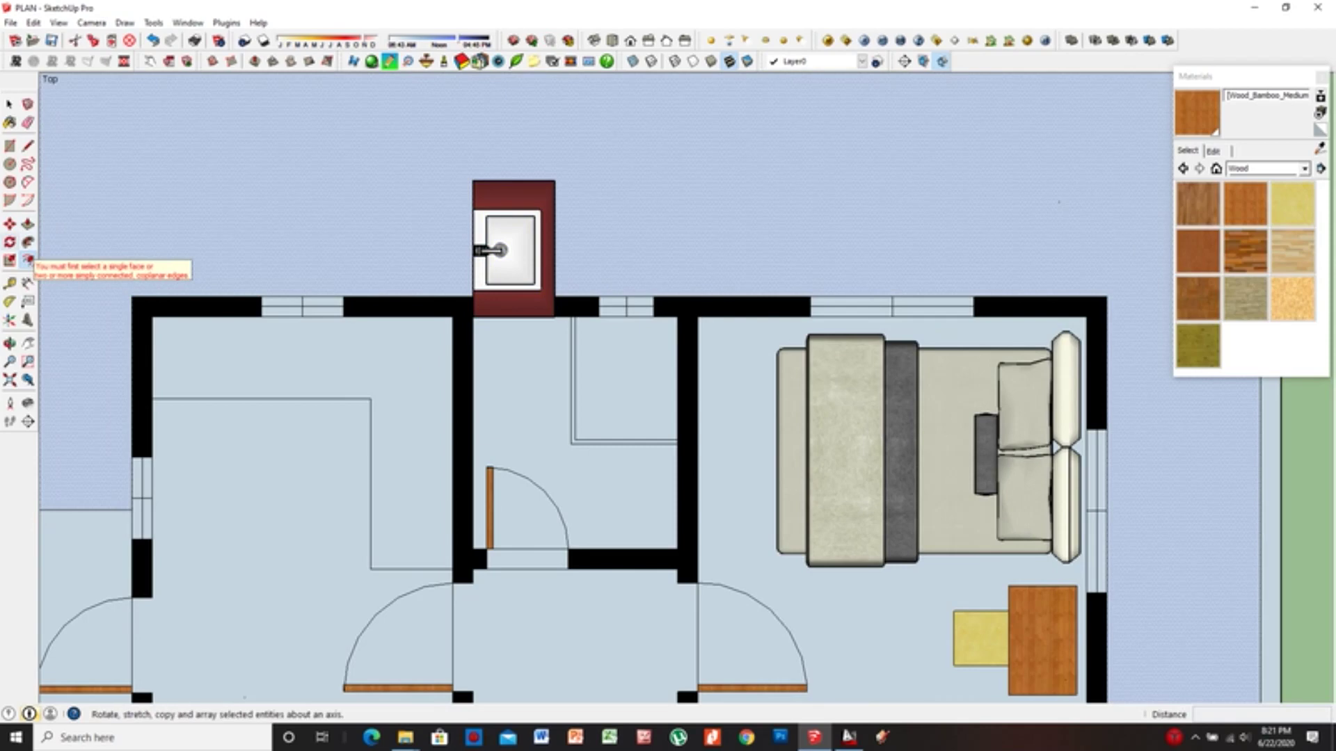
pyautogui.click(10, 242)
pyautogui.scroll(-2, 430, 253)
pyautogui.click(393, 230)
pyautogui.click(351, 230)
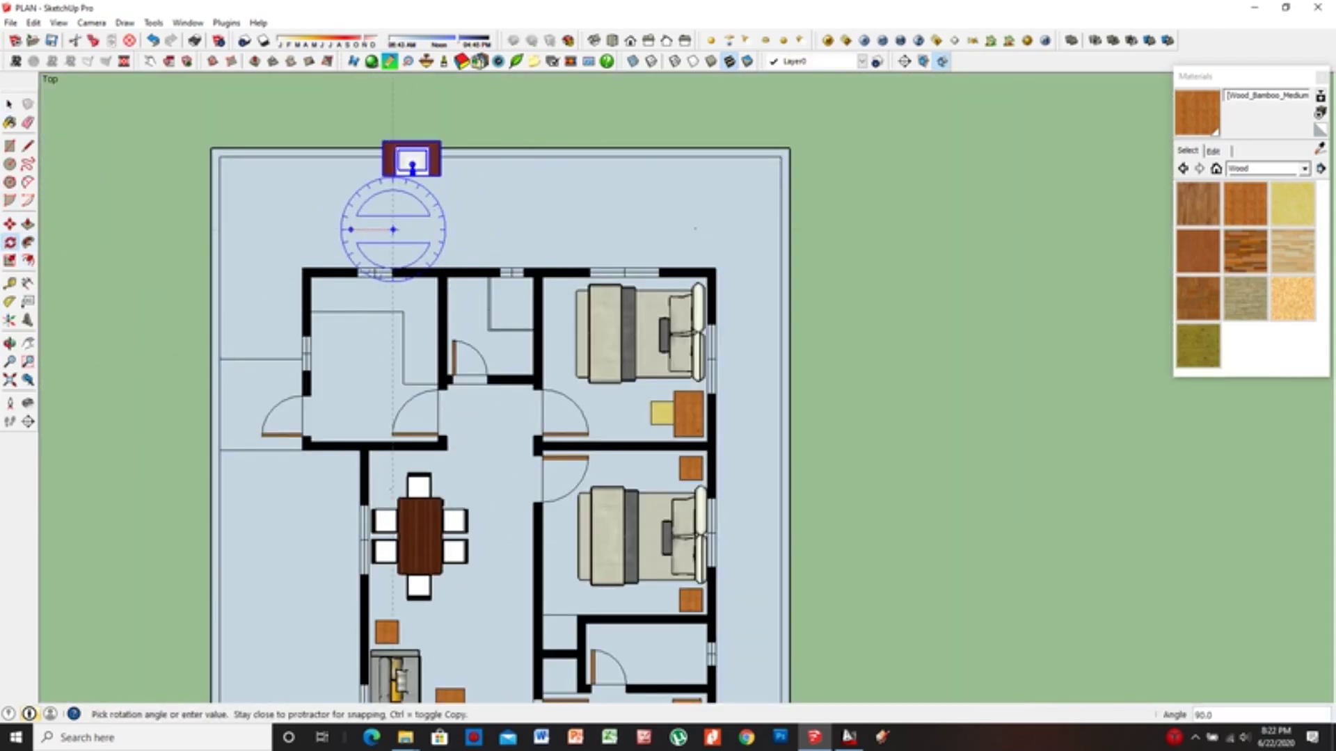
# Rotate the basin 90°, move it into the bathroom and scale it
pyautogui.click(416, 167)
pyautogui.scroll(3, 424, 134)
pyautogui.press('m')
pyautogui.click(393, 216)
pyautogui.click(526, 465)
pyautogui.press('s')
pyautogui.scroll(1, 487, 465)
pyautogui.scroll(2, 487, 465)
pyautogui.scroll(1, 487, 465)
# Import the double kitchen sink component from the component folder
pyautogui.press('m')
pyautogui.scroll(-1, 552, 328)
pyautogui.scroll(-2, 524, 227)
pyautogui.scroll(-2, 670, 438)
pyautogui.scroll(-1, 688, 360)
pyautogui.scroll(2, 666, 478)
pyautogui.click(10, 23)
pyautogui.click(27, 209)
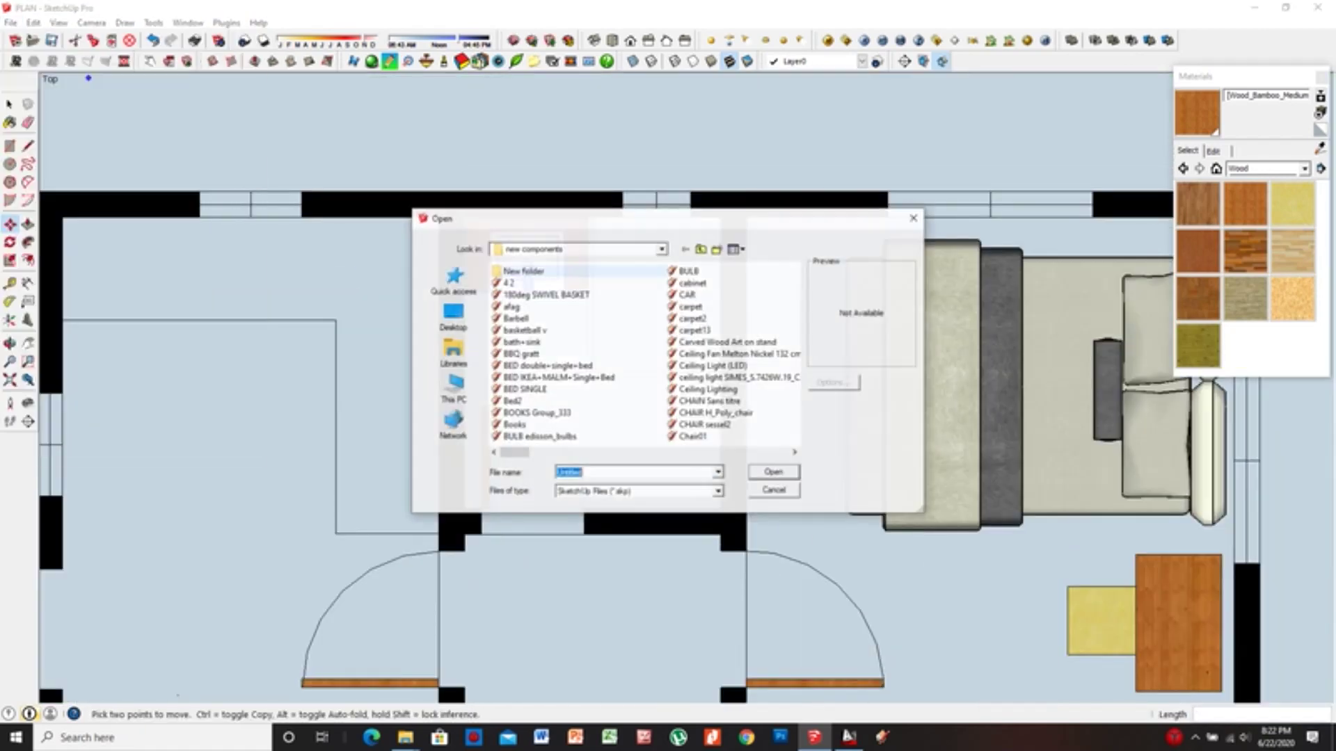
pyautogui.scroll(-2, 518, 312)
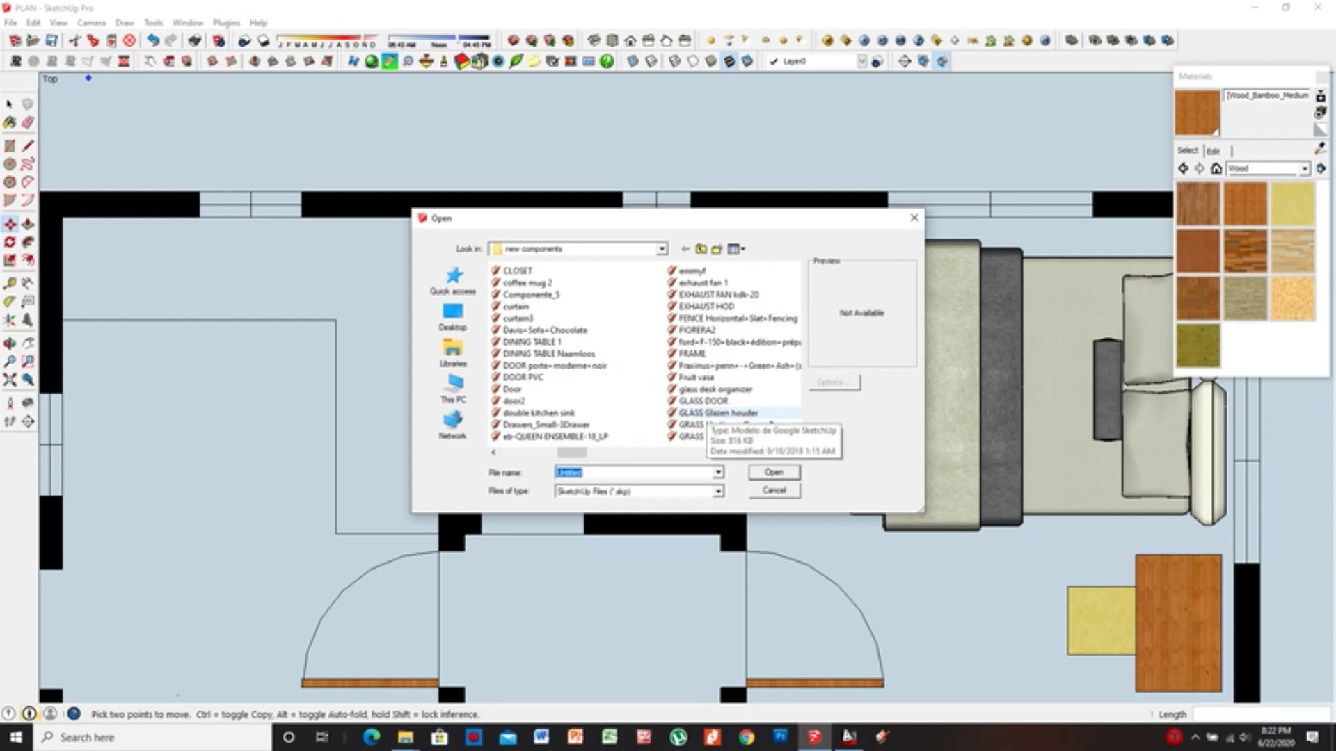
pyautogui.click(518, 271)
pyautogui.doubleClick(539, 412)
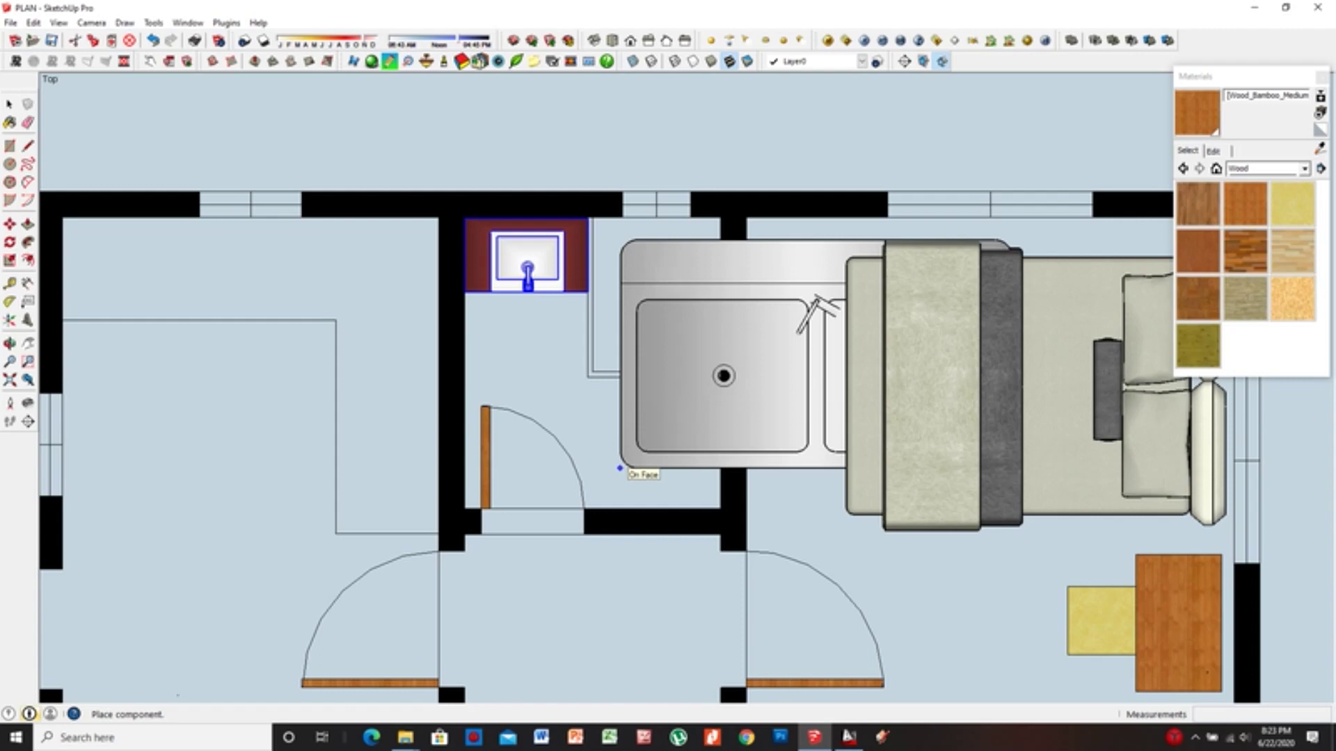
# Scale down the double kitchen sink and set it in the kitchen's top corner
pyautogui.scroll(-3, 491, 461)
pyautogui.click(205, 268)
pyautogui.press('s')
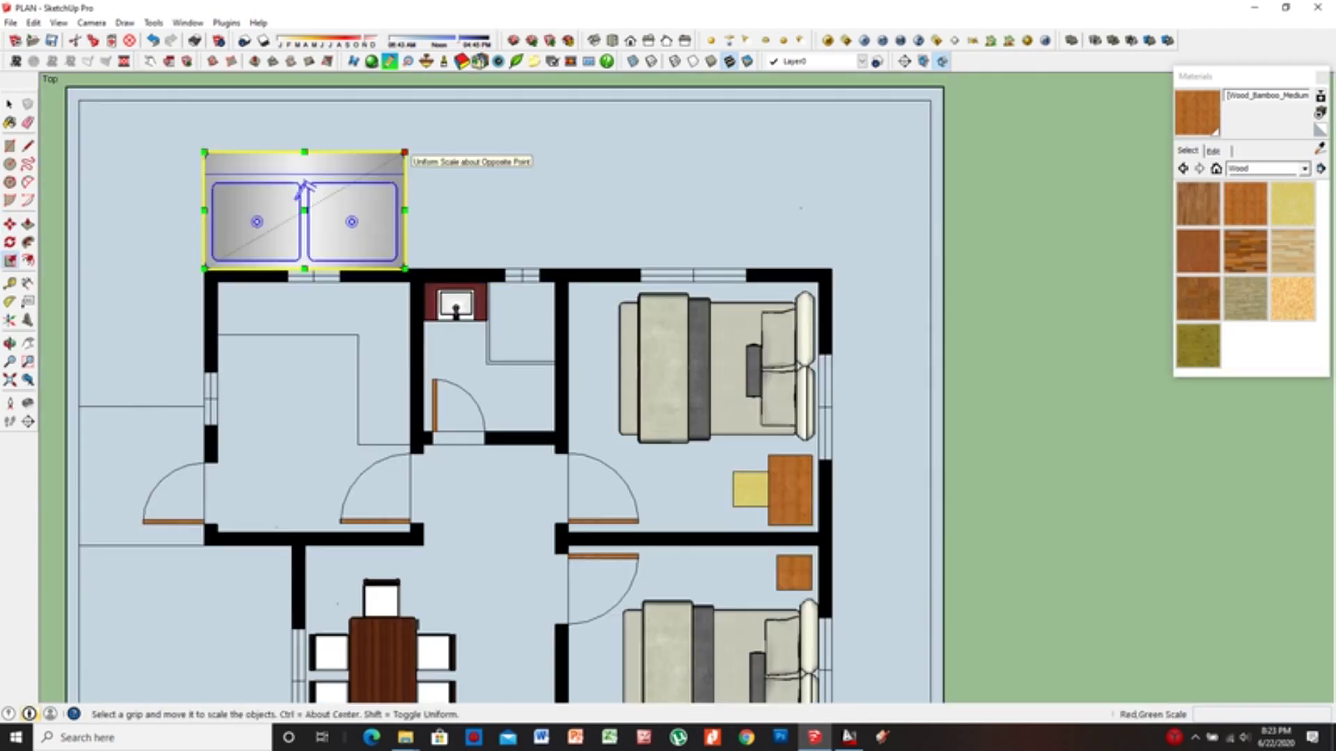
pyautogui.scroll(3, 305, 187)
pyautogui.press('m')
pyautogui.click(273, 199)
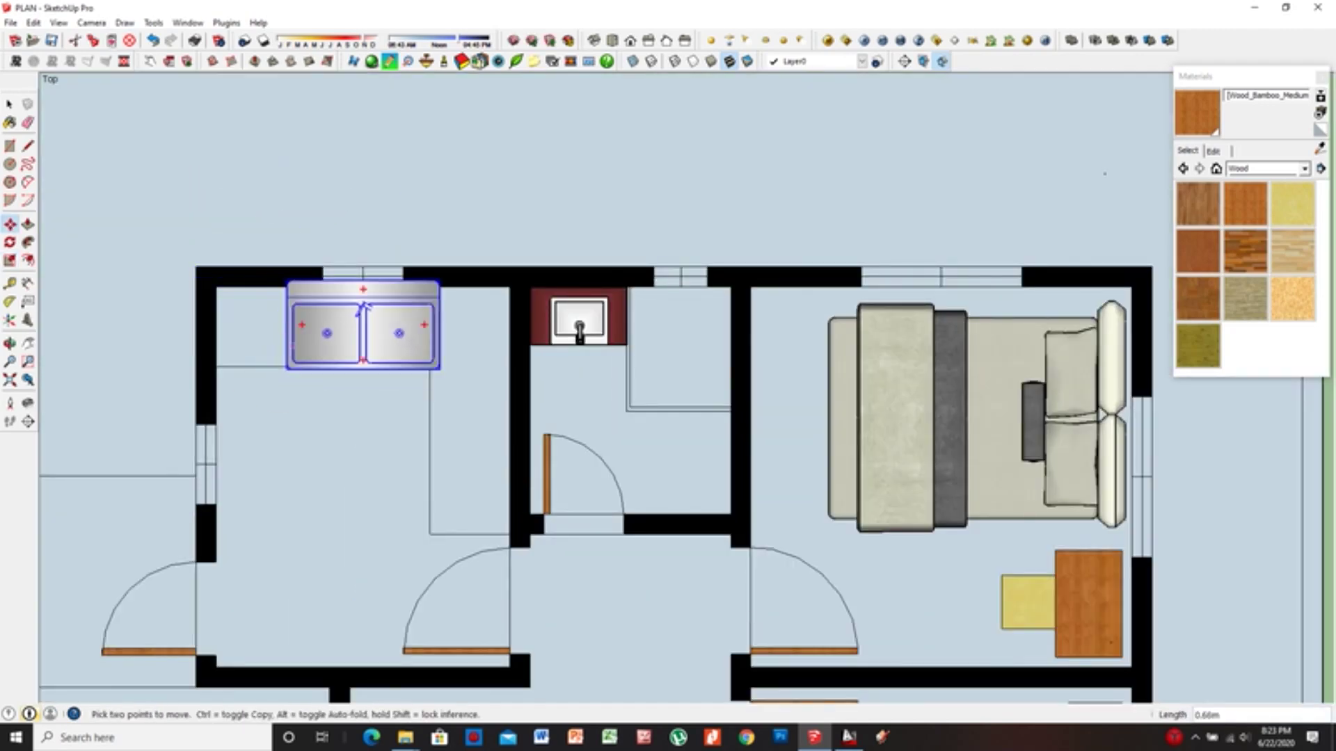
pyautogui.scroll(2, 310, 346)
pyautogui.scroll(3, 401, 171)
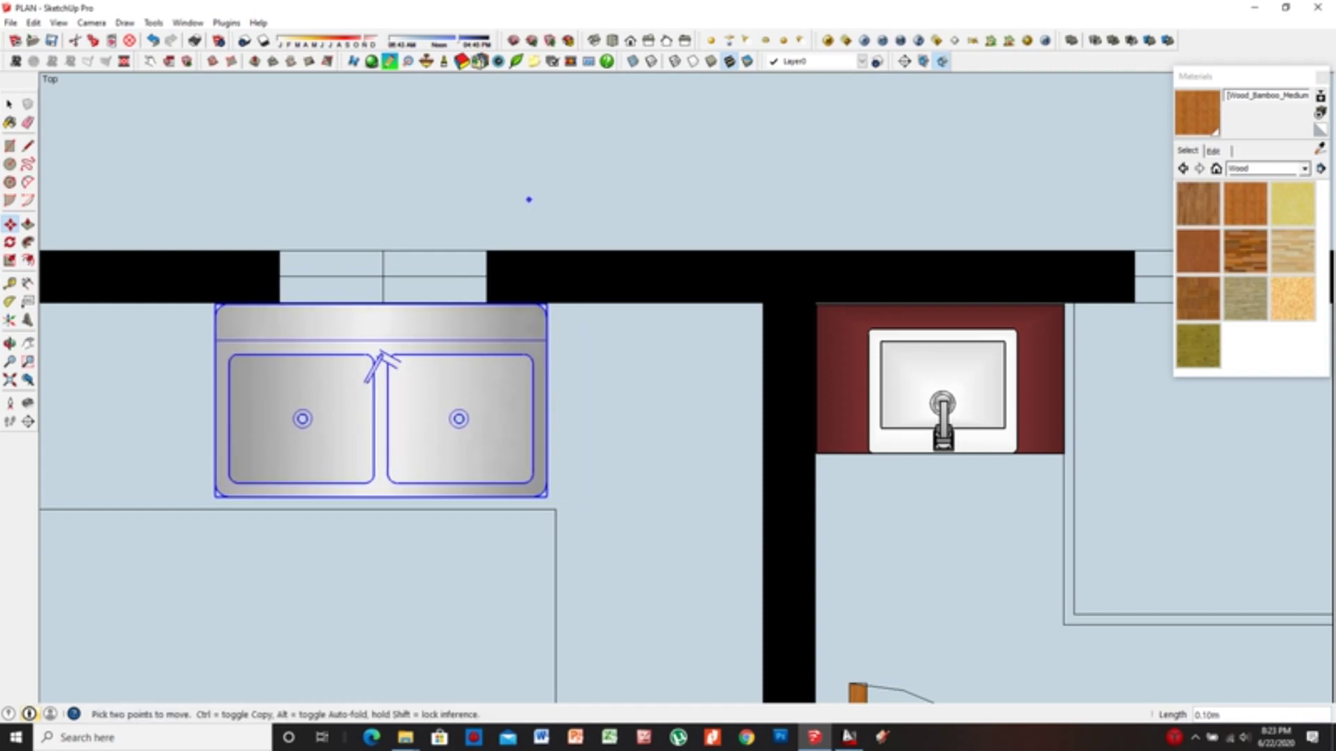
pyautogui.click(379, 364)
# Orbit to check the kitchen sink, return to top view, and bring in the toilet
pyautogui.press('space')
pyautogui.scroll(-3, 382, 340)
pyautogui.moveTo(382, 341)
pyautogui.mouseDown(button='middle')
pyautogui.moveTo(441, 337)
pyautogui.moveTo(430, 318)
pyautogui.mouseUp(button='middle')
pyautogui.hotkey('alt', 'c')
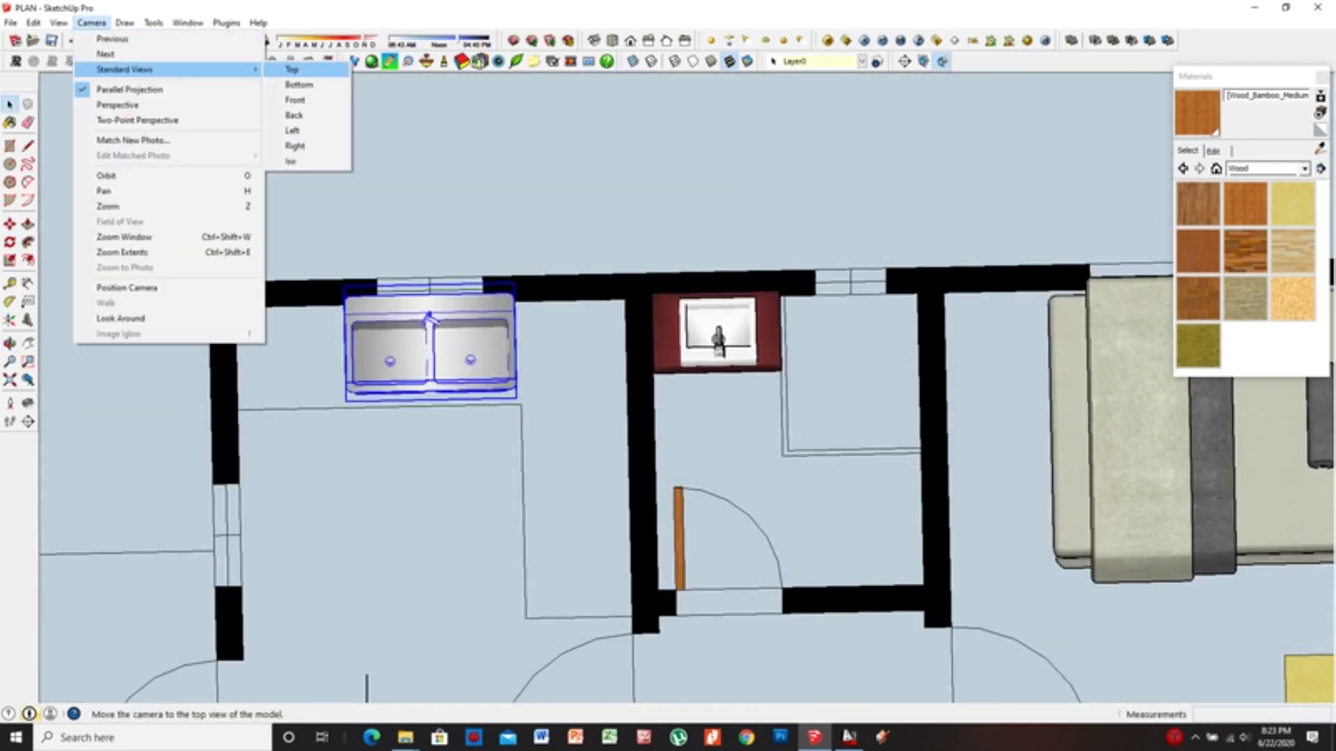
pyautogui.press('Return')
pyautogui.scroll(-3, 446, 324)
pyautogui.hotkey('alt', 'f')
pyautogui.press('Escape')
pyautogui.hotkey('ctrl', 'v')
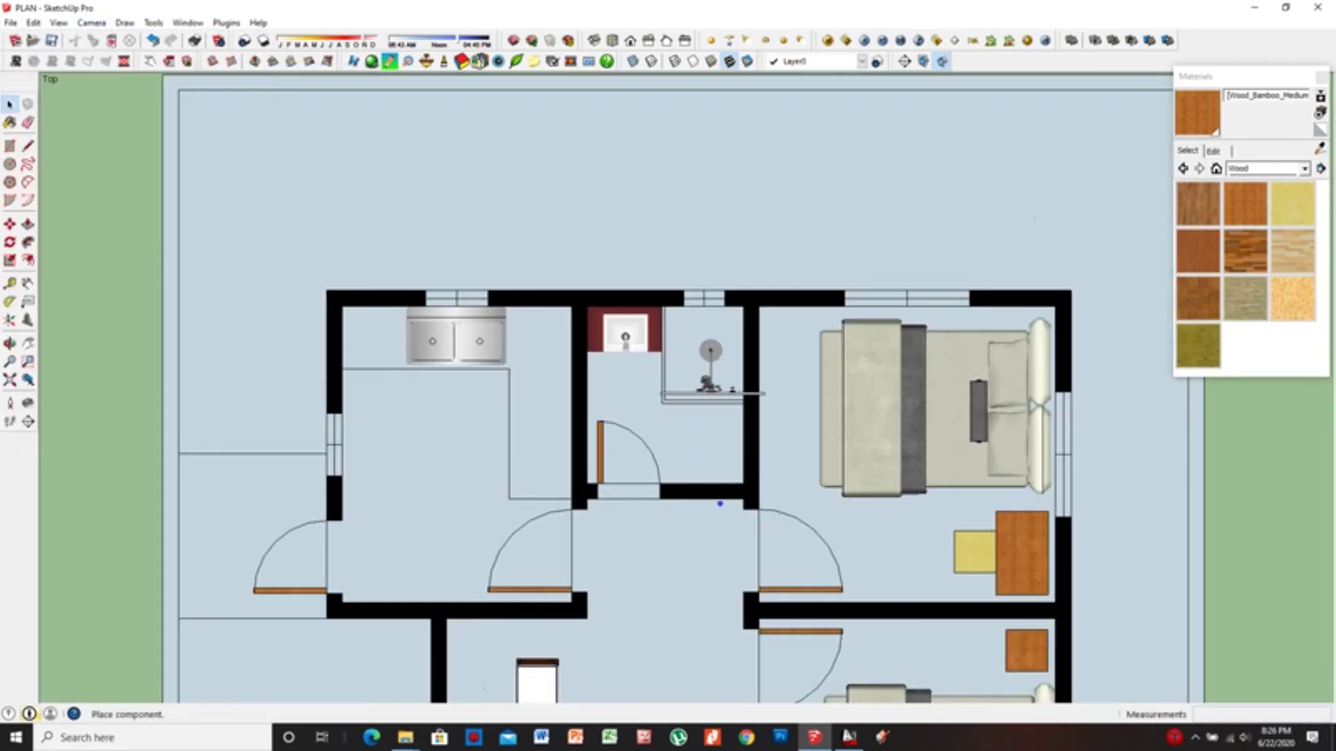
# Rotate the toilet and shrink it to half size with scale 0.5
pyautogui.click(697, 432)
pyautogui.click(478, 433)
pyautogui.press('Return')
pyautogui.scroll(2, 456, 325)
pyautogui.write('s0.5')
pyautogui.press('Return')
pyautogui.press('m')
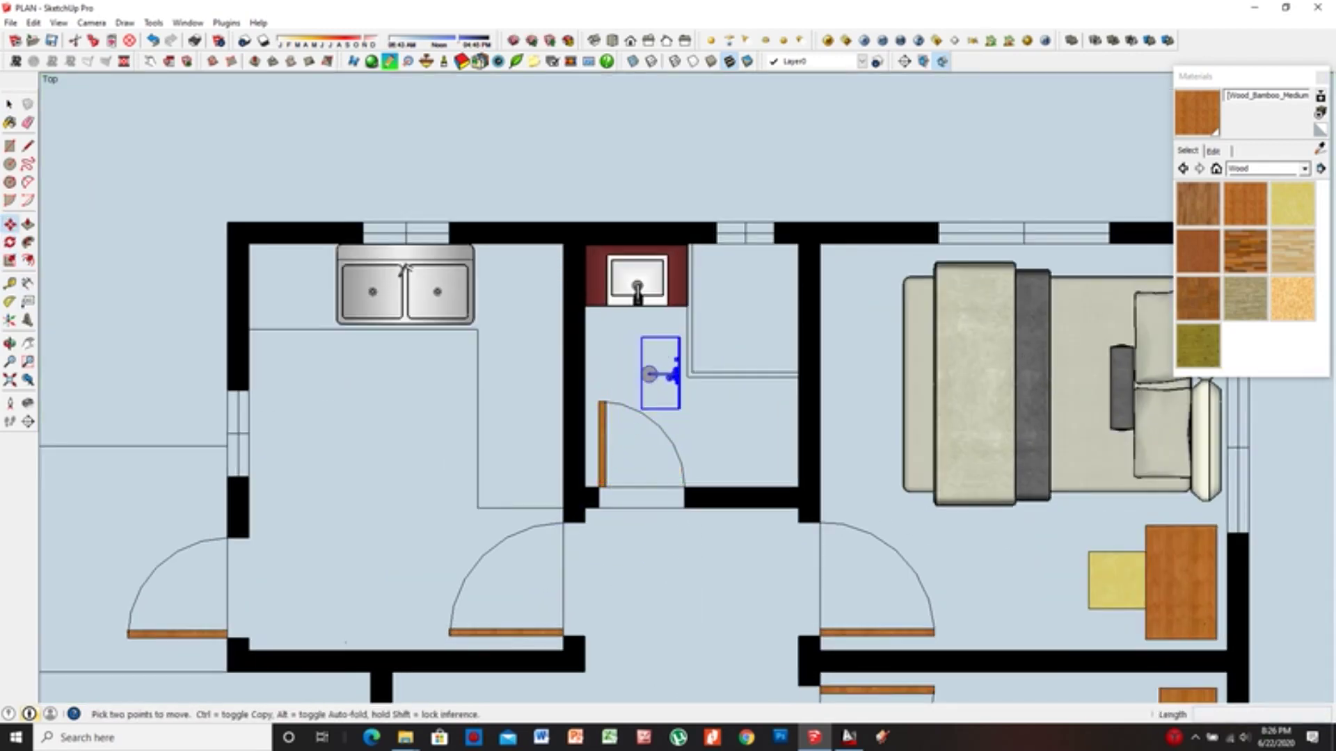
# Import the STOVE cooktop component and place it in the model
pyautogui.hotkey('alt', 'f')
pyautogui.press('o')
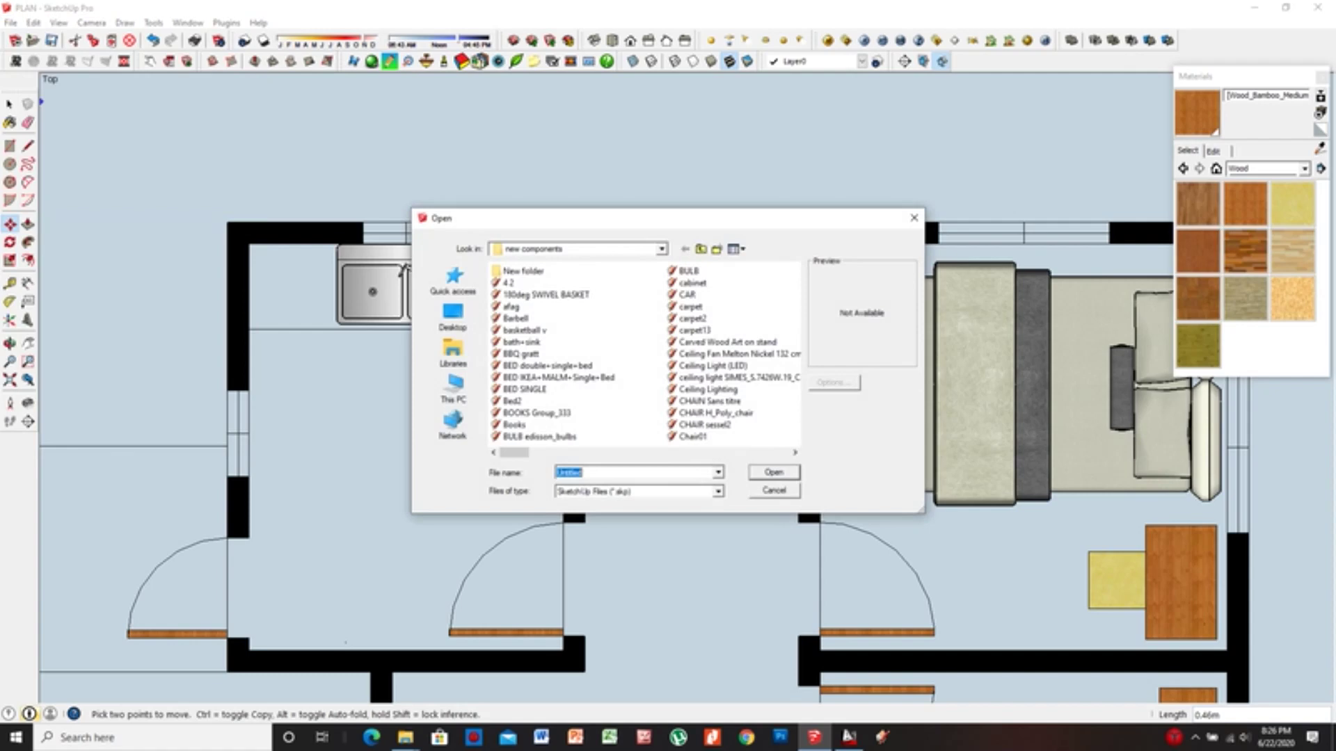
pyautogui.press('Down')
pyautogui.press('Down')
pyautogui.press('Down')
pyautogui.press('Down')
pyautogui.press('Down')
pyautogui.press('Down')
pyautogui.press('Down')
pyautogui.press('Down')
pyautogui.press('Down')
pyautogui.press('Escape')
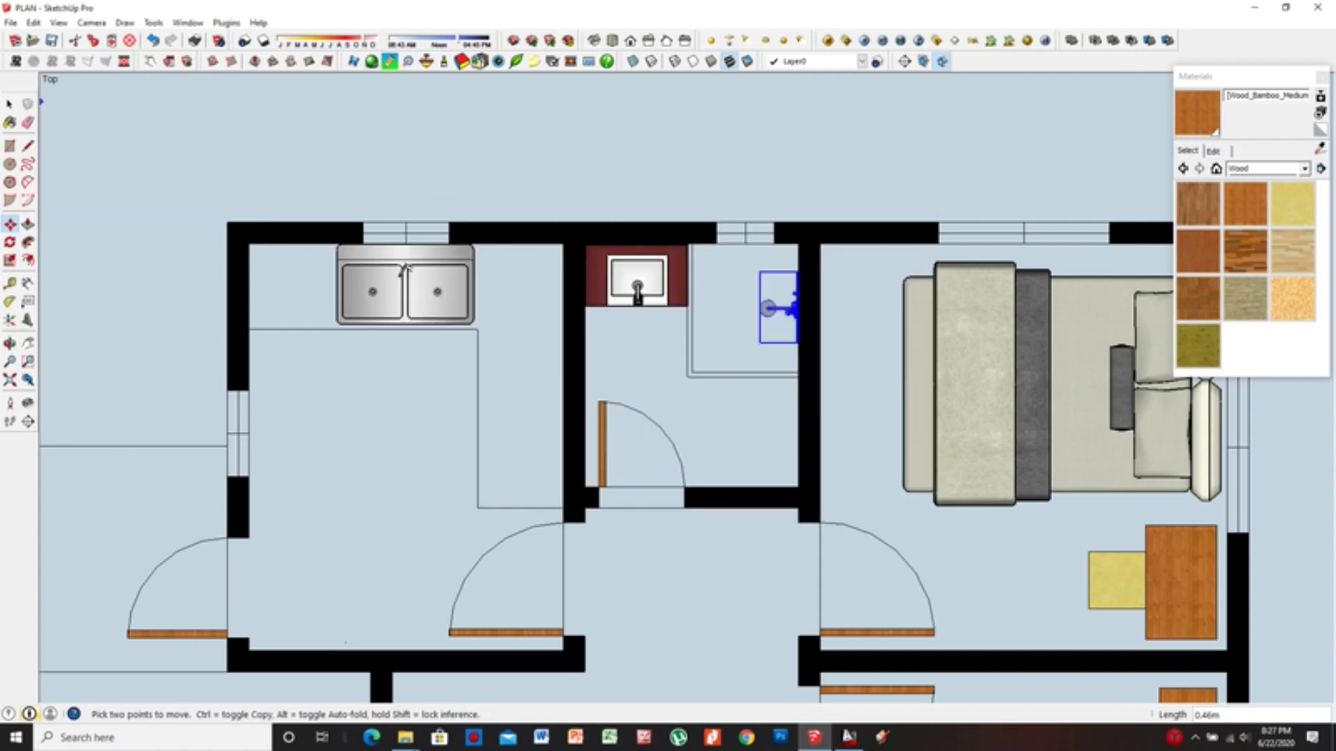
pyautogui.click(471, 456)
# Turn the stove a quarter turn and set it on the kitchen counter's right side
pyautogui.click(397, 441)
pyautogui.click(394, 508)
pyautogui.press('m')
pyautogui.click(303, 415)
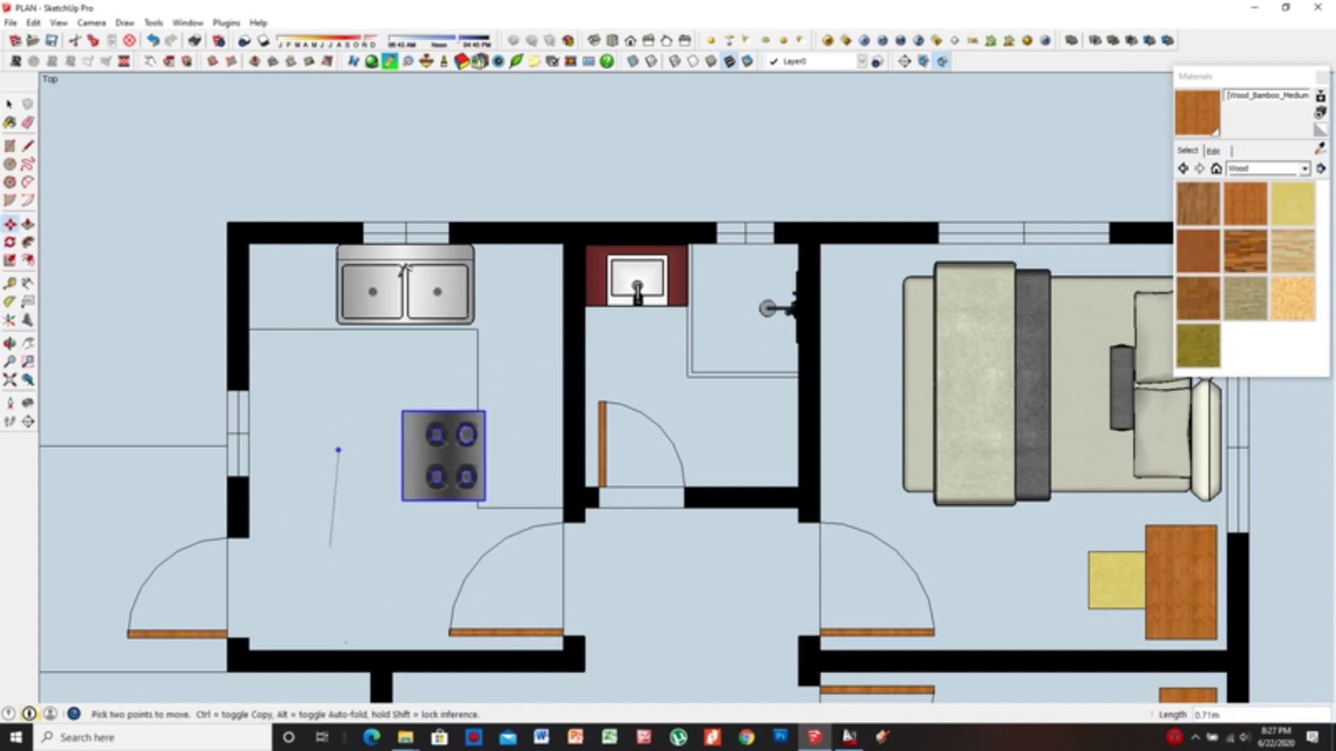
pyautogui.click(389, 414)
# Paint the kitchen countertop Tile_Checker_BW, replacing an initial Tile_Navy coat
pyautogui.click(1304, 168)
pyautogui.click(1259, 266)
pyautogui.click(1246, 299)
pyautogui.click(293, 286)
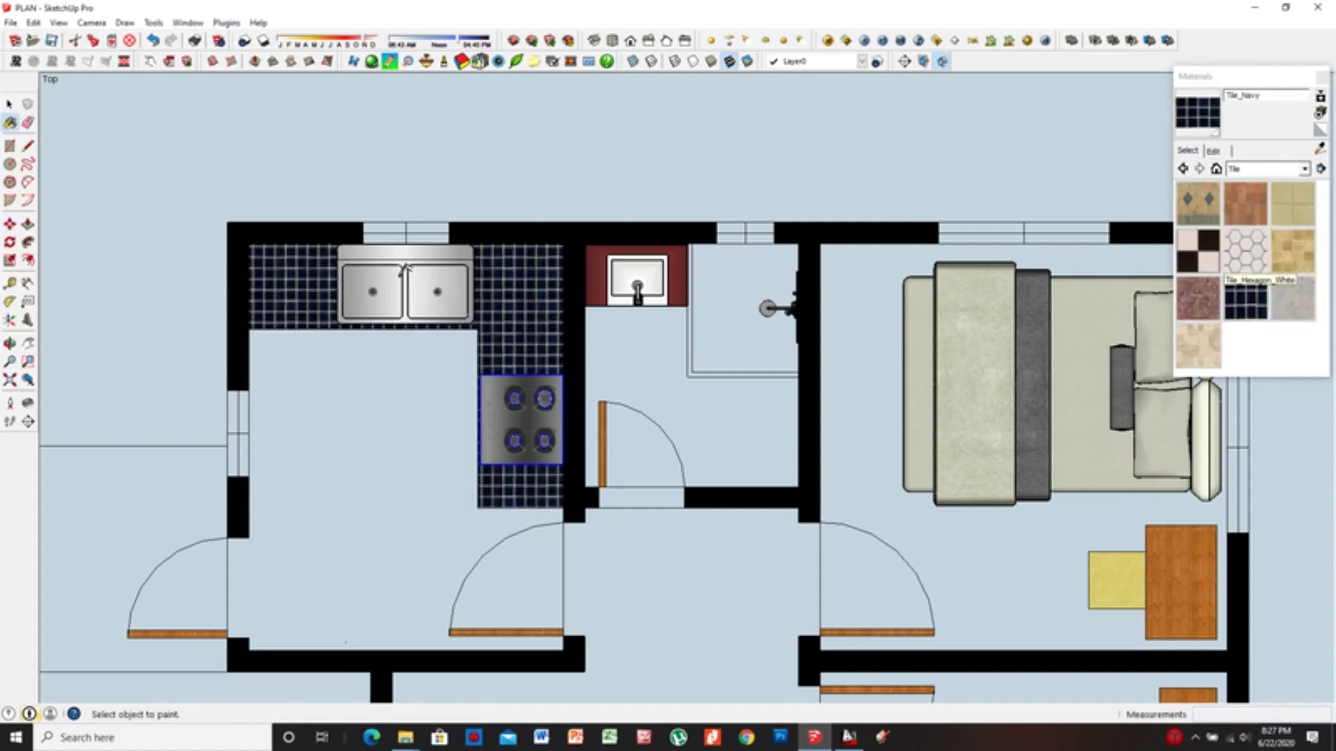
pyautogui.click(1198, 252)
pyautogui.click(292, 285)
# Paint the bathroom floor Tile_Hexagon_White after trying Tile_Mosaic_Multi
pyautogui.scroll(-1, 445, 279)
pyautogui.scroll(-2, 462, 234)
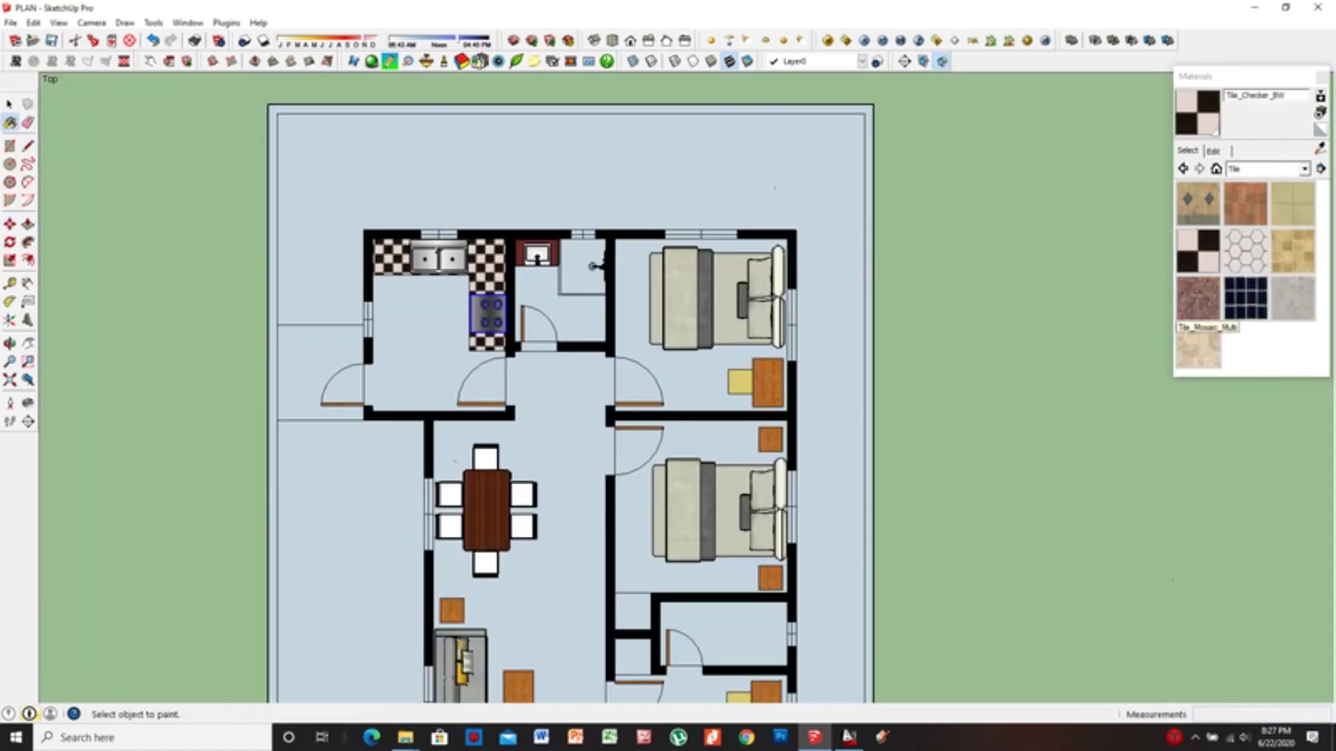
pyautogui.click(581, 268)
pyautogui.click(1245, 252)
pyautogui.click(550, 317)
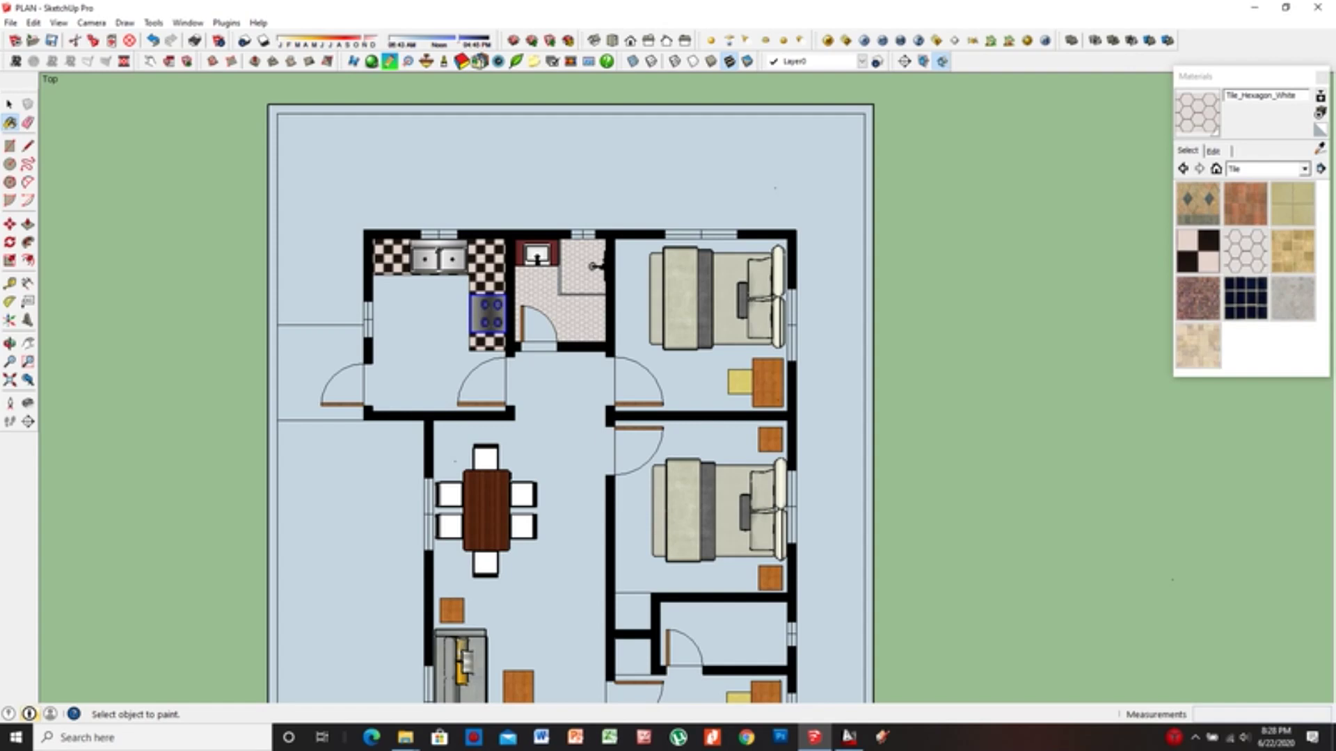
pyautogui.scroll(2, 534, 333)
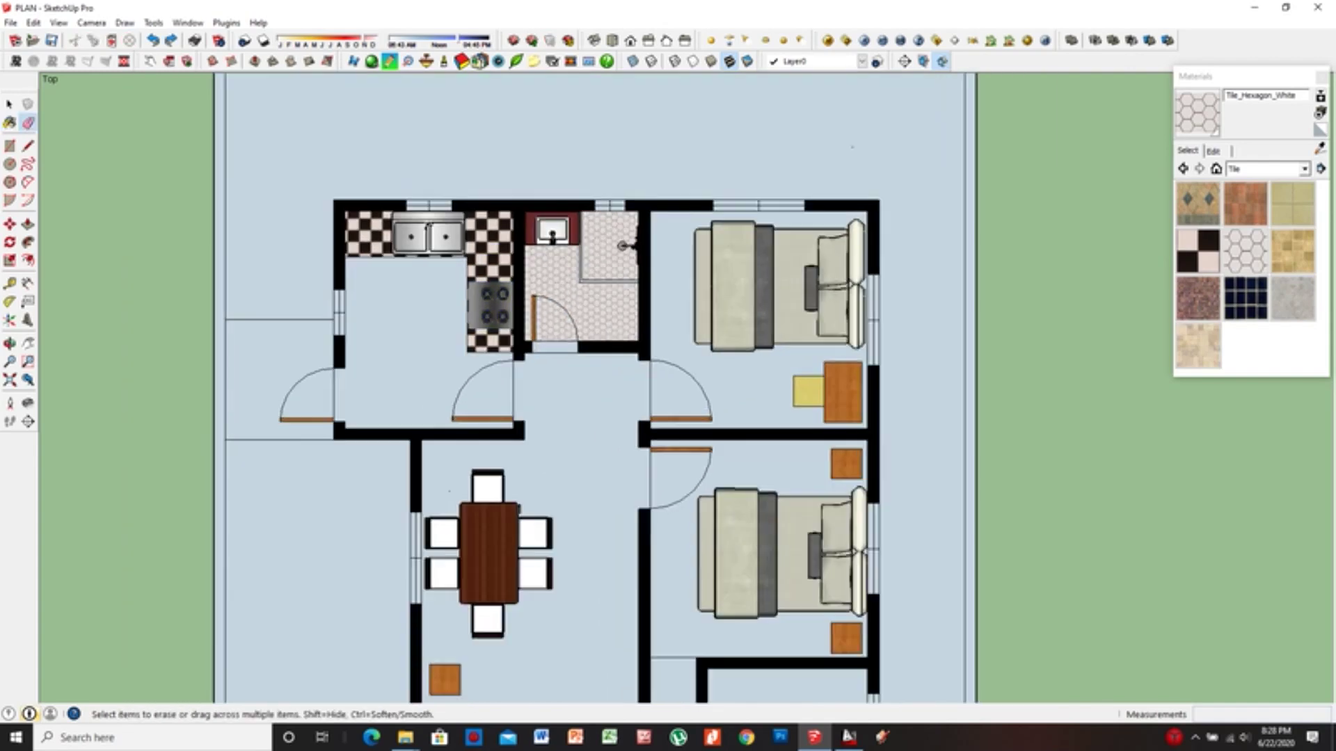
# Open the File > Open model window, then dismiss it without choosing anything
pyautogui.click(10, 22)
pyautogui.click(42, 61)
pyautogui.click(773, 492)
pyautogui.click(11, 23)
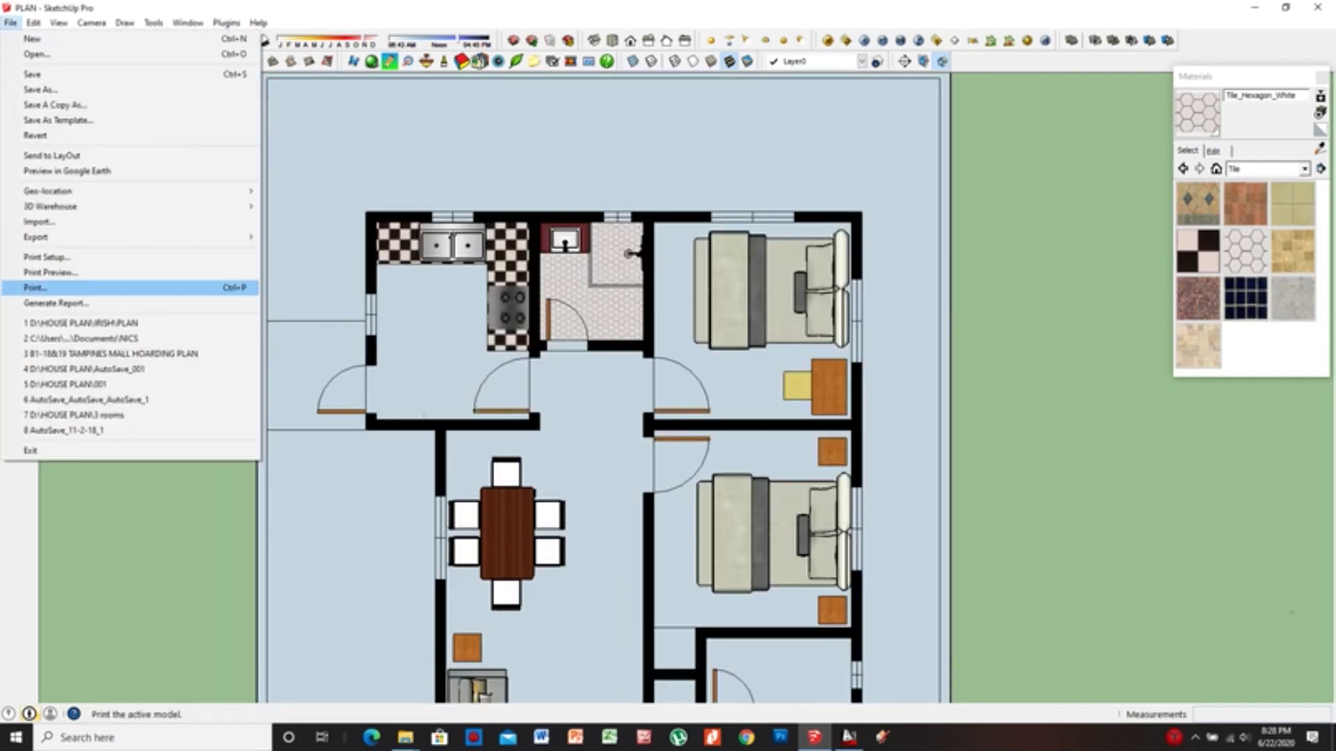
# Paste a toilet, rotate it 90° and set it in the bathroom beside the door
pyautogui.press('Escape')
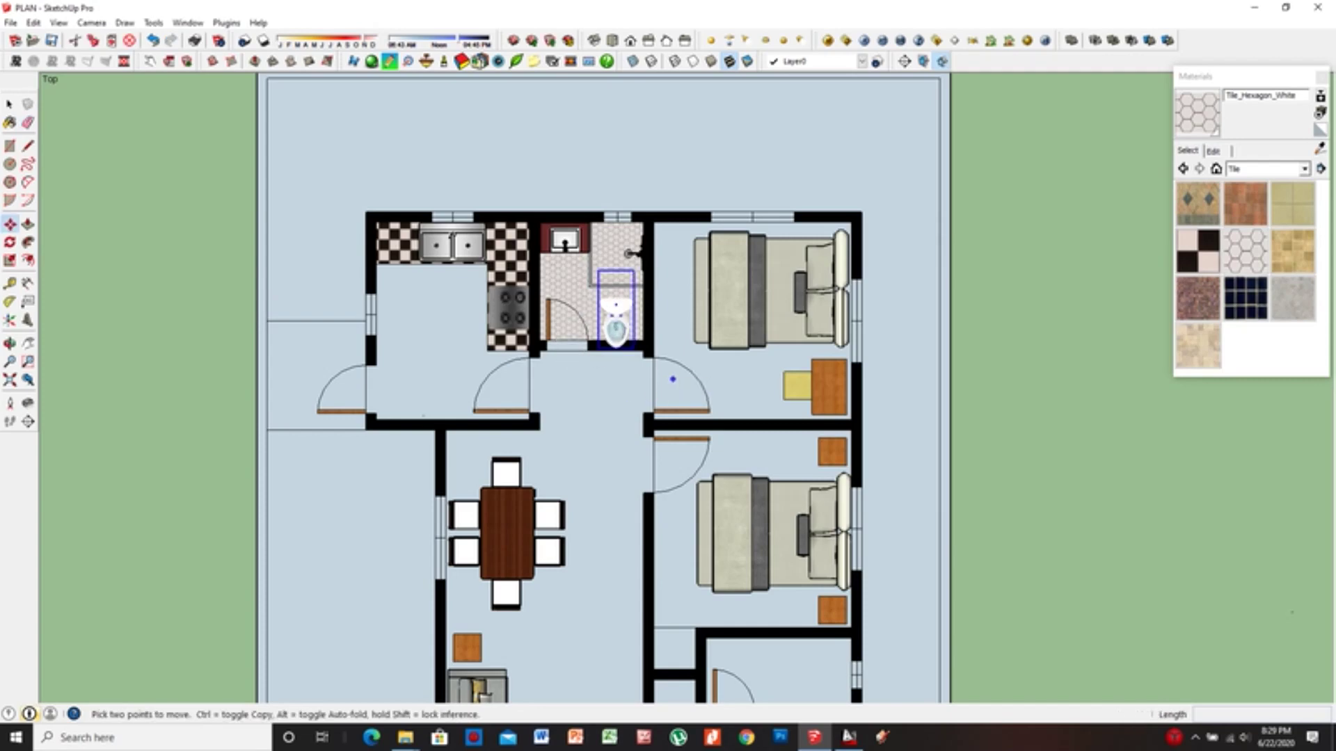
pyautogui.click(10, 242)
pyautogui.click(590, 387)
pyautogui.click(298, 387)
pyautogui.click(668, 410)
pyautogui.press('m')
pyautogui.scroll(3, 591, 387)
pyautogui.click(565, 287)
pyautogui.scroll(-3, 566, 287)
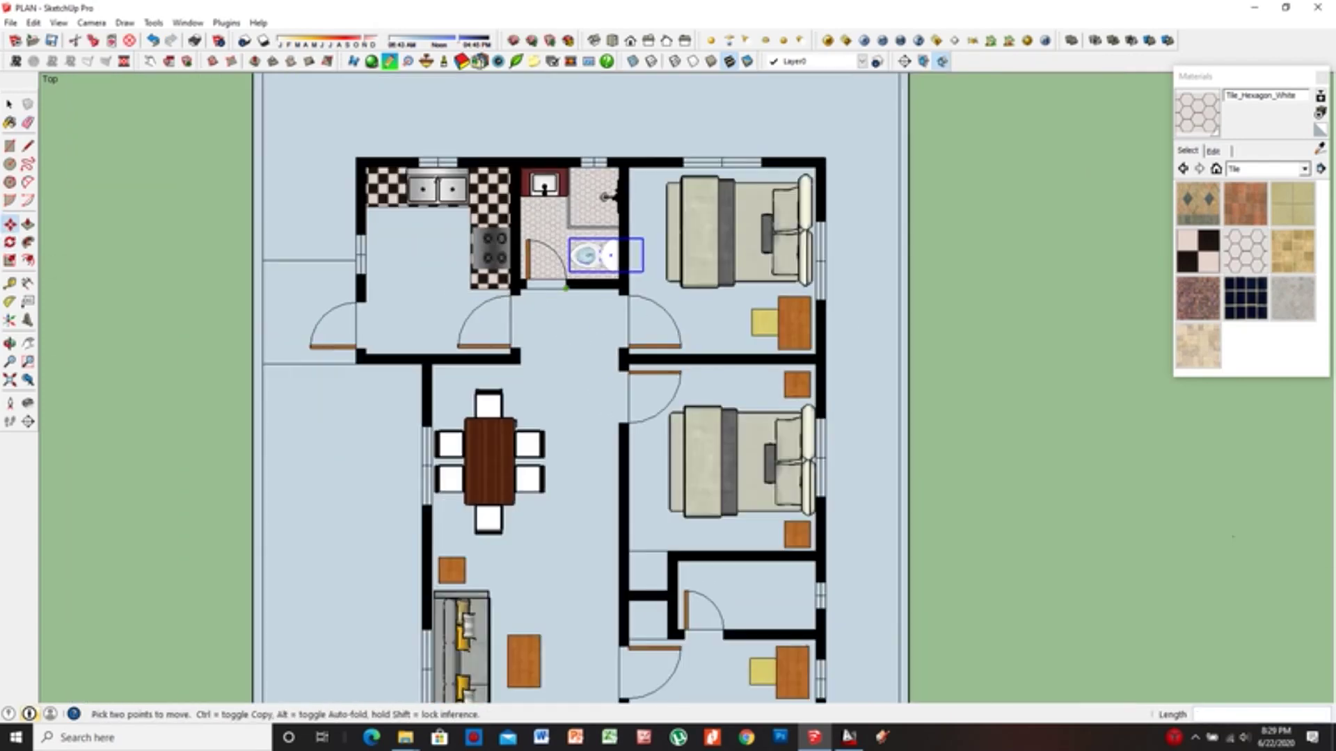
pyautogui.press('b')
pyautogui.scroll(-2, 605, 390)
pyautogui.scroll(-1, 605, 389)
pyautogui.scroll(3, 606, 390)
# Paint the yard around the house with grass from the Vegetation materials
pyautogui.click(1304, 169)
pyautogui.click(1245, 339)
pyautogui.click(622, 167)
pyautogui.scroll(-3, 623, 174)
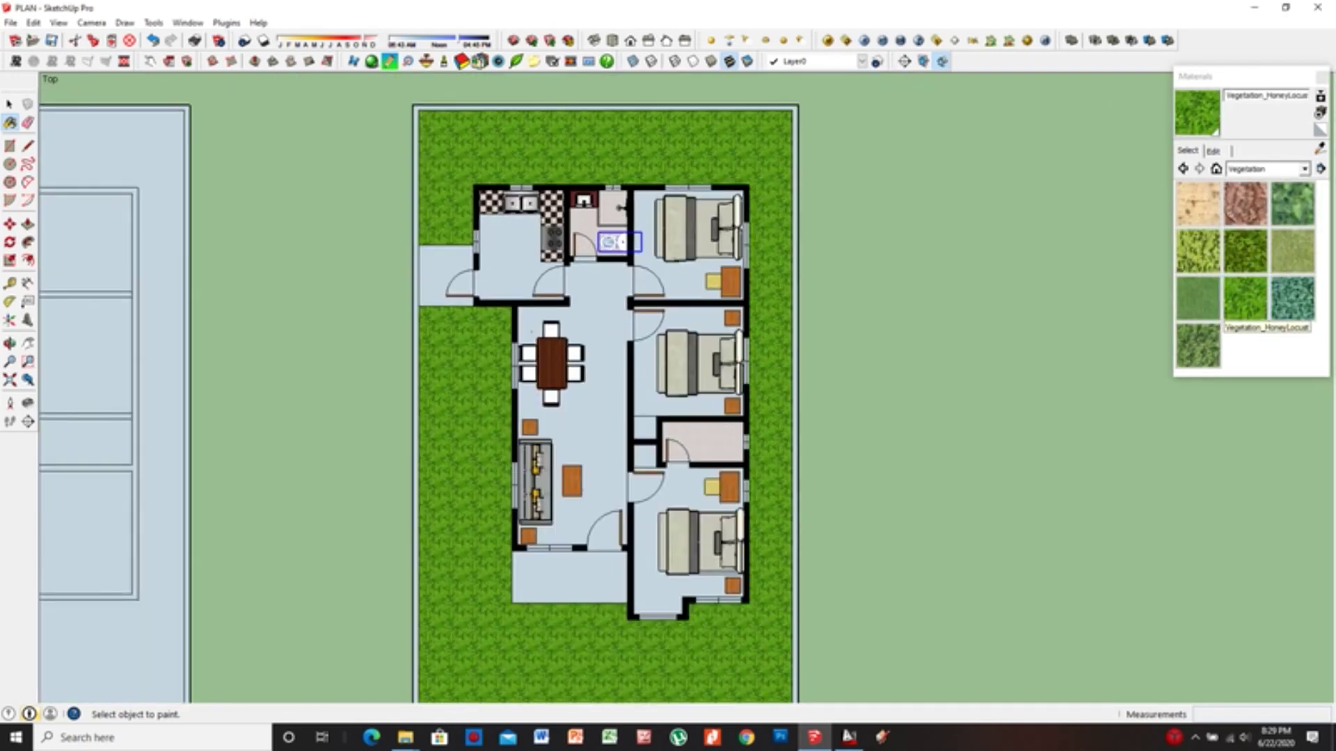
# Give the side entry pad the Vegetation_Bark_Maple texture
pyautogui.click(1198, 205)
pyautogui.click(446, 271)
pyautogui.scroll(2, 541, 418)
pyautogui.scroll(-1, 714, 207)
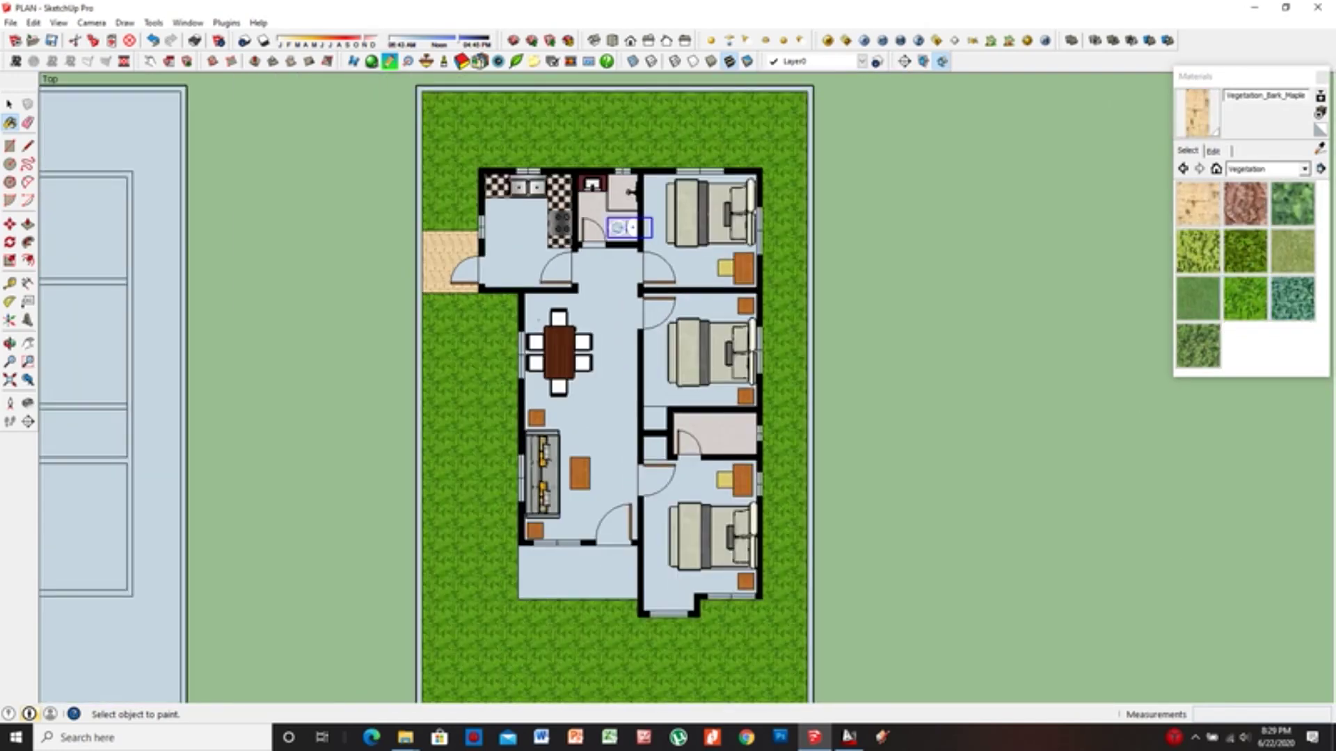
pyautogui.scroll(1, 714, 207)
pyautogui.scroll(3, 714, 208)
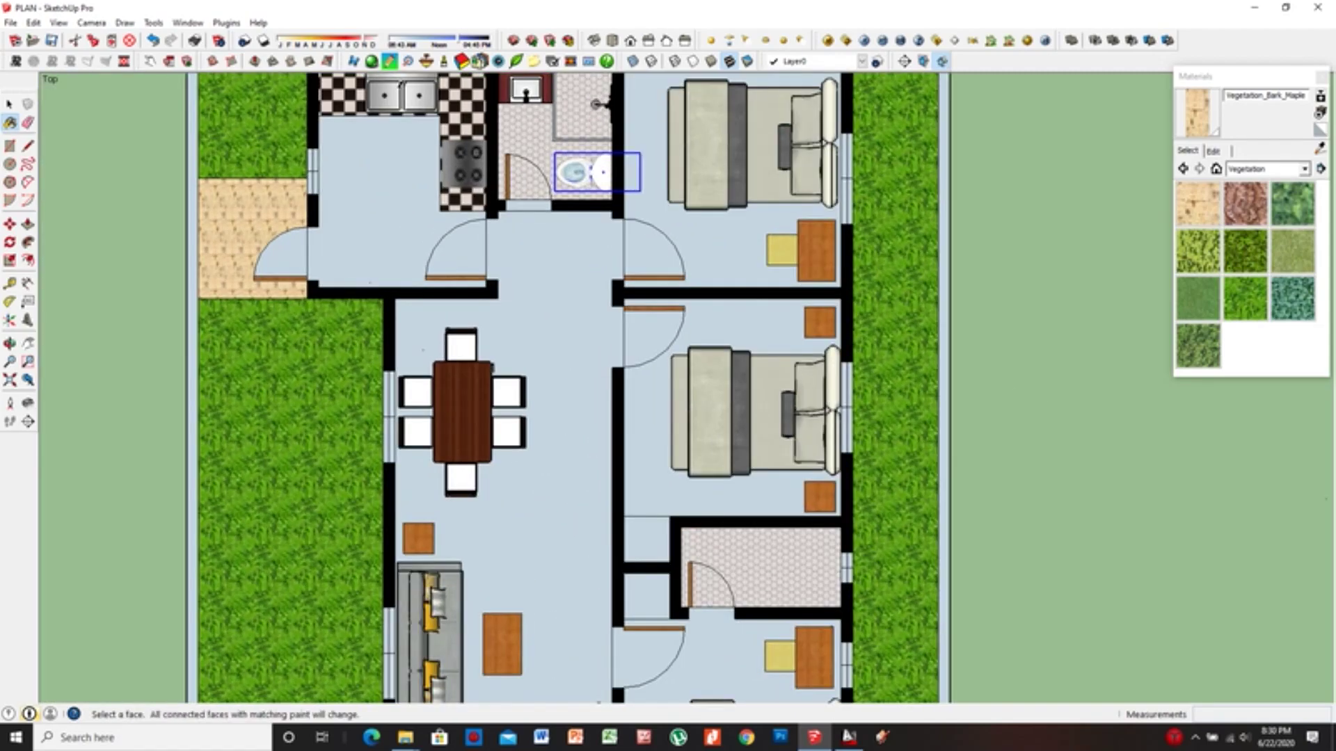
pyautogui.scroll(2, 754, 574)
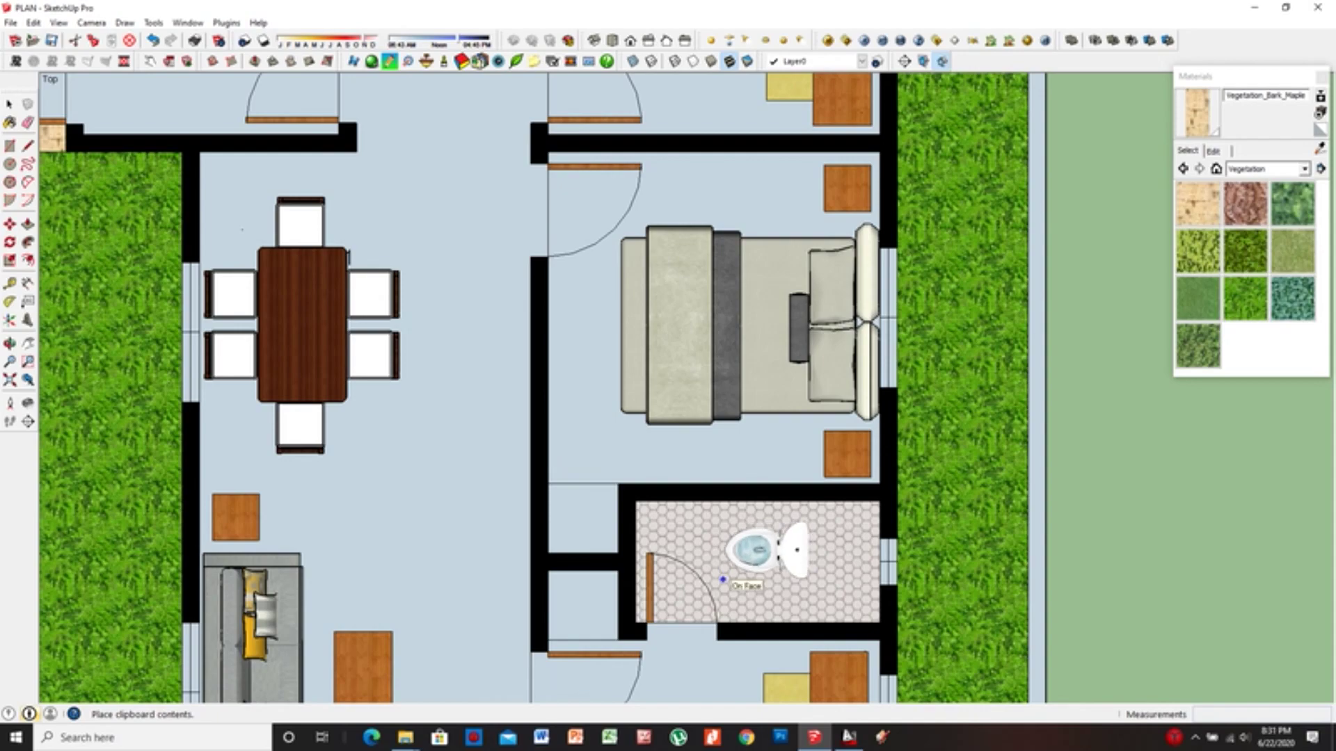
# Place the pasted toilet in the lower bathroom
pyautogui.click(722, 579)
pyautogui.scroll(3, 838, 530)
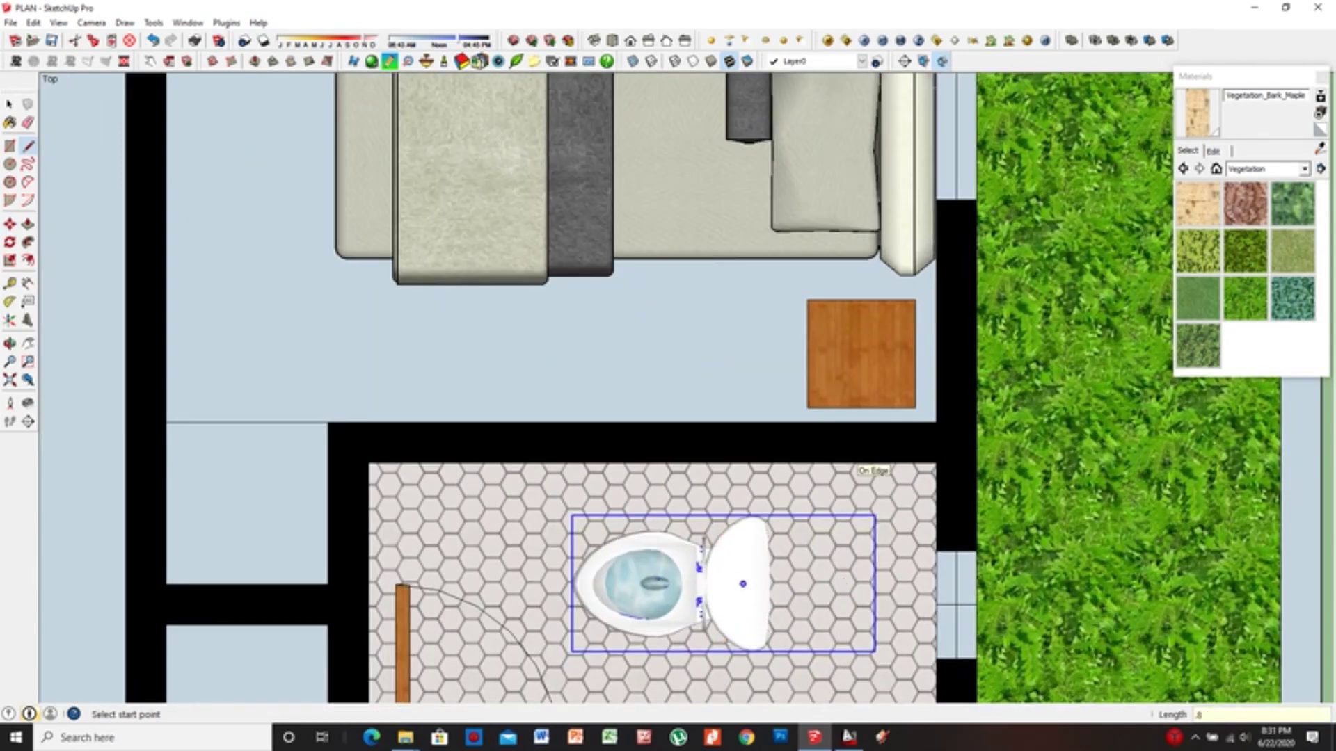
pyautogui.click(718, 464)
pyautogui.scroll(-3, 719, 469)
pyautogui.scroll(3, 816, 550)
# Rotate the toilet a quarter turn and set it against the bathroom's top wall
pyautogui.press('q')
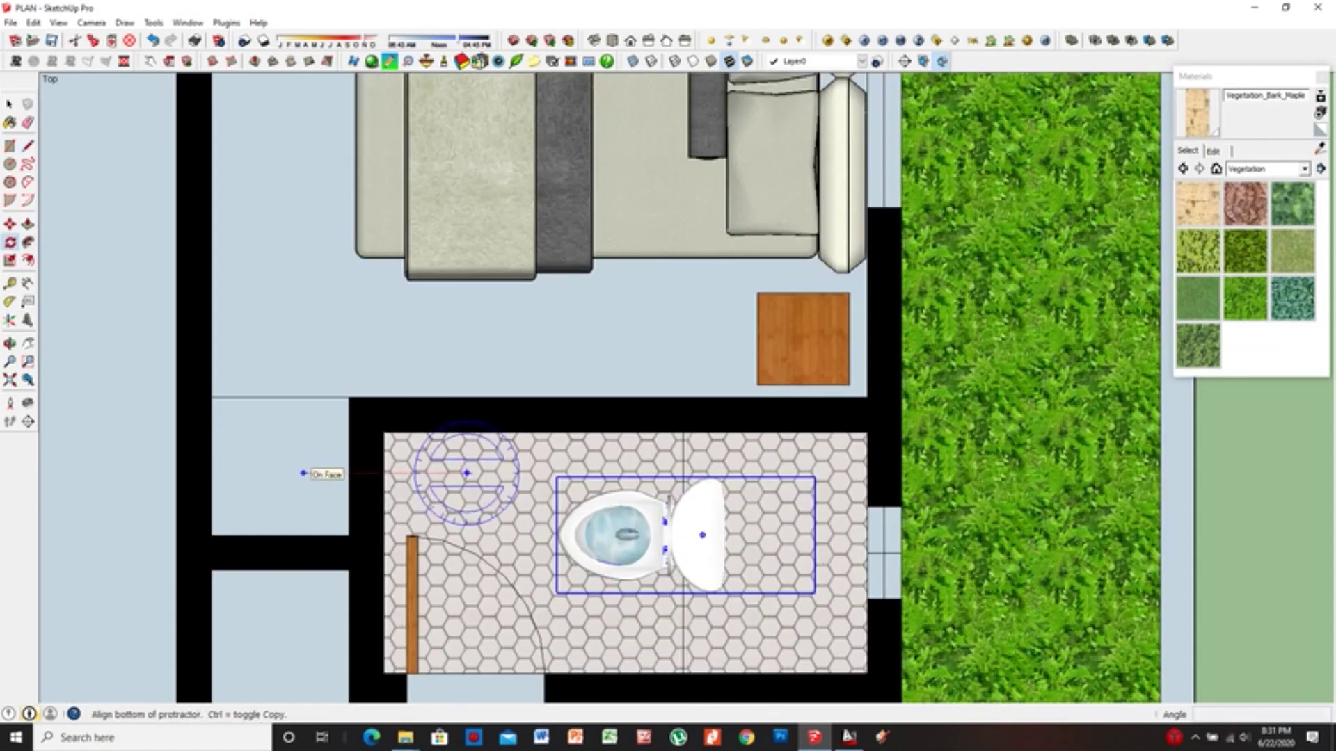
pyautogui.click(462, 471)
pyautogui.click(288, 404)
pyautogui.press('m')
pyautogui.click(542, 273)
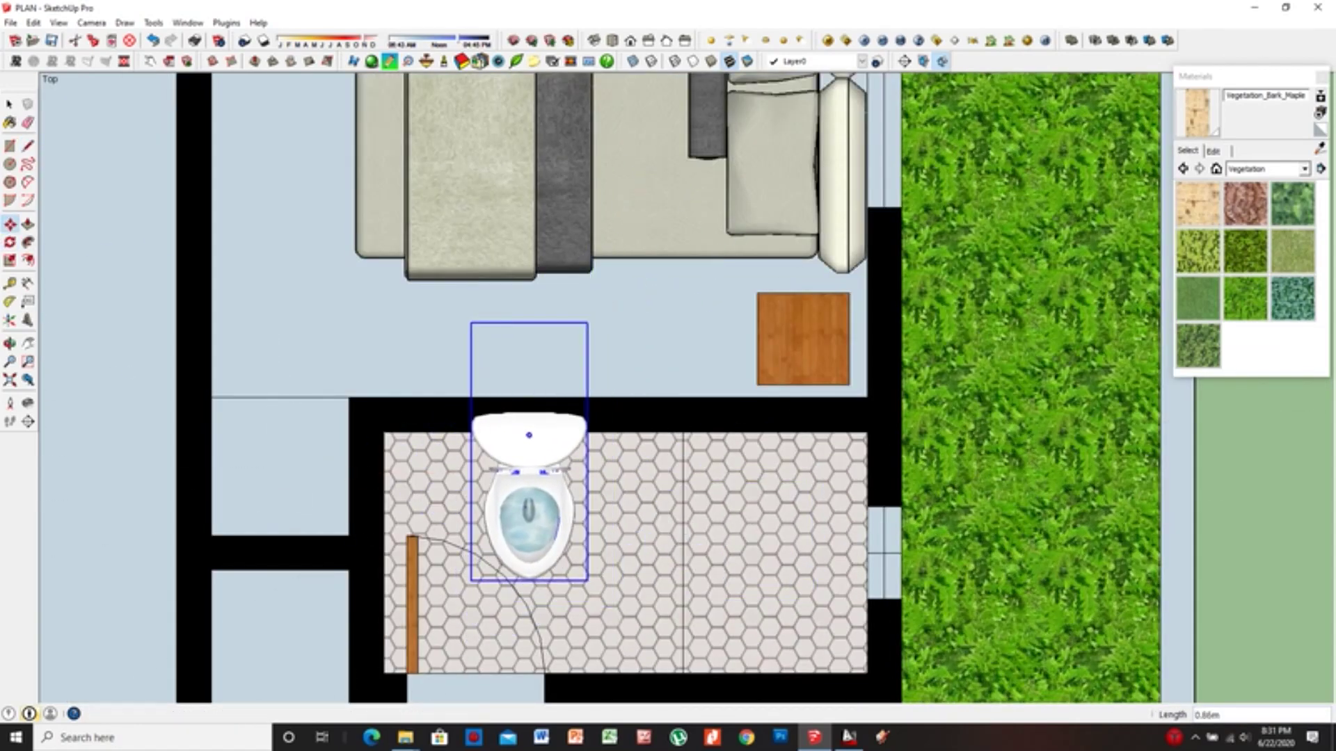
pyautogui.click(624, 467)
pyautogui.scroll(-1, 498, 402)
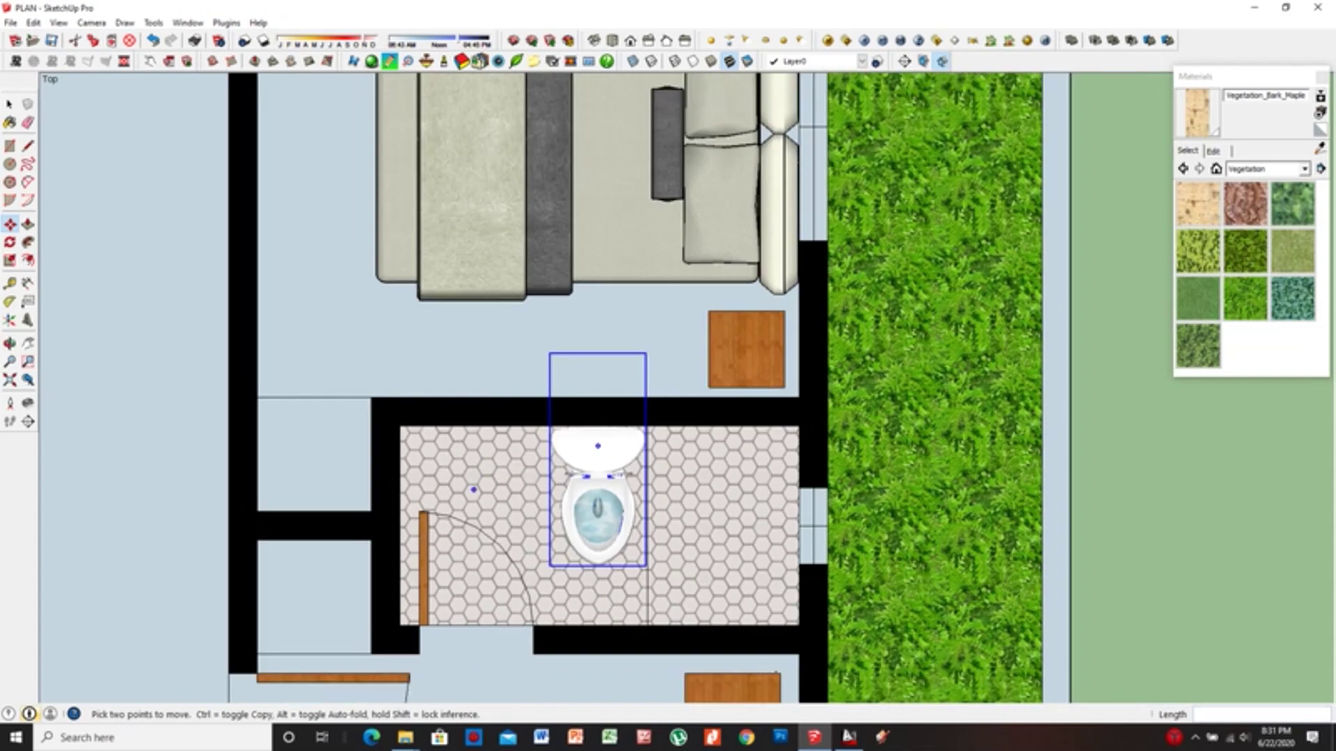
pyautogui.scroll(-5, 543, 529)
pyautogui.press('space')
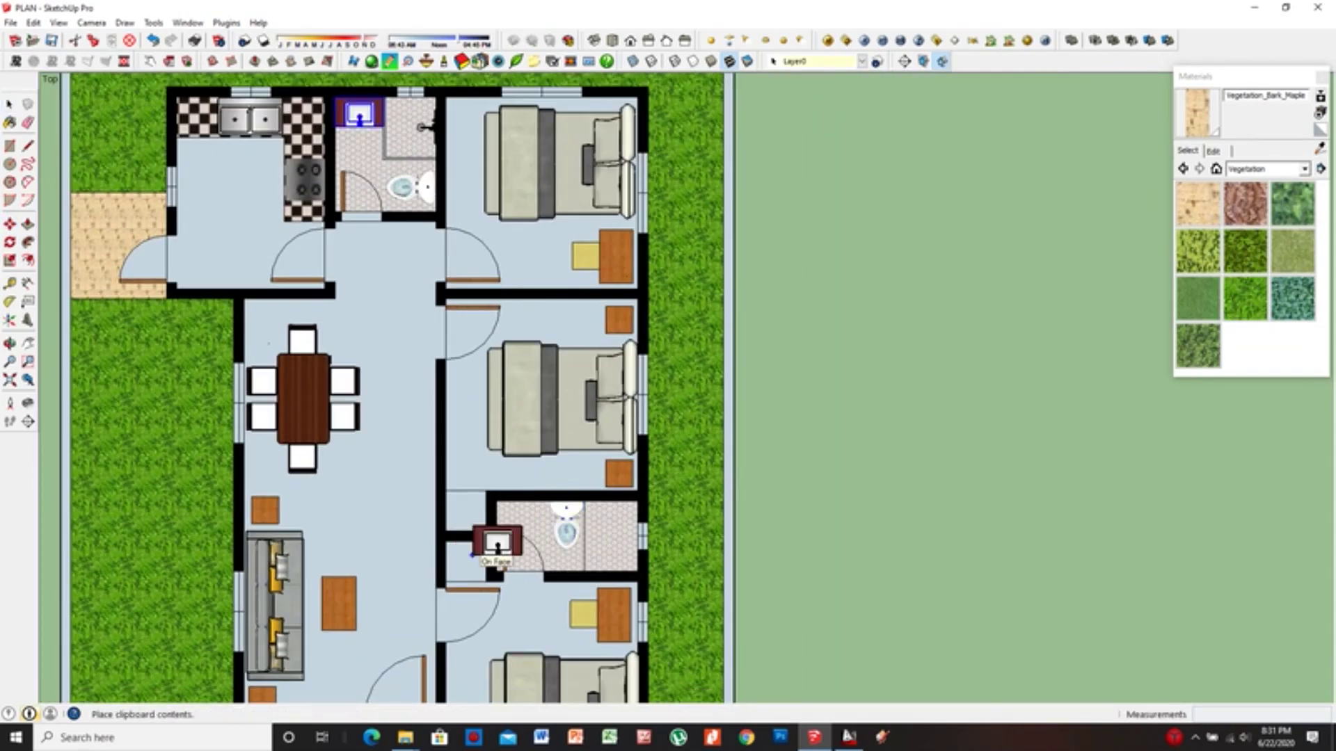
# Place the pasted sink in the lower bathroom beside the toilet
pyautogui.scroll(2, 473, 555)
pyautogui.click(565, 530)
pyautogui.scroll(2, 531, 421)
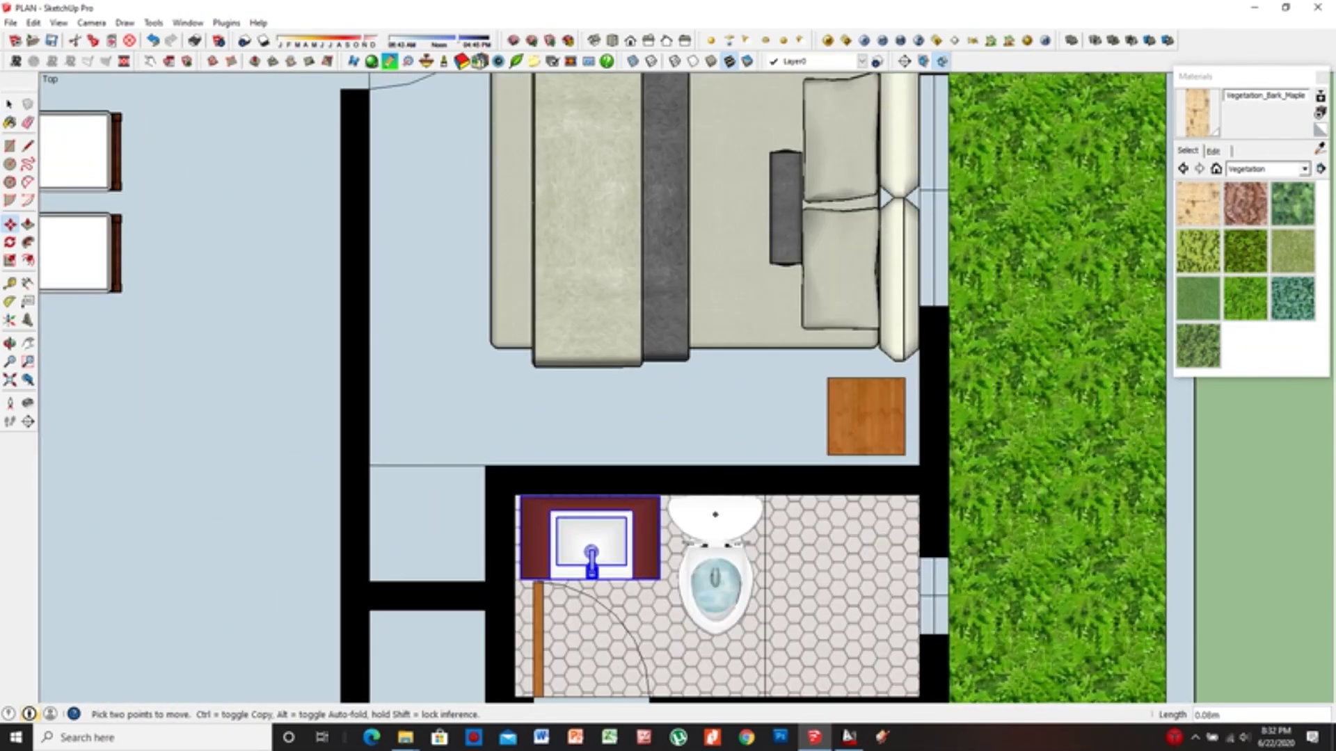
pyautogui.scroll(2, 598, 439)
pyautogui.scroll(2, 487, 522)
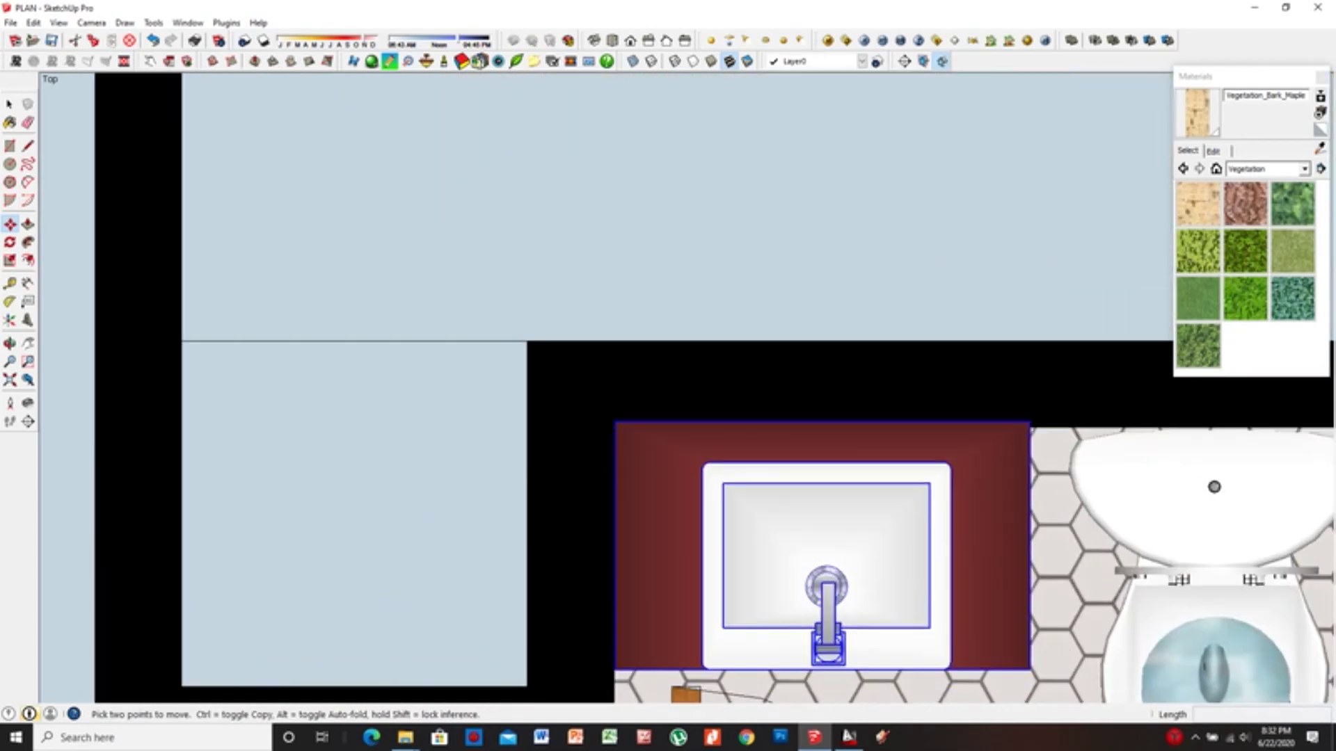
pyautogui.scroll(-1, 358, 486)
pyautogui.scroll(-3, 357, 486)
pyautogui.scroll(-2, 659, 611)
# Paint the door swing arcs with the white Color_000
pyautogui.click(1305, 170)
pyautogui.click(1252, 223)
pyautogui.click(1198, 202)
pyautogui.scroll(2, 417, 279)
pyautogui.scroll(-1, 299, 83)
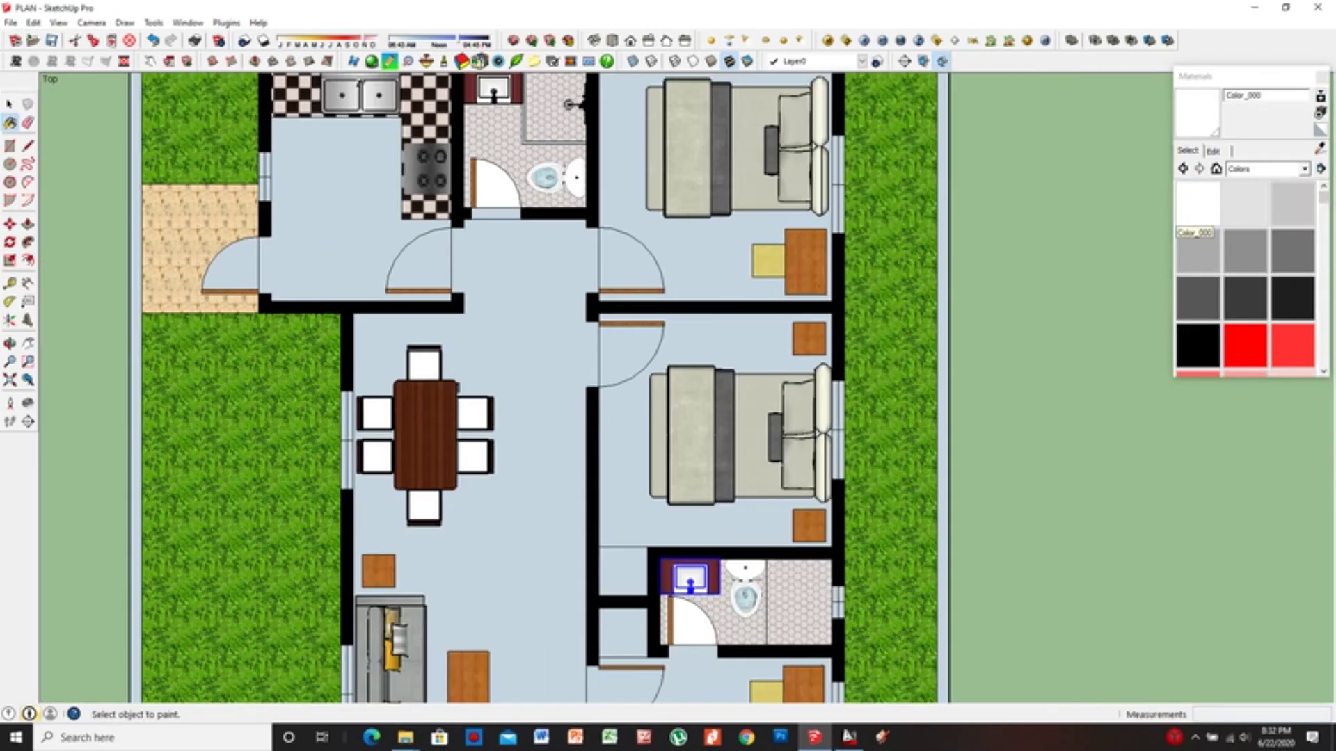
pyautogui.click(629, 264)
pyautogui.scroll(-2, 487, 348)
# Select the black Color_009 swatch and bring up the material collections list
pyautogui.press('e')
pyautogui.scroll(3, 529, 348)
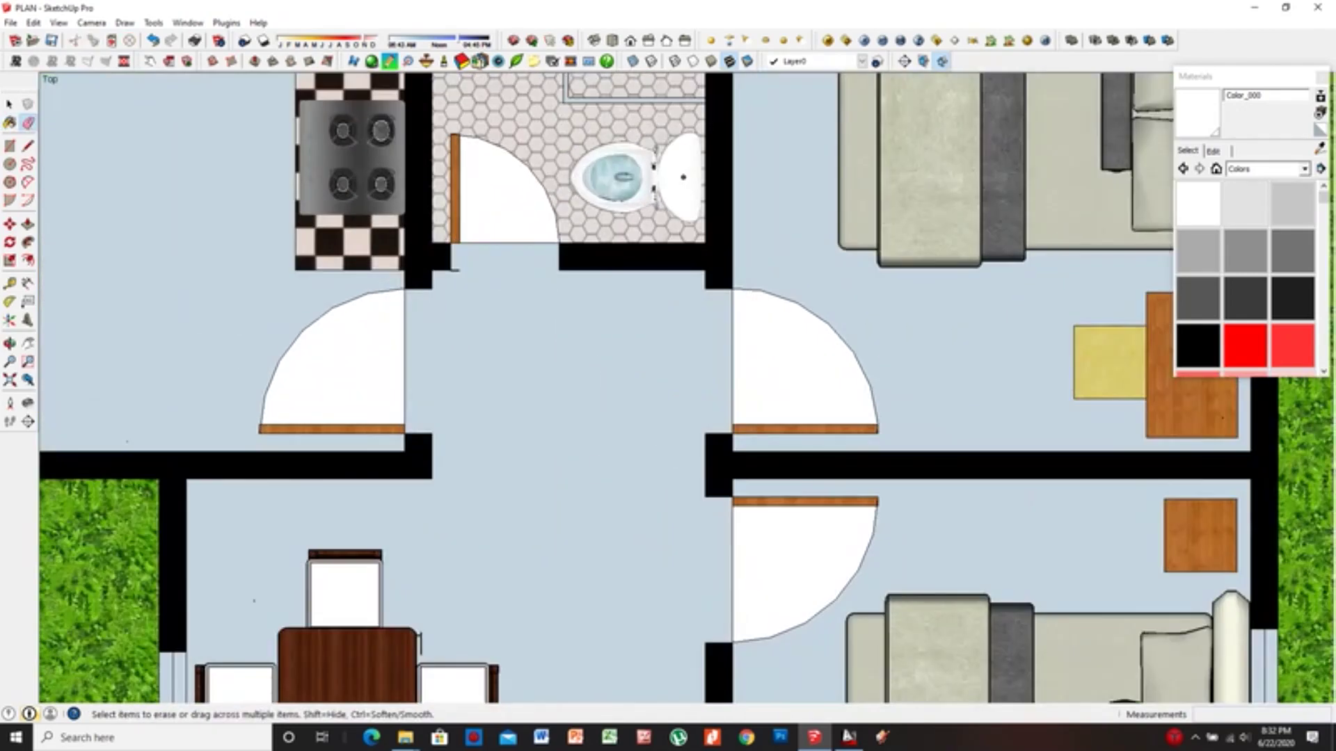
pyautogui.scroll(-3, 570, 340)
pyautogui.scroll(-1, 520, 105)
pyautogui.scroll(3, 521, 105)
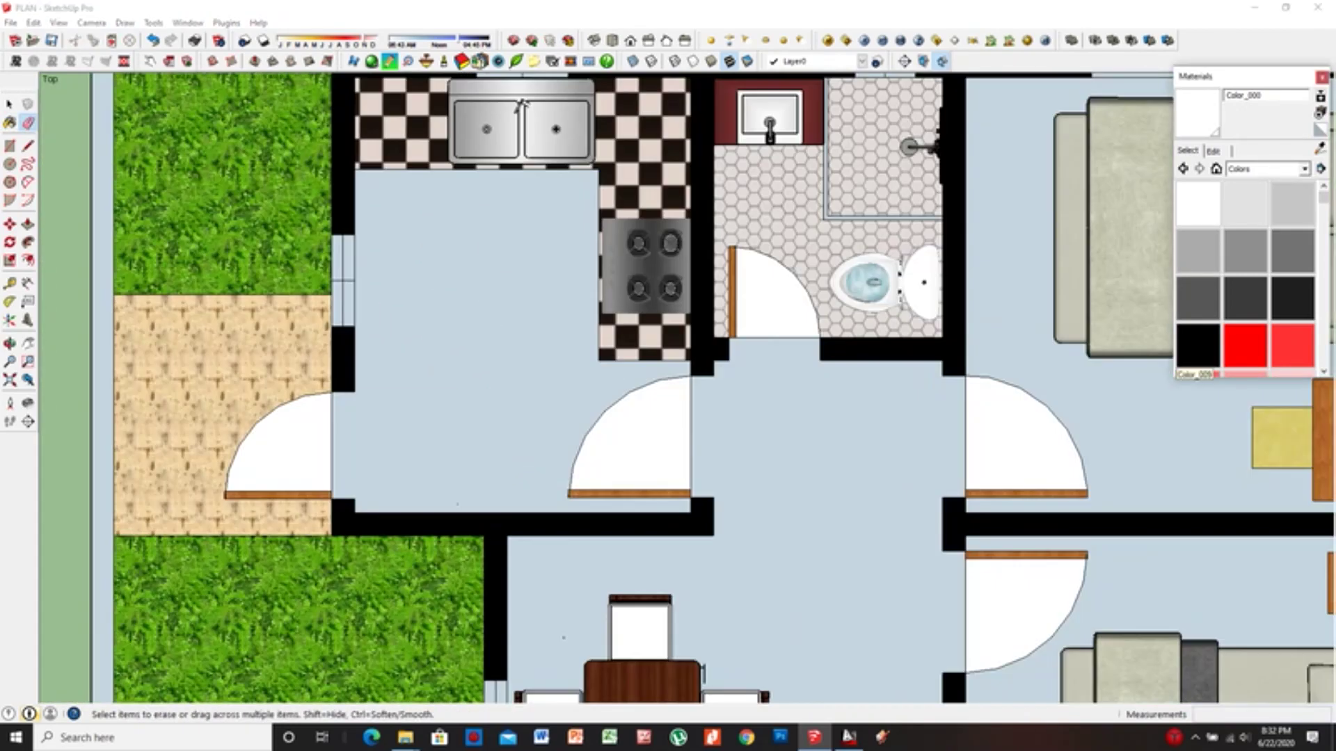
pyautogui.press('space')
pyautogui.click(1196, 344)
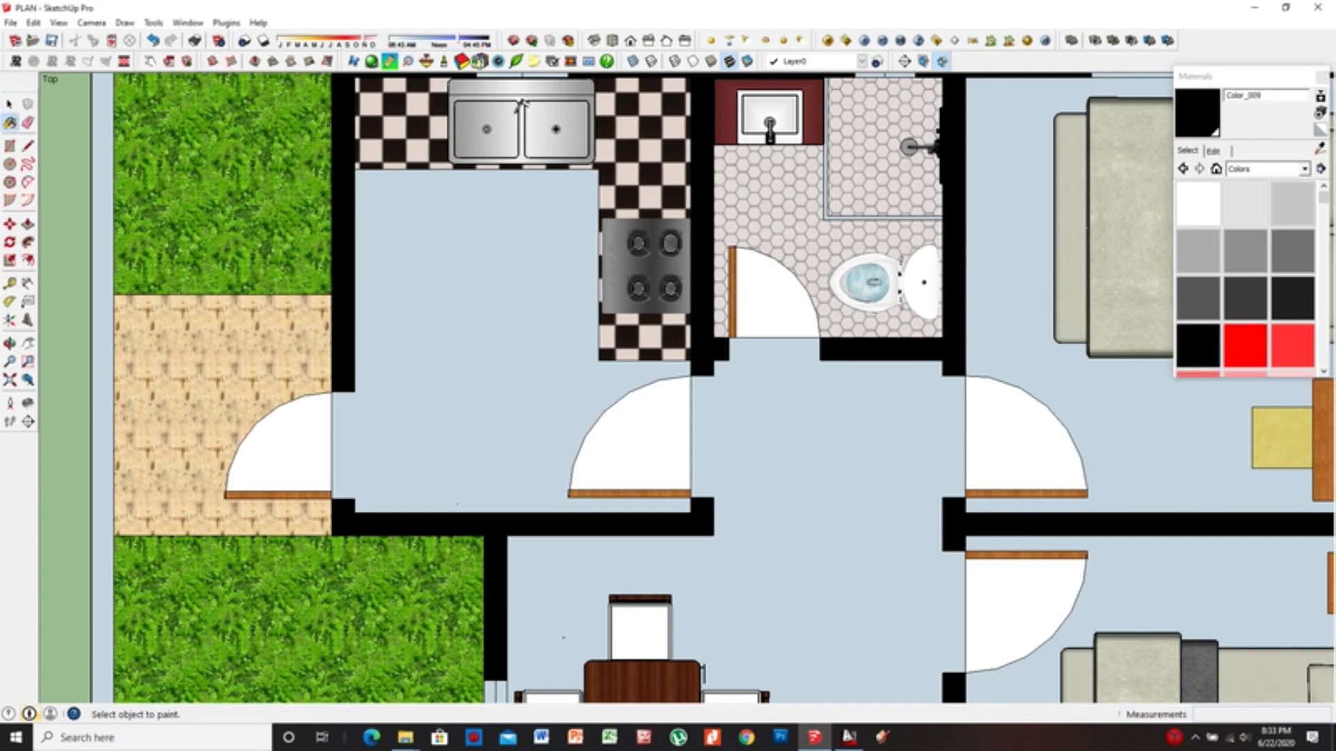
pyautogui.scroll(-3, 520, 104)
pyautogui.scroll(-2, 521, 105)
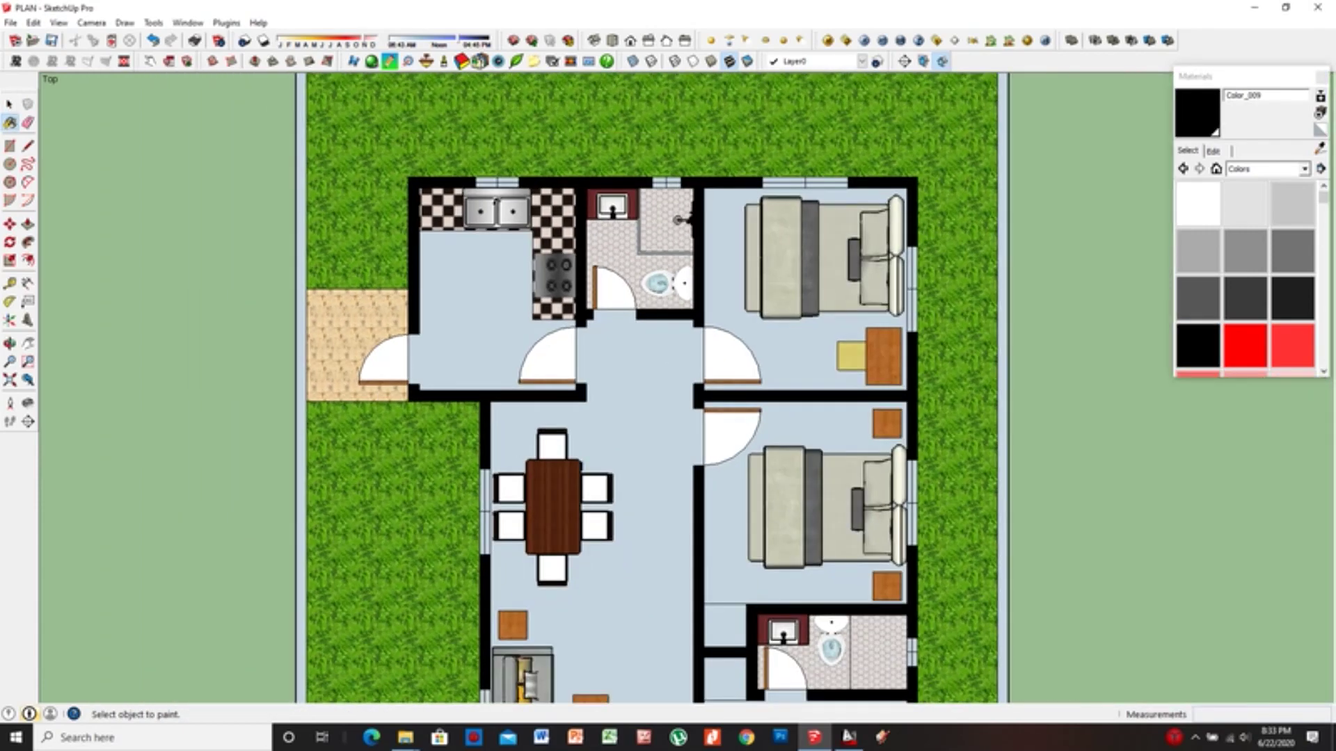
pyautogui.click(1304, 169)
# Paint the top and second bedroom floors with Stone_Vein_Gray
pyautogui.click(1247, 294)
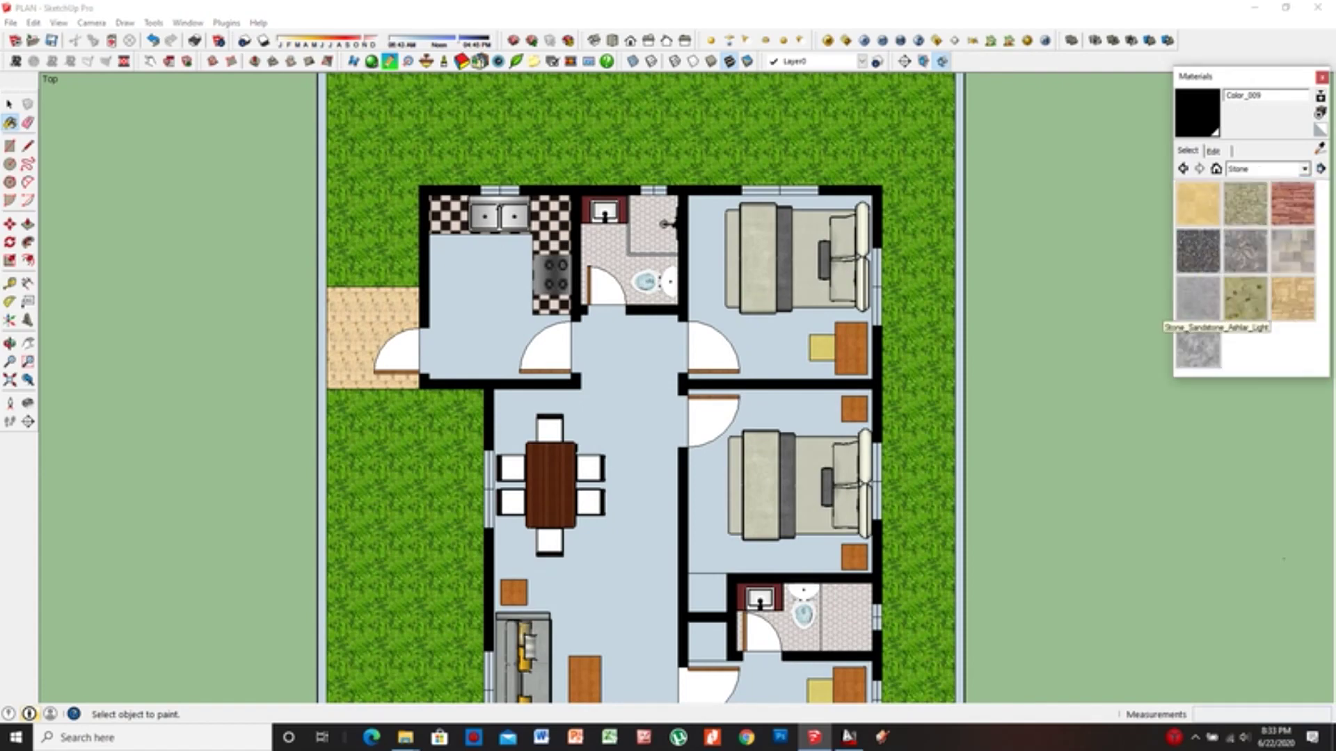
pyautogui.click(1197, 344)
pyautogui.click(741, 208)
pyautogui.scroll(-2, 740, 209)
pyautogui.click(737, 376)
# Repaint the top and second bedroom floors with Wood_Floor_Light
pyautogui.click(1304, 169)
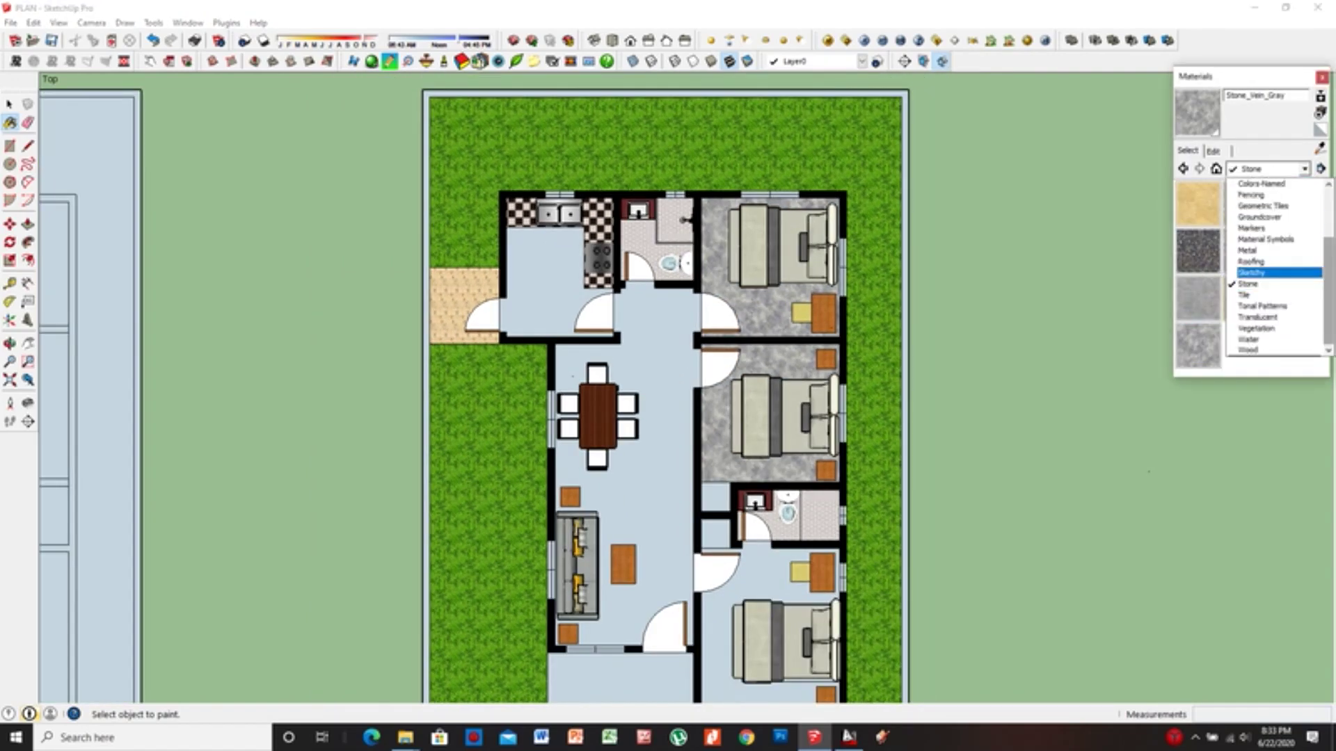
pyautogui.click(1253, 330)
pyautogui.click(1293, 251)
pyautogui.click(713, 237)
pyautogui.click(716, 362)
# Floor the bottom bedroom dark wood, living/dining Wood_Lumber_ButtJoint, and kitchen Wood_Floor_Parquet
pyautogui.scroll(1, 703, 661)
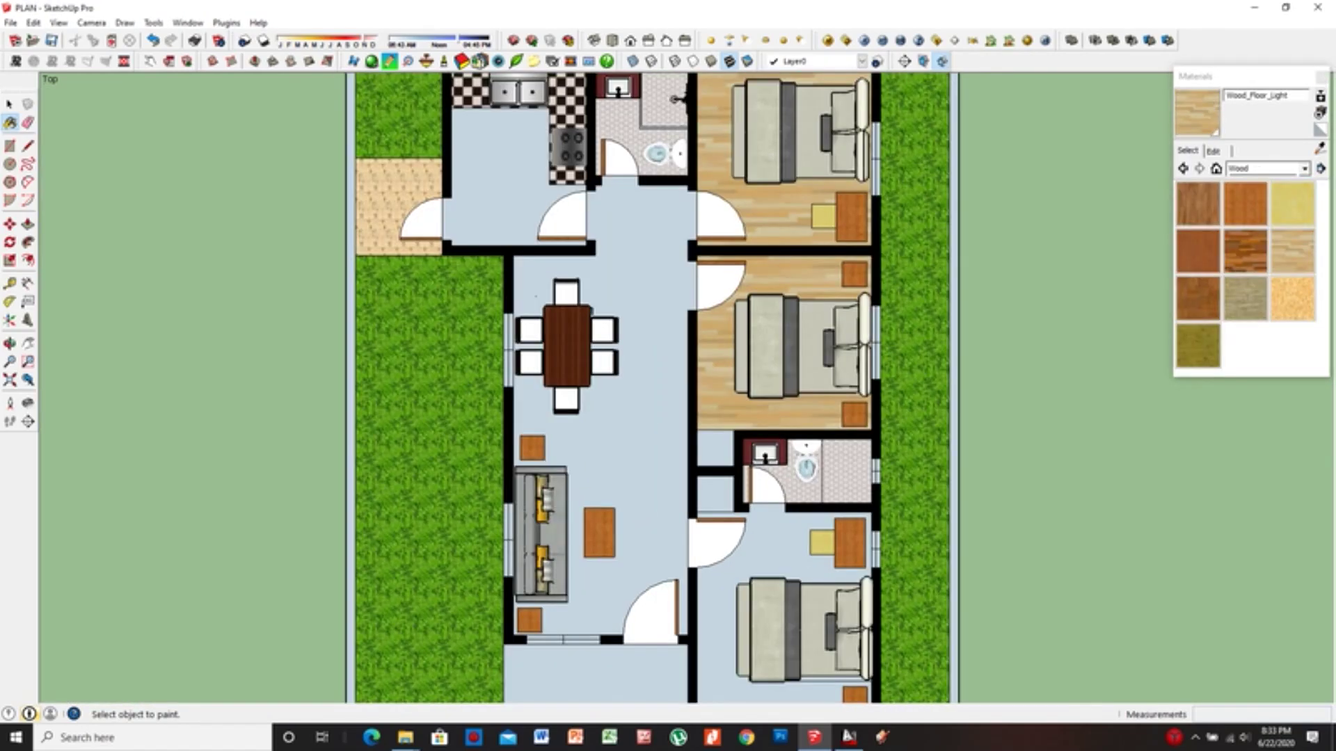
pyautogui.click(1246, 251)
pyautogui.click(717, 612)
pyautogui.scroll(-1, 838, 325)
pyautogui.click(1245, 299)
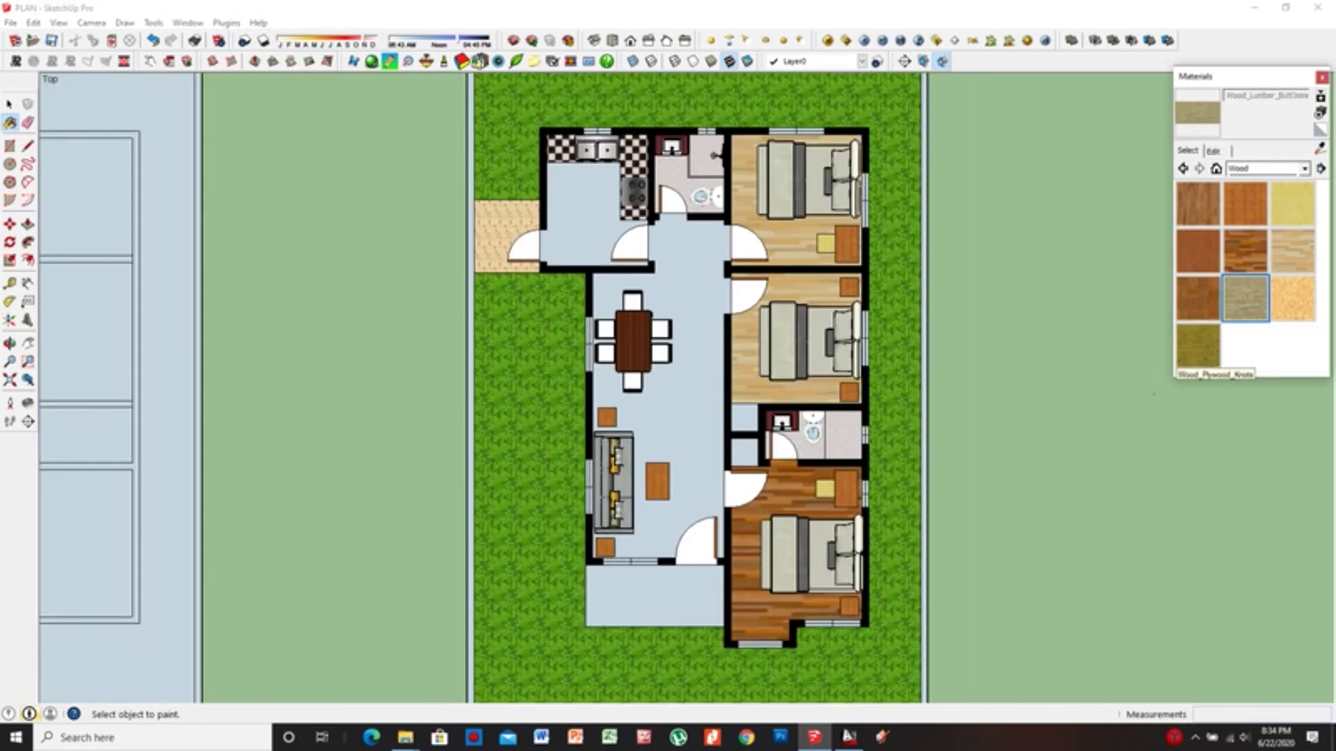
pyautogui.click(682, 431)
pyautogui.click(1197, 299)
pyautogui.click(584, 209)
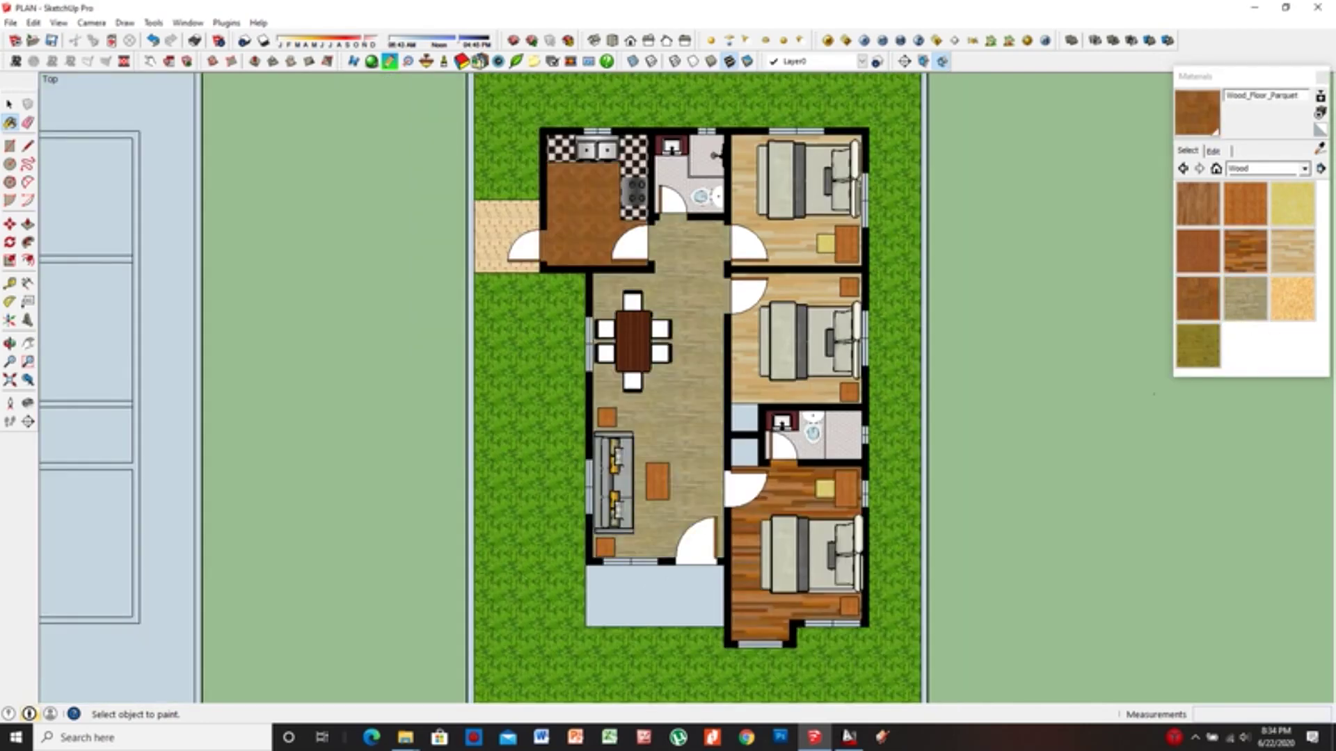
pyautogui.click(1245, 298)
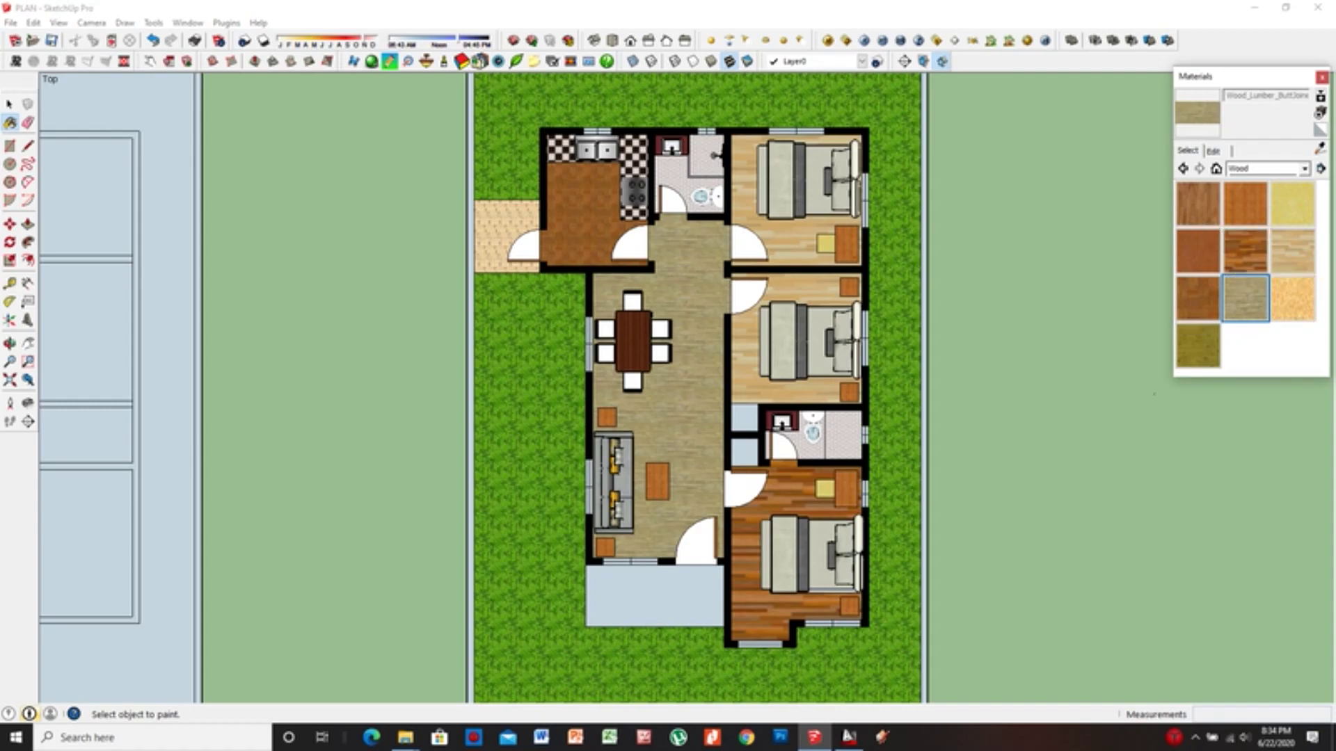
# Pave the pad at the bottom of the plan with Stone_Masonry_Multi
pyautogui.click(1304, 168)
pyautogui.click(1260, 313)
pyautogui.click(1305, 169)
pyautogui.click(1259, 304)
pyautogui.click(1293, 251)
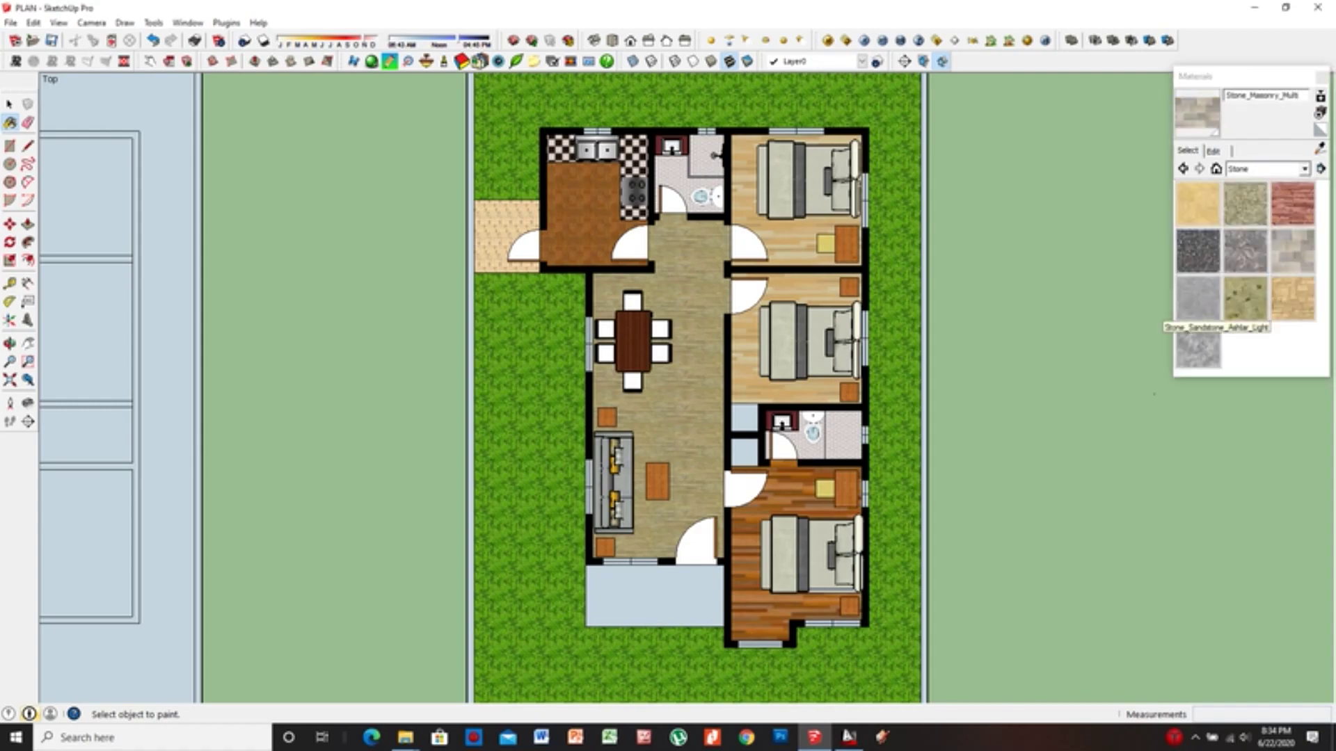
pyautogui.click(654, 596)
# Draw lines outlining a long rectangle beside the small wood block above the sofa
pyautogui.press('l')
pyautogui.scroll(2, 699, 696)
pyautogui.click(625, 636)
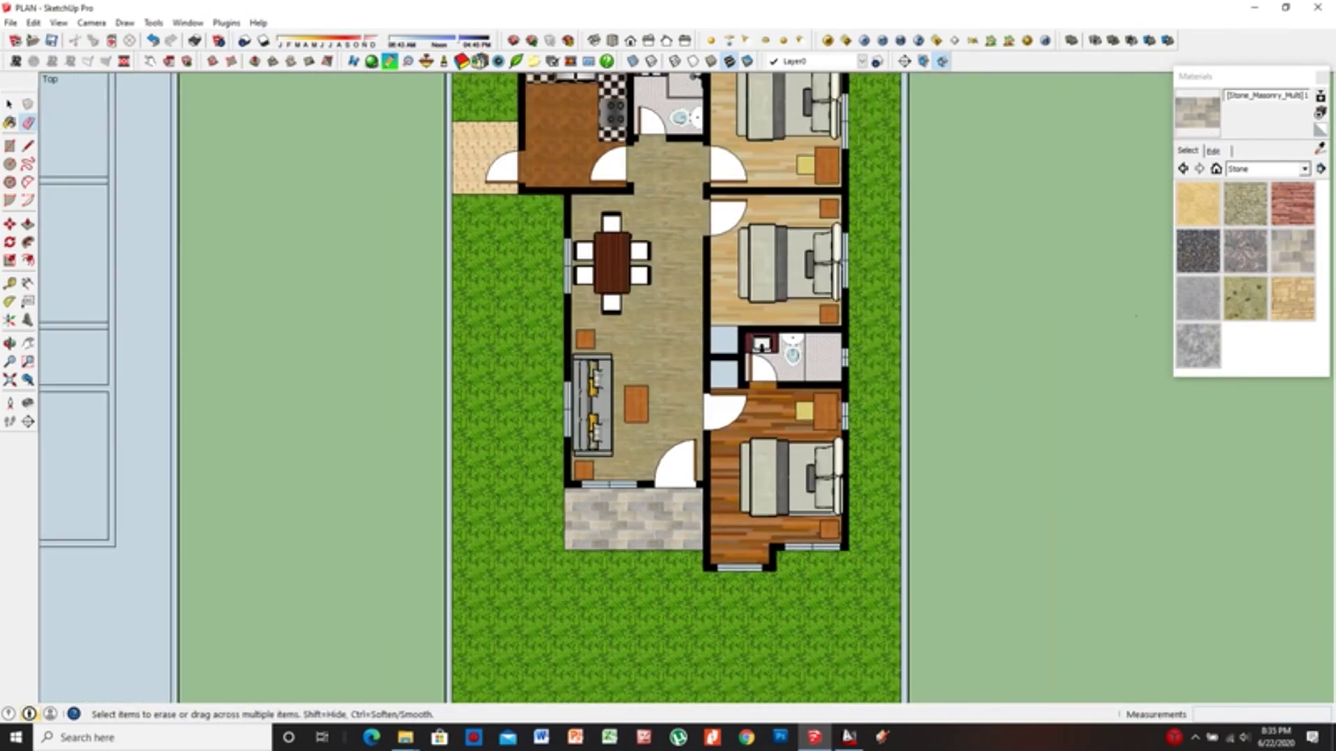
pyautogui.scroll(1, 738, 290)
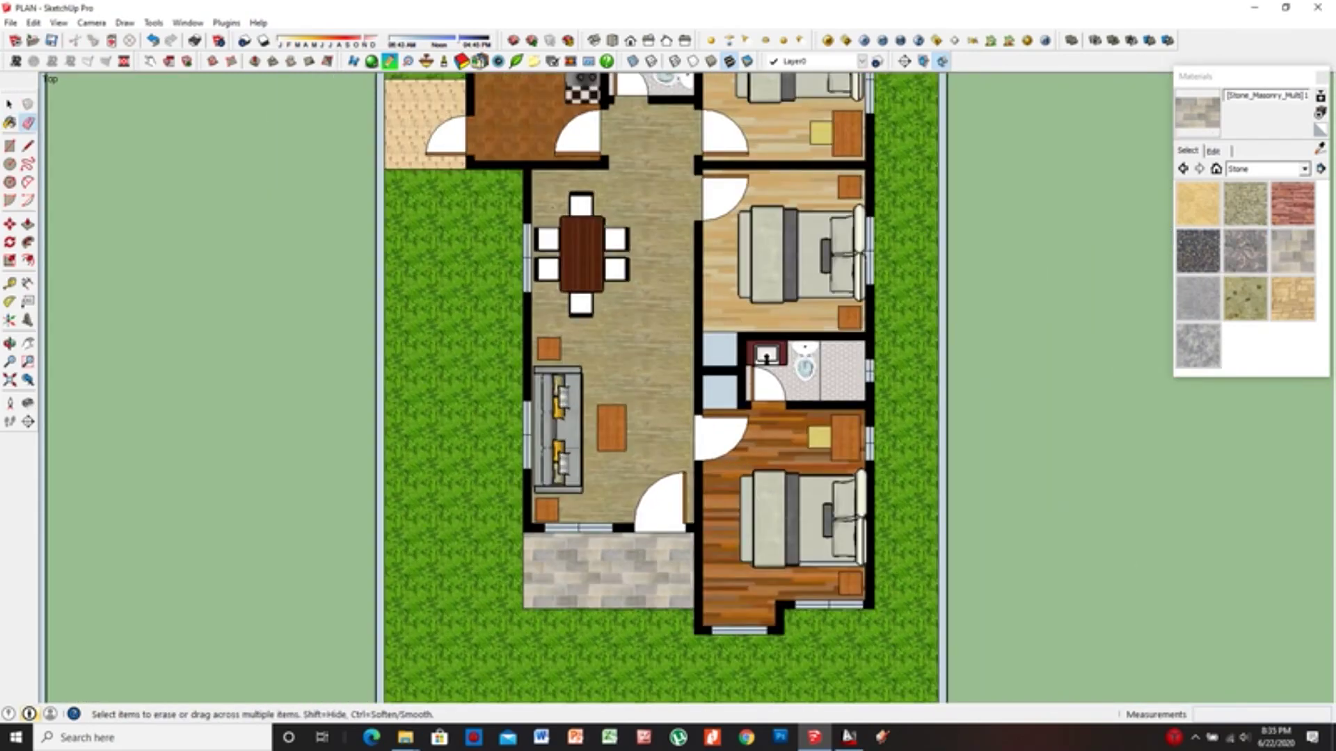
pyautogui.scroll(-1, 574, 382)
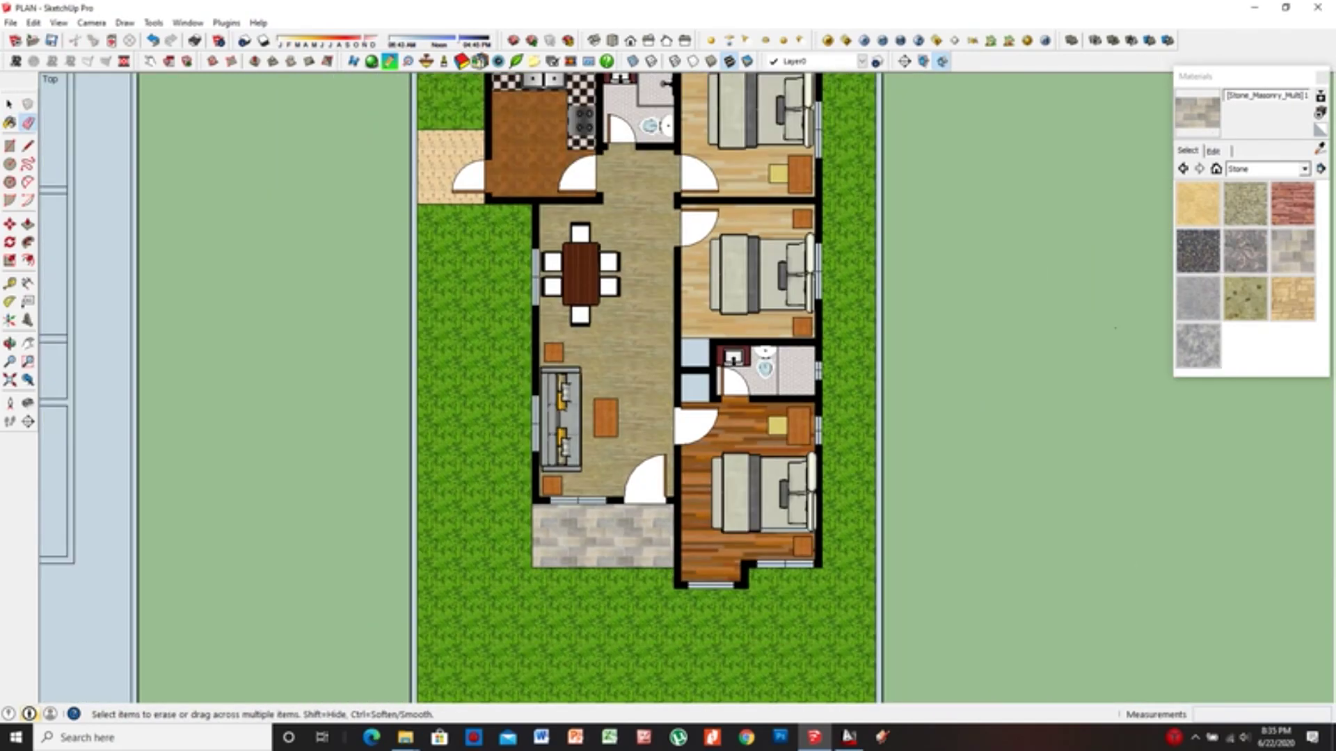
pyautogui.scroll(3, 554, 355)
pyautogui.scroll(3, 553, 355)
pyautogui.press('l')
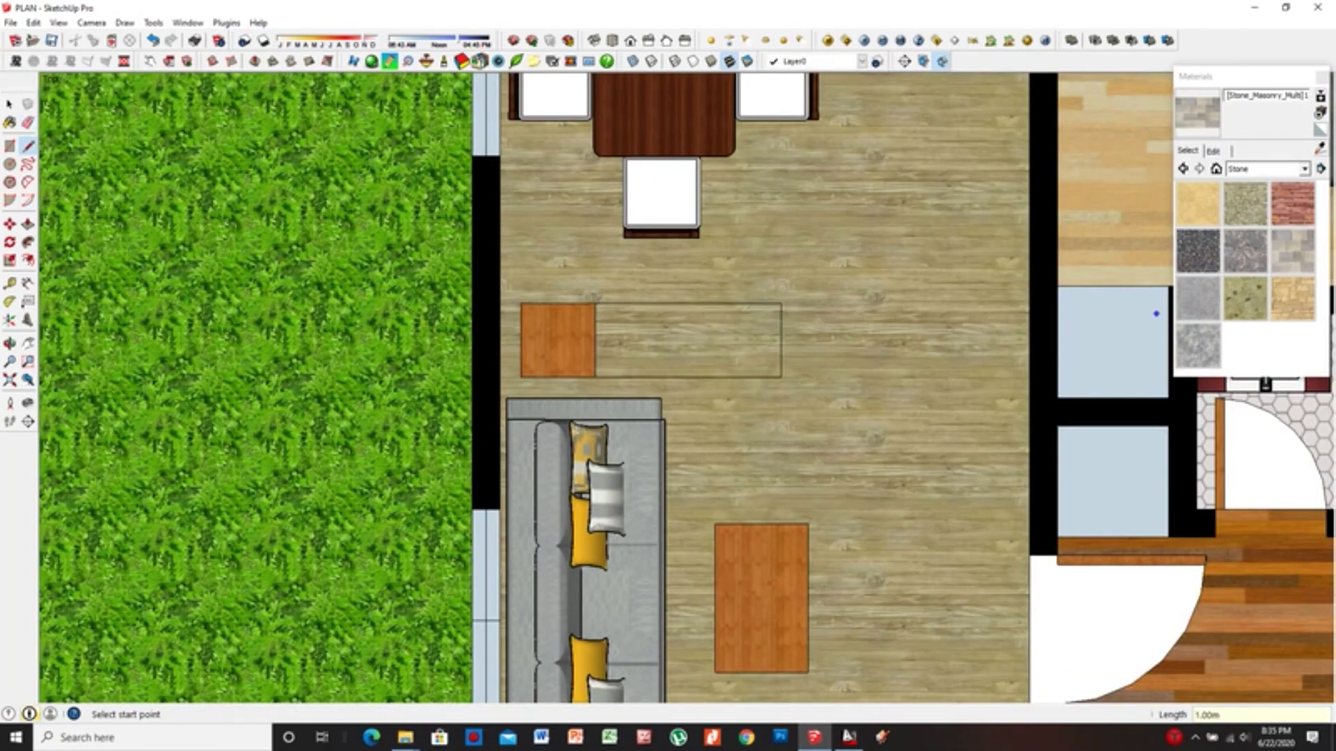
# Paint the long rectangle with bamboo wood sampled from the small block and shift it left
pyautogui.press('b')
pyautogui.keyDown('alt'); pyautogui.click(557, 341); pyautogui.keyUp('alt')
pyautogui.click(689, 341)
pyautogui.press('m')
pyautogui.moveTo(840, 374); pyautogui.dragTo(821, 374)
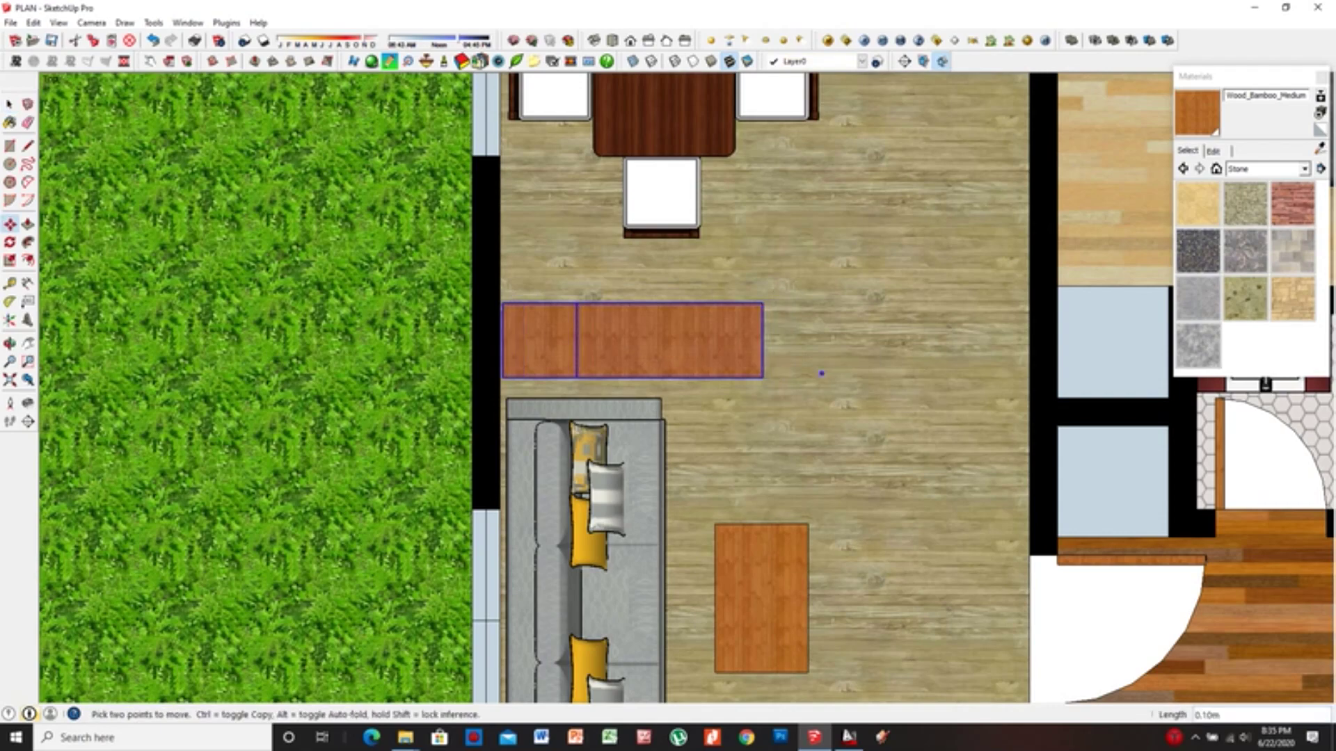
pyautogui.scroll(-5, 821, 374)
pyautogui.press('space')
pyautogui.scroll(2, 641, 371)
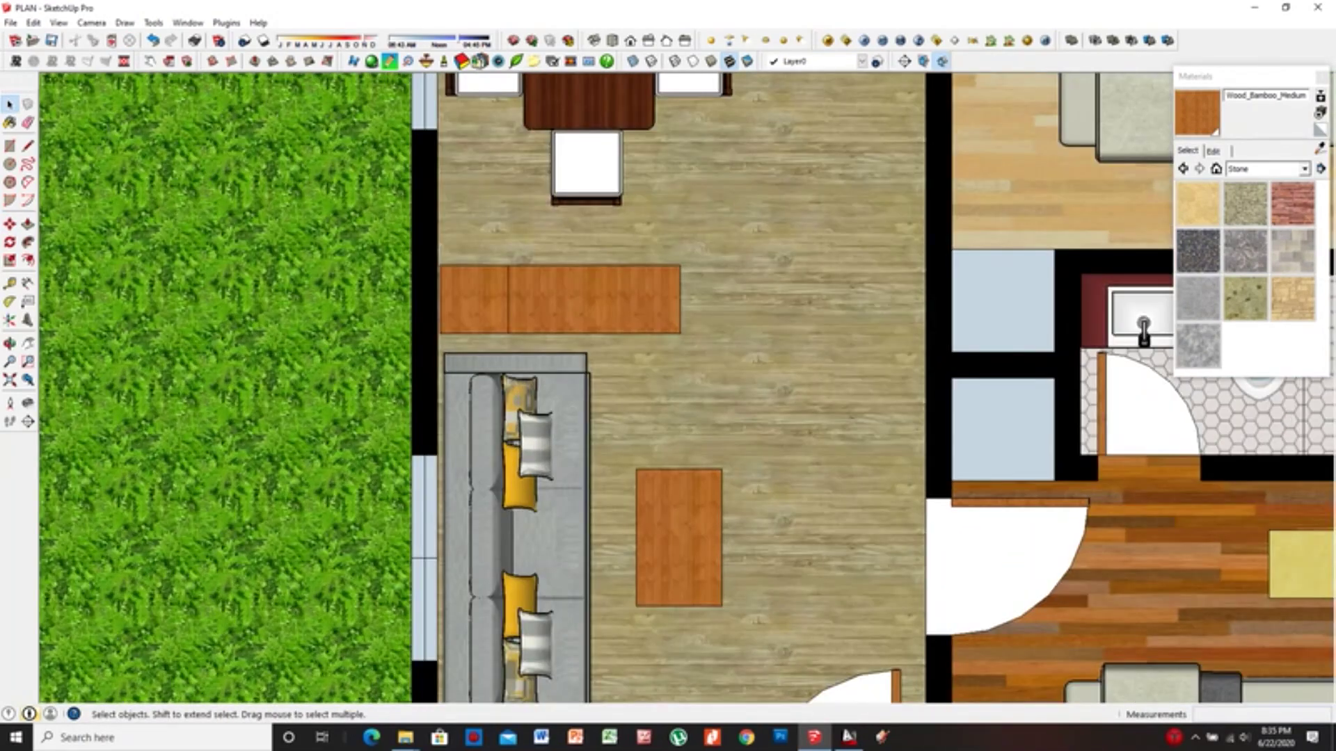
# Draw an extension face on the cabinet and paint it with the bamboo wood
pyautogui.press('l')
pyautogui.click(680, 265)
pyautogui.click(748, 333)
pyautogui.click(680, 333)
pyautogui.press('b')
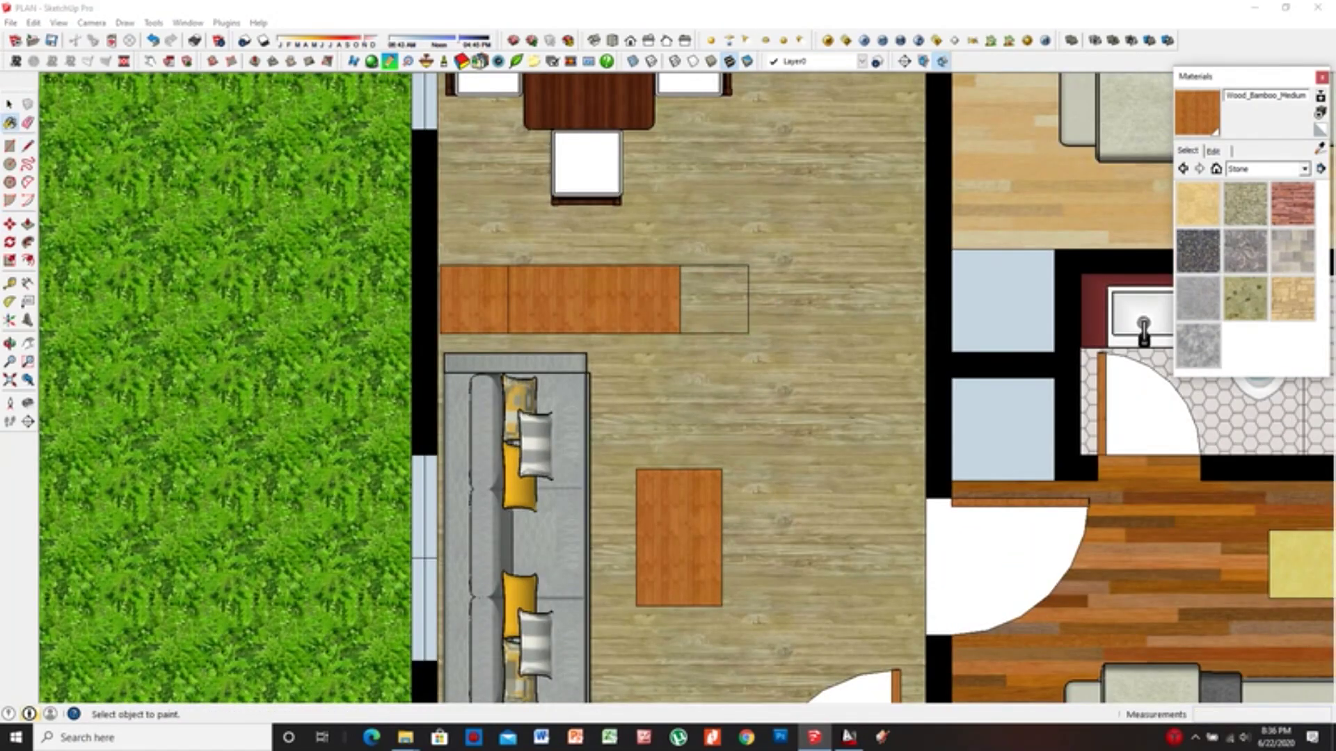
pyautogui.click(713, 300)
pyautogui.scroll(-4, 593, 313)
pyautogui.scroll(-1, 638, 394)
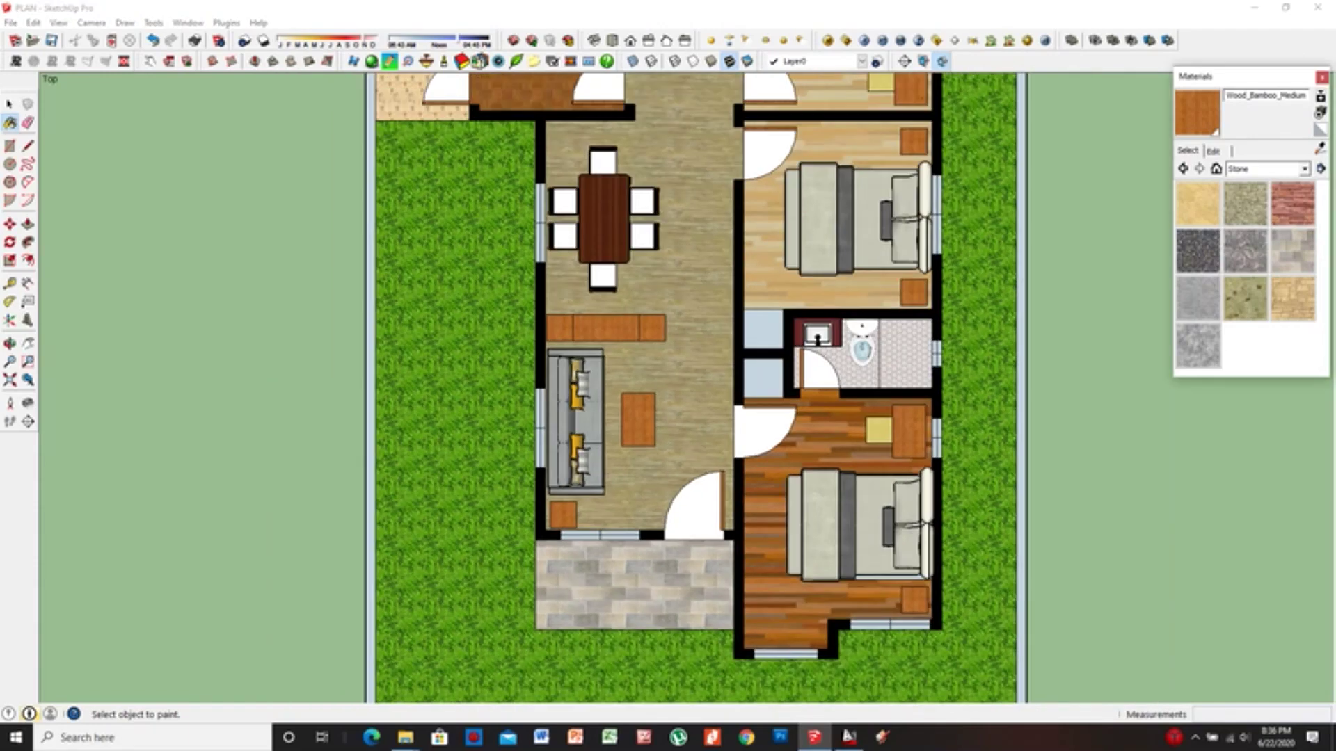
# Paint the two blue closets with the bamboo wood finish
pyautogui.click(763, 330)
pyautogui.click(764, 377)
pyautogui.scroll(-1, 765, 501)
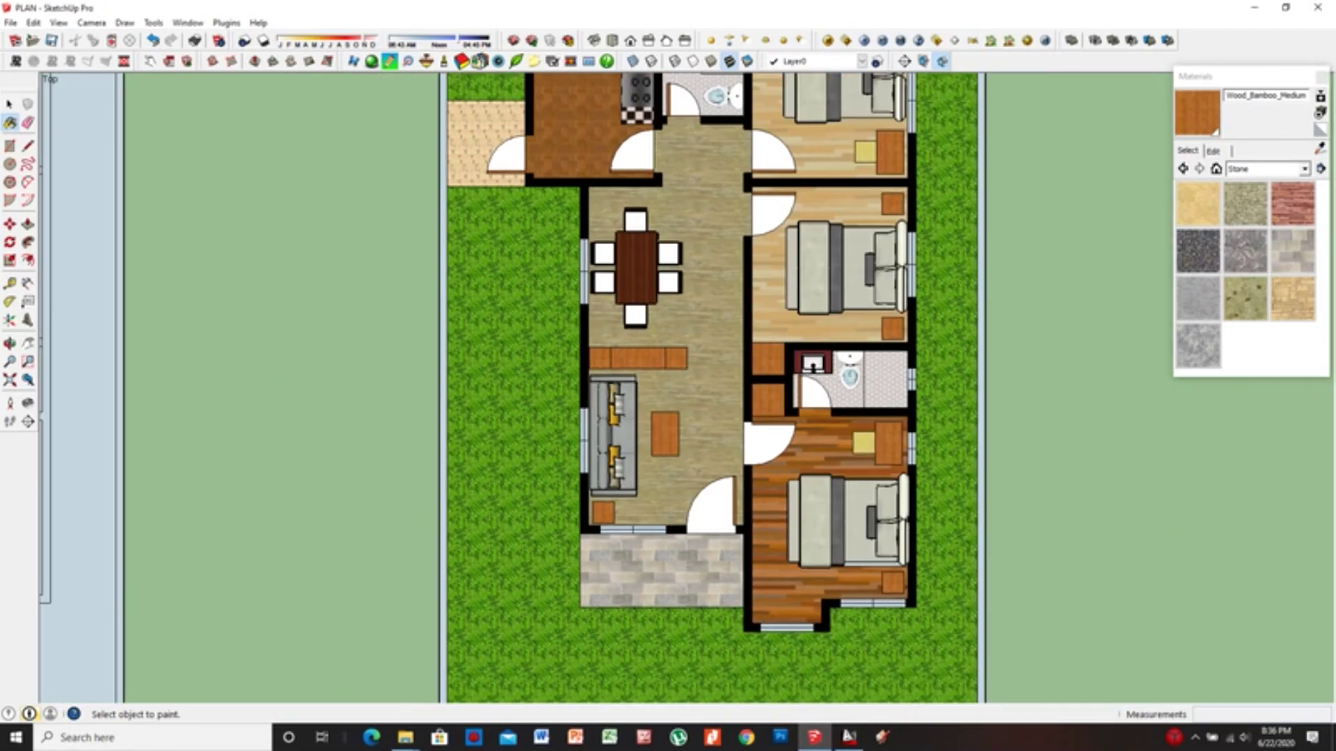
pyautogui.scroll(-1, 695, 543)
pyautogui.scroll(2, 696, 348)
pyautogui.scroll(-1, 626, 348)
pyautogui.scroll(-1, 626, 348)
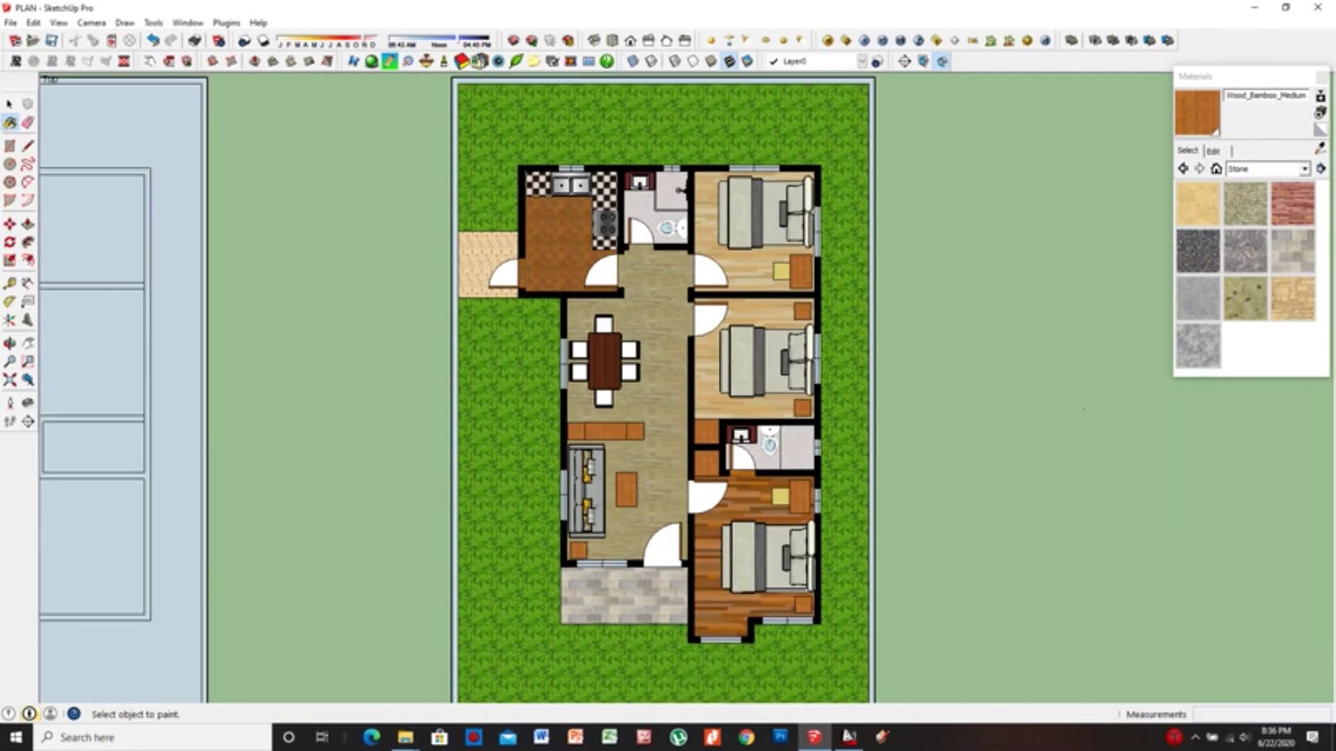
pyautogui.scroll(1, 487, 313)
pyautogui.click(58, 22)
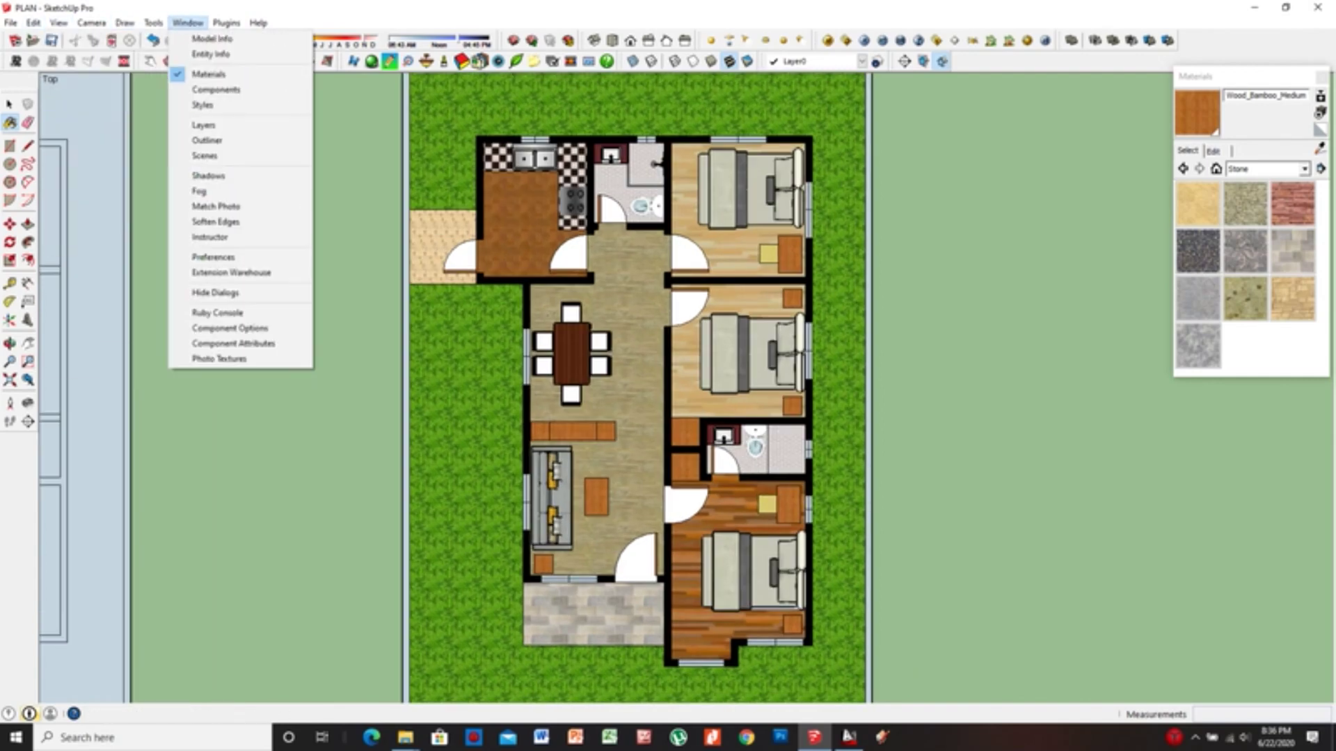
# Add a 'porch' 3D text label on the porch
pyautogui.click(181, 301)
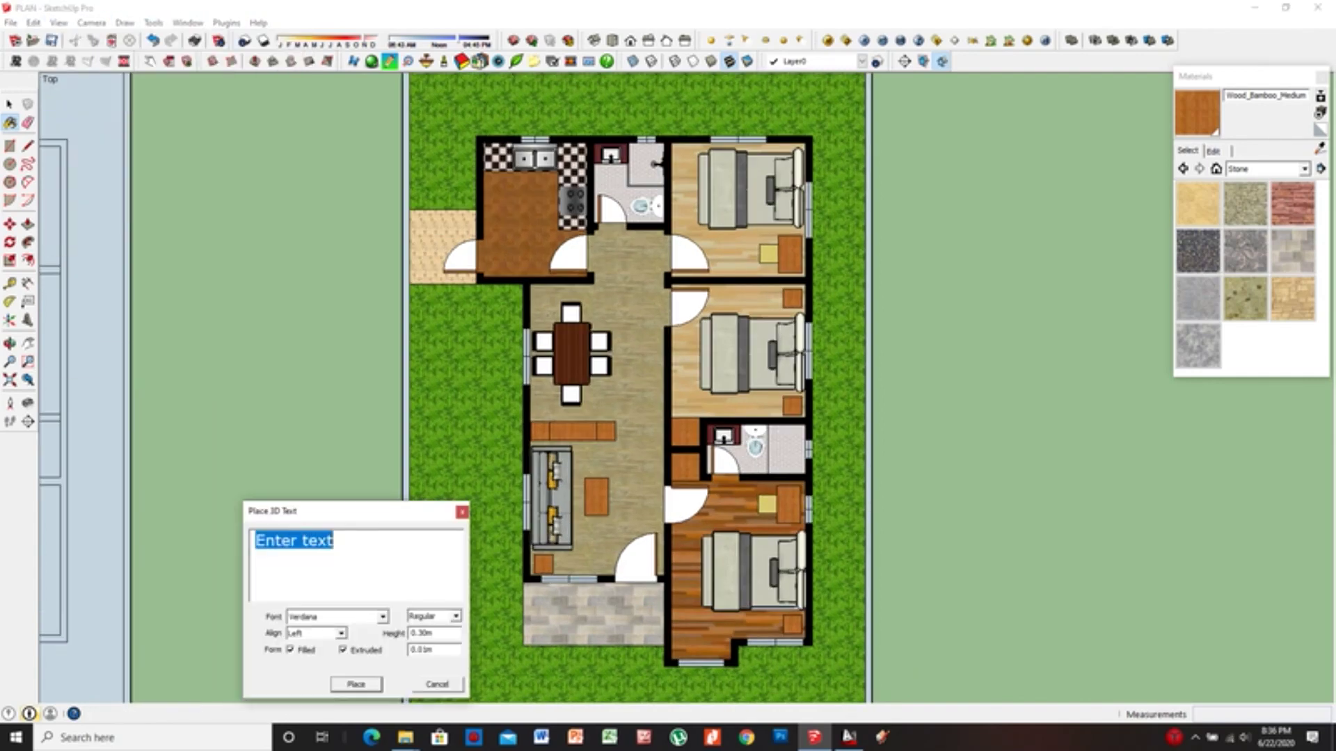
pyautogui.write('porch')
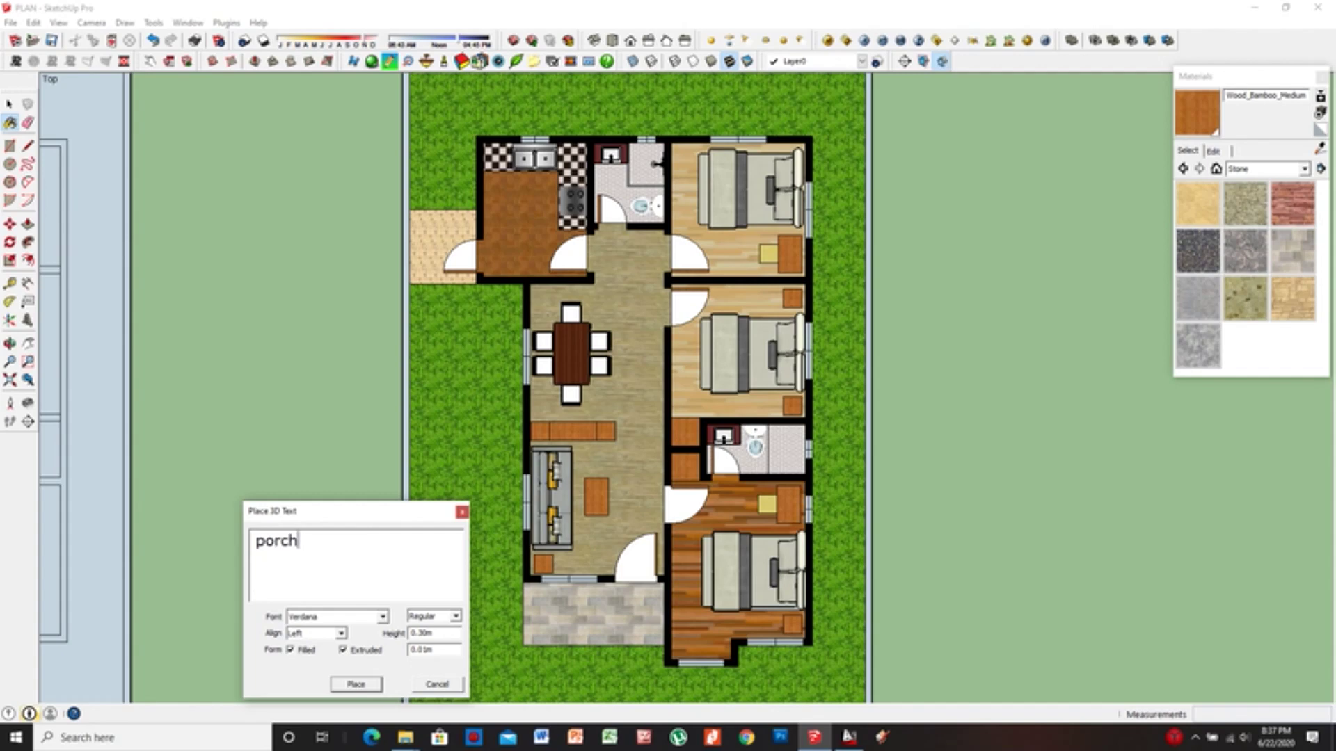
pyautogui.click(356, 684)
pyautogui.press('r')
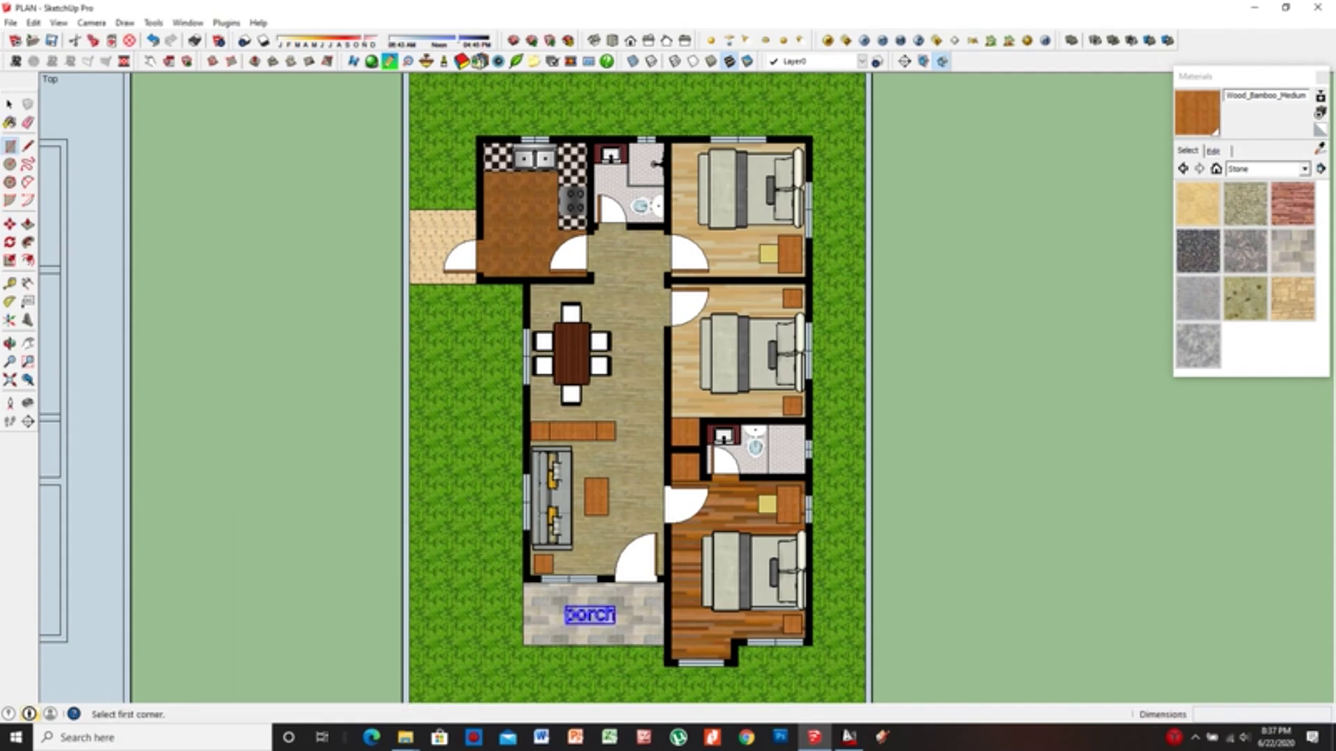
# Add an 'mbr1' 3D text label in the bottom bedroom
pyautogui.click(153, 22)
pyautogui.click(223, 310)
pyautogui.write('br')
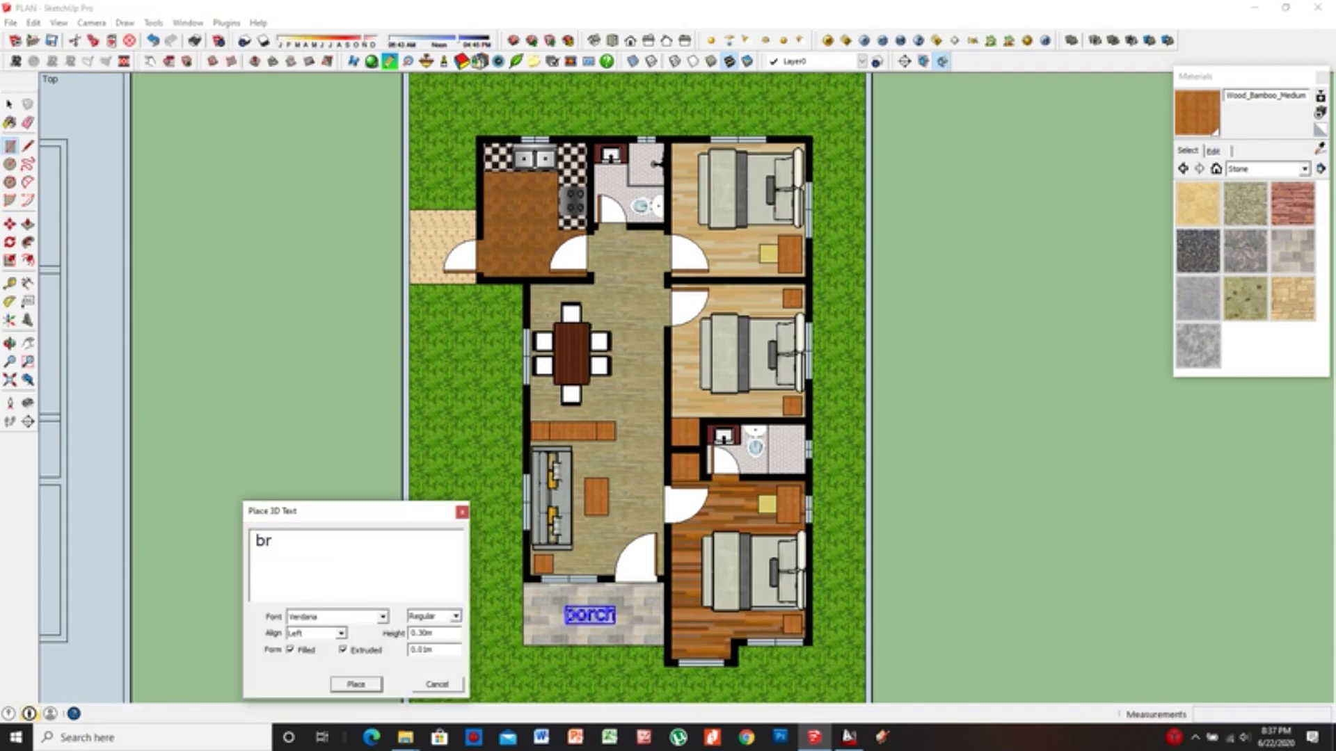
pyautogui.click(356, 684)
pyautogui.click(683, 630)
pyautogui.press('b')
# Add a 'br2' 3D text label above the middle bedroom's bed
pyautogui.click(154, 22)
pyautogui.click(208, 308)
pyautogui.write('br2')
pyautogui.click(355, 682)
pyautogui.scroll(3, 721, 418)
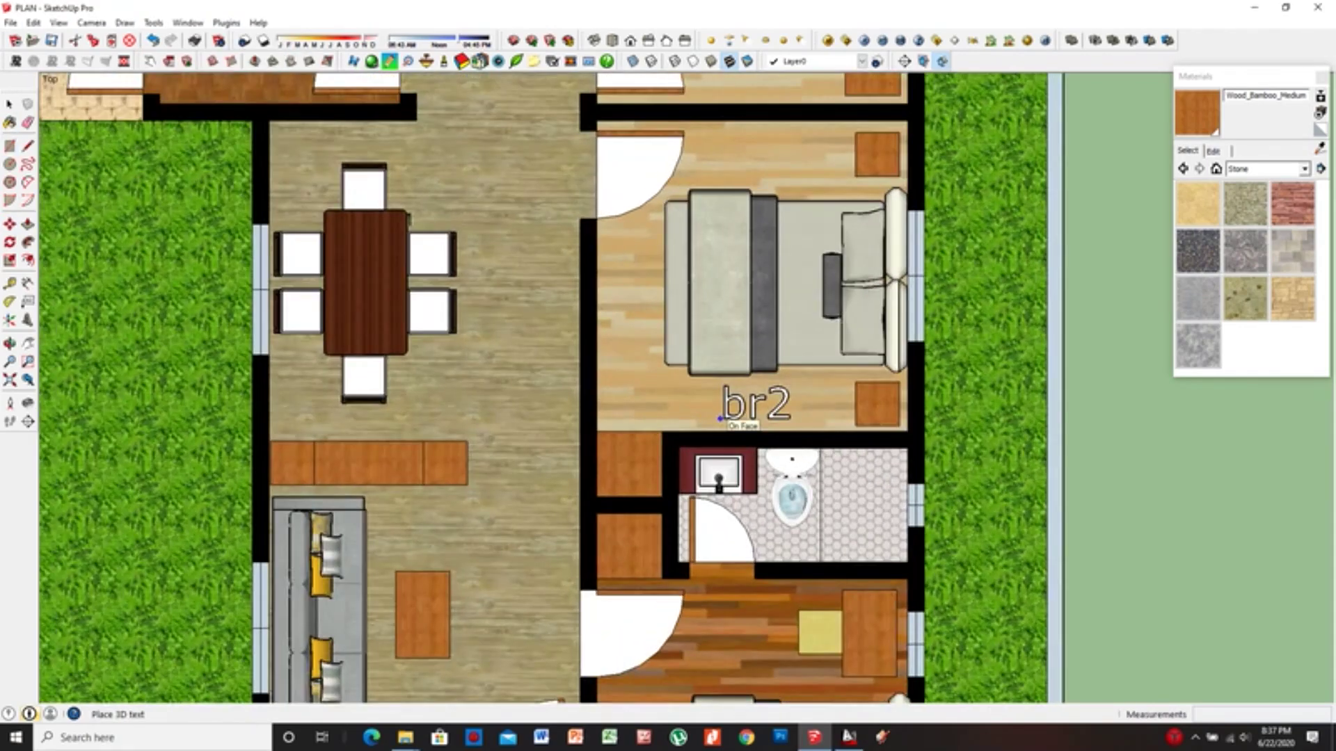
pyautogui.click(734, 174)
pyautogui.press('m')
pyautogui.scroll(-2, 693, 392)
# Add a 'br3' 3D text label in the top bedroom
pyautogui.click(153, 23)
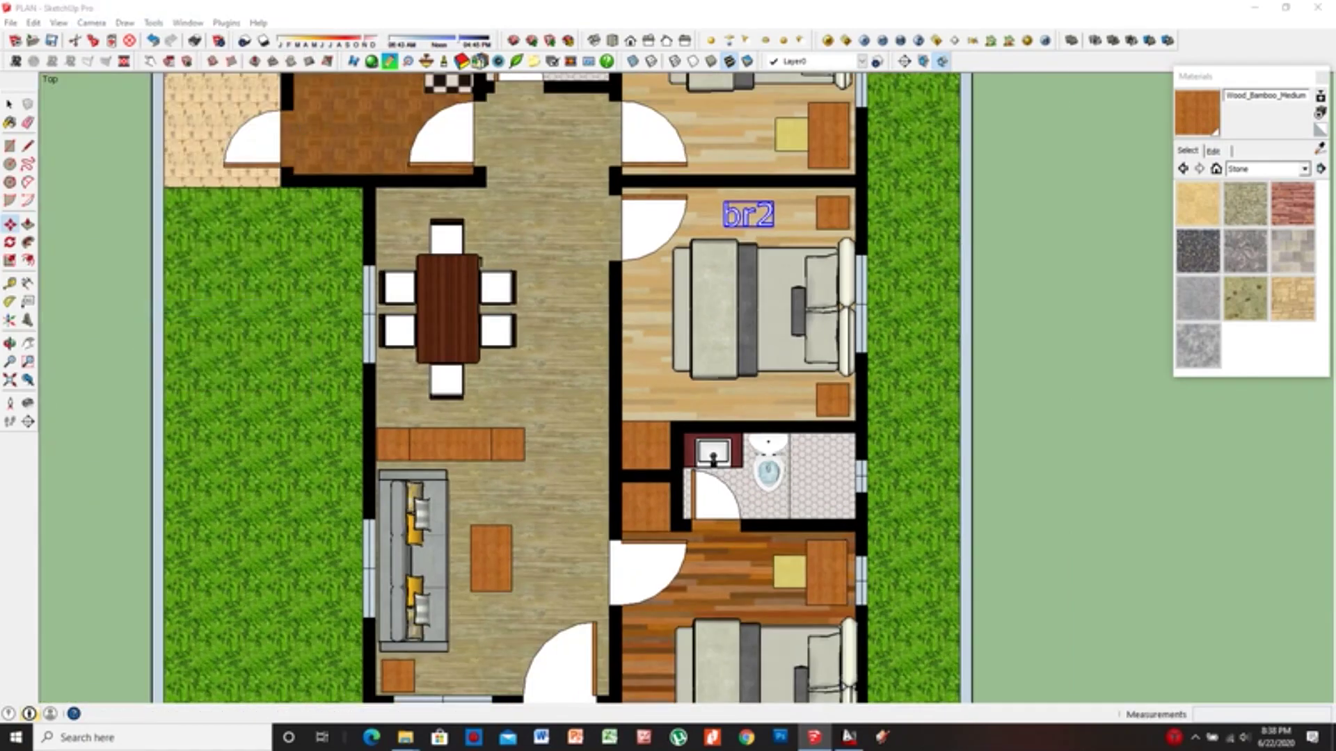
pyautogui.click(208, 308)
pyautogui.write('3')
pyautogui.click(356, 684)
pyautogui.scroll(3, 716, 174)
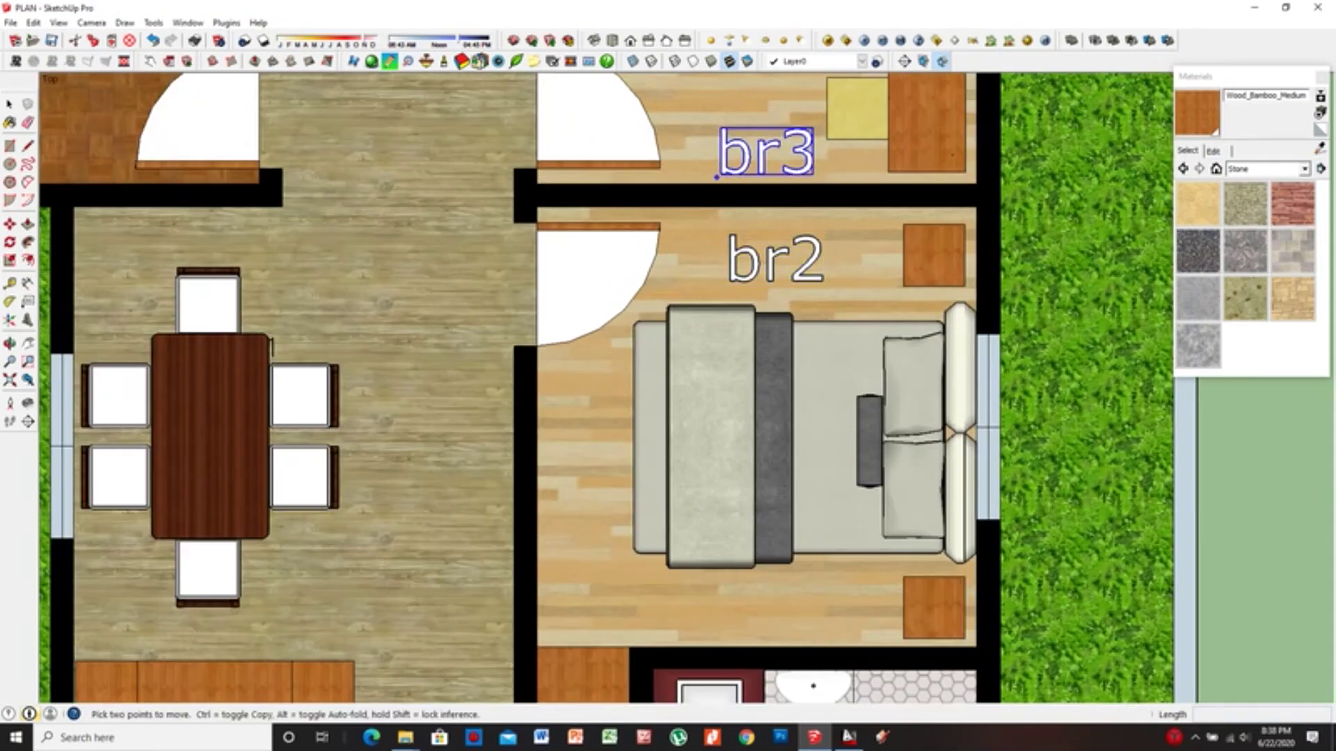
pyautogui.click(1303, 169)
# Paint the br2 label black with Color_009
pyautogui.click(1253, 259)
pyautogui.click(1197, 344)
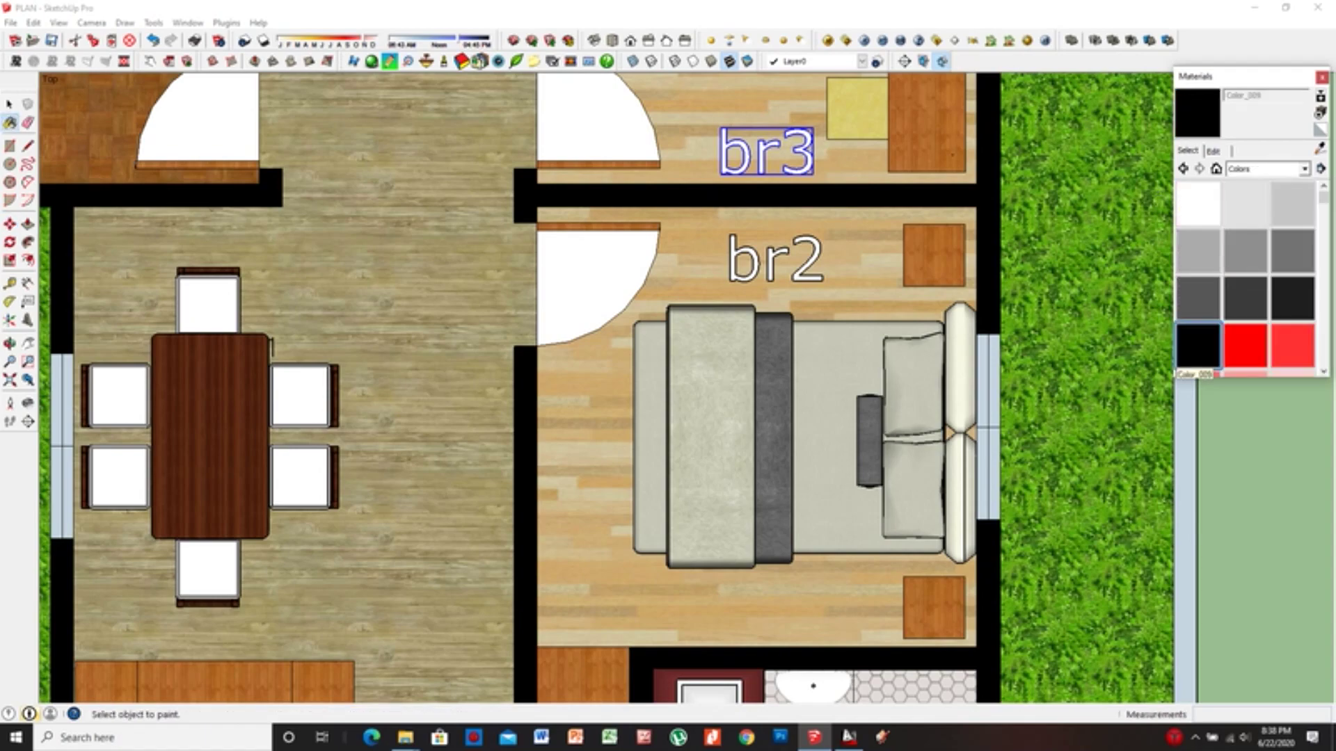
pyautogui.click(776, 261)
pyautogui.scroll(-2, 694, 265)
pyautogui.scroll(-3, 695, 278)
pyautogui.scroll(3, 650, 581)
pyautogui.scroll(-2, 529, 591)
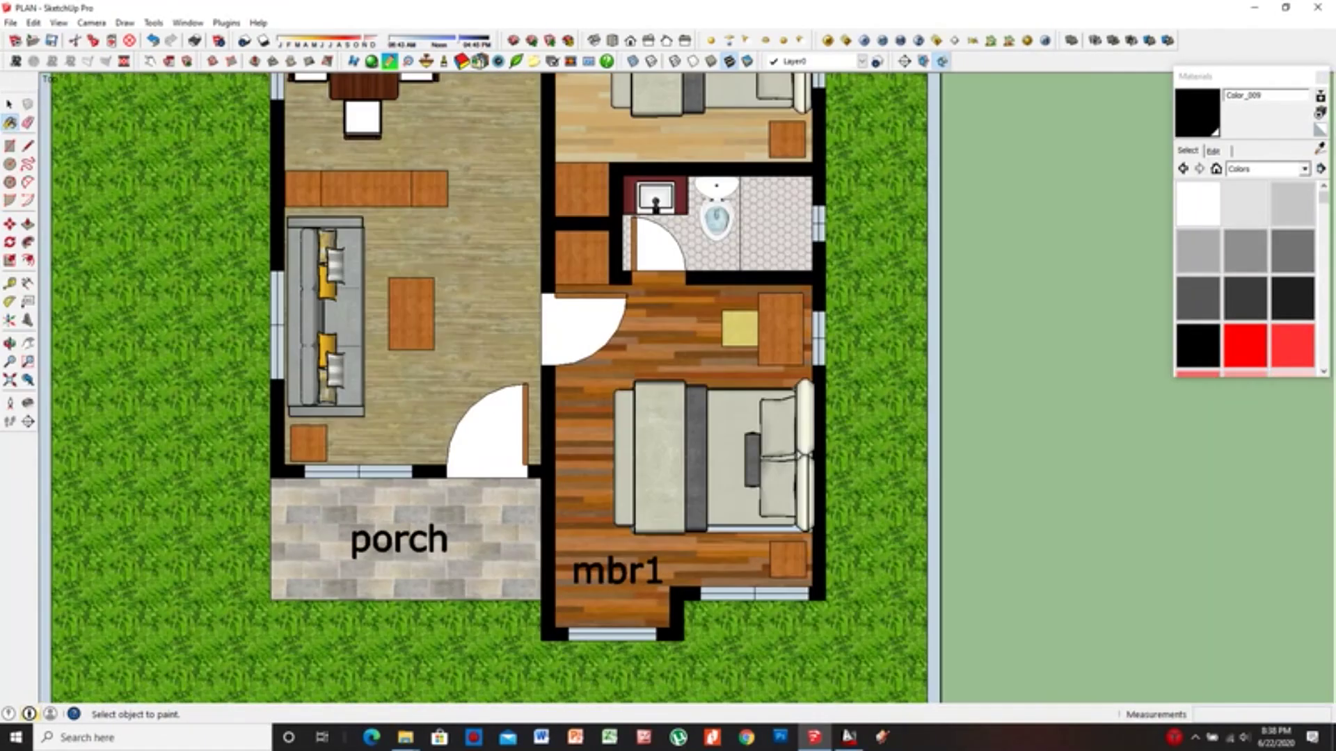
pyautogui.scroll(1, 487, 557)
# Add a 'living room' 3D text label beside the sofa
pyautogui.click(153, 23)
pyautogui.click(174, 308)
pyautogui.write('livin')
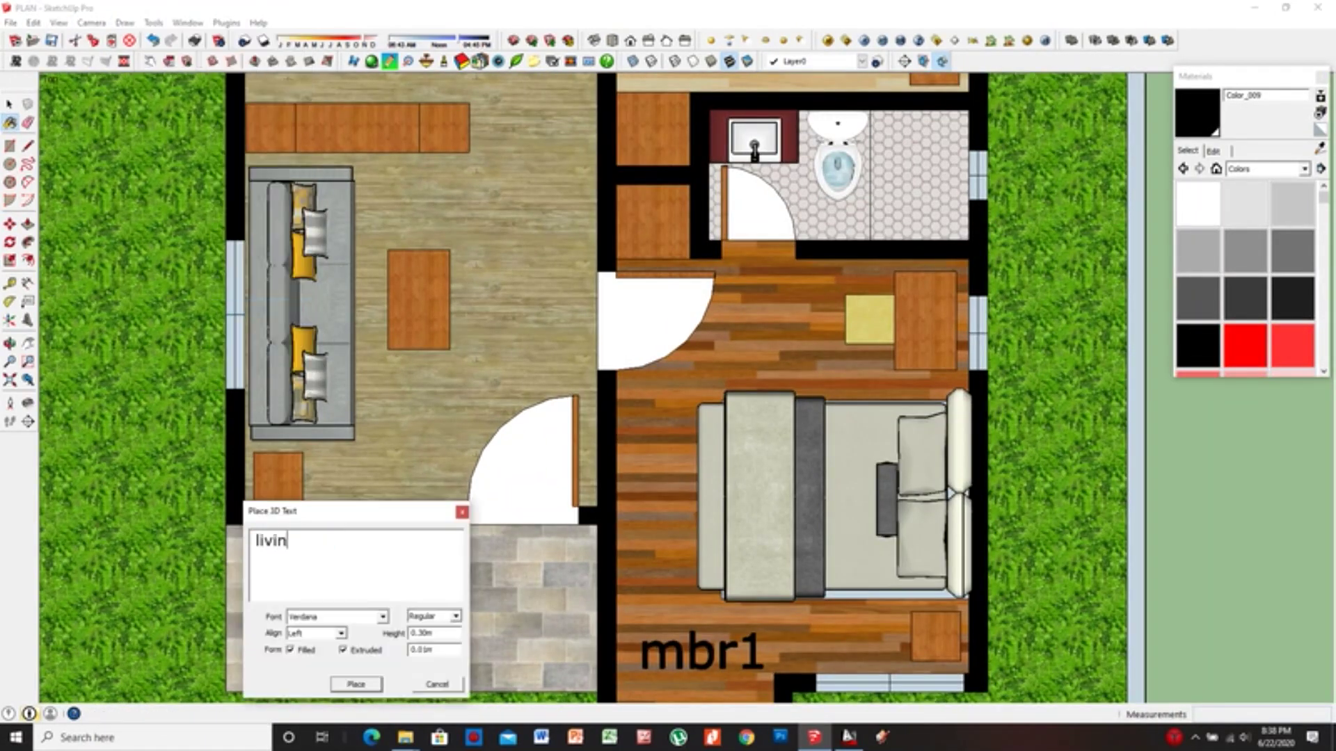
pyautogui.write('groom')
pyautogui.click(356, 684)
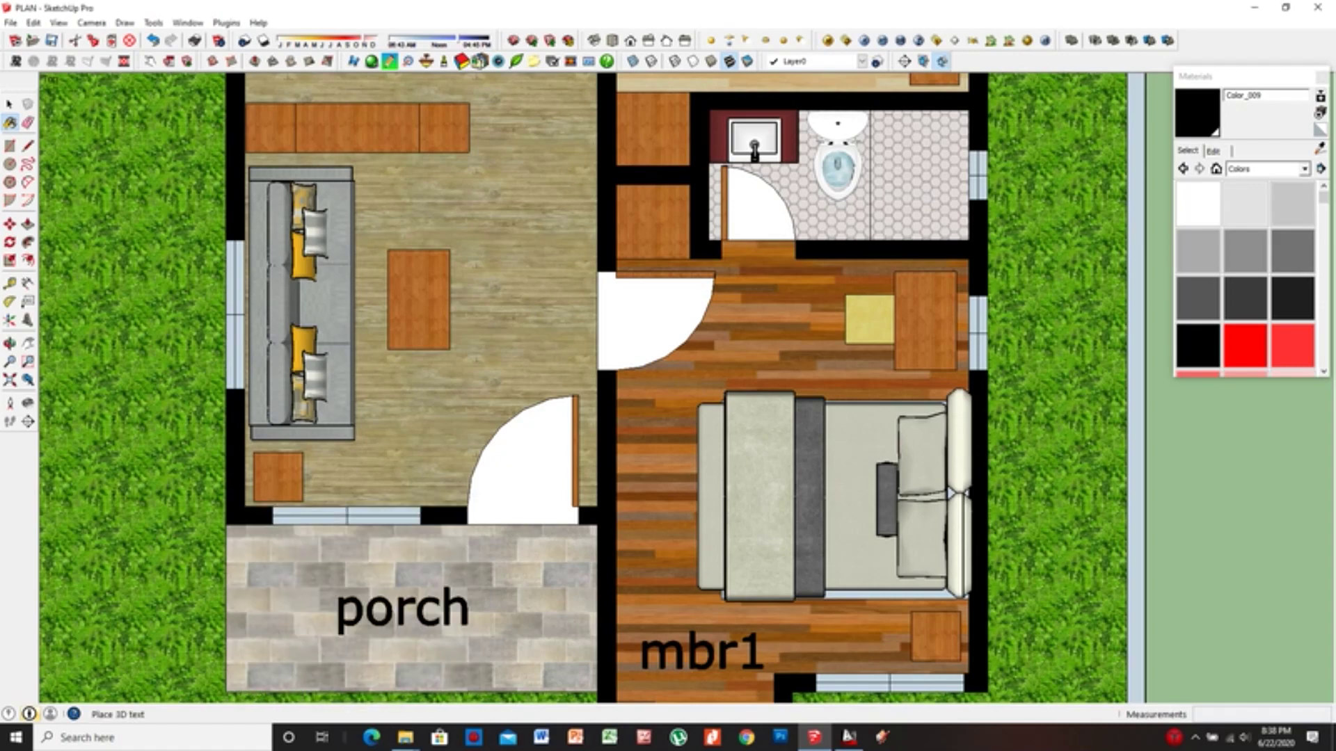
pyautogui.click(336, 383)
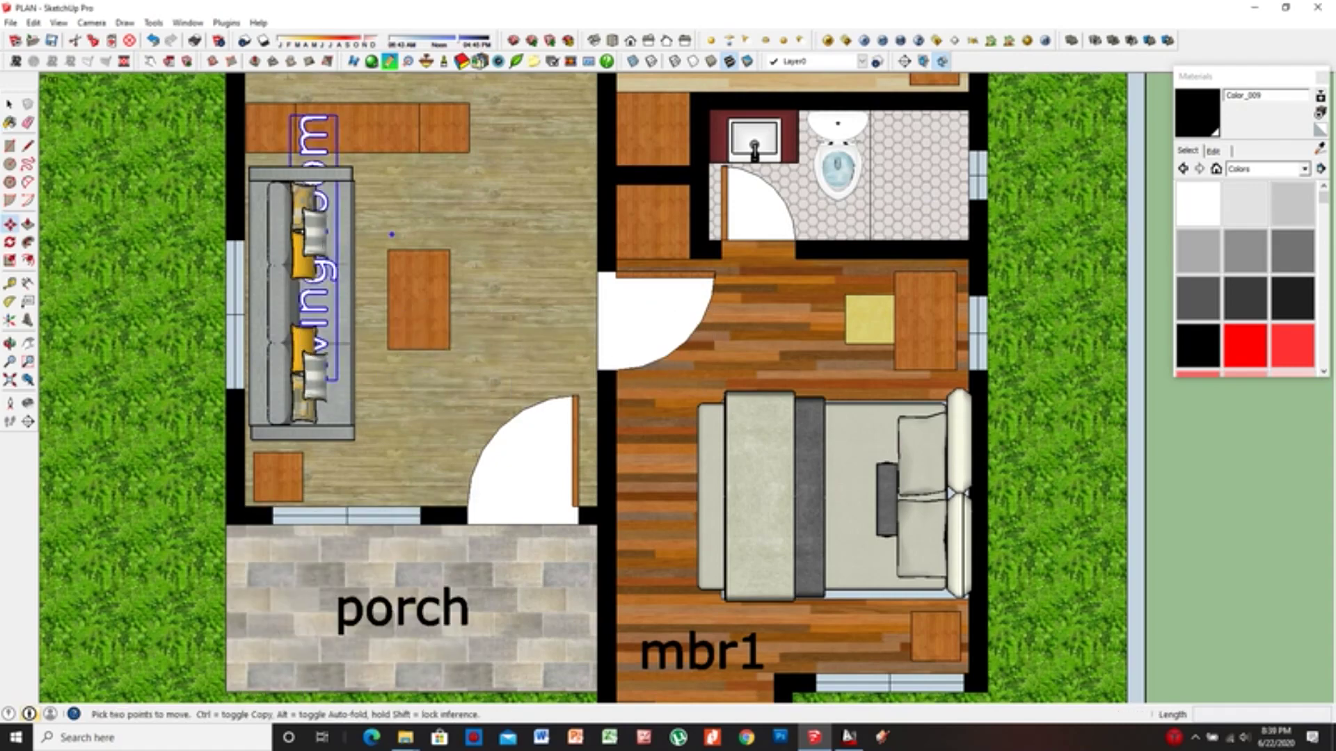
pyautogui.scroll(-3, 411, 497)
pyautogui.scroll(1, 250, 381)
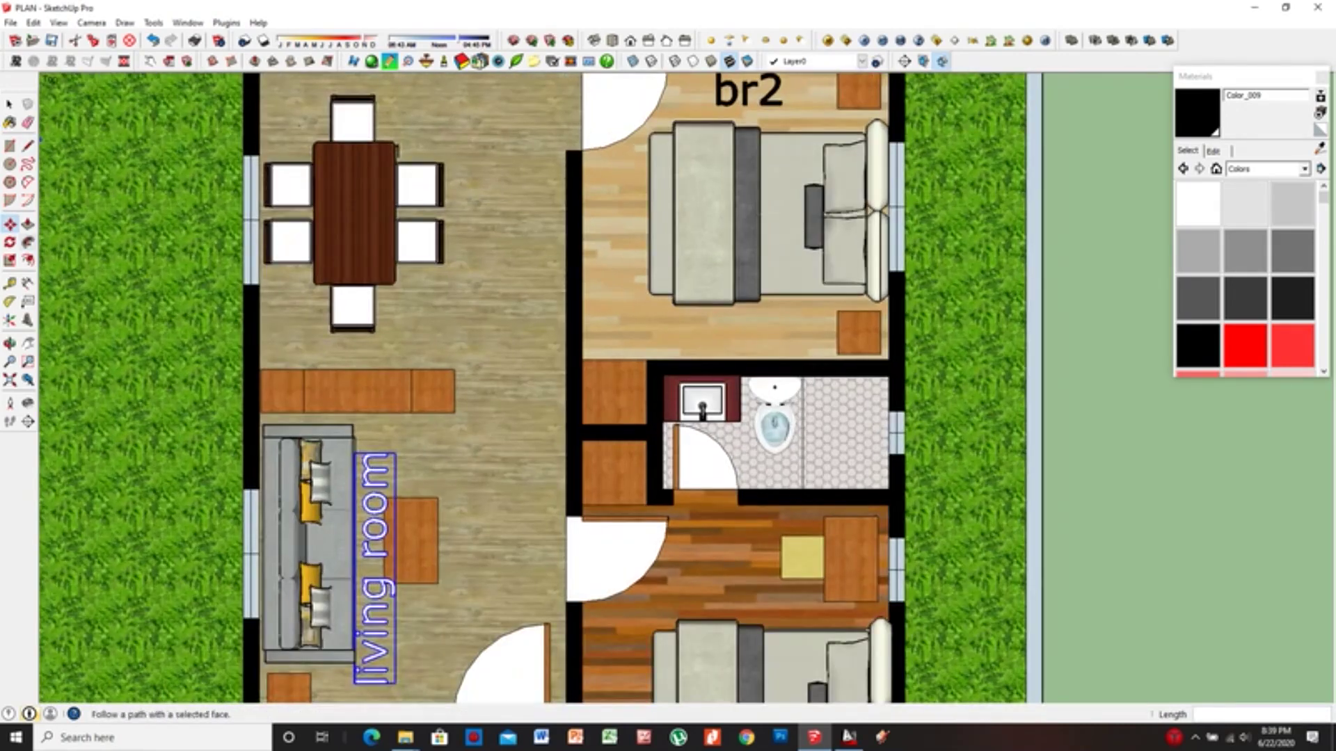
pyautogui.press('b')
pyautogui.scroll(1, 251, 381)
pyautogui.scroll(2, 250, 381)
pyautogui.scroll(-1, 470, 487)
# Add a 'dining' 3D text label to the right of the dining table
pyautogui.click(153, 22)
pyautogui.click(167, 301)
pyautogui.write('dining')
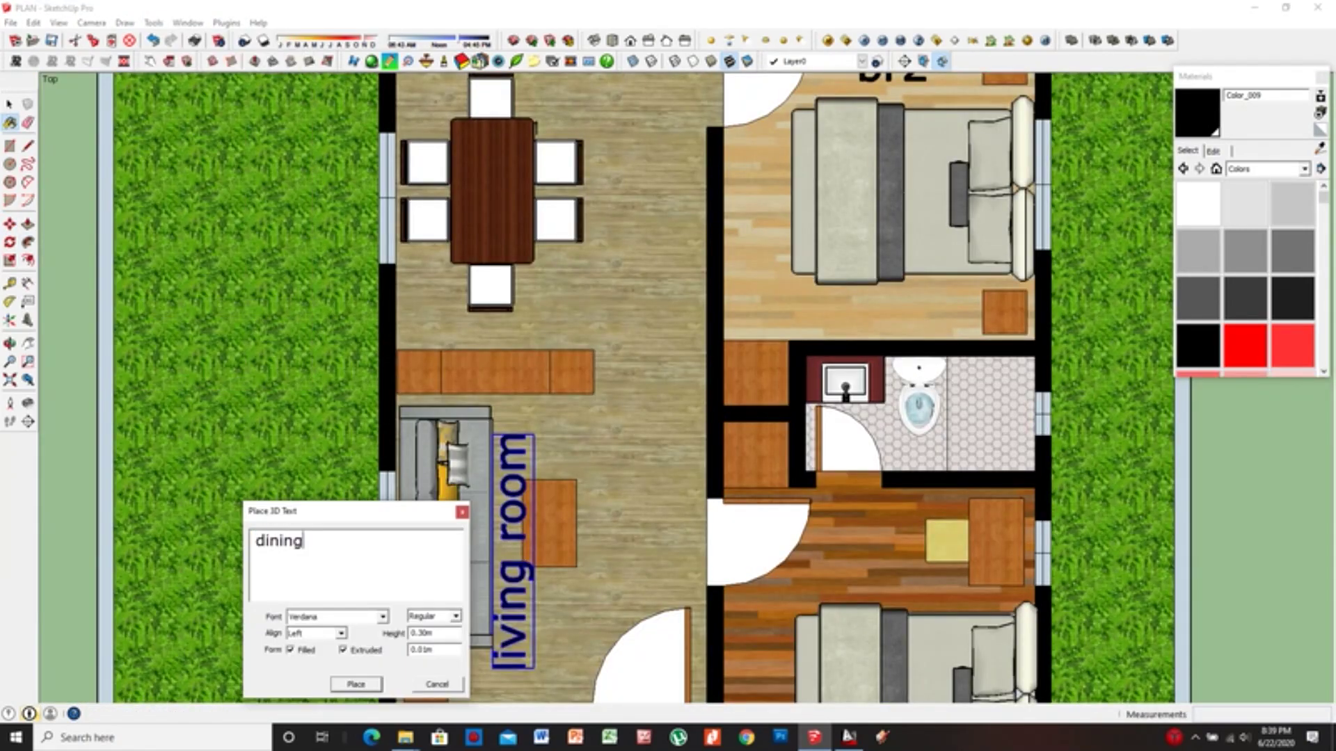
pyautogui.click(355, 683)
pyautogui.click(500, 140)
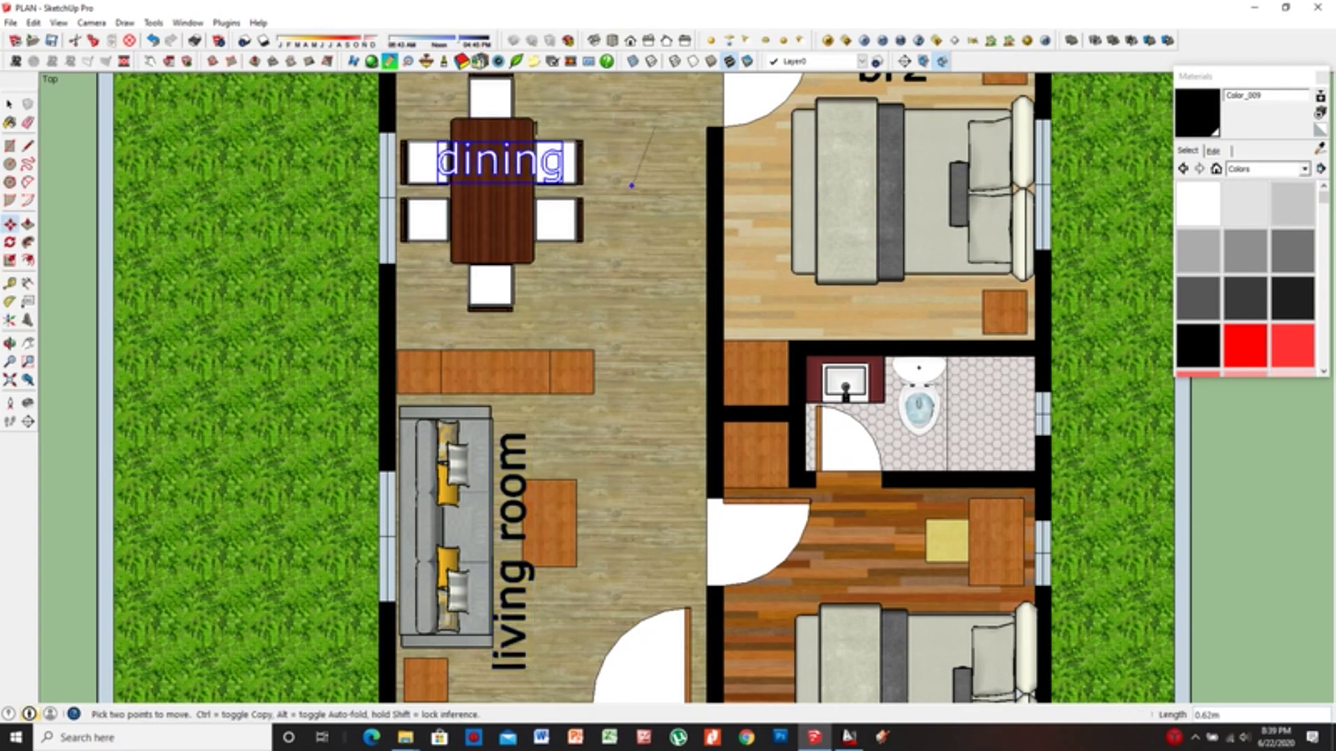
pyautogui.scroll(-1, 435, 365)
pyautogui.scroll(-1, 602, 445)
pyautogui.scroll(3, 537, 256)
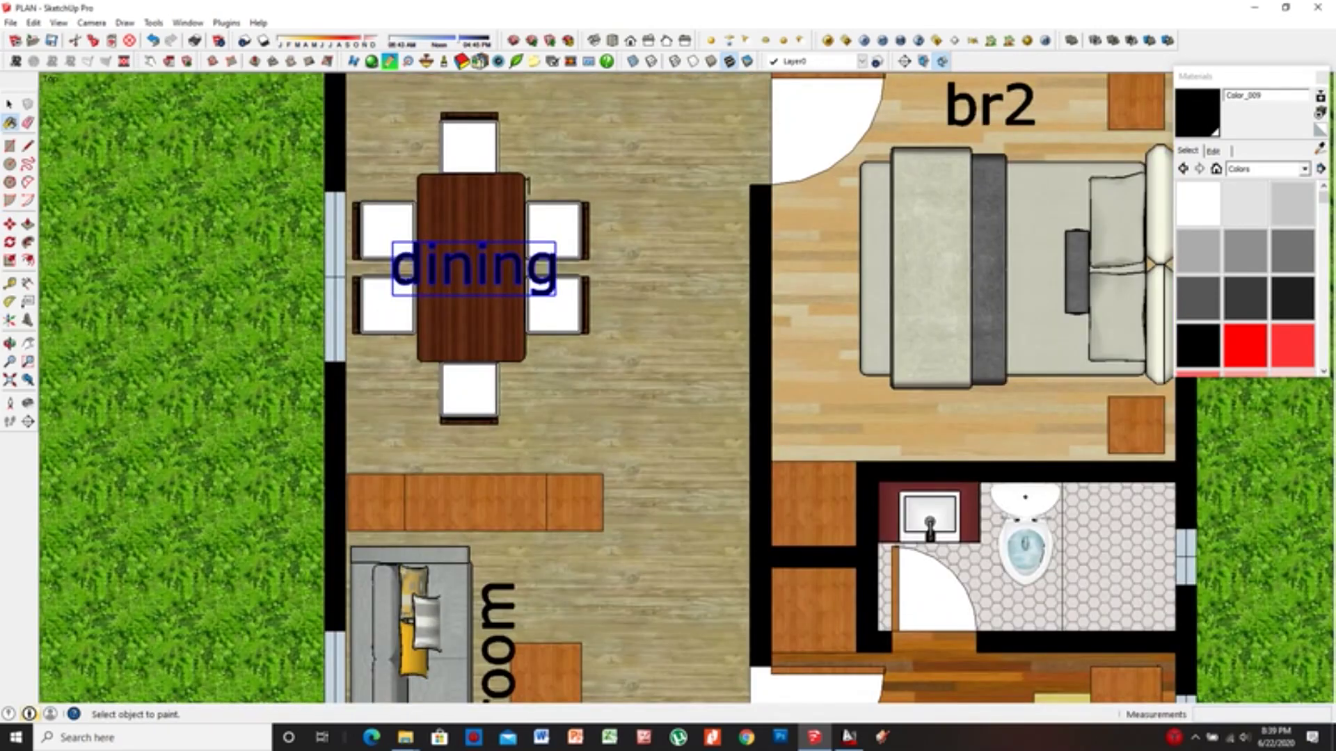
pyautogui.click(743, 130)
# Rotate the dining label to vertical and move it into position
pyautogui.press('q')
pyautogui.click(632, 325)
pyautogui.click(685, 325)
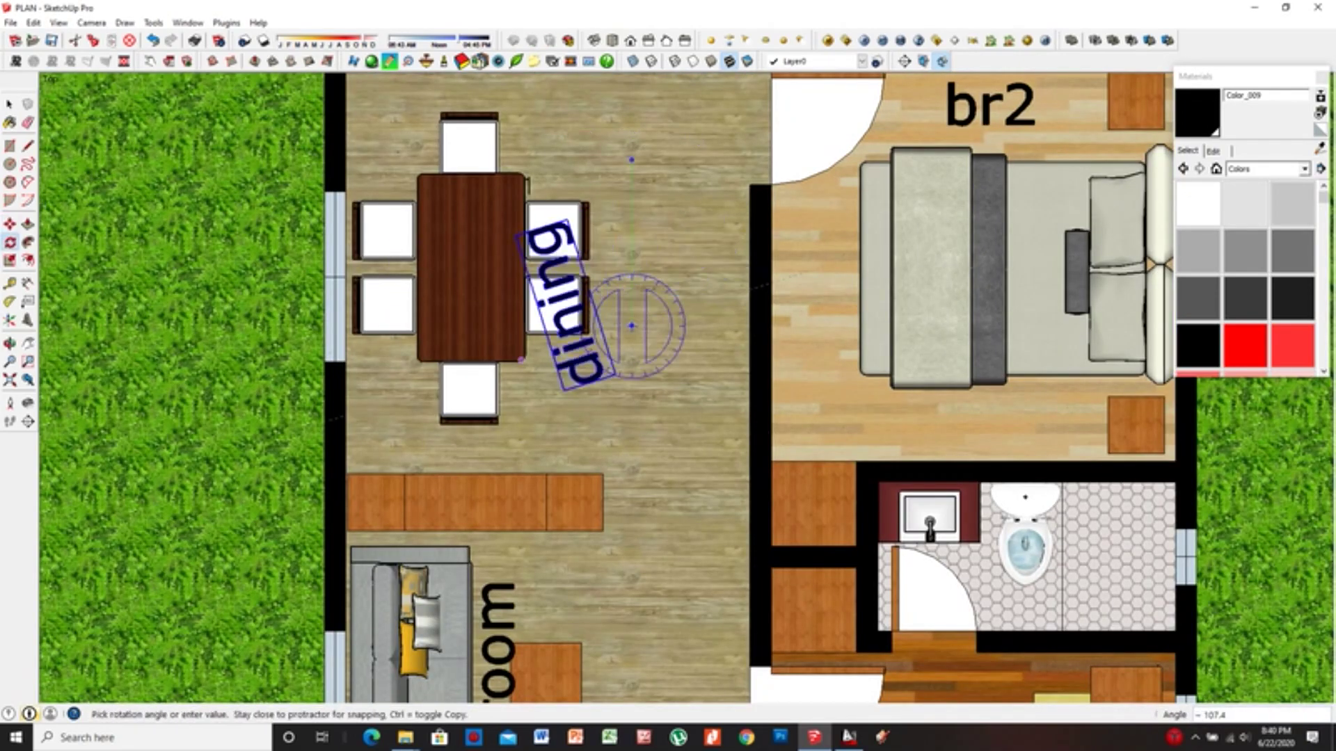
pyautogui.click(632, 160)
pyautogui.press('m')
pyautogui.click(647, 473)
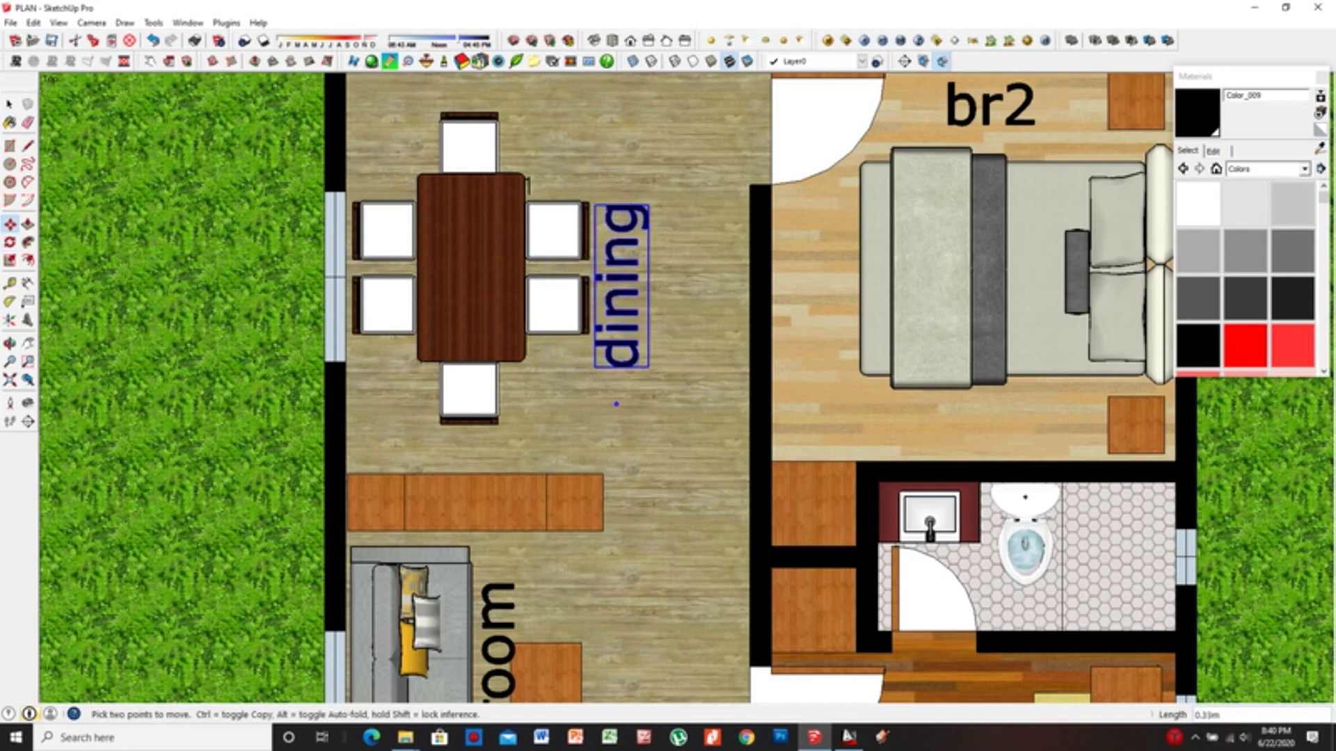
pyautogui.scroll(-2, 695, 441)
pyautogui.scroll(1, 535, 174)
pyautogui.scroll(1, 536, 153)
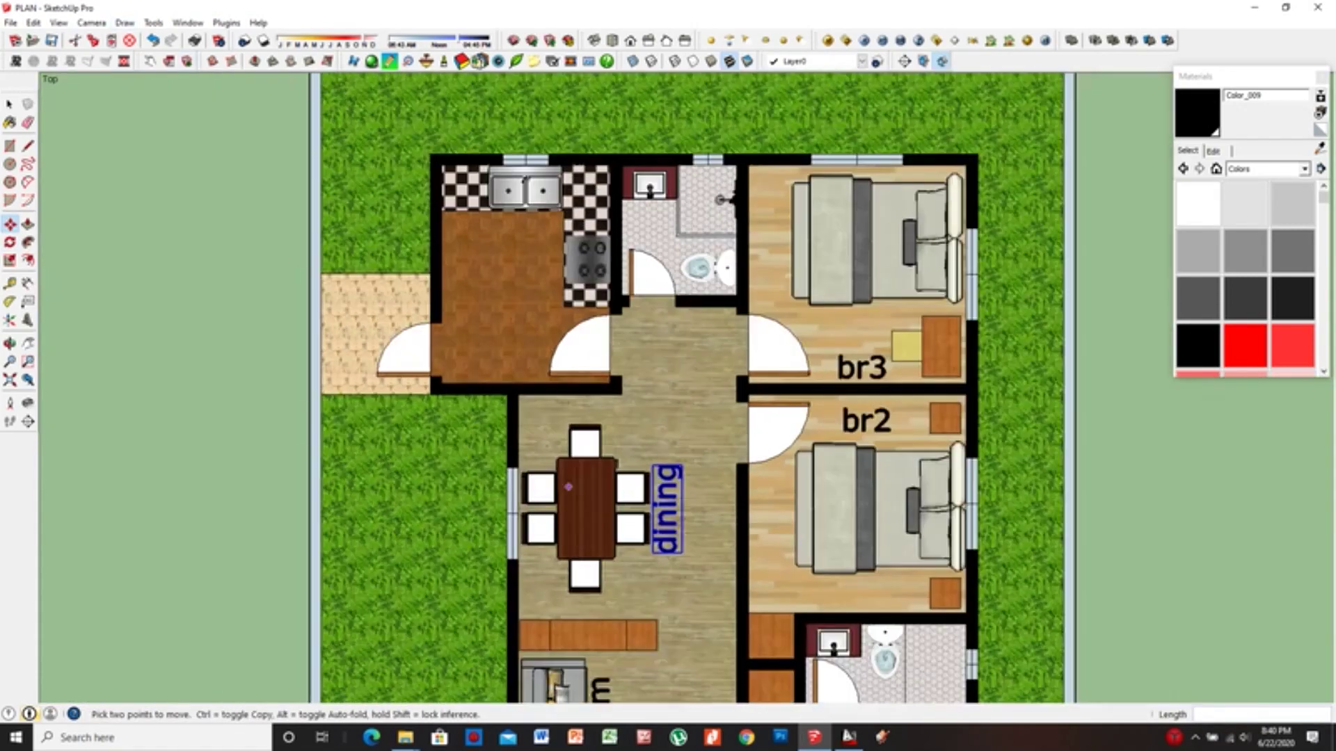
pyautogui.scroll(2, 536, 132)
pyautogui.click(154, 22)
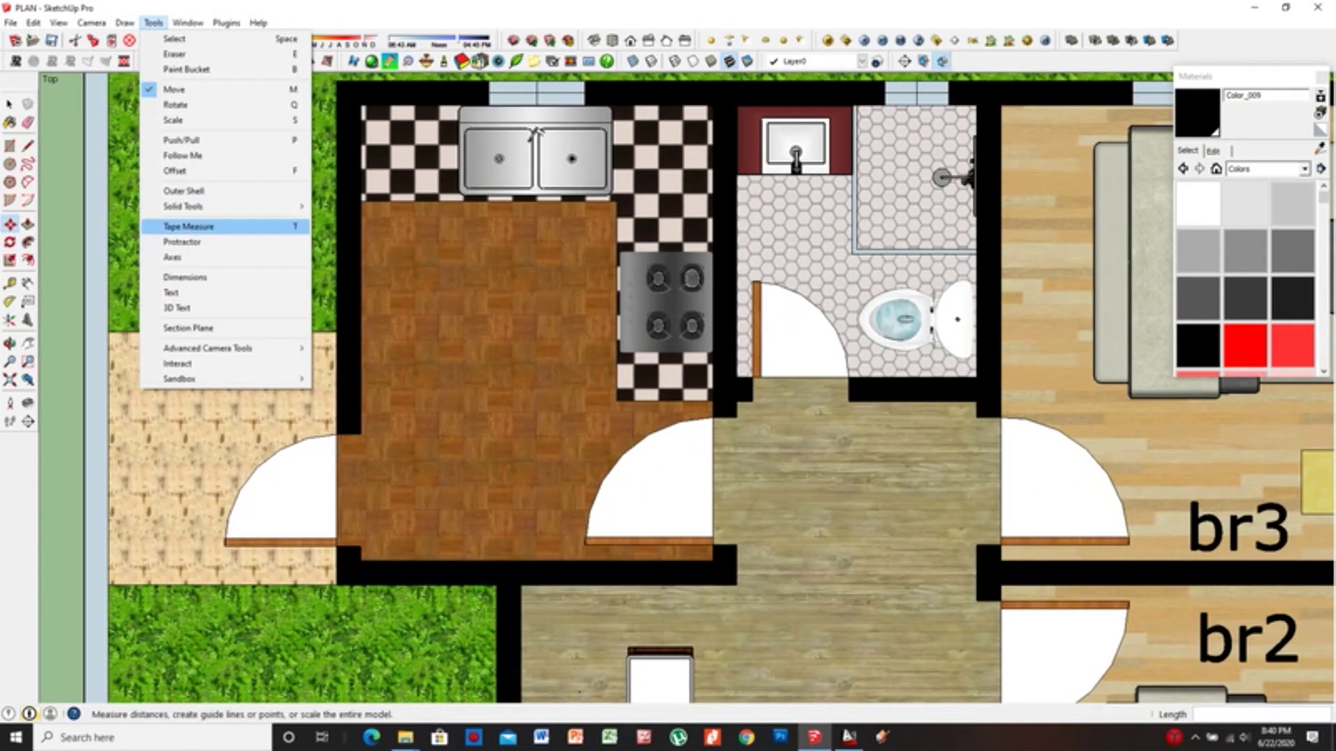
# Add a 'kitchen' 3D text label in the kitchen
pyautogui.click(167, 309)
pyautogui.write('kitchen')
pyautogui.click(356, 684)
pyautogui.click(381, 291)
pyautogui.press('b')
pyautogui.scroll(-2, 403, 345)
pyautogui.scroll(3, 720, 279)
# Place an unfinished 'sho' 3D text label in the bathroom
pyautogui.click(153, 22)
pyautogui.click(167, 309)
pyautogui.write('sho')
pyautogui.click(355, 683)
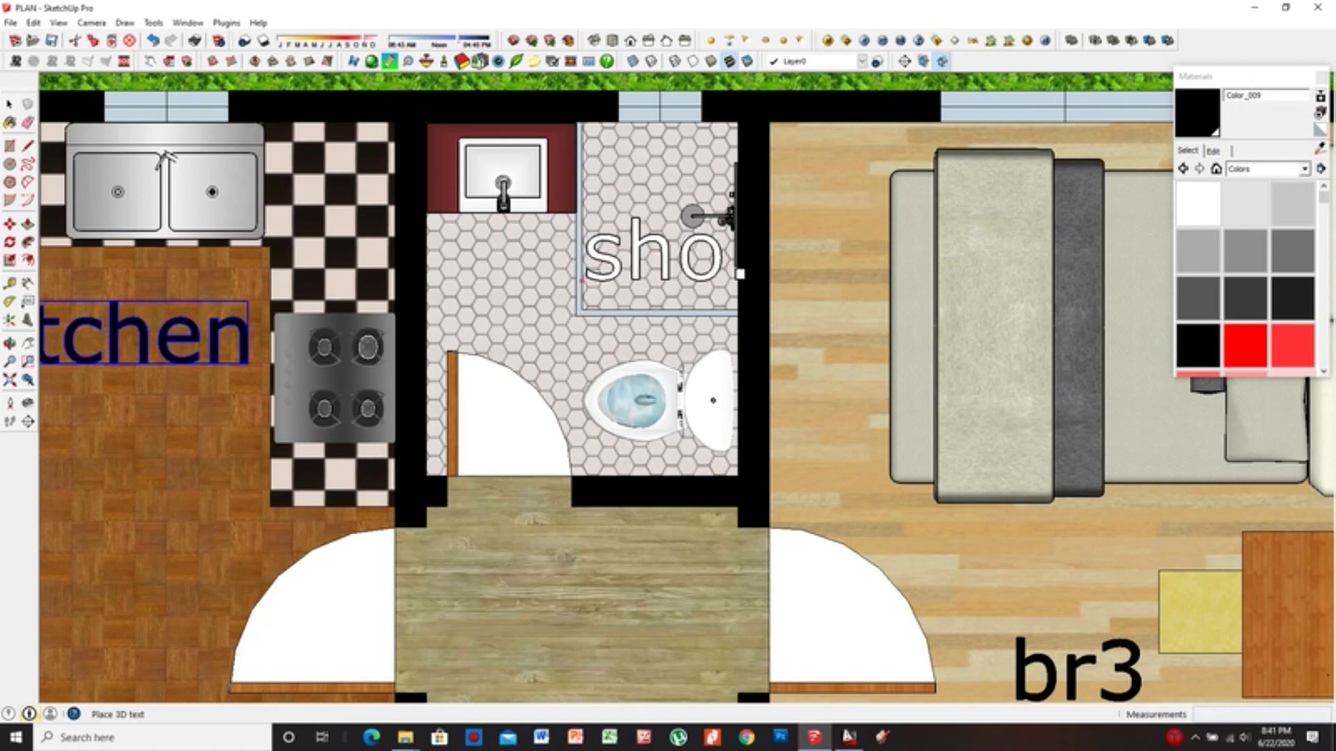
pyautogui.click(577, 299)
pyautogui.press('b')
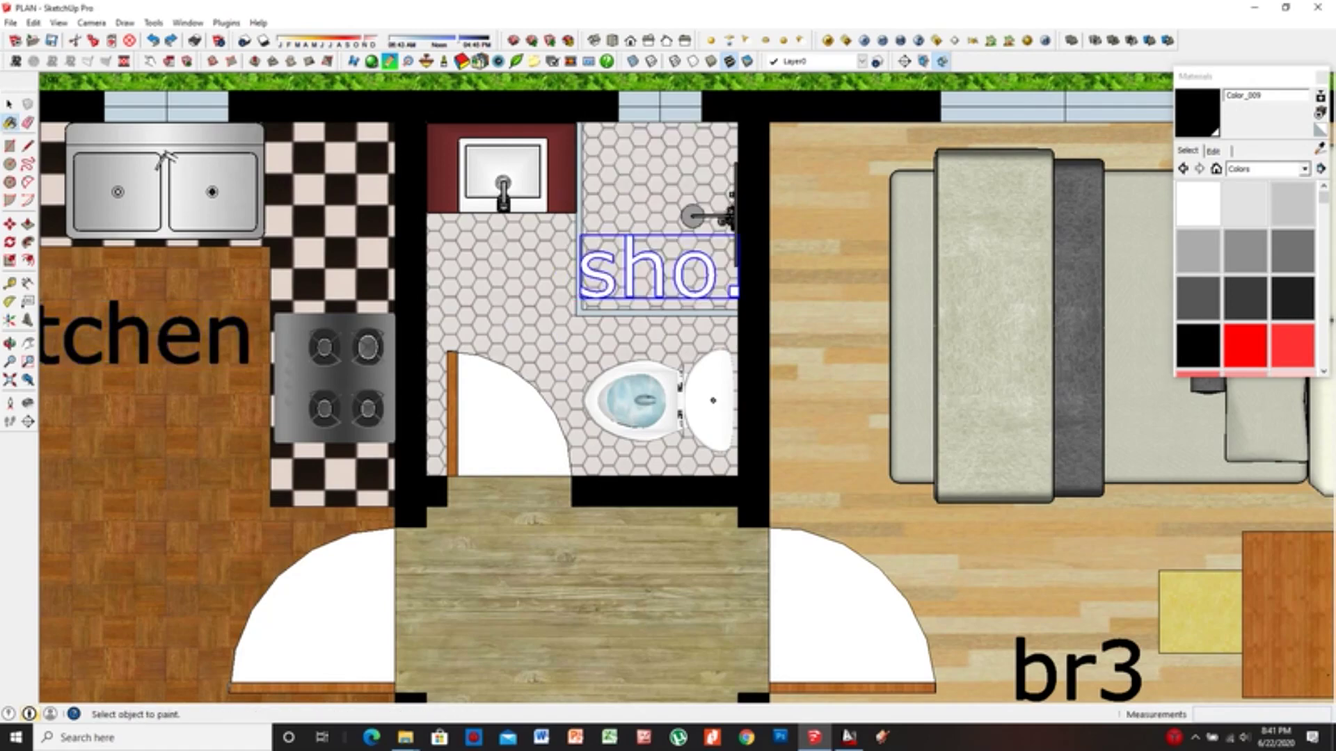
pyautogui.scroll(-2, 534, 269)
# Delete the 'sho' label and place a 't&b' 3D text label in the upper bathroom
pyautogui.press('m')
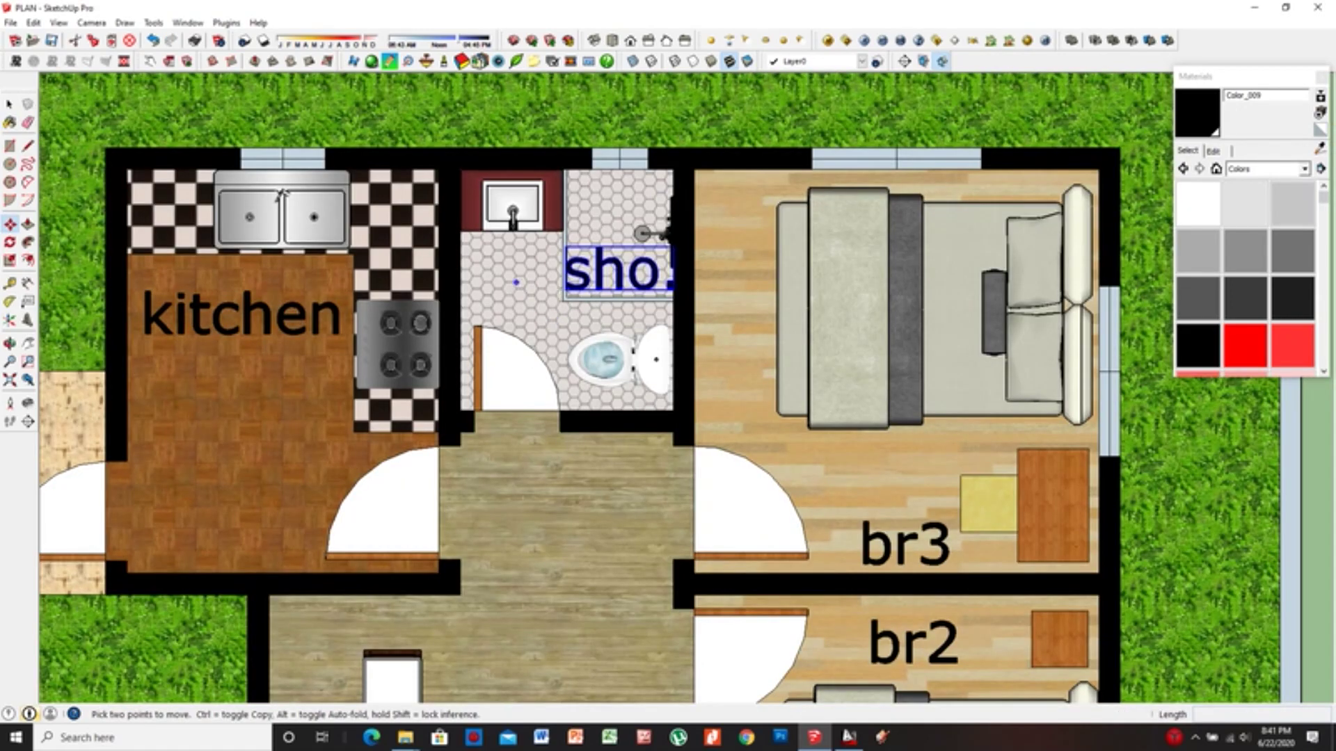
pyautogui.press('Delete')
pyautogui.click(153, 22)
pyautogui.click(181, 292)
pyautogui.write('t')
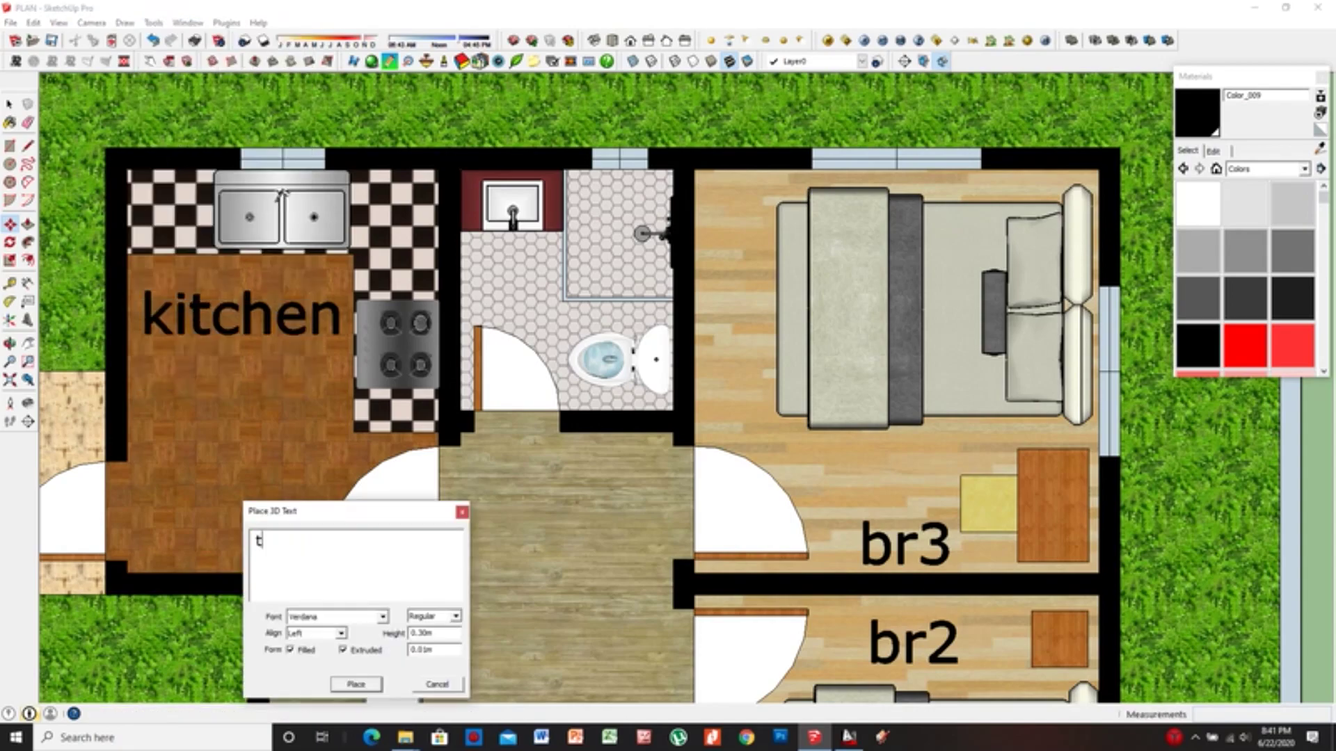
pyautogui.click(356, 684)
pyautogui.click(549, 286)
pyautogui.press('b')
pyautogui.scroll(-3, 550, 285)
pyautogui.scroll(3, 596, 507)
pyautogui.press('space')
pyautogui.scroll(3, 550, 285)
pyautogui.scroll(5, 549, 286)
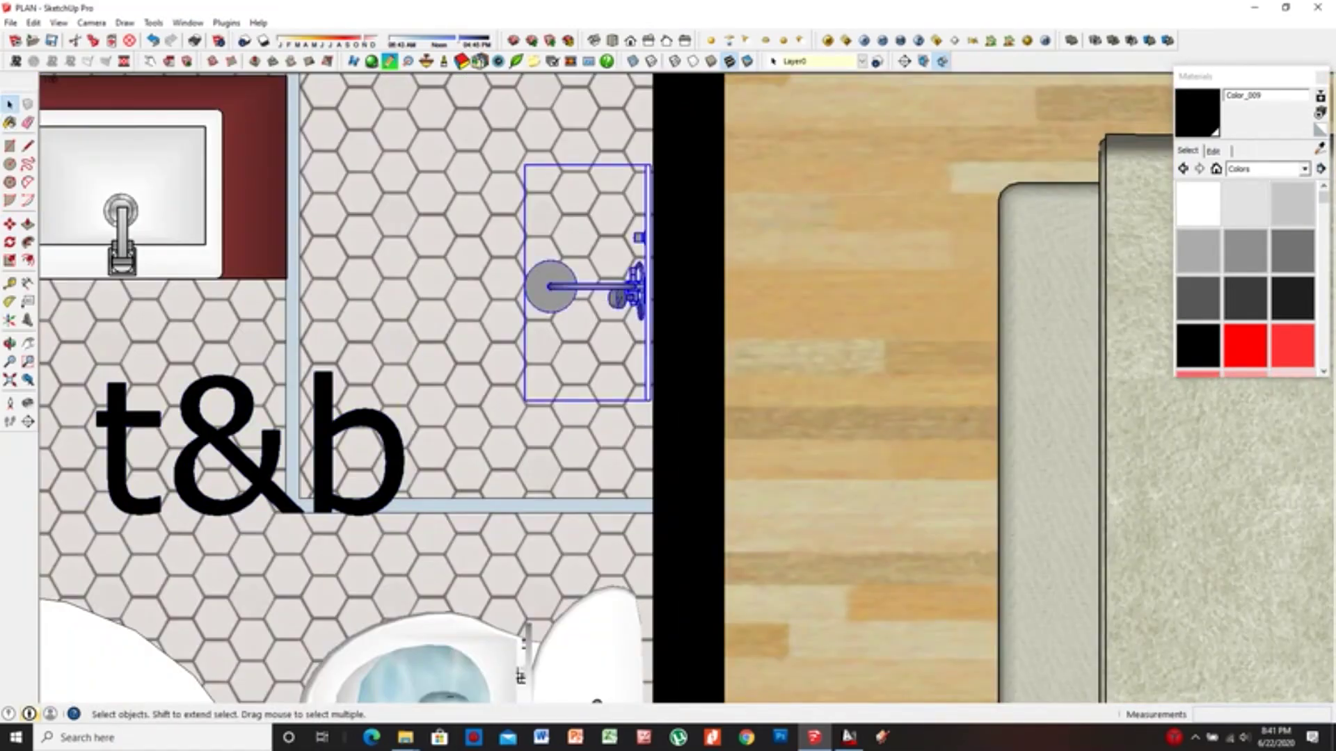
# Copy the shower and paste the copy into the second bathroom
pyautogui.hotkey('ctrl', 'c')
pyautogui.hotkey('ctrl', 'v')
pyautogui.scroll(-3, 564, 285)
pyautogui.scroll(-3, 564, 286)
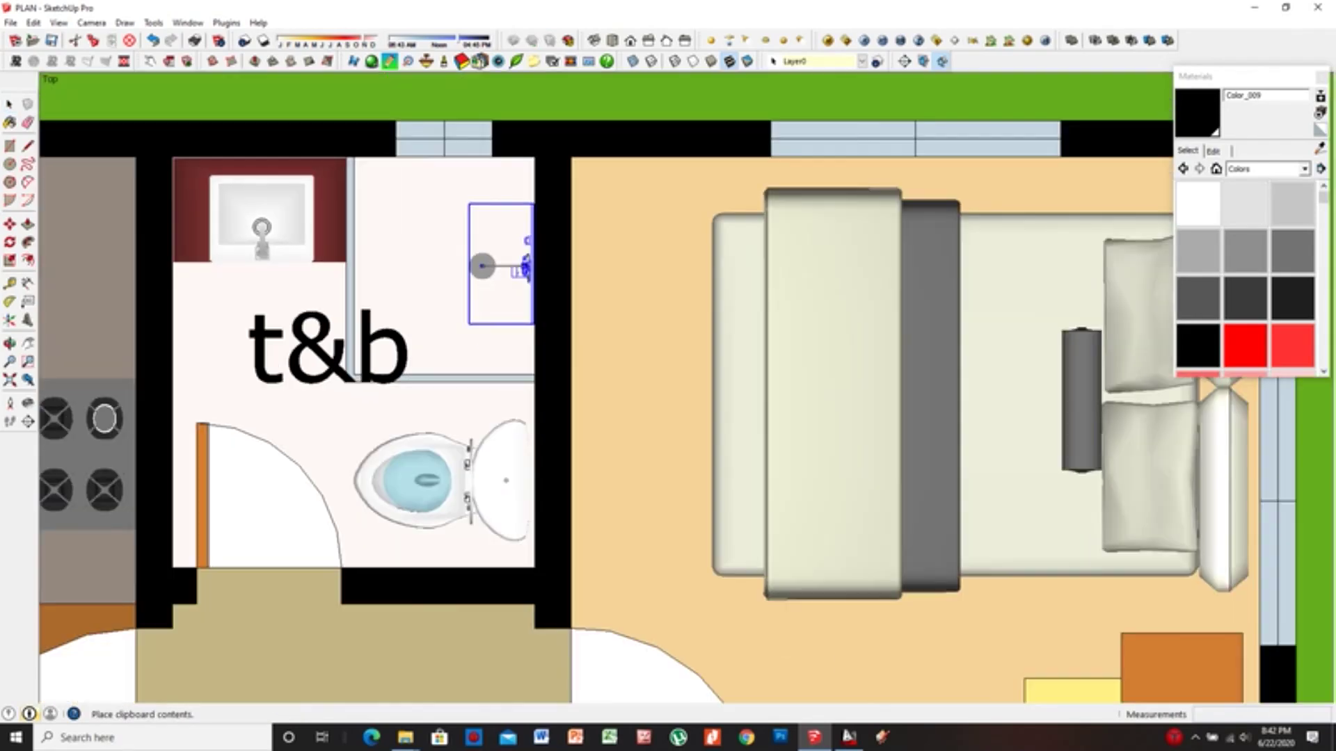
pyautogui.scroll(-3, 571, 265)
pyautogui.scroll(-1, 578, 254)
pyautogui.scroll(3, 720, 417)
pyautogui.scroll(3, 727, 487)
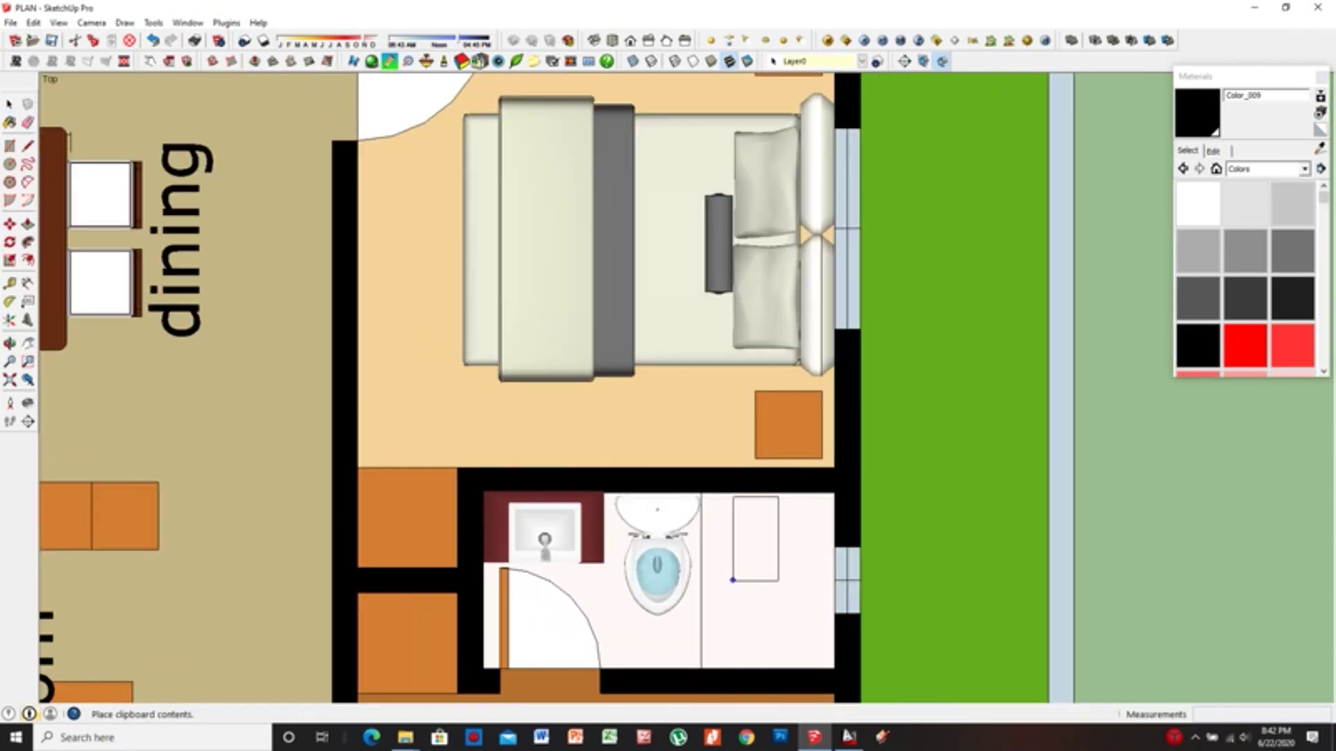
pyautogui.scroll(3, 734, 549)
pyautogui.scroll(1, 736, 575)
pyautogui.click(735, 574)
# Rotate the shower copy 90° and move it right beside the toilet
pyautogui.press('q')
pyautogui.click(691, 527)
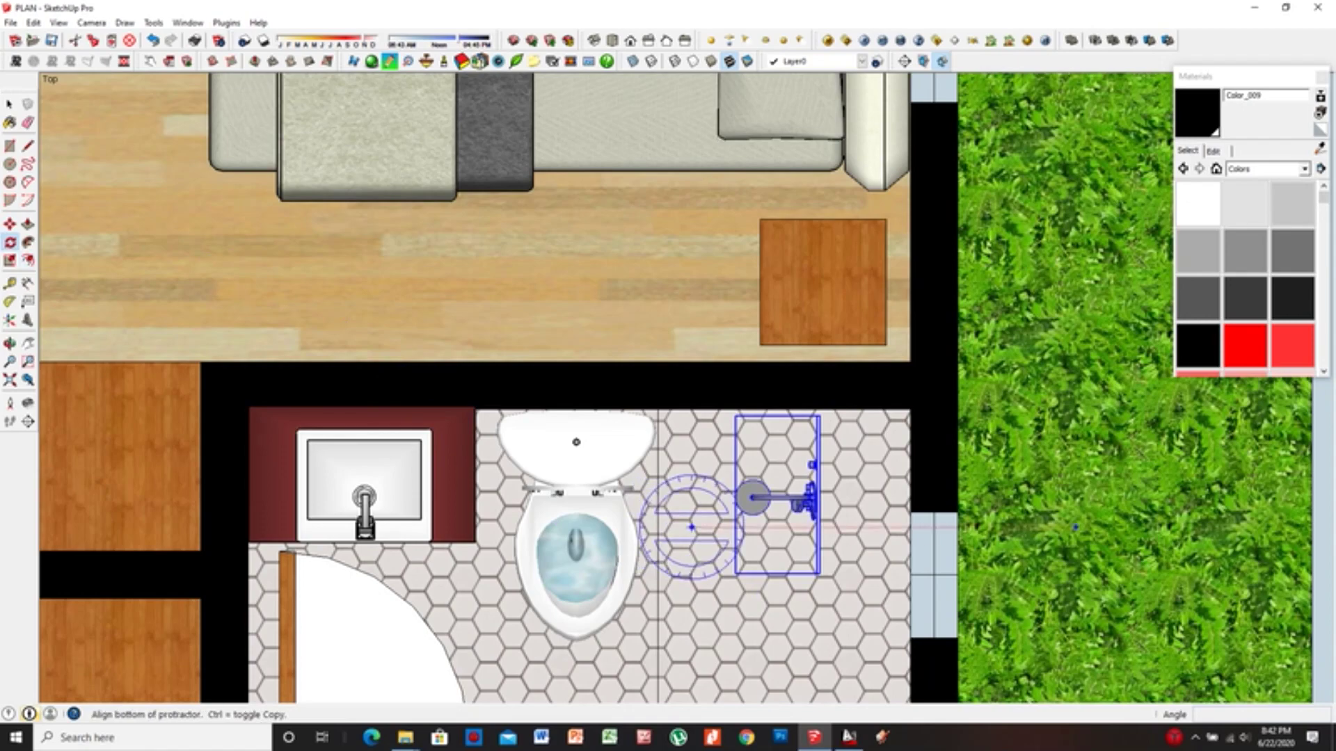
pyautogui.click(691, 445)
pyautogui.press('m')
pyautogui.click(639, 459)
pyautogui.click(768, 459)
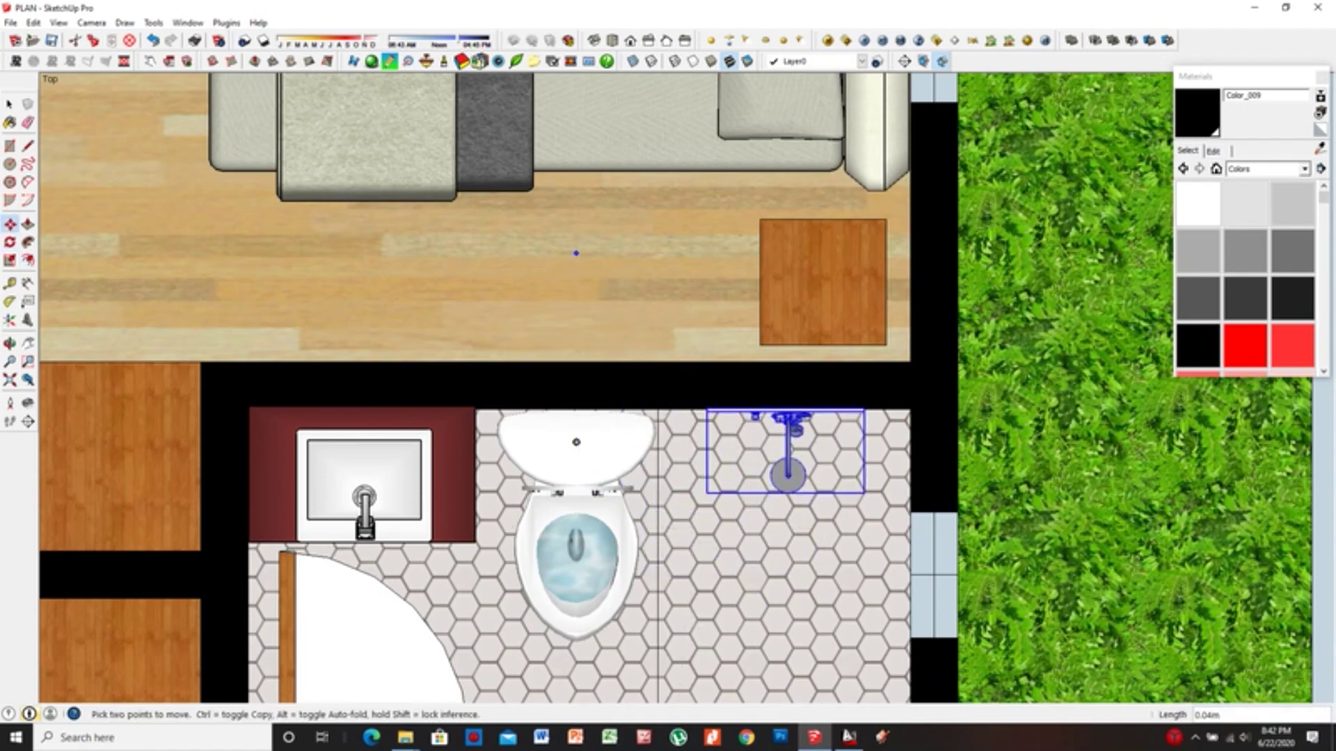
pyautogui.scroll(3, 768, 459)
pyautogui.scroll(-3, 804, 614)
pyautogui.scroll(-2, 803, 613)
pyautogui.press('space')
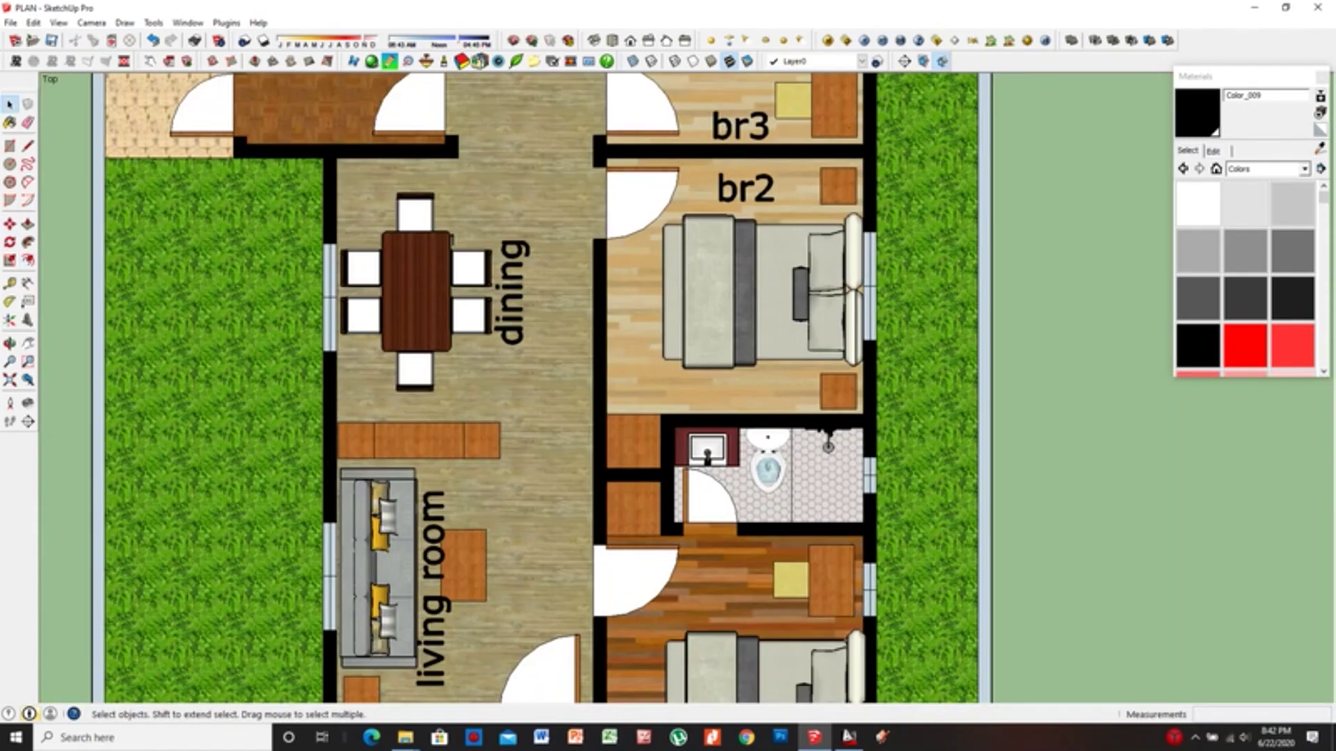
pyautogui.scroll(-1, 804, 614)
pyautogui.scroll(1, 860, 613)
# Copy the t&b label into the lower bathroom
pyautogui.click(865, 612)
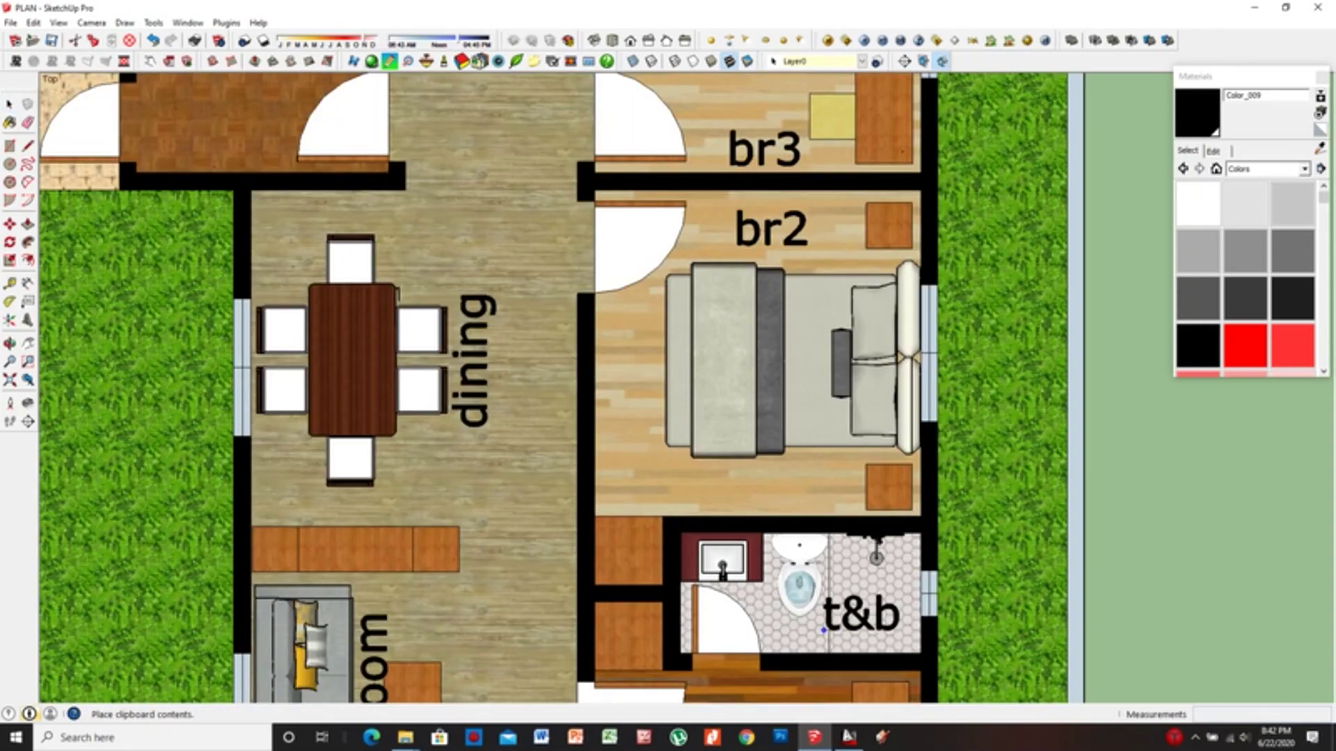
pyautogui.press('m')
pyautogui.scroll(2, 865, 612)
pyautogui.scroll(-3, 800, 480)
pyautogui.scroll(-2, 598, 390)
pyautogui.scroll(2, 598, 390)
pyautogui.press('space')
pyautogui.click(709, 638)
# Move the mbr1 label up next to the door
pyautogui.press('m')
pyautogui.moveTo(710, 638); pyautogui.dragTo(748, 484)
pyautogui.scroll(-1, 536, 418)
pyautogui.scroll(-1, 536, 418)
pyautogui.scroll(-2, 536, 417)
pyautogui.scroll(2, 617, 487)
pyautogui.scroll(3, 717, 536)
# Draw a rectangular garage outline below the mbr1 wall with the Line tool
pyautogui.press('l')
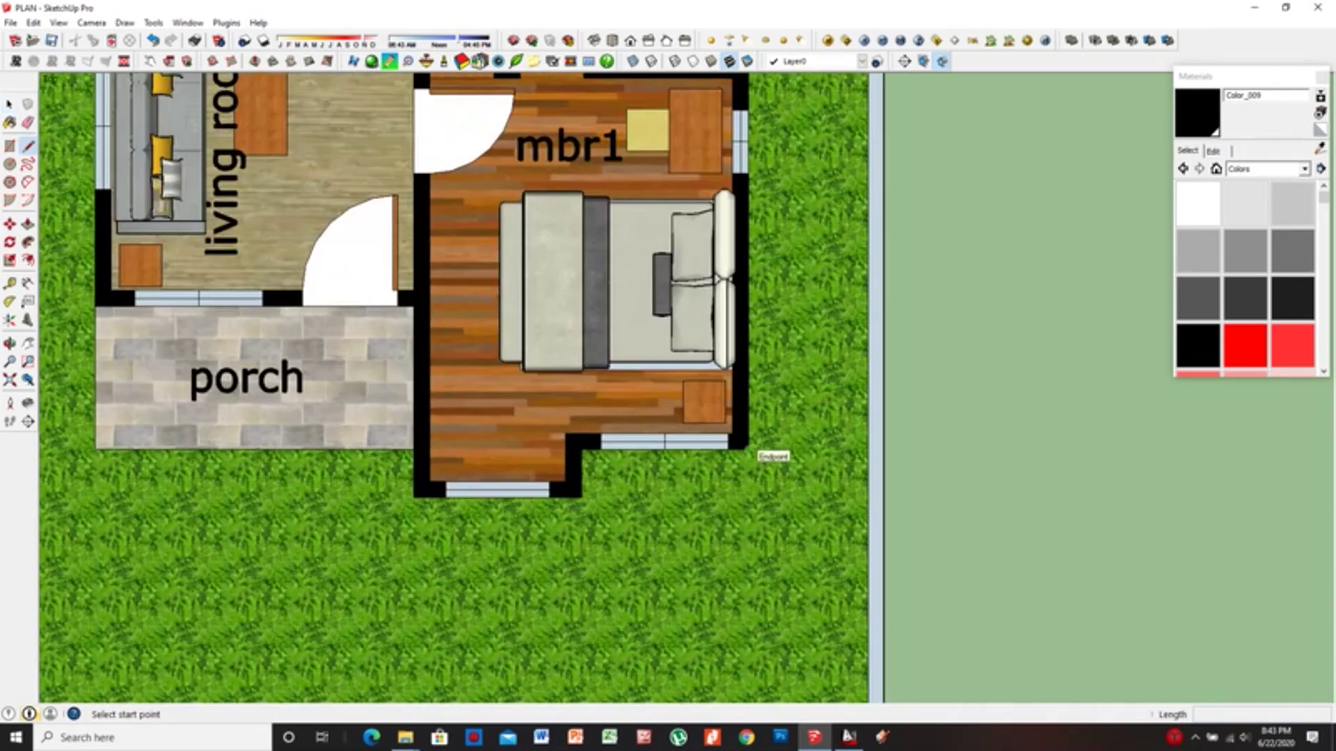
pyautogui.scroll(-1, 717, 324)
pyautogui.scroll(-1, 730, 384)
pyautogui.click(735, 407)
pyautogui.click(735, 675)
pyautogui.click(563, 679)
pyautogui.click(563, 407)
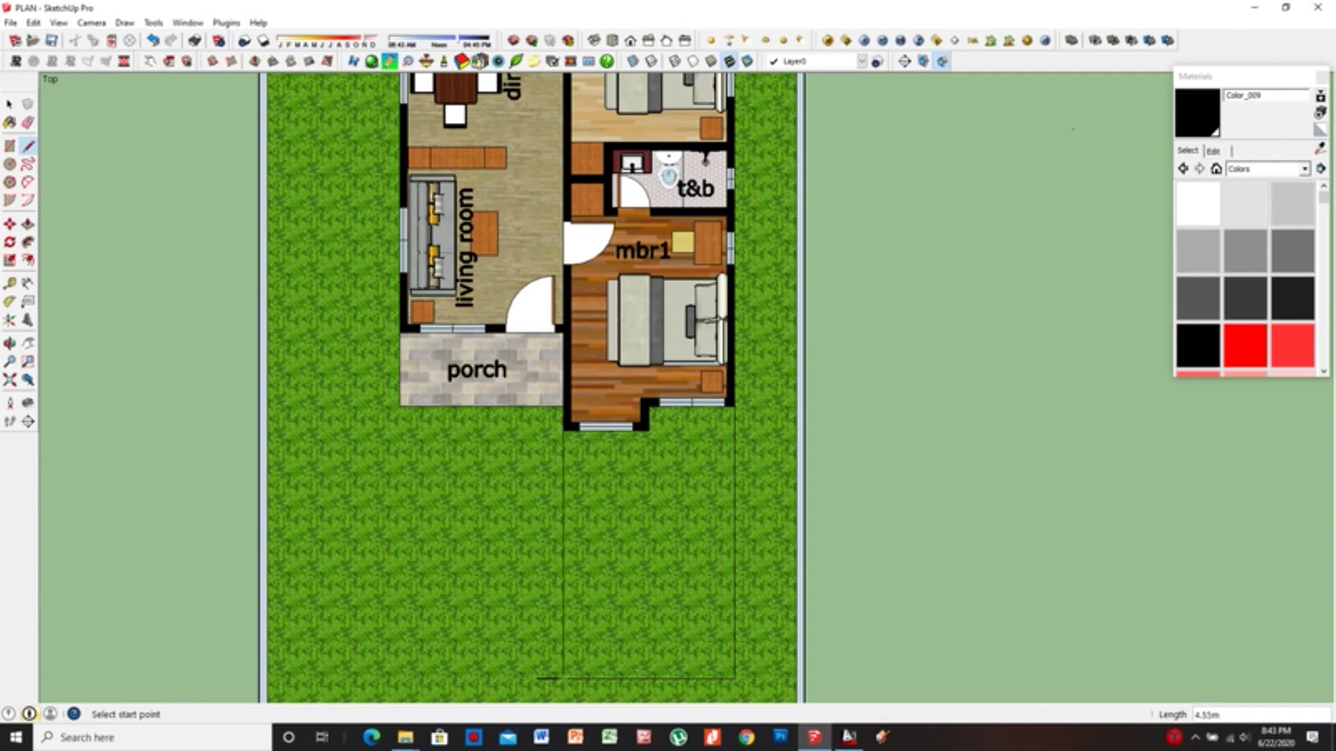
pyautogui.press('e')
# Paint the garage rectangle with the Stone_Pavers_Walk material
pyautogui.click(1304, 169)
pyautogui.click(1246, 290)
pyautogui.click(1245, 203)
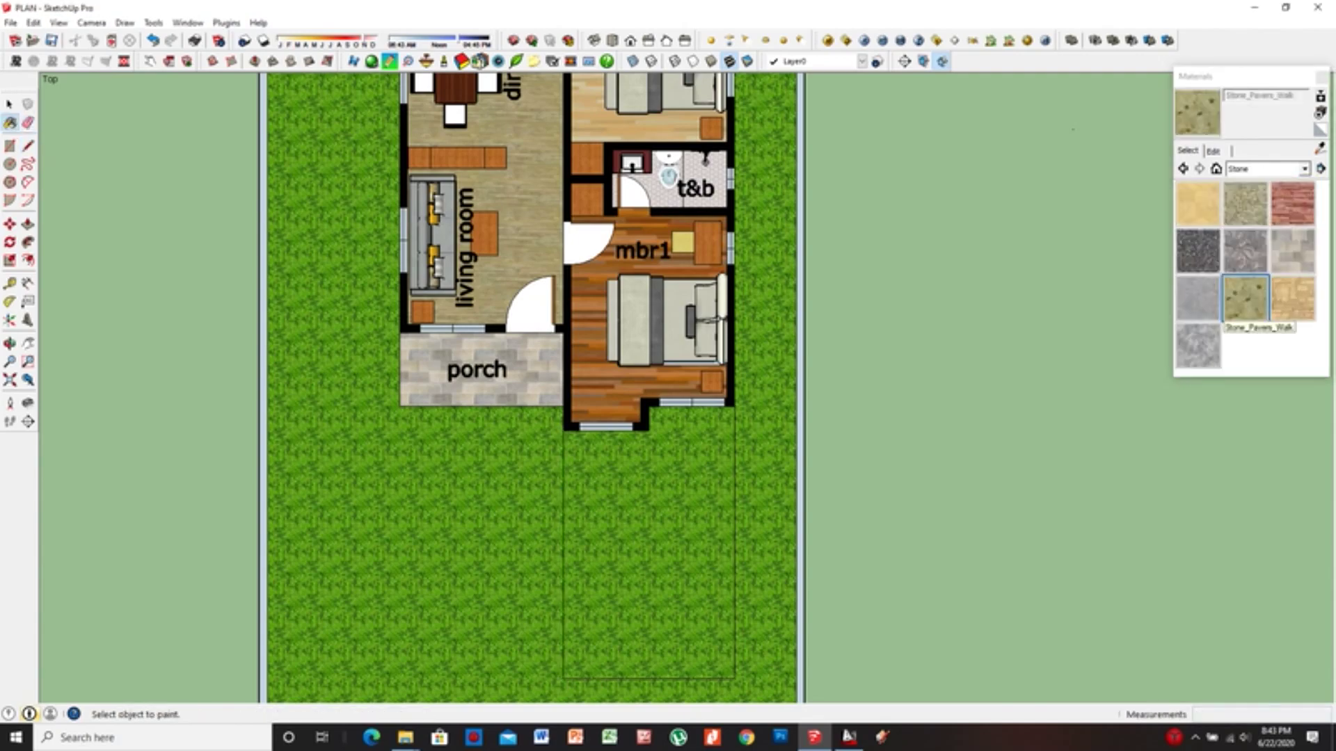
pyautogui.click(647, 543)
pyautogui.scroll(-2, 668, 580)
pyautogui.scroll(2, 520, 260)
# Create a 3D Text label 'garage' and place it inside the garage
pyautogui.click(153, 22)
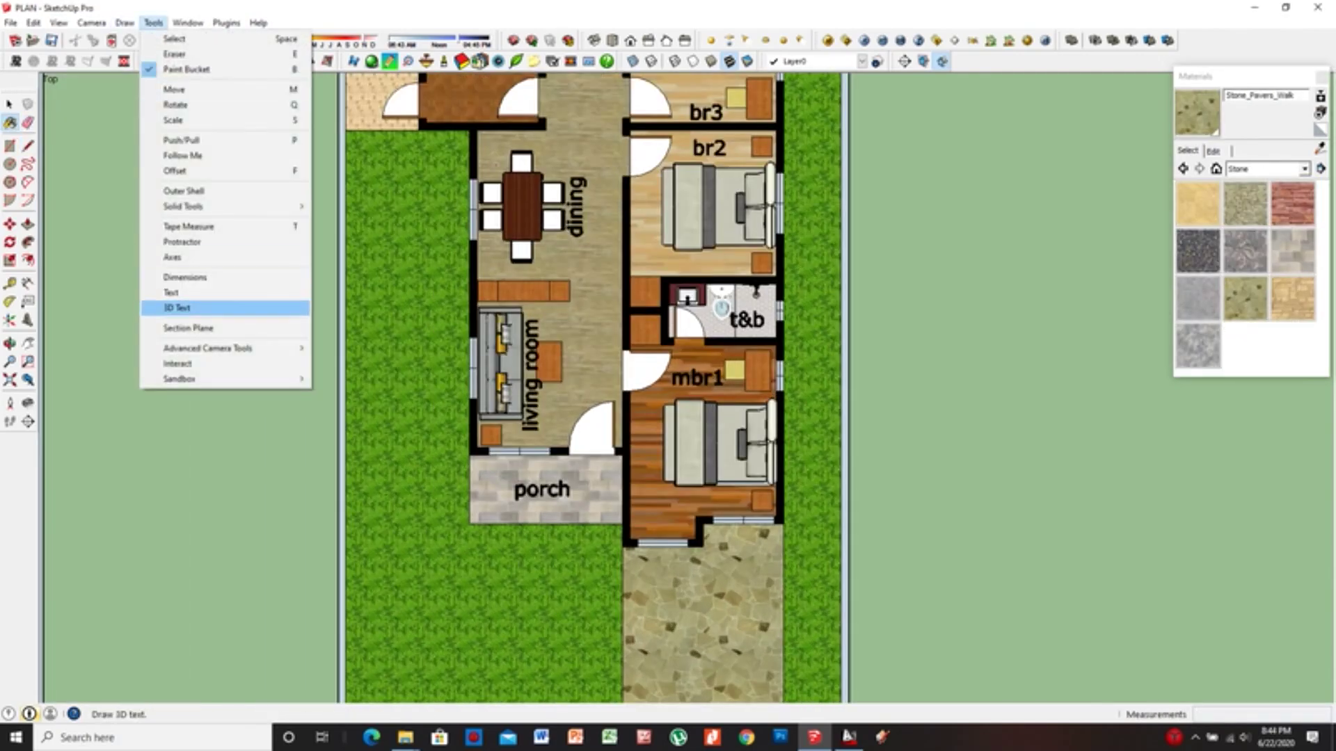
pyautogui.click(174, 307)
pyautogui.write('garrage')
pyautogui.click(355, 684)
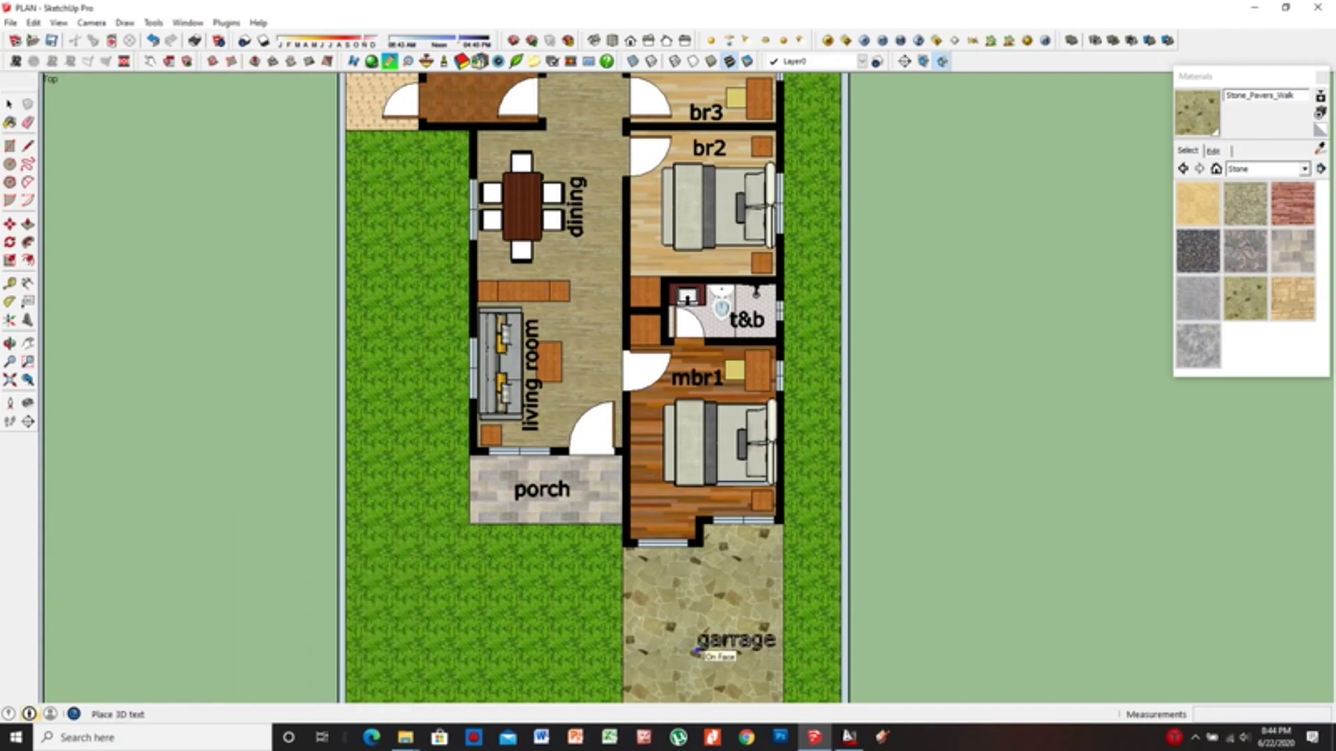
pyautogui.scroll(2, 706, 661)
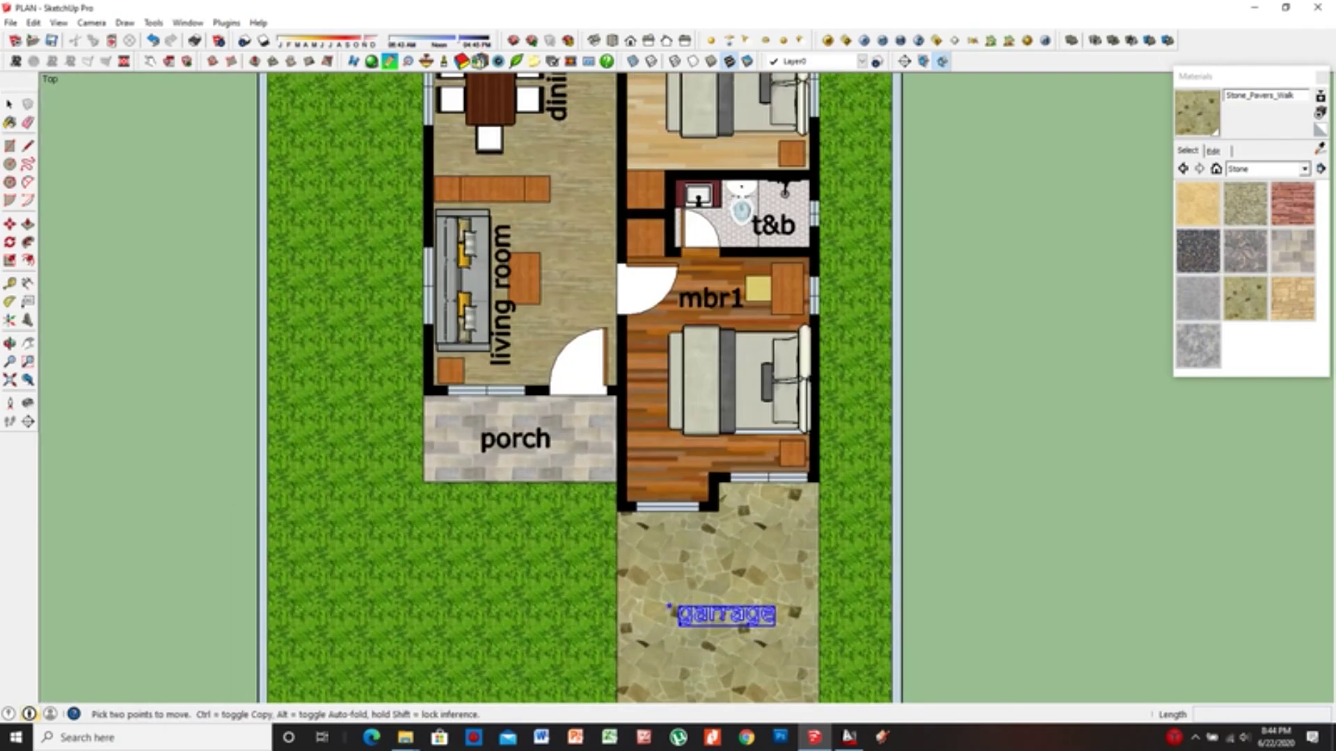
pyautogui.scroll(2, 707, 661)
pyautogui.click(654, 480)
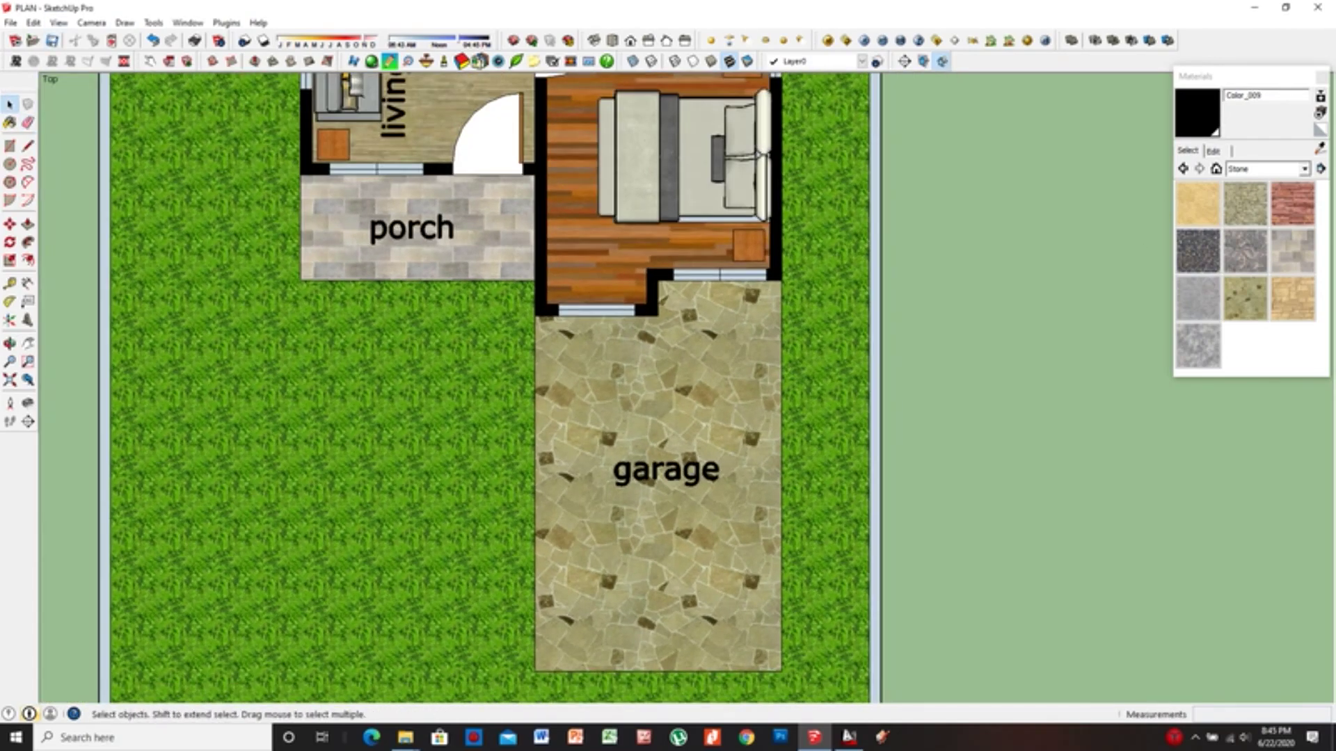
pyautogui.scroll(-2, 610, 469)
pyautogui.scroll(4, 610, 470)
# Start small squares at the garage's lower-left and lower-right corners
pyautogui.press('r')
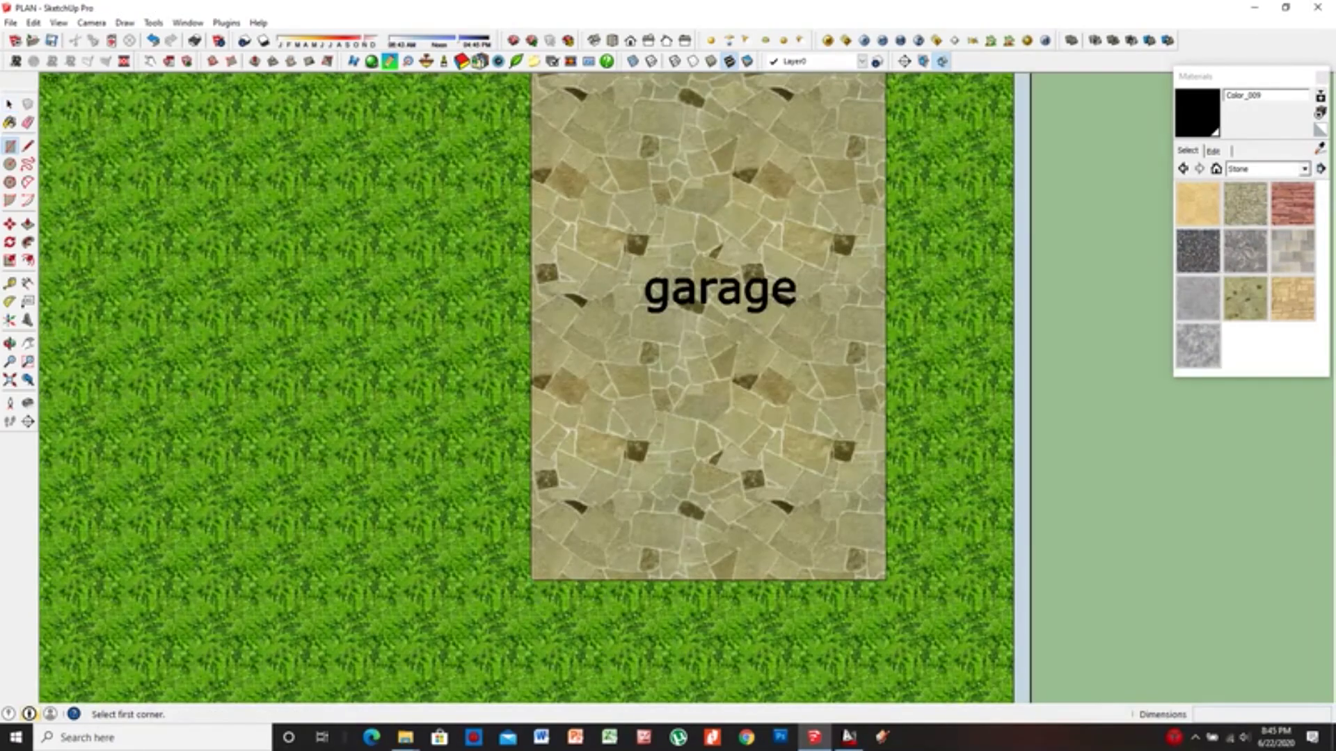
pyautogui.click(532, 580)
pyautogui.click(885, 579)
# Finish the garage corner squares and paint them black
pyautogui.click(863, 557)
pyautogui.press('b')
pyautogui.click(543, 568)
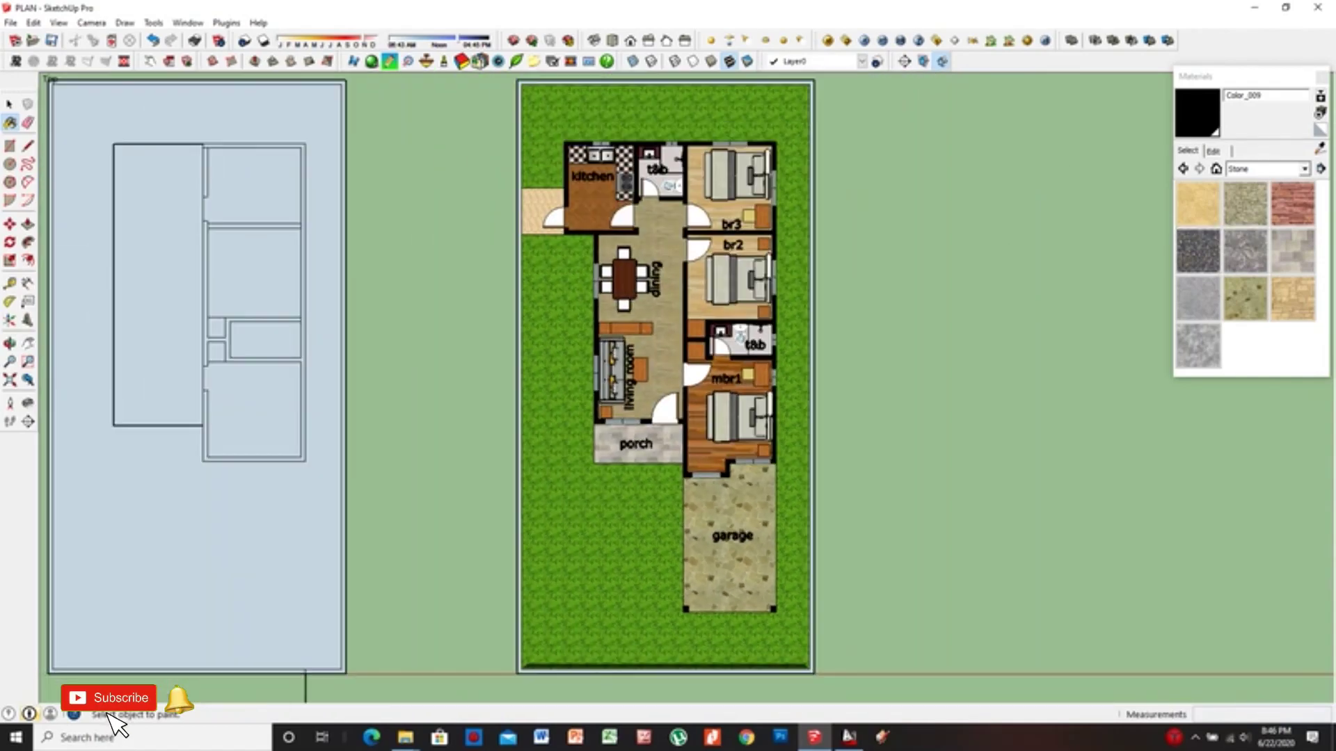
pyautogui.press('z')
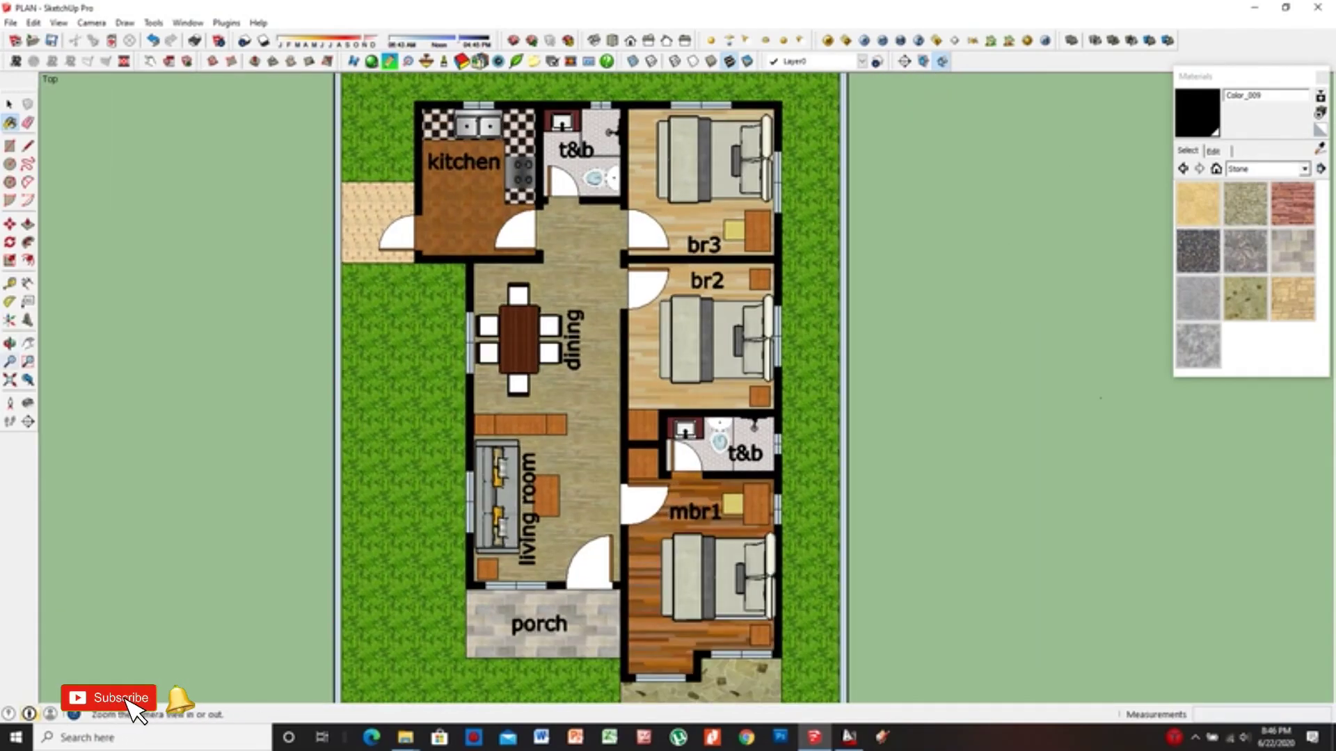
pyautogui.moveTo(143, 700); pyautogui.dragTo(149, 695)
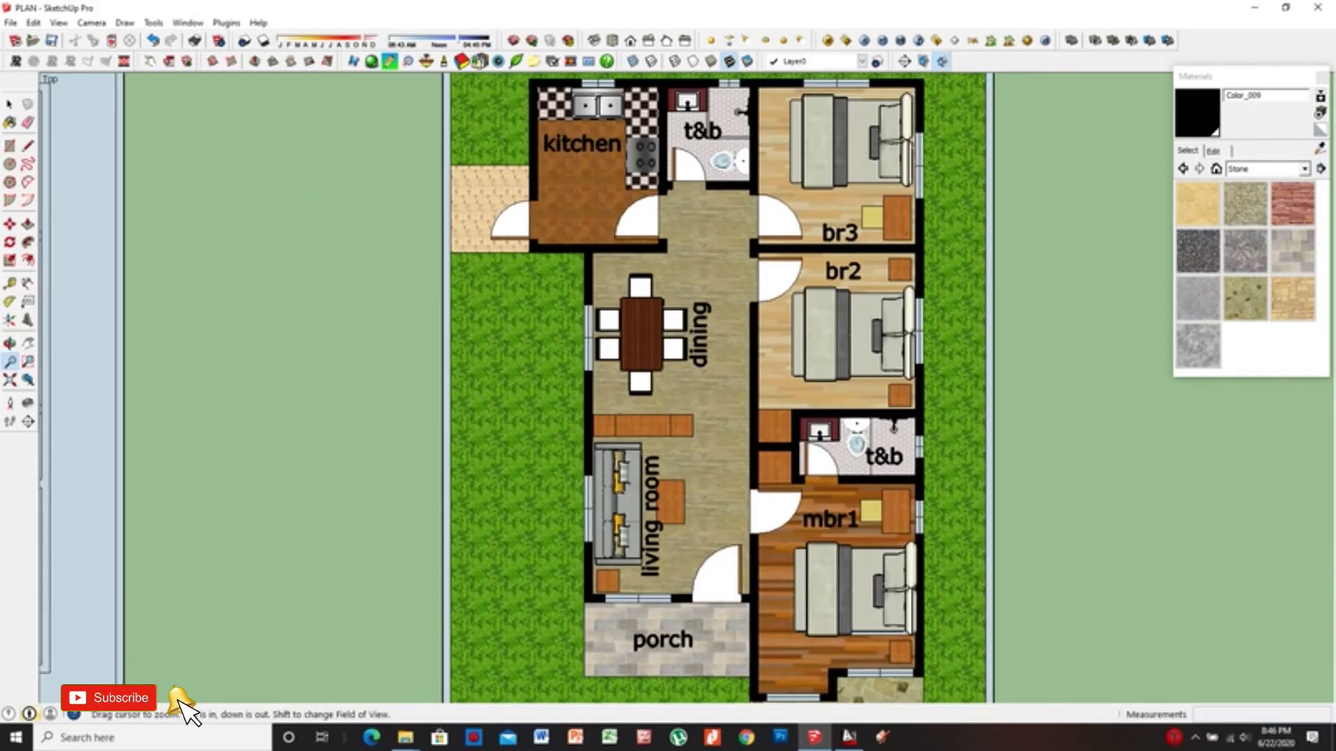
pyautogui.press('t')
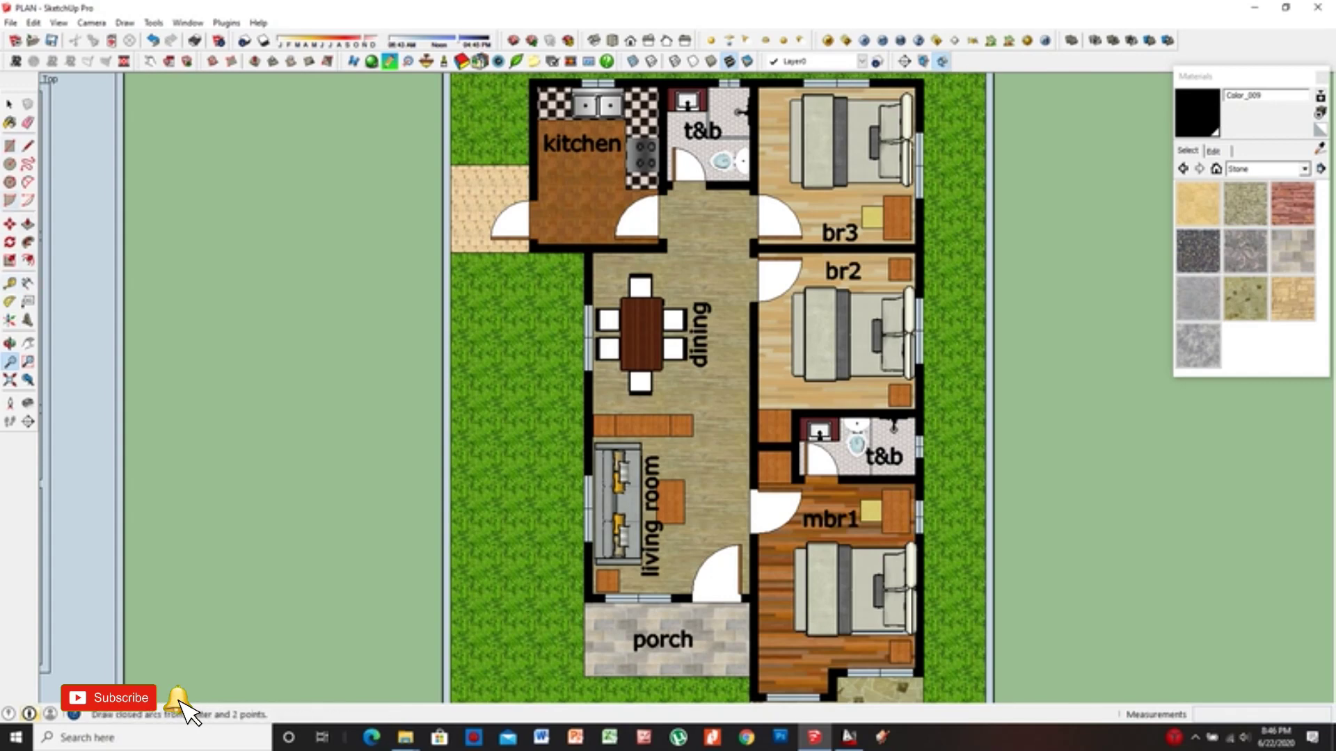
pyautogui.press('z')
pyautogui.moveTo(179, 703); pyautogui.dragTo(179, 709)
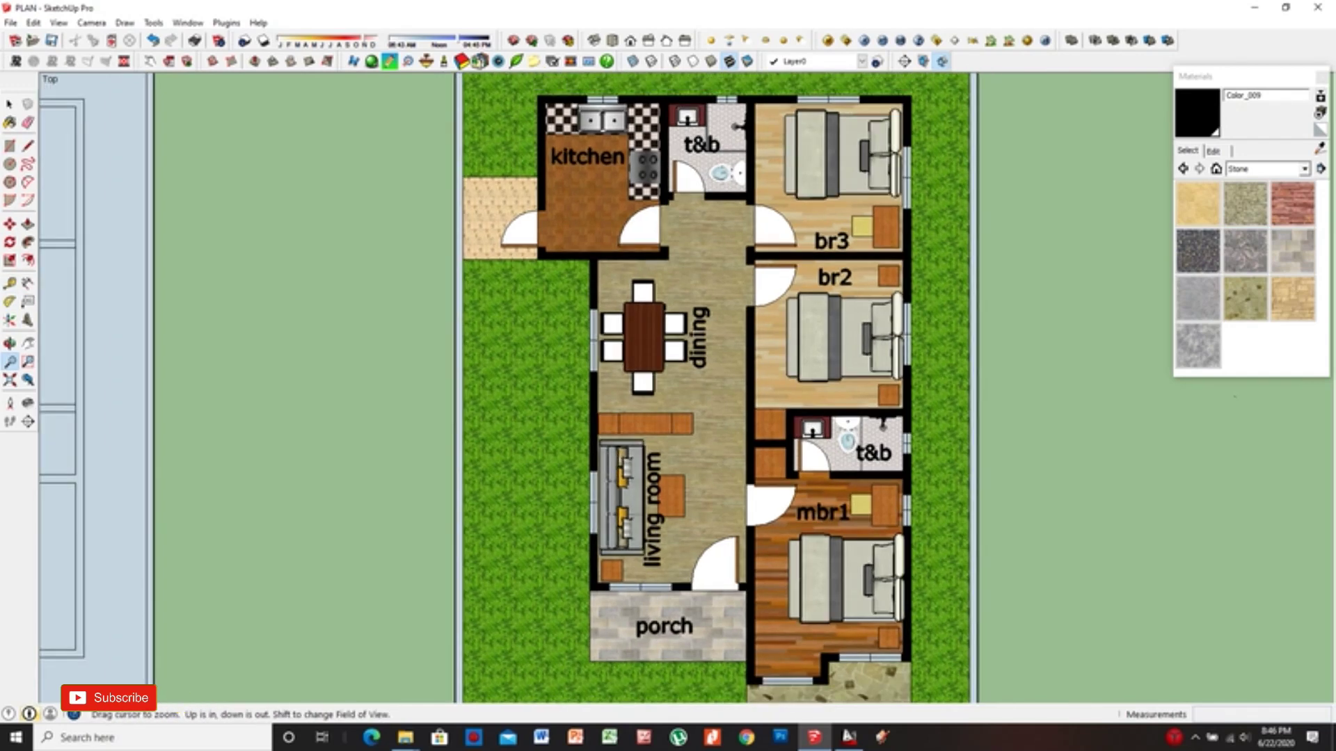
pyautogui.press('r')
pyautogui.click(597, 661)
pyautogui.press('b')
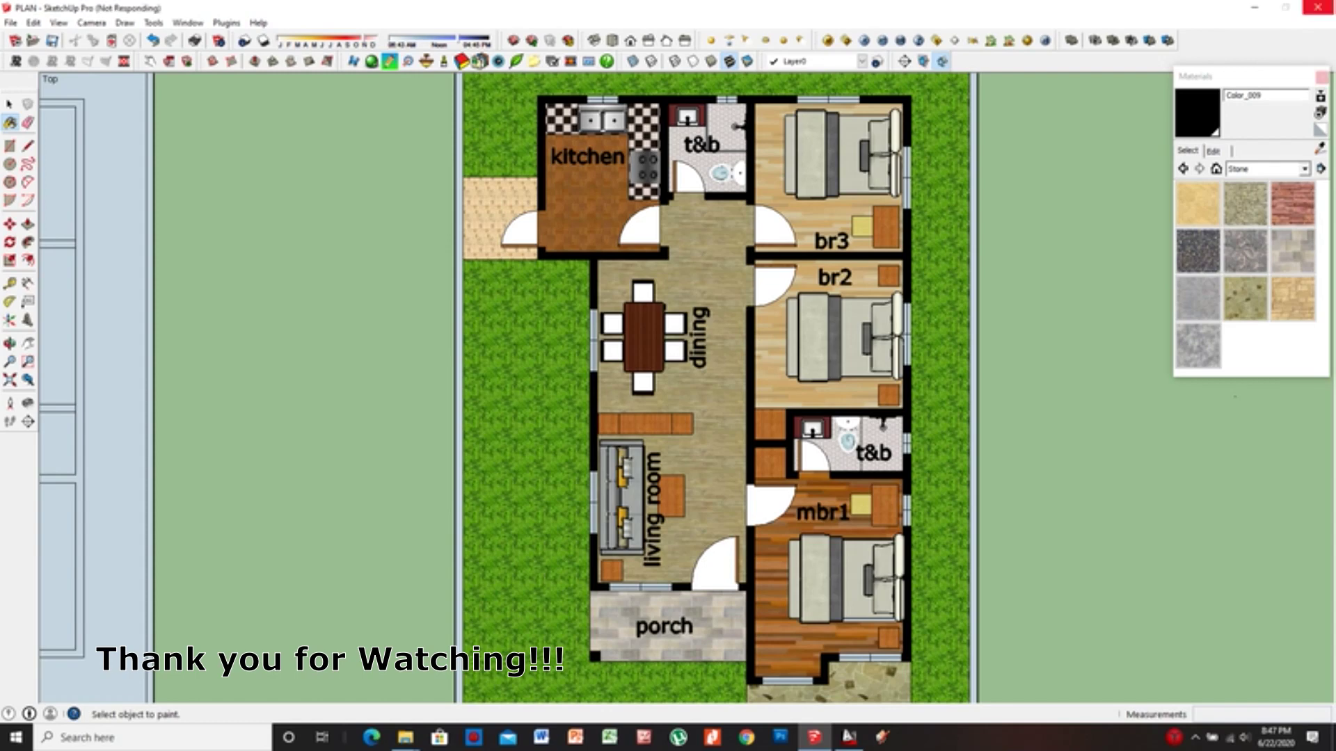
# Export the top-view floor plan as a JPEG 2D graphic to the chosen folder
pyautogui.click(10, 23)
pyautogui.click(293, 251)
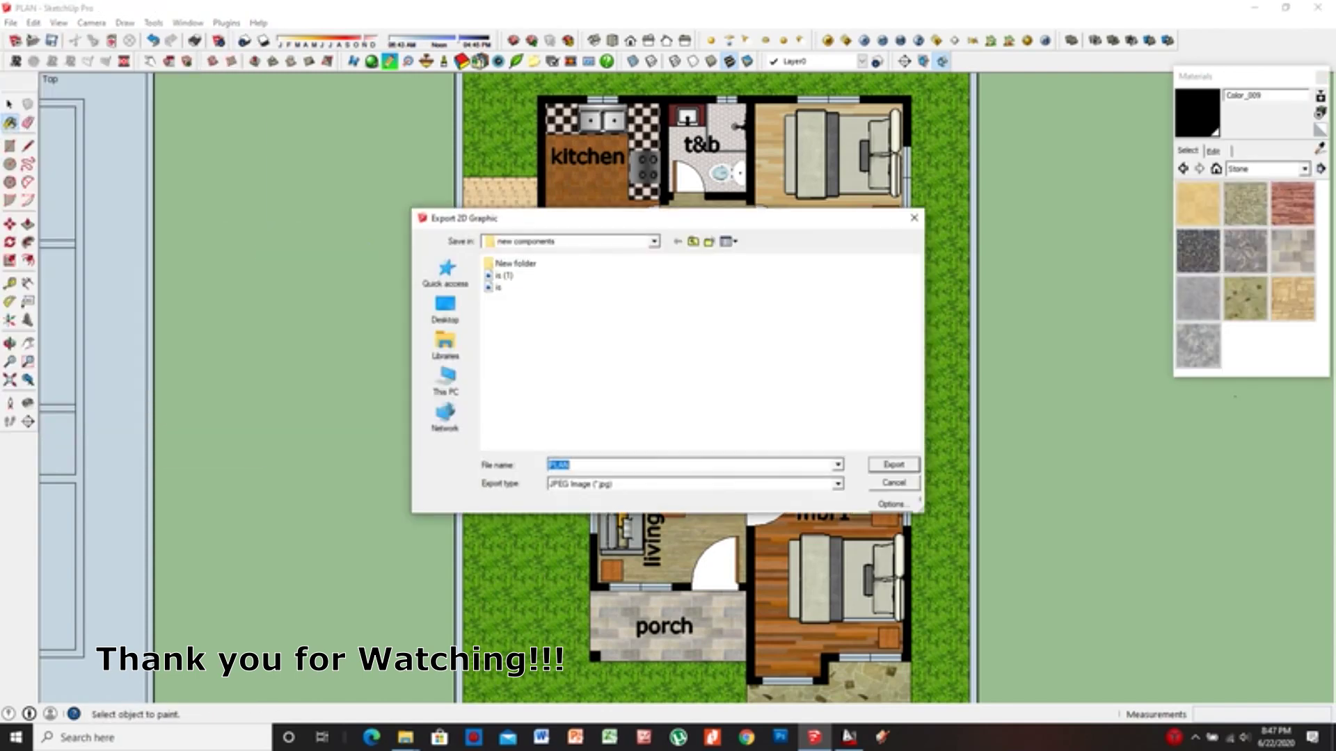
pyautogui.click(445, 379)
pyautogui.doubleClick(696, 418)
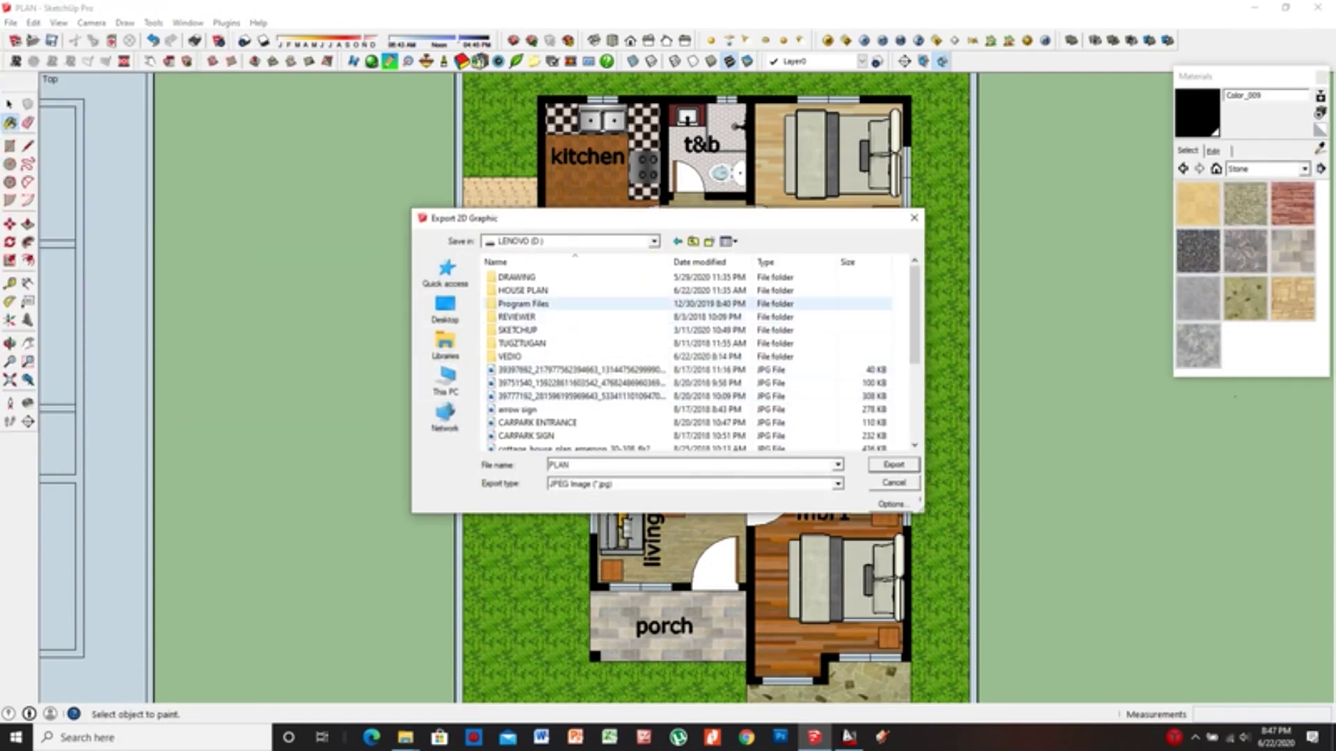
pyautogui.doubleClick(567, 322)
pyautogui.write('floor plan')
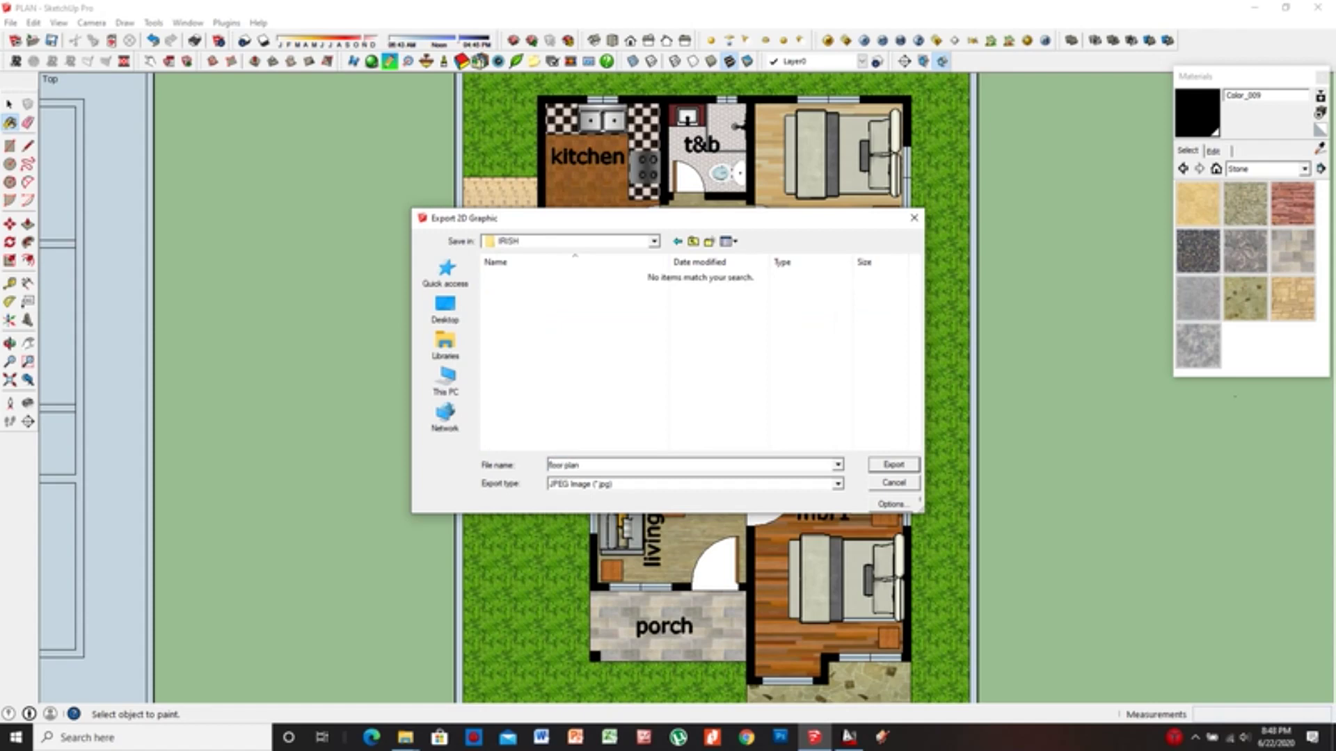
pyautogui.press('Return')
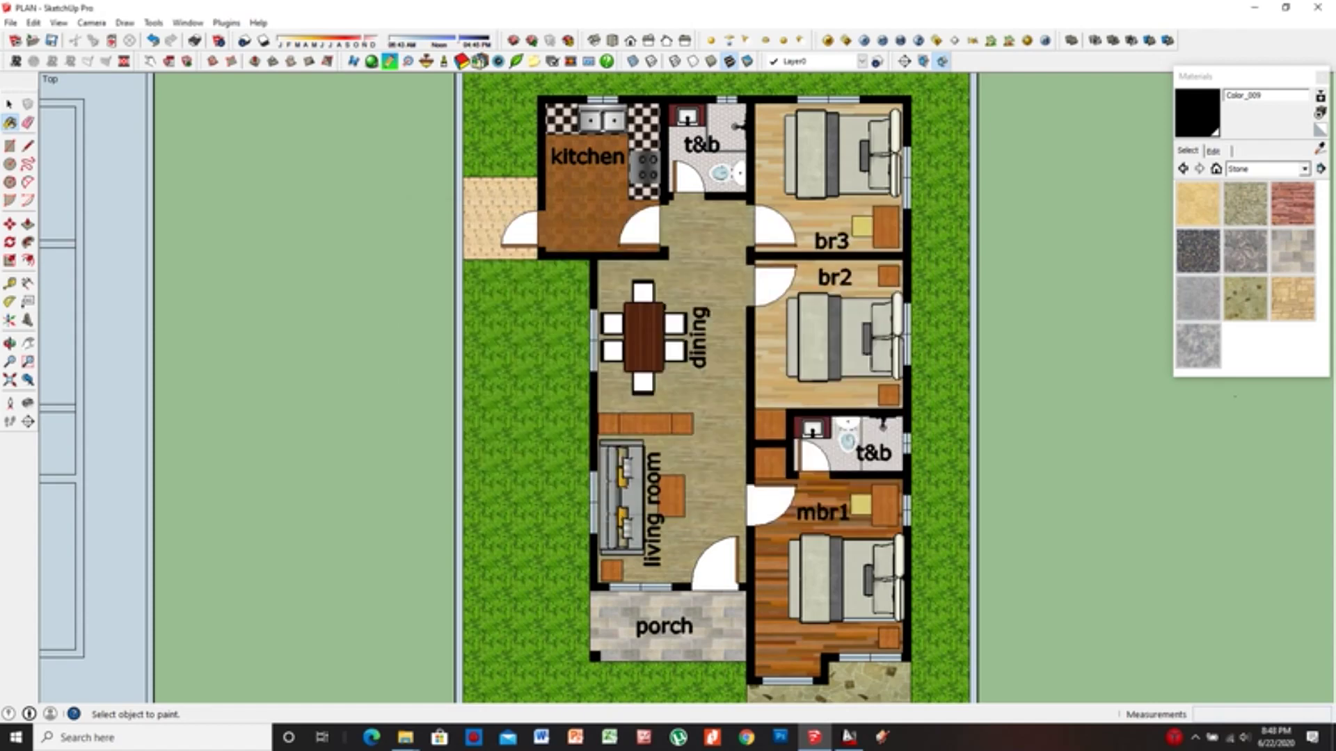